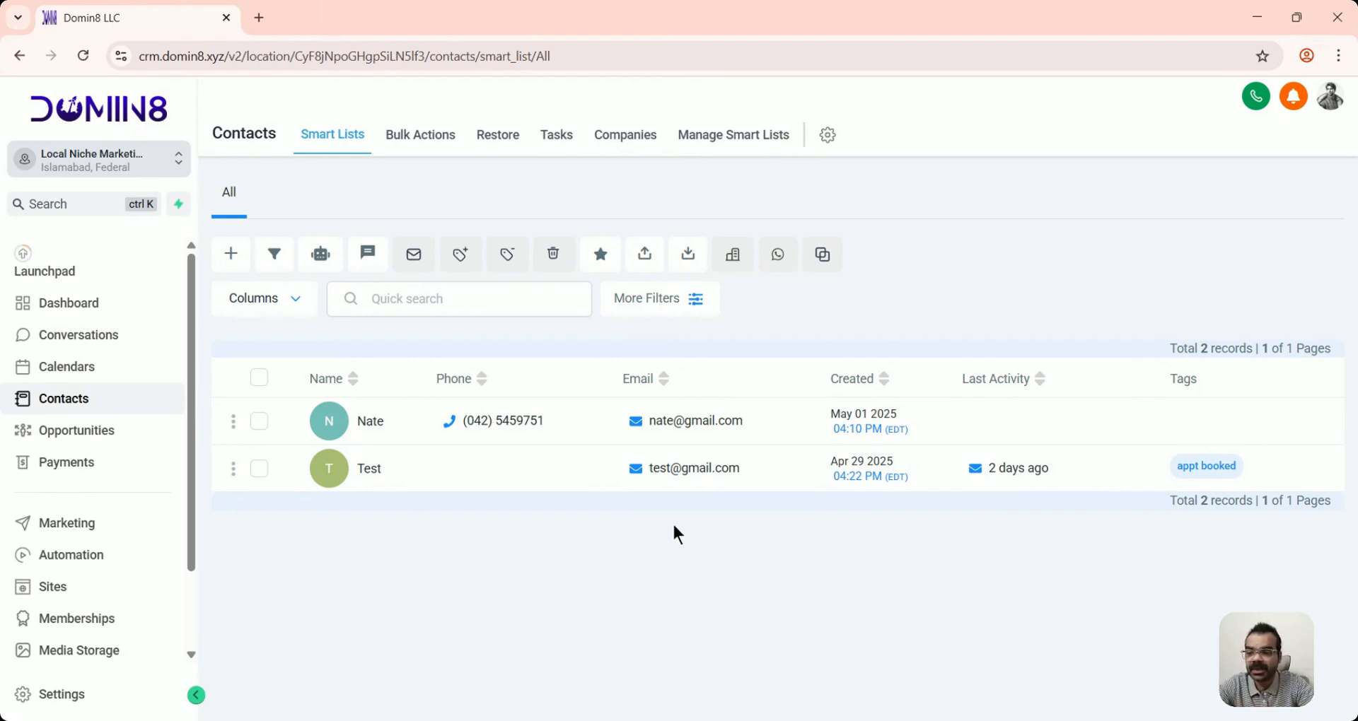
# Step: Open the automation area and start a new workflow with a Form Submitted trigger
pyautogui.click(71, 430)
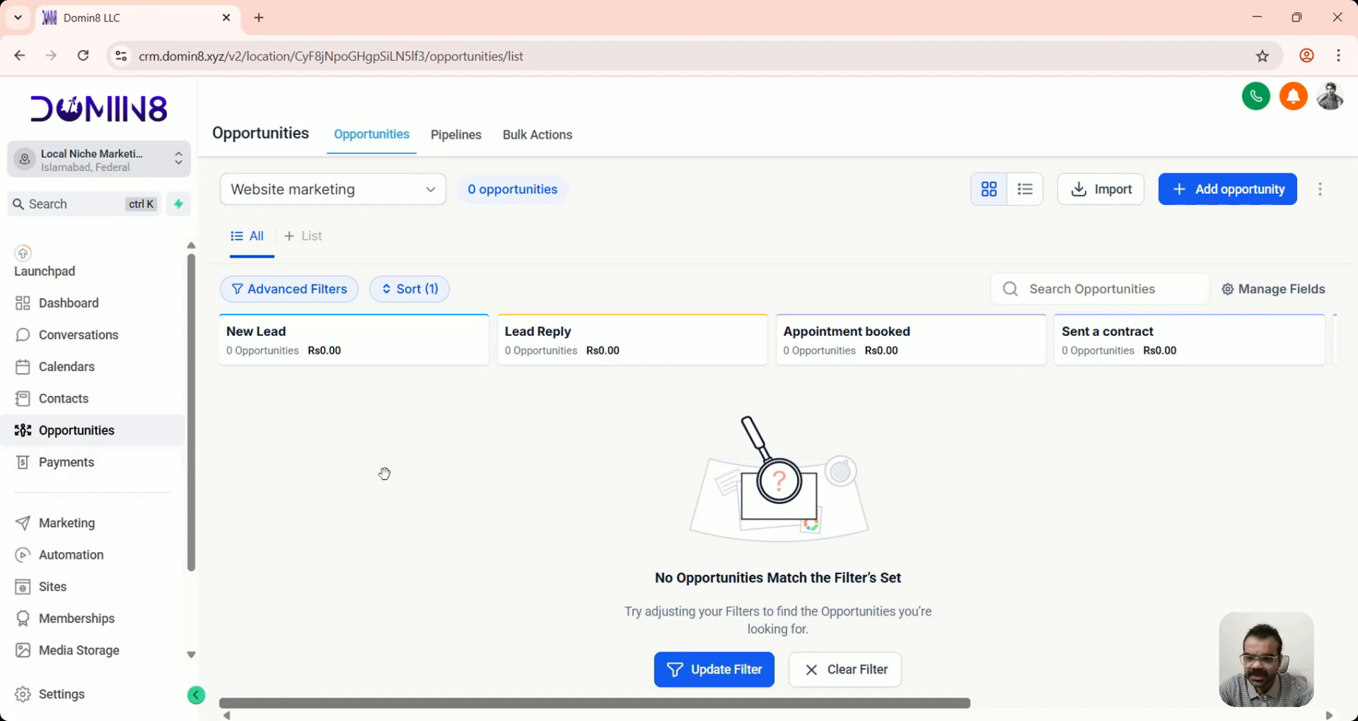
pyautogui.click(85, 554)
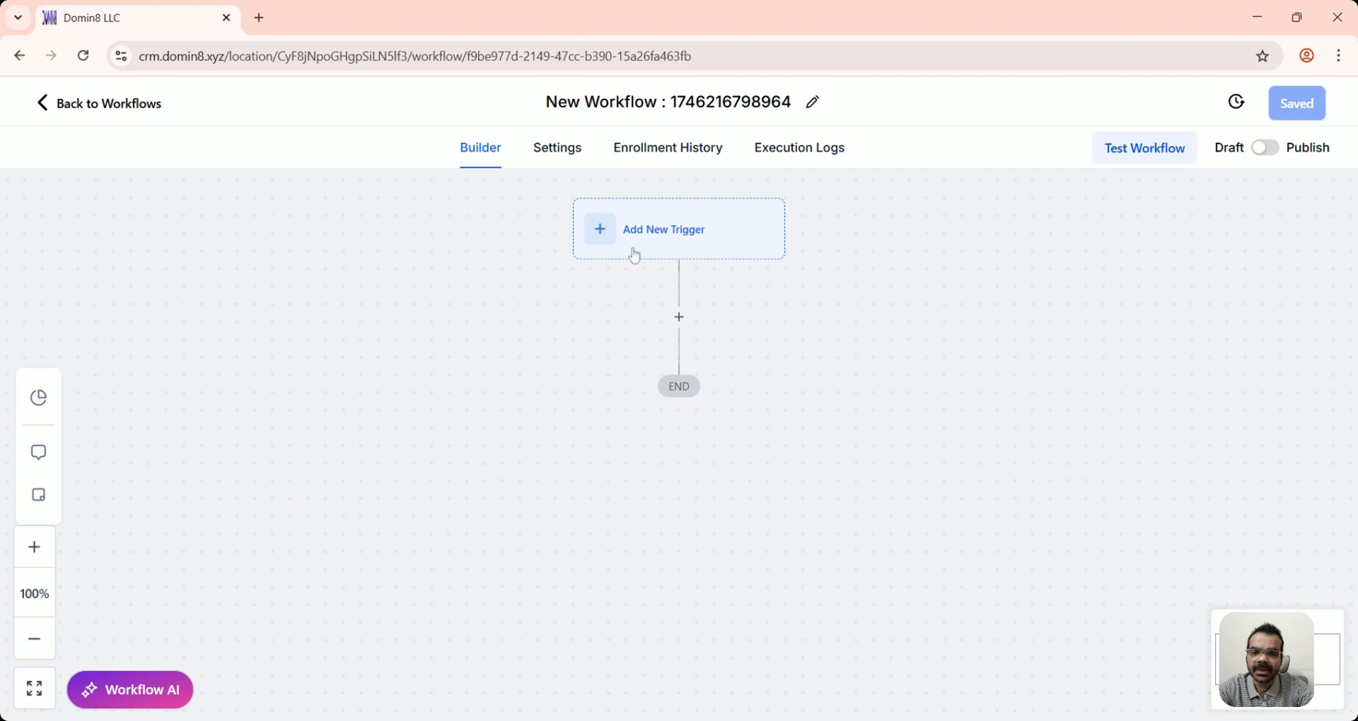
pyautogui.click(634, 256)
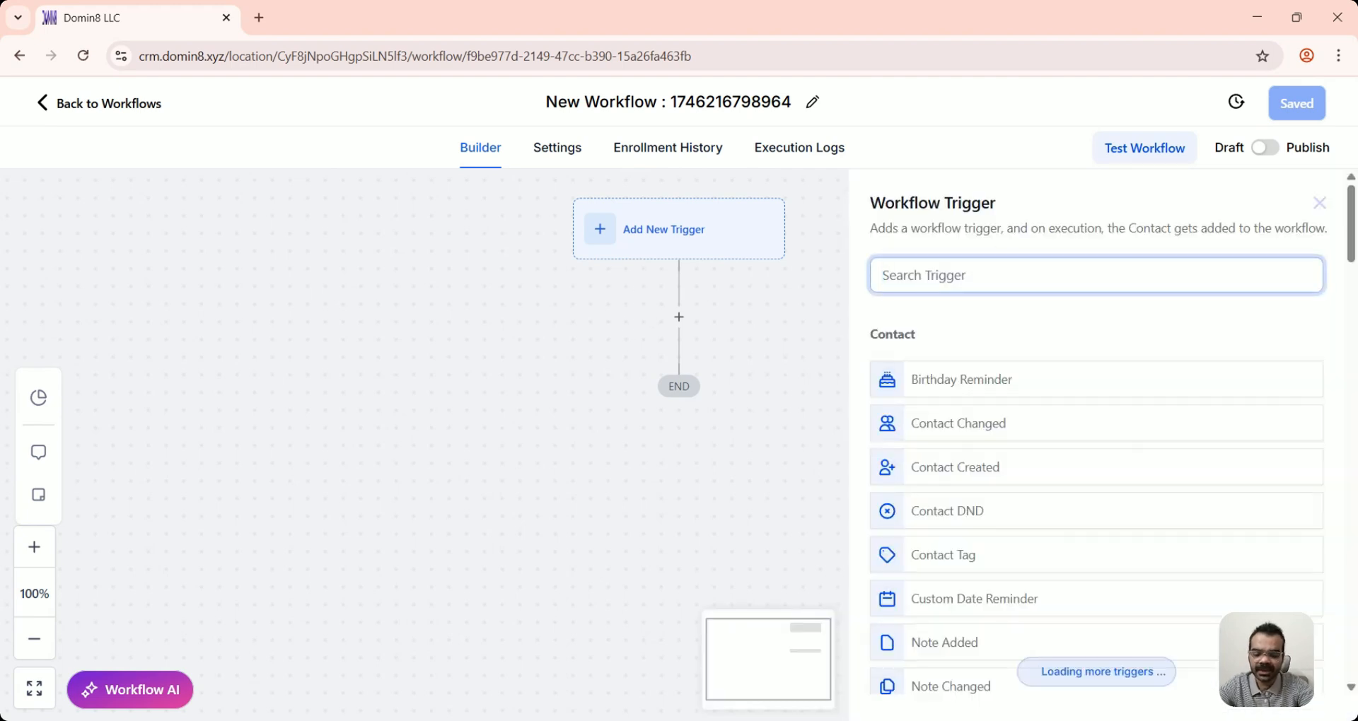
pyautogui.write('form')
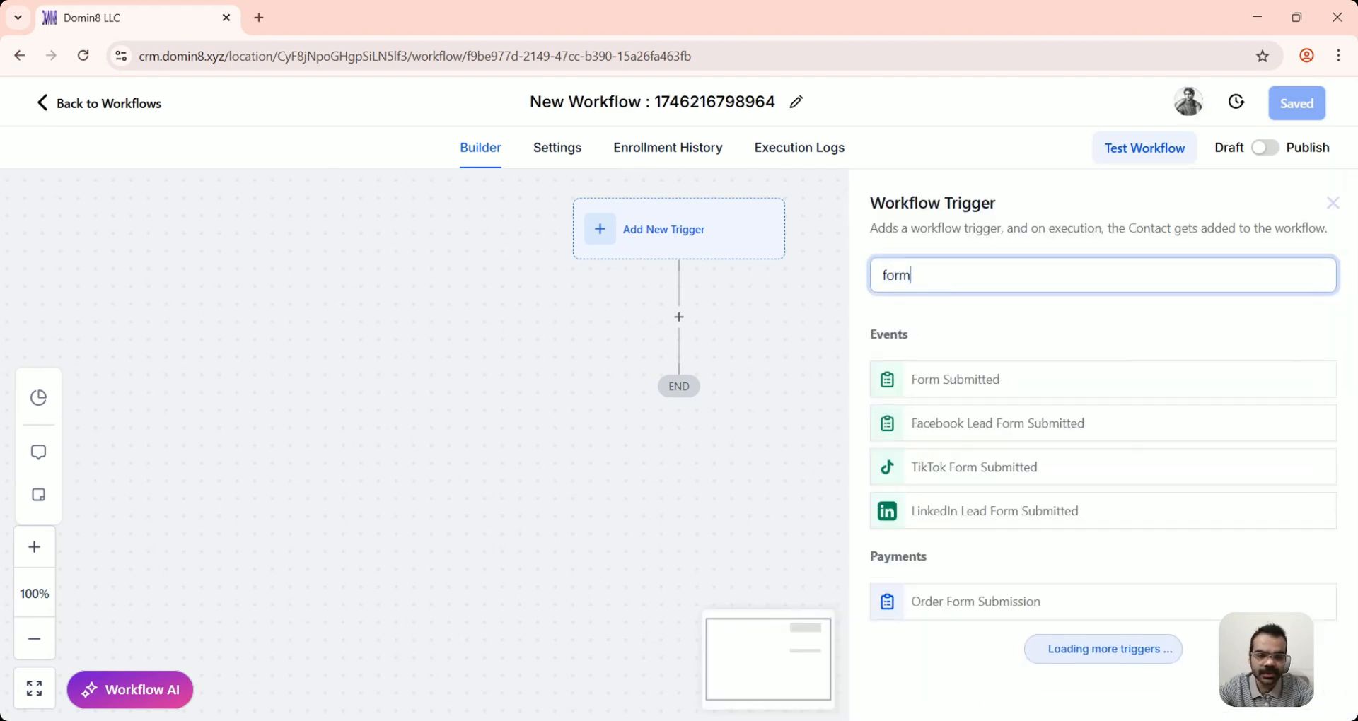
pyautogui.click(956, 380)
# Step: Add a filter limiting the trigger to the form Find Opportunity, and save the trigger
pyautogui.click(623, 461)
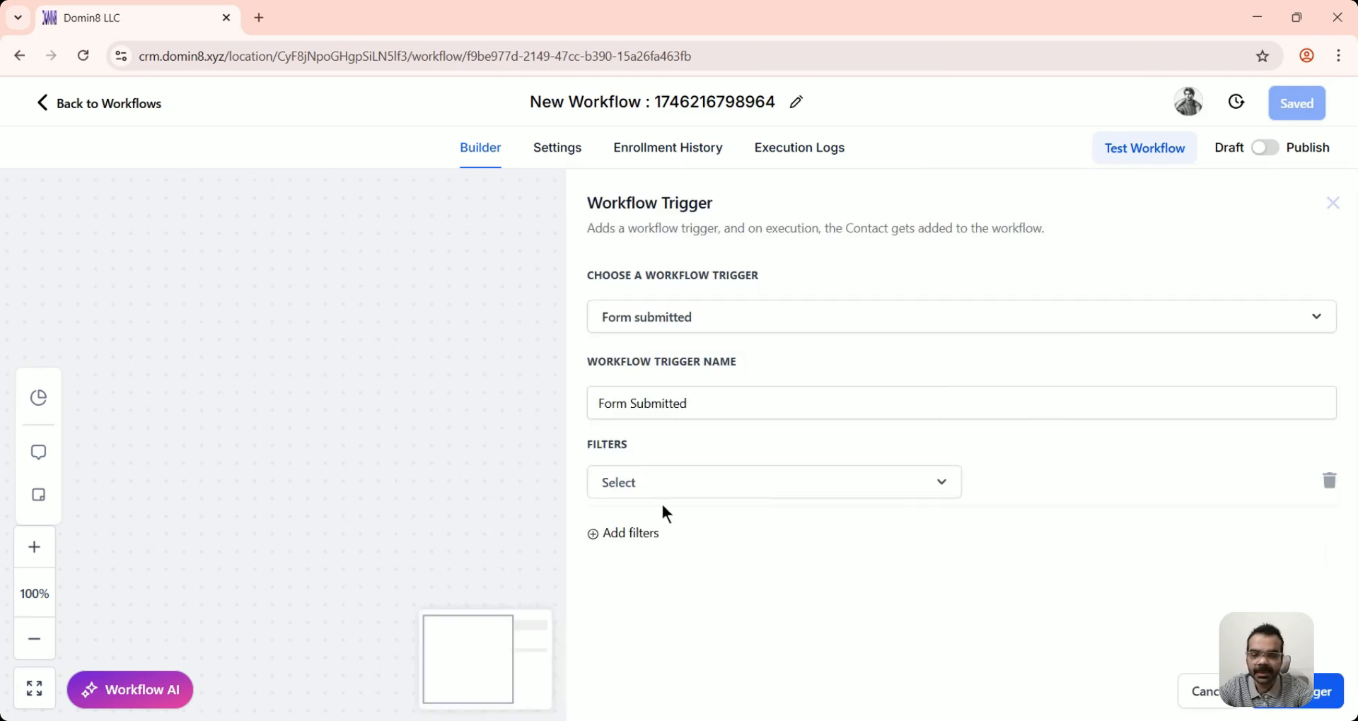
pyautogui.click(665, 480)
pyautogui.click(660, 606)
pyautogui.click(995, 486)
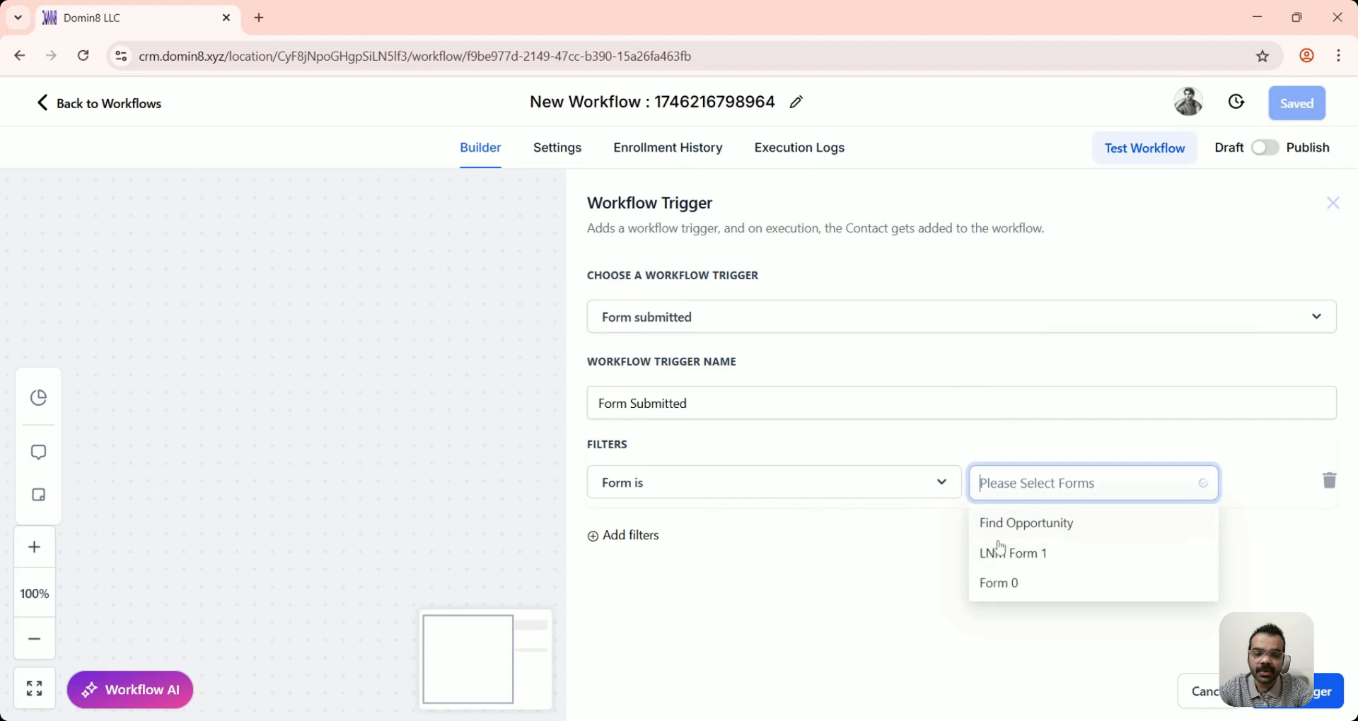
pyautogui.click(1024, 525)
pyautogui.click(1333, 694)
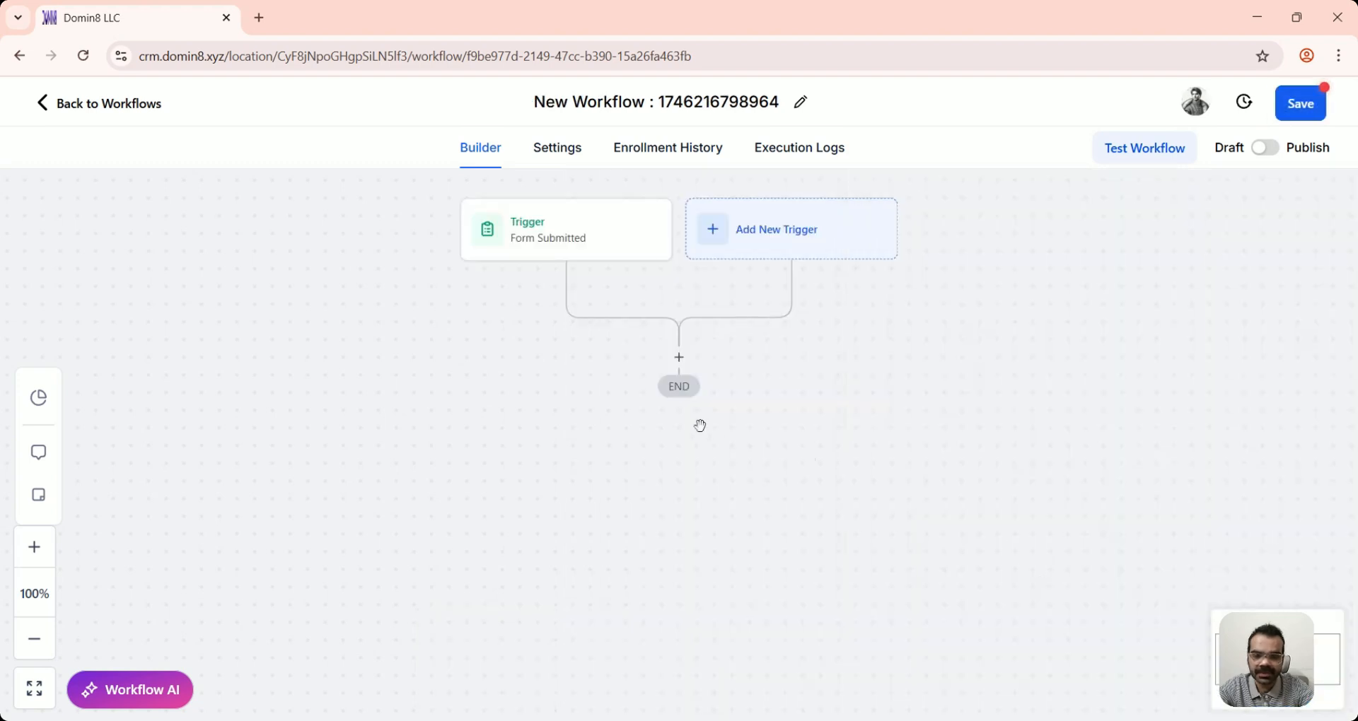
# Step: Add an Add Contact Tag action below the trigger with the tag "new lead" and save it
pyautogui.click(679, 358)
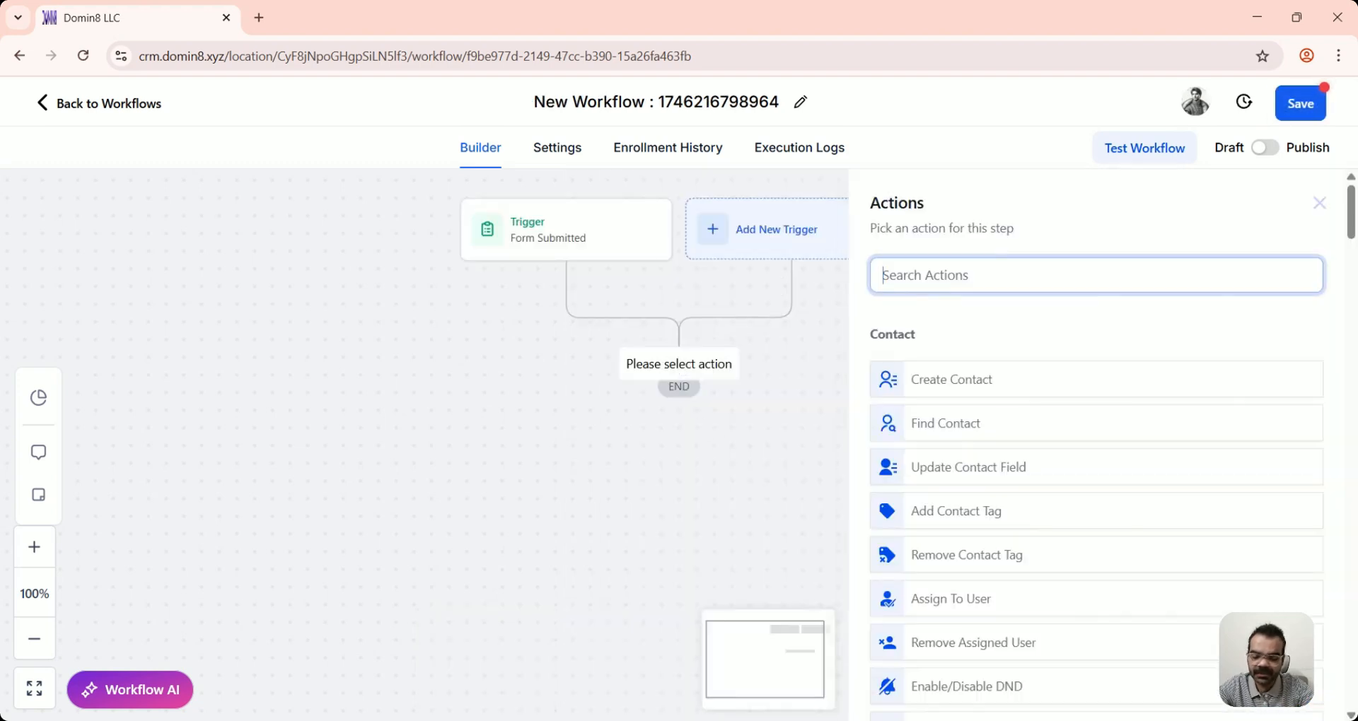
pyautogui.write('tag')
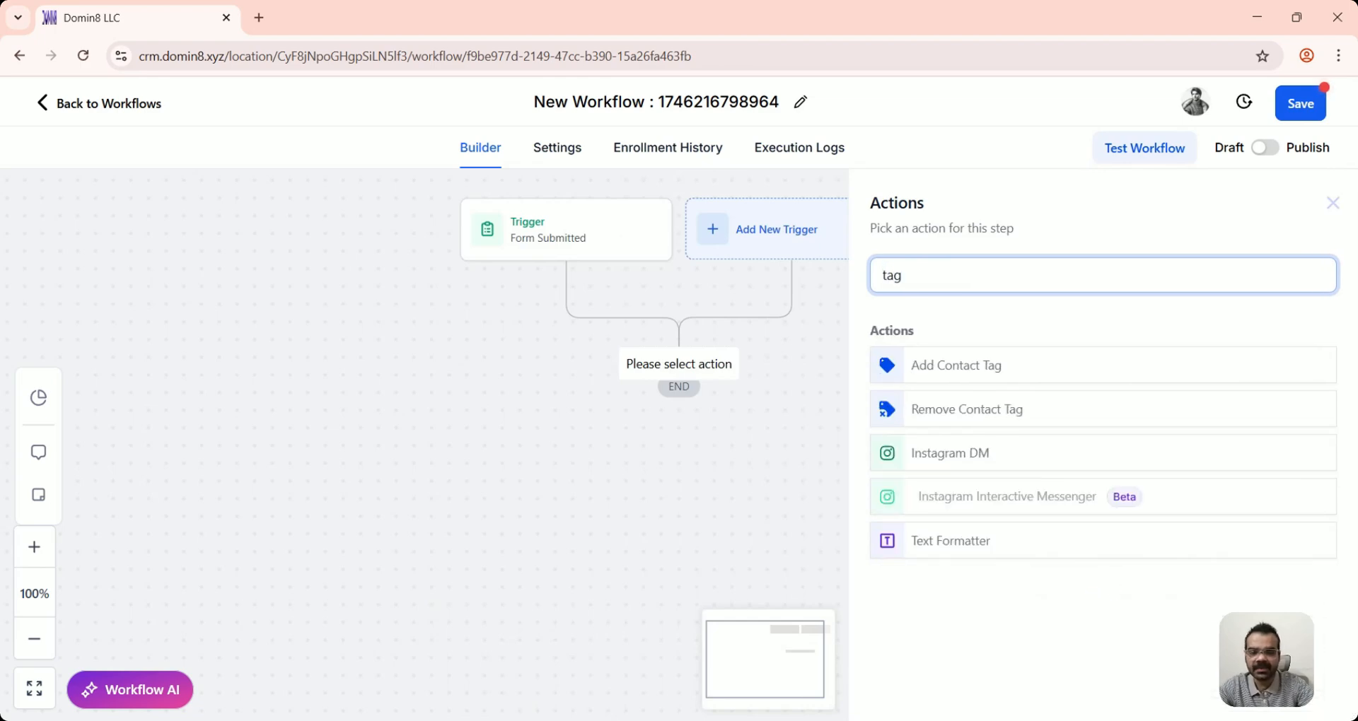
pyautogui.click(938, 366)
pyautogui.click(935, 386)
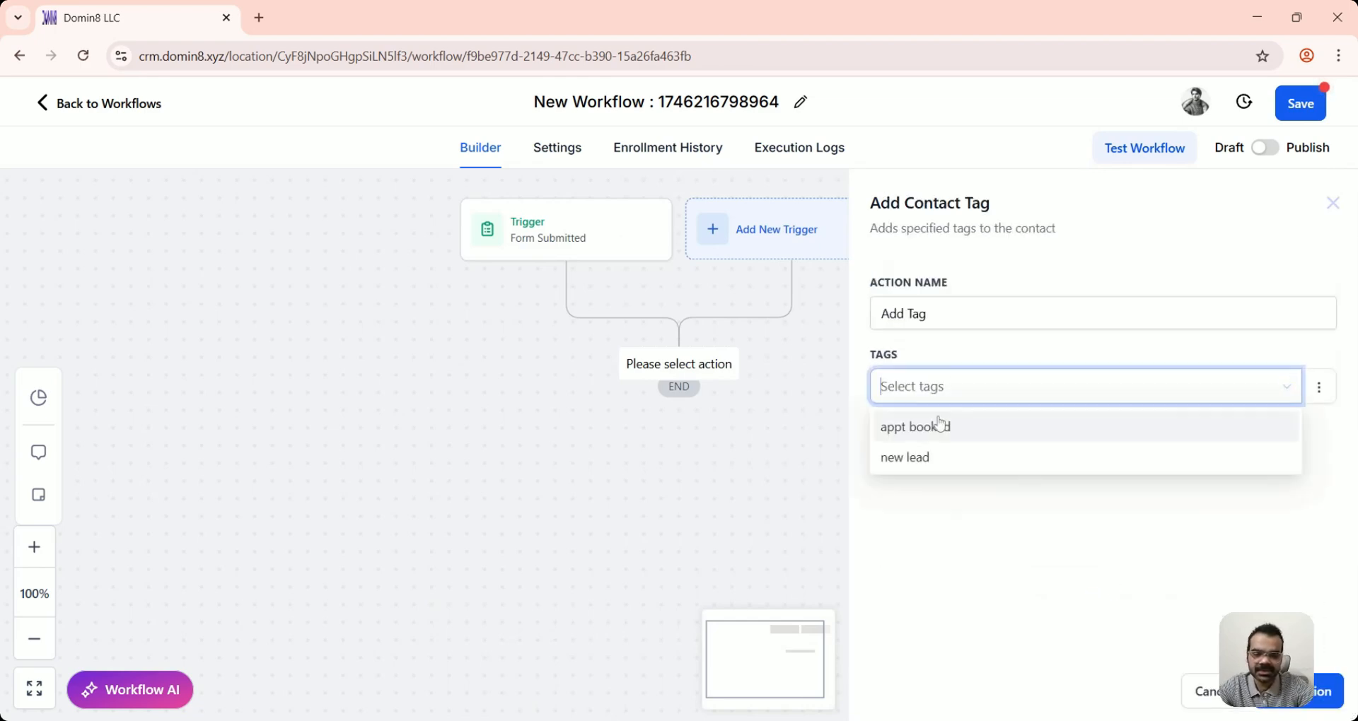
pyautogui.click(923, 458)
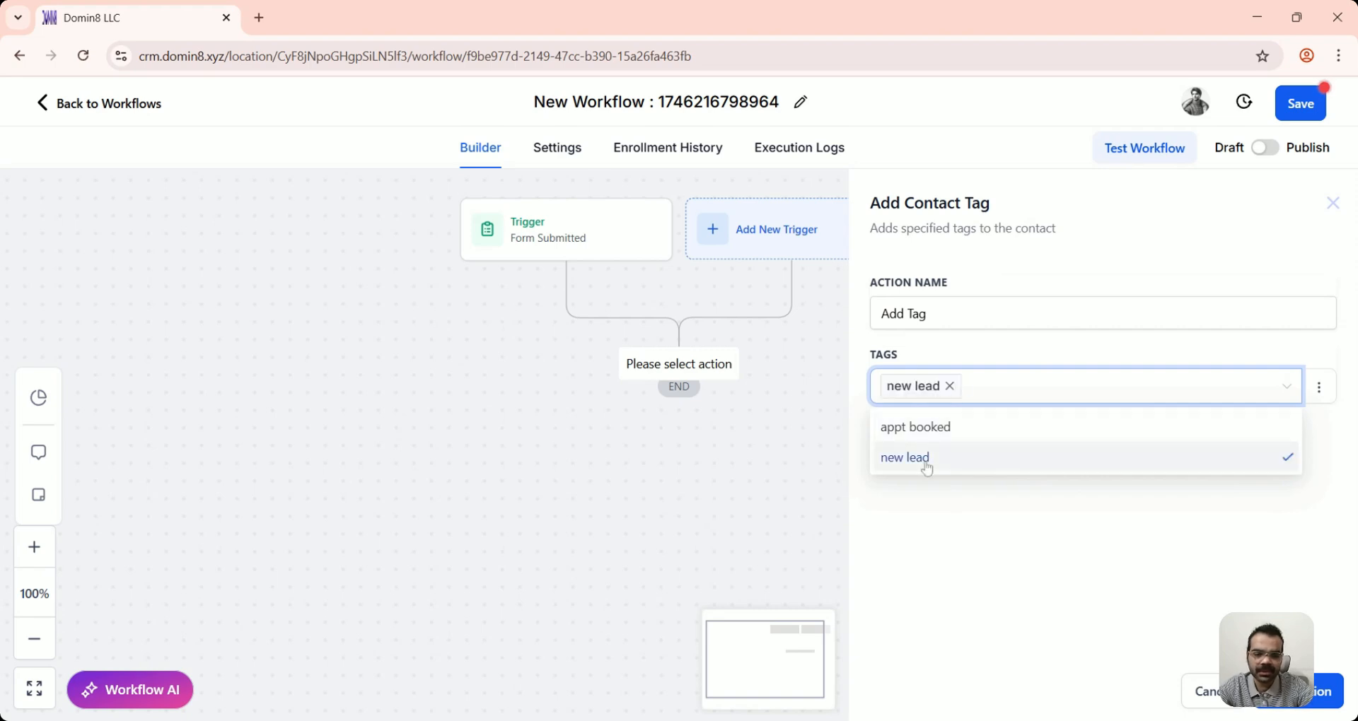
pyautogui.click(967, 520)
pyautogui.click(1292, 706)
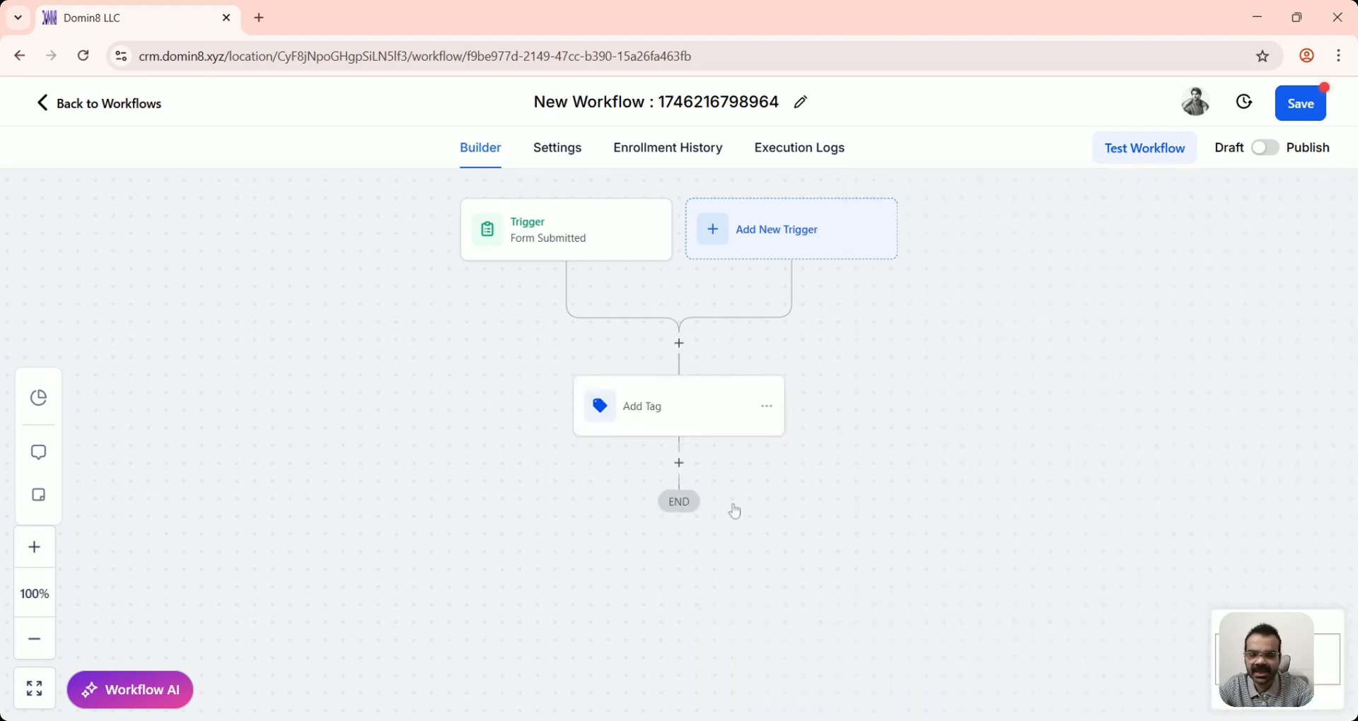
# Step: Add a Create Opportunity action after the tag action for the Website marketing pipeline, with Pipeline Stage set to New Lead, and save it
pyautogui.click(679, 461)
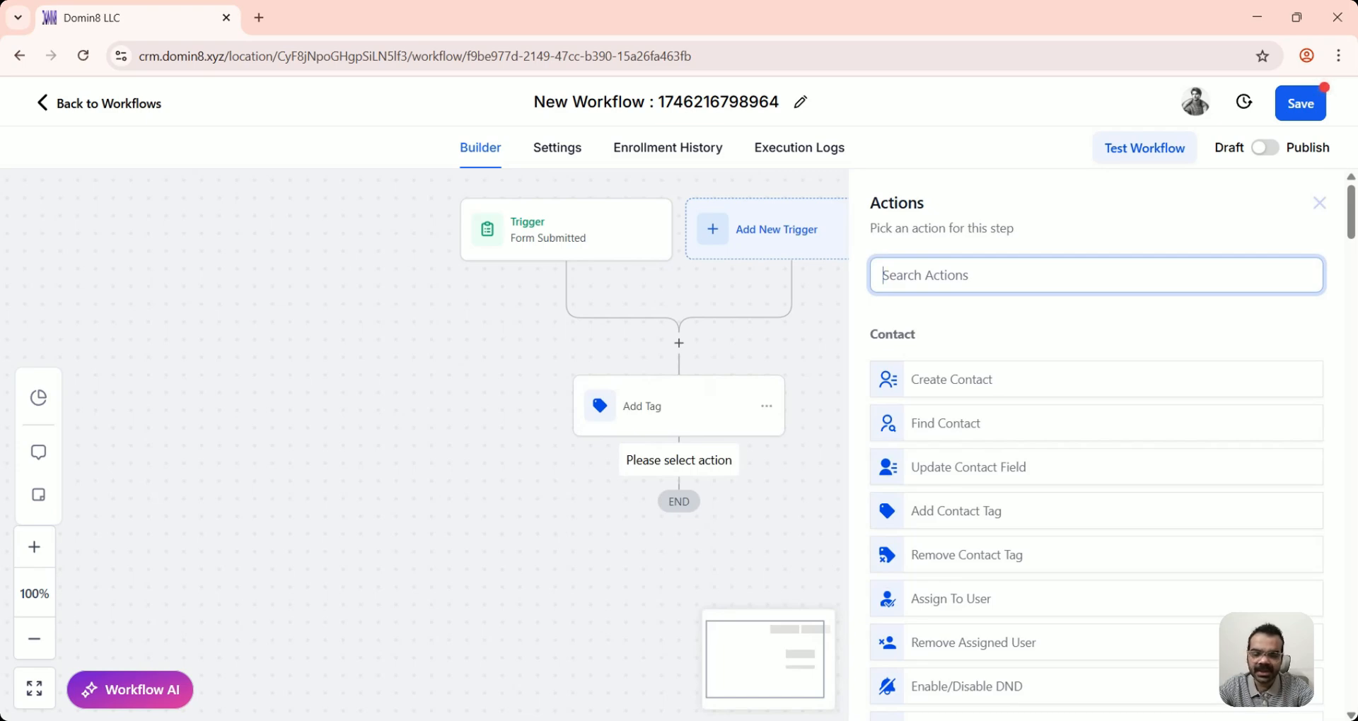
pyautogui.write('creat')
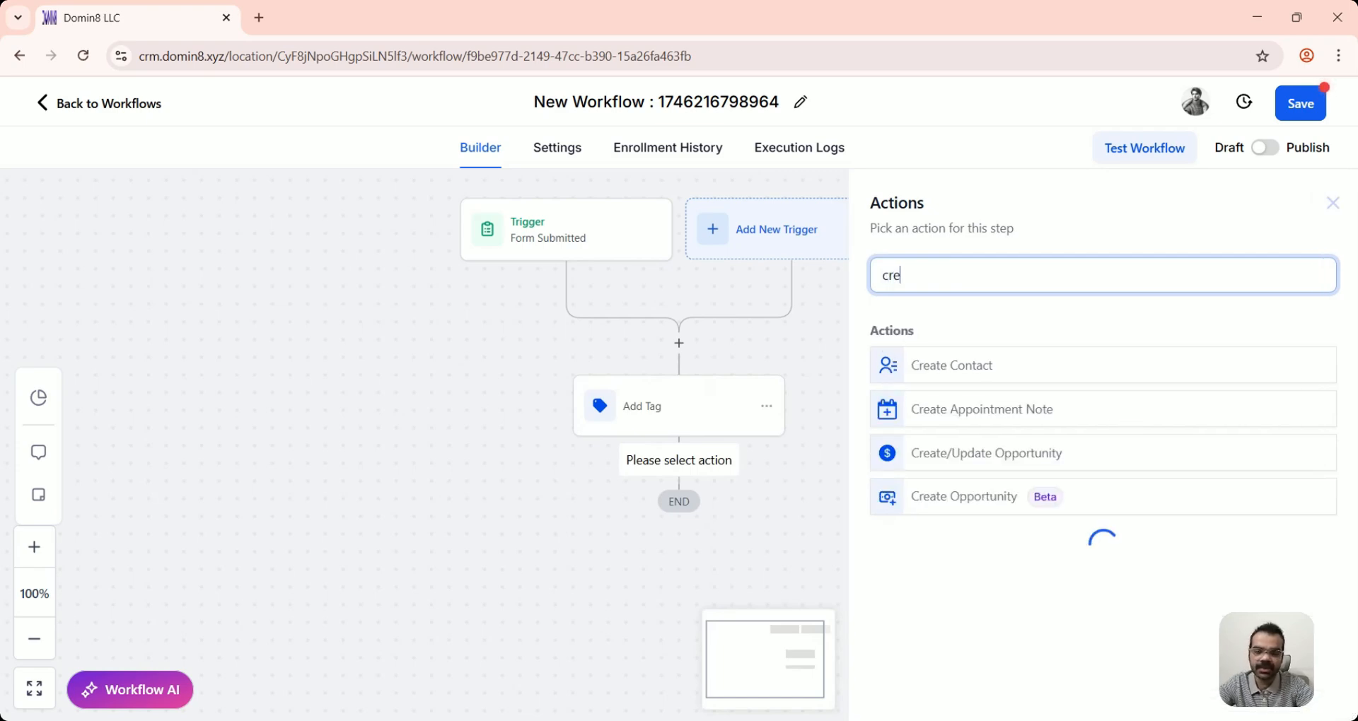
pyautogui.click(984, 498)
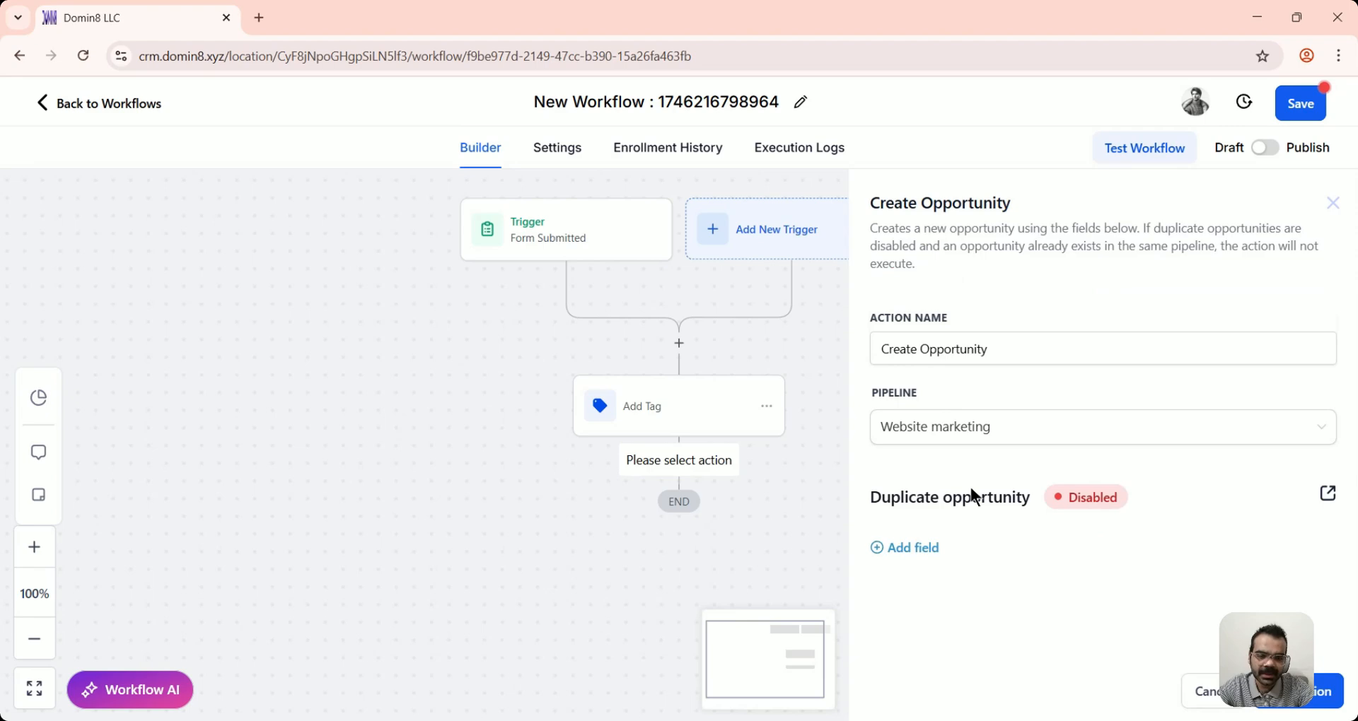
pyautogui.click(916, 548)
pyautogui.click(927, 566)
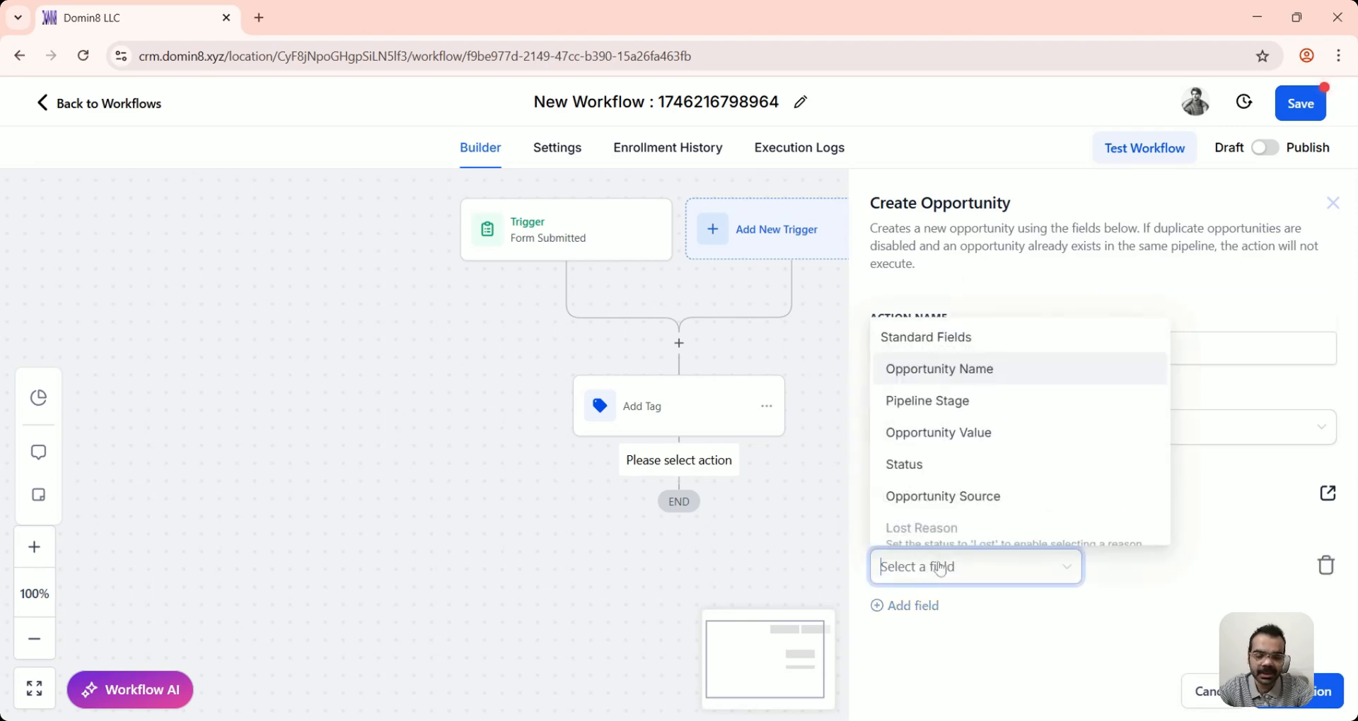
pyautogui.click(969, 402)
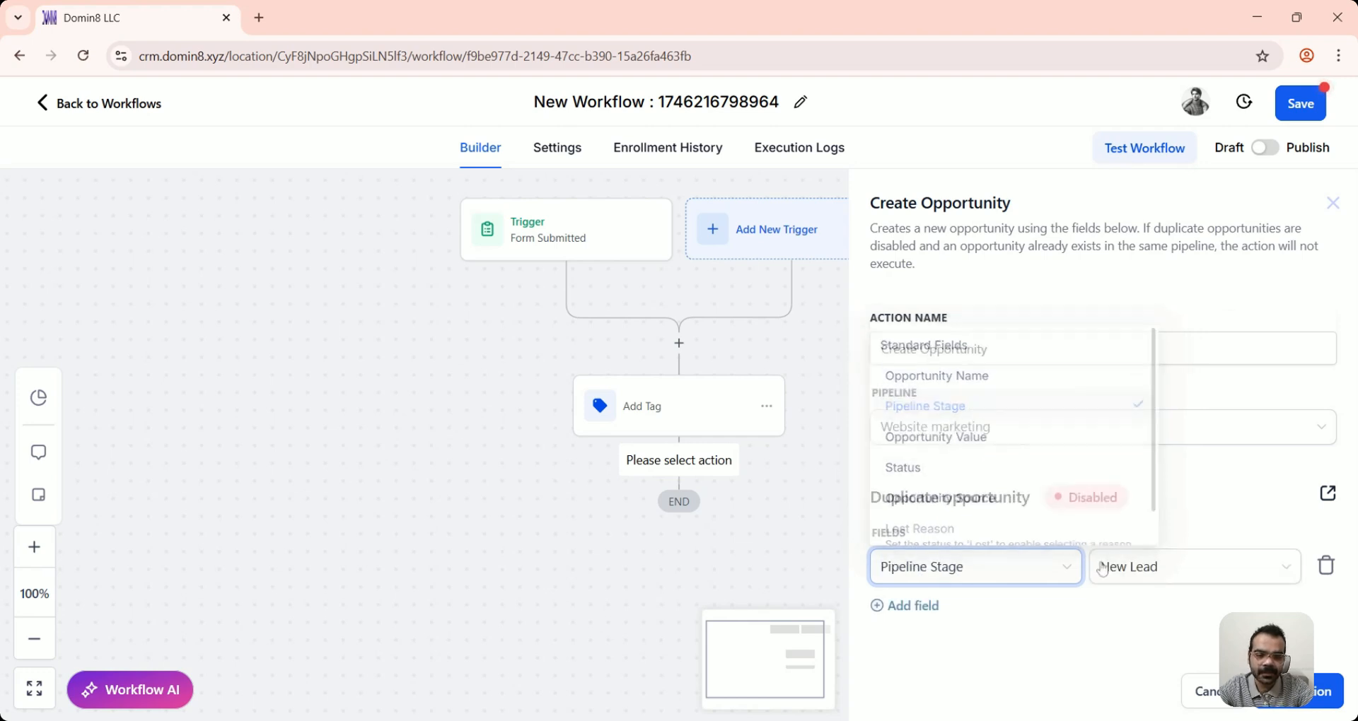
pyautogui.click(1109, 566)
pyautogui.click(1293, 691)
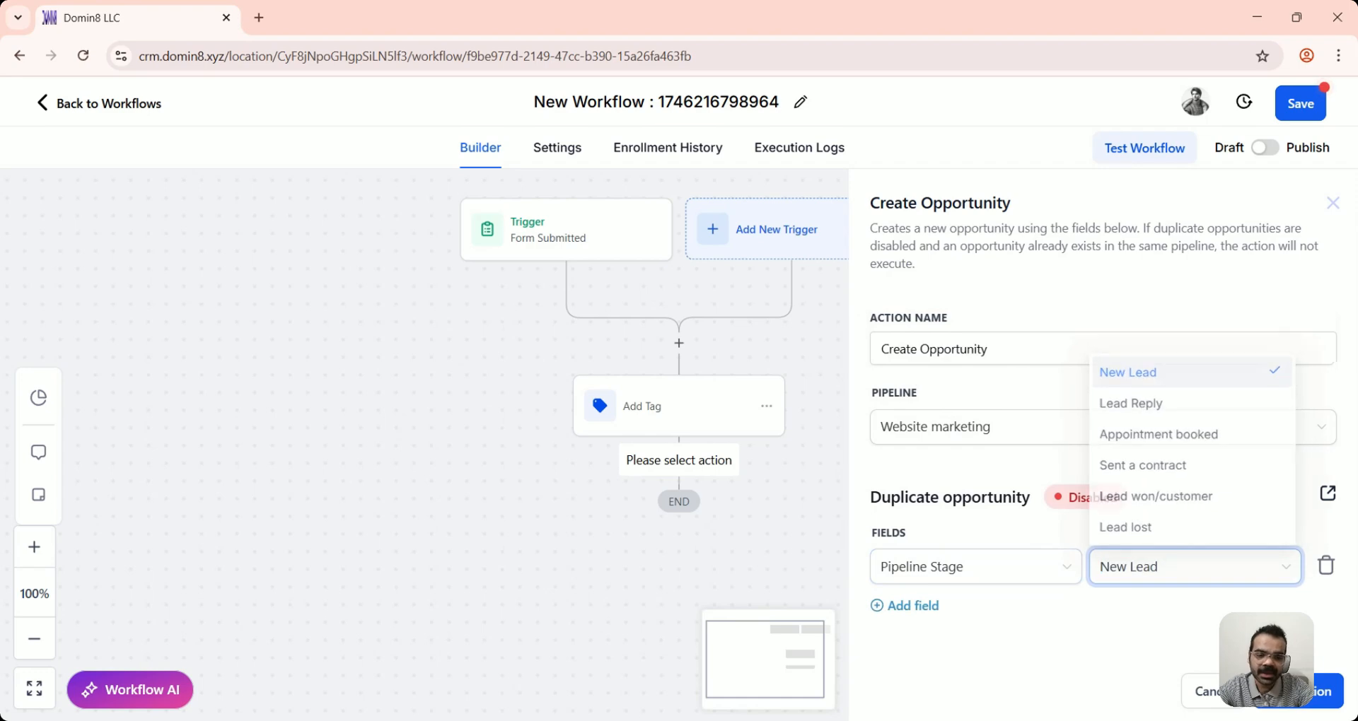
pyautogui.scroll(-2, 709, 424)
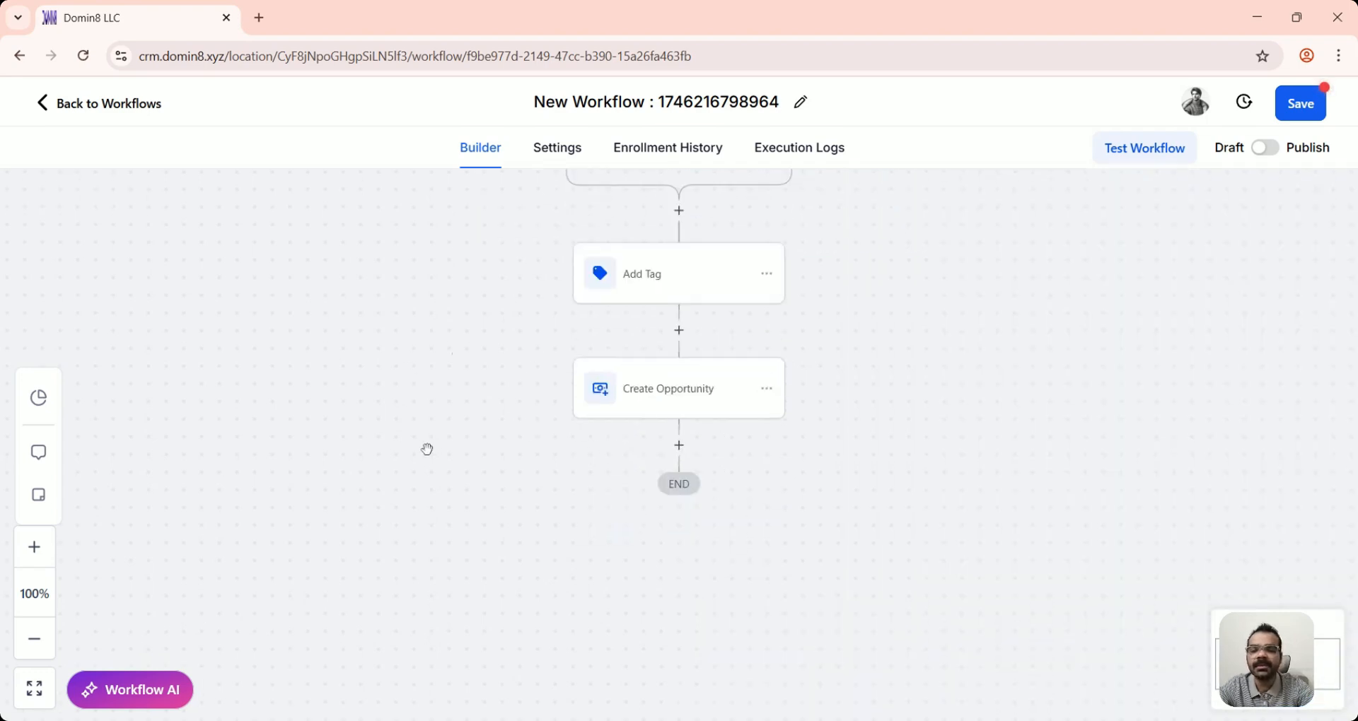
pyautogui.scroll(1, 427, 450)
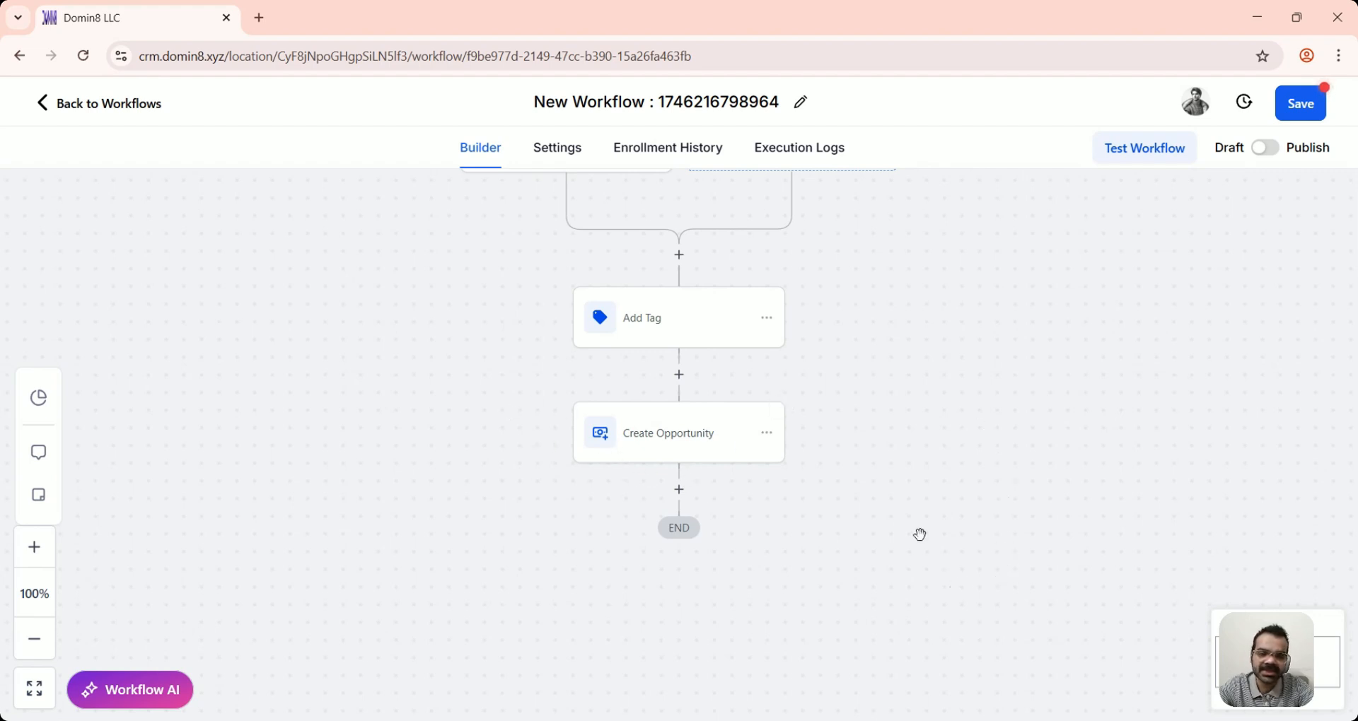
pyautogui.click(679, 489)
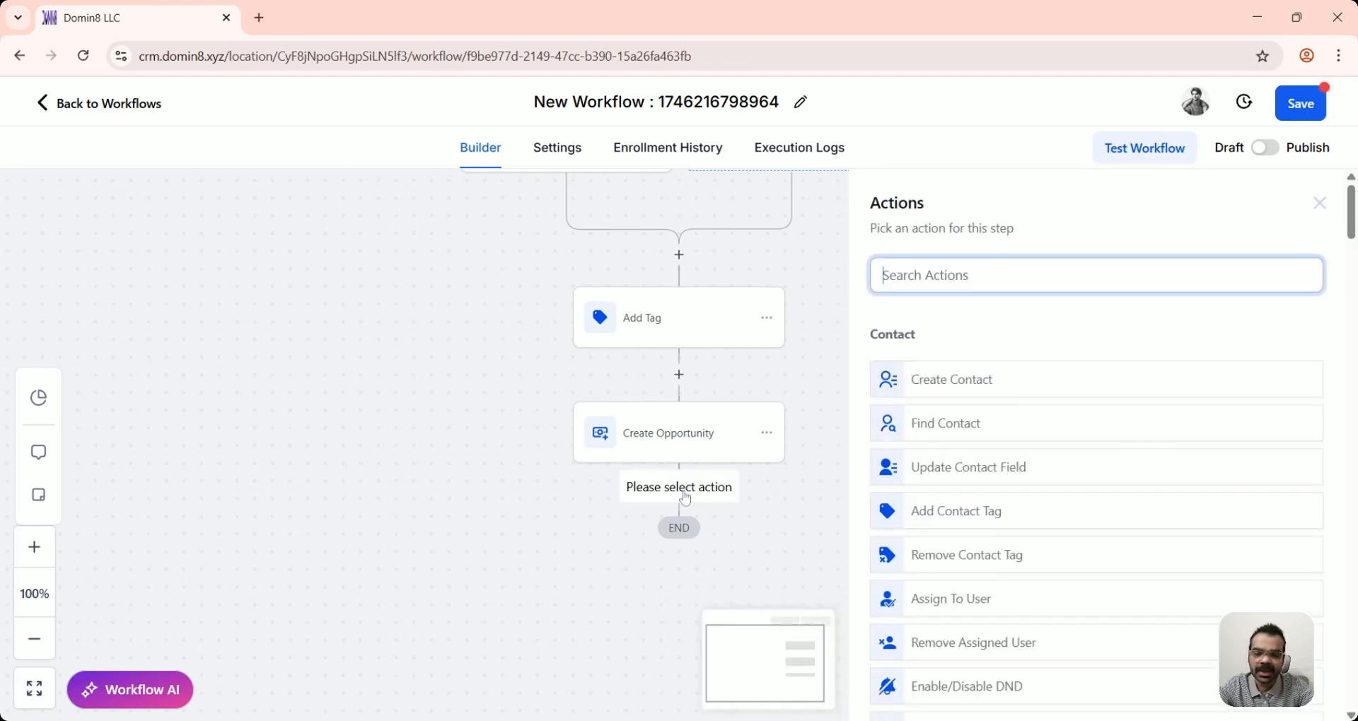
pyautogui.write('internal')
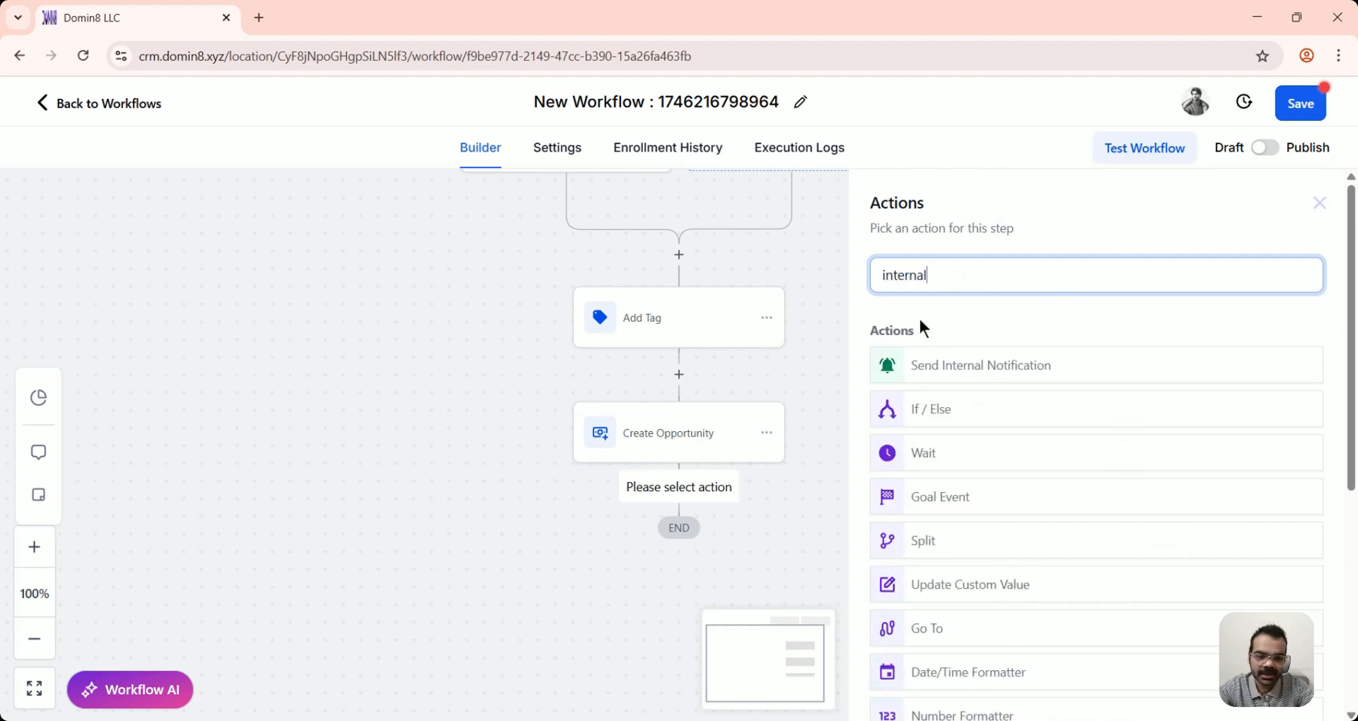
pyautogui.click(920, 369)
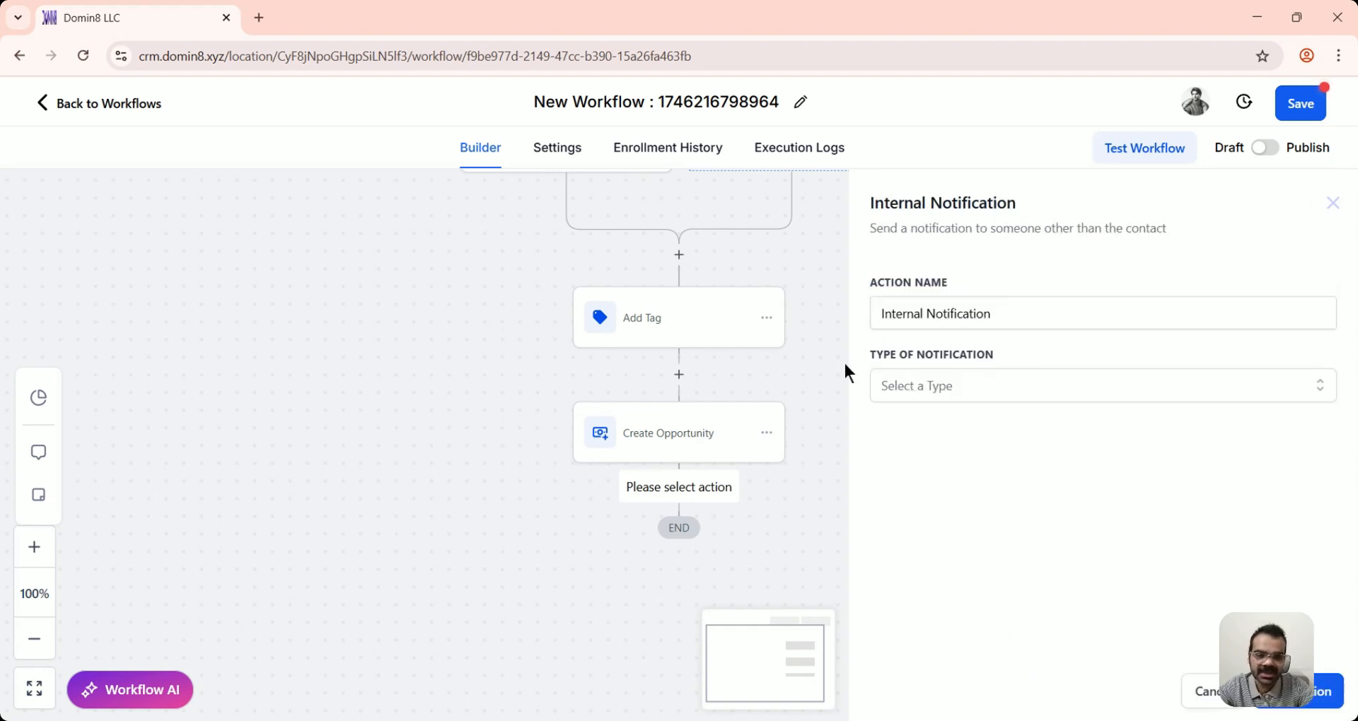
pyautogui.click(968, 313)
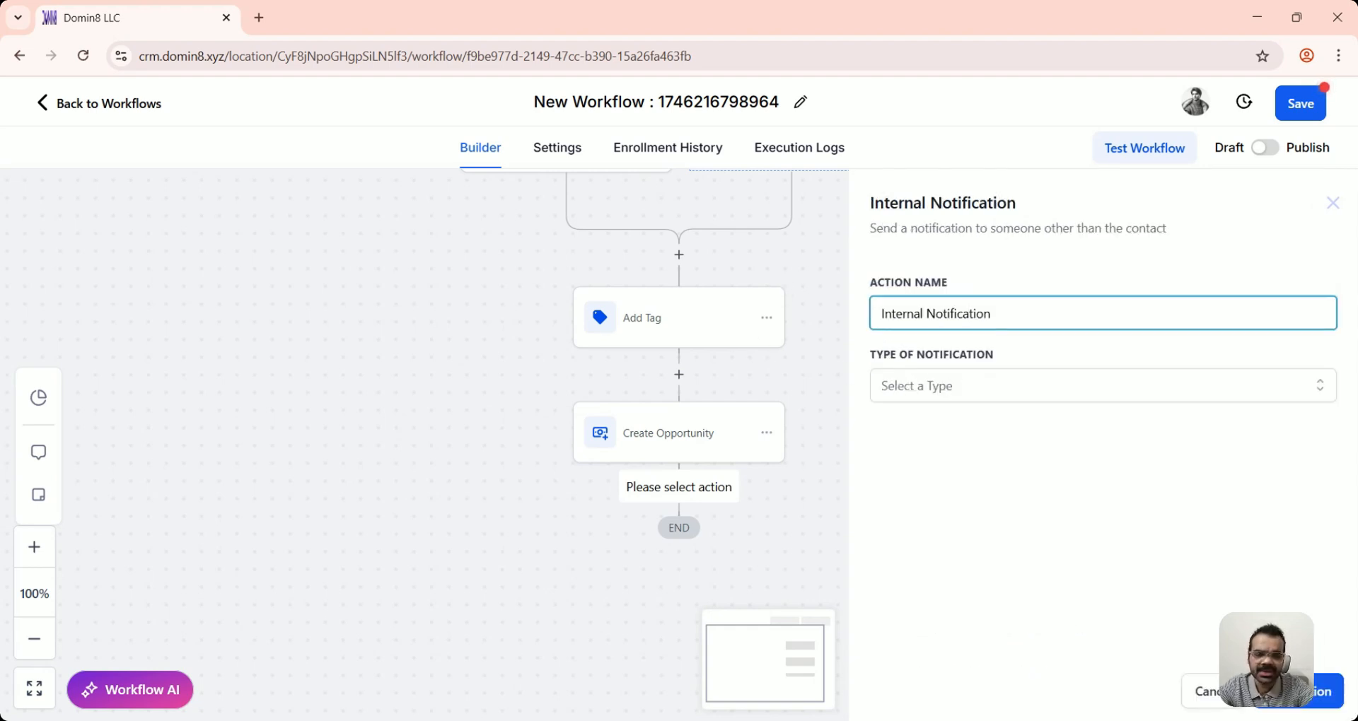
pyautogui.tripleClick(955, 314)
pyautogui.doubleClick(935, 314)
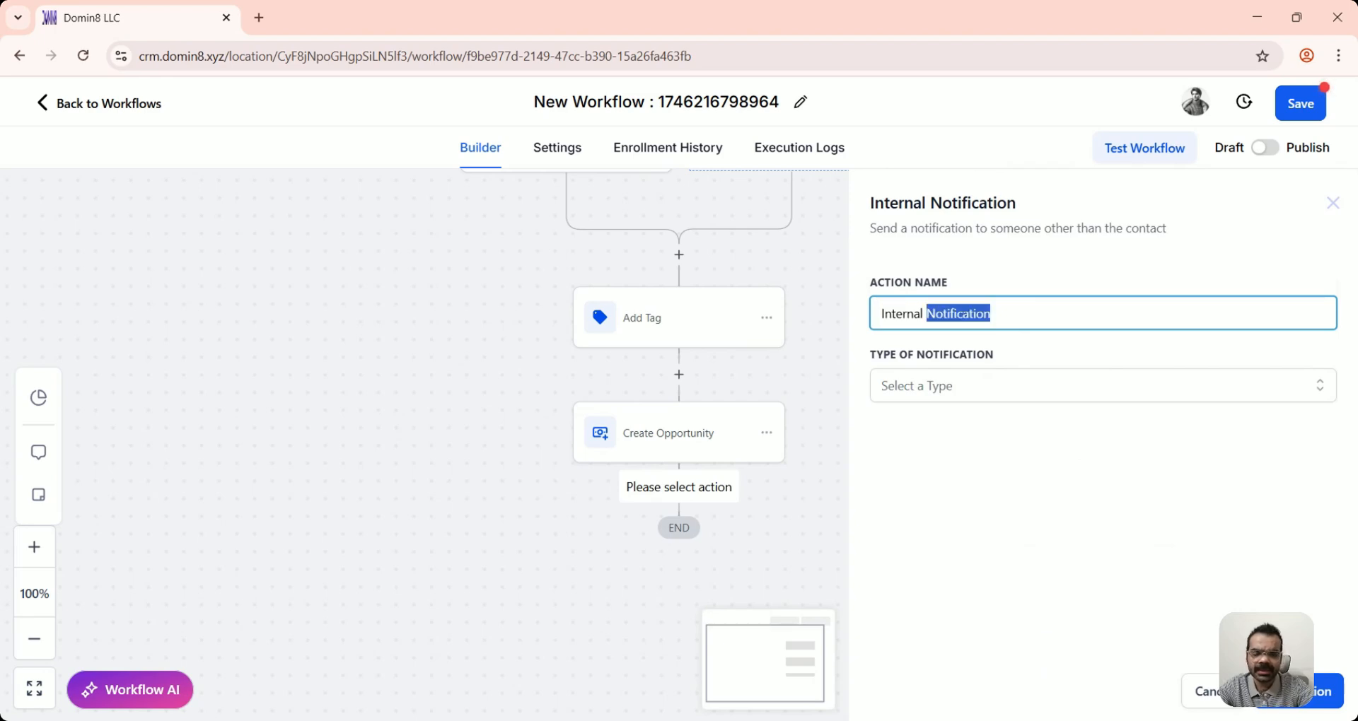
pyautogui.write('ema')
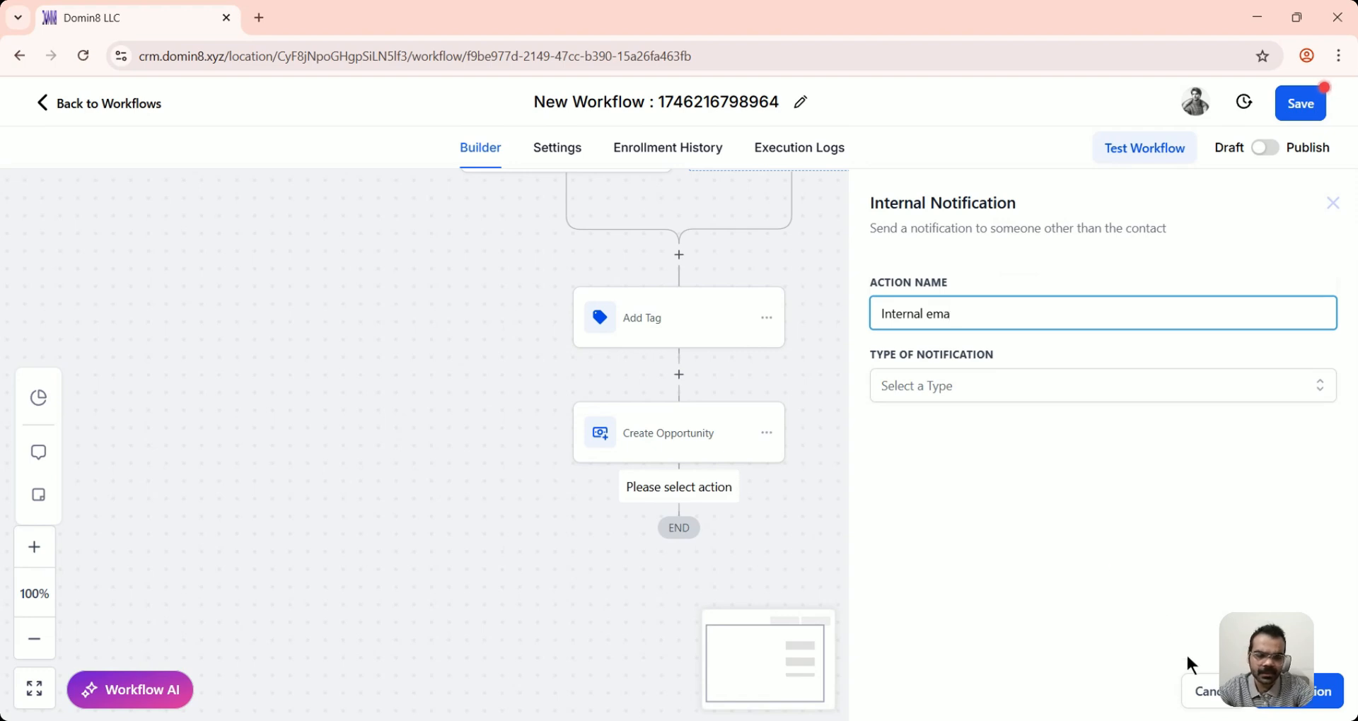
pyautogui.click(1203, 691)
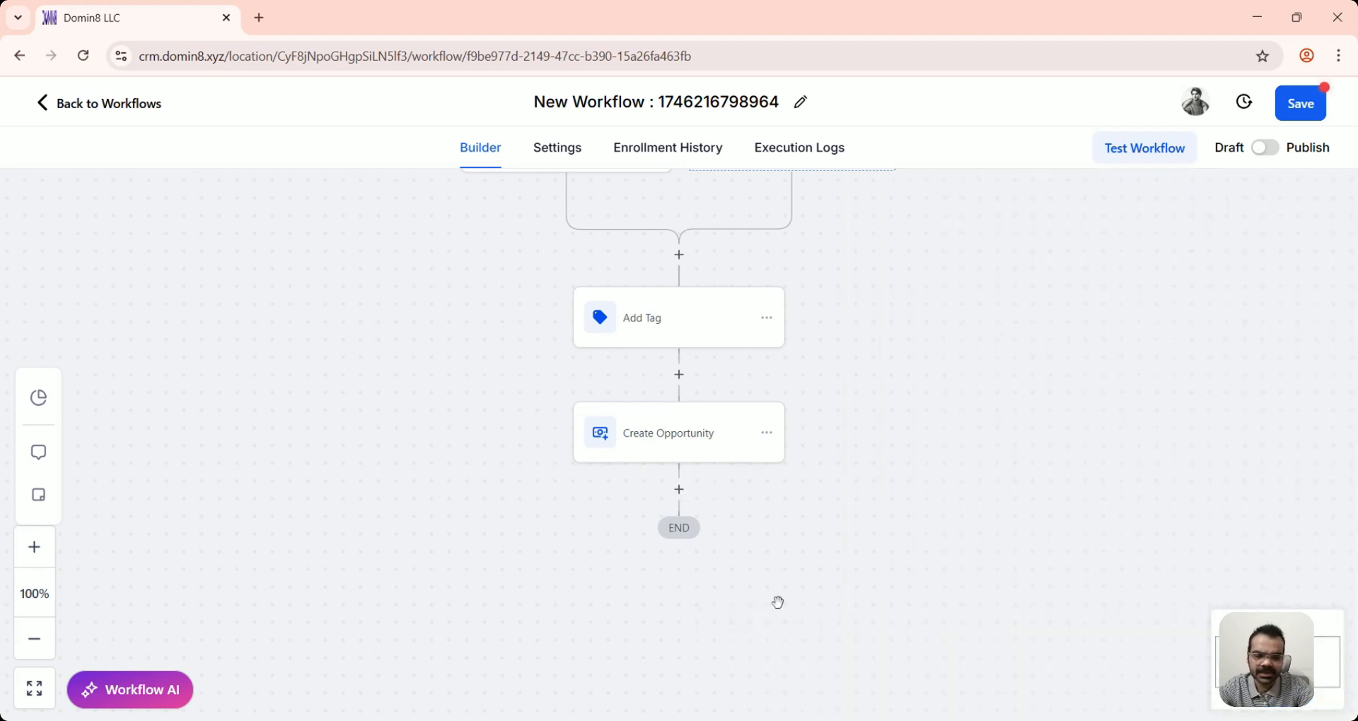
pyautogui.click(679, 490)
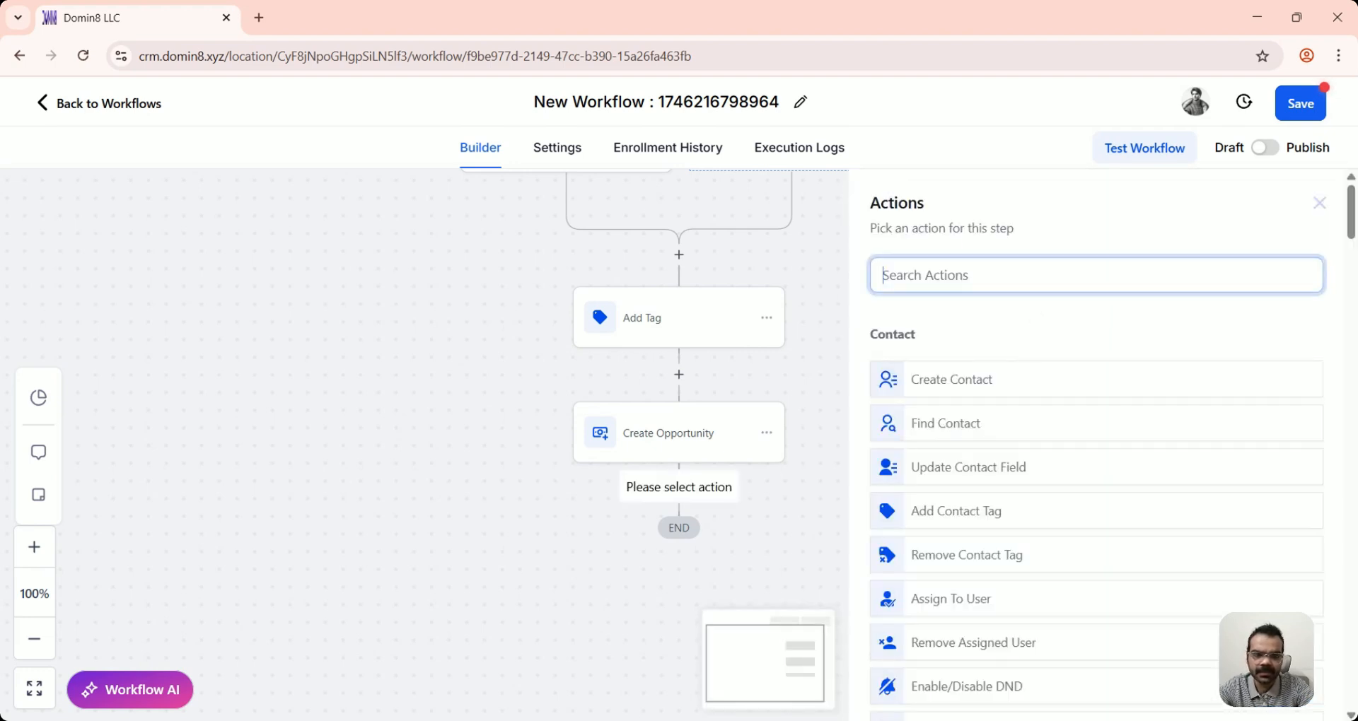
pyautogui.write('interna')
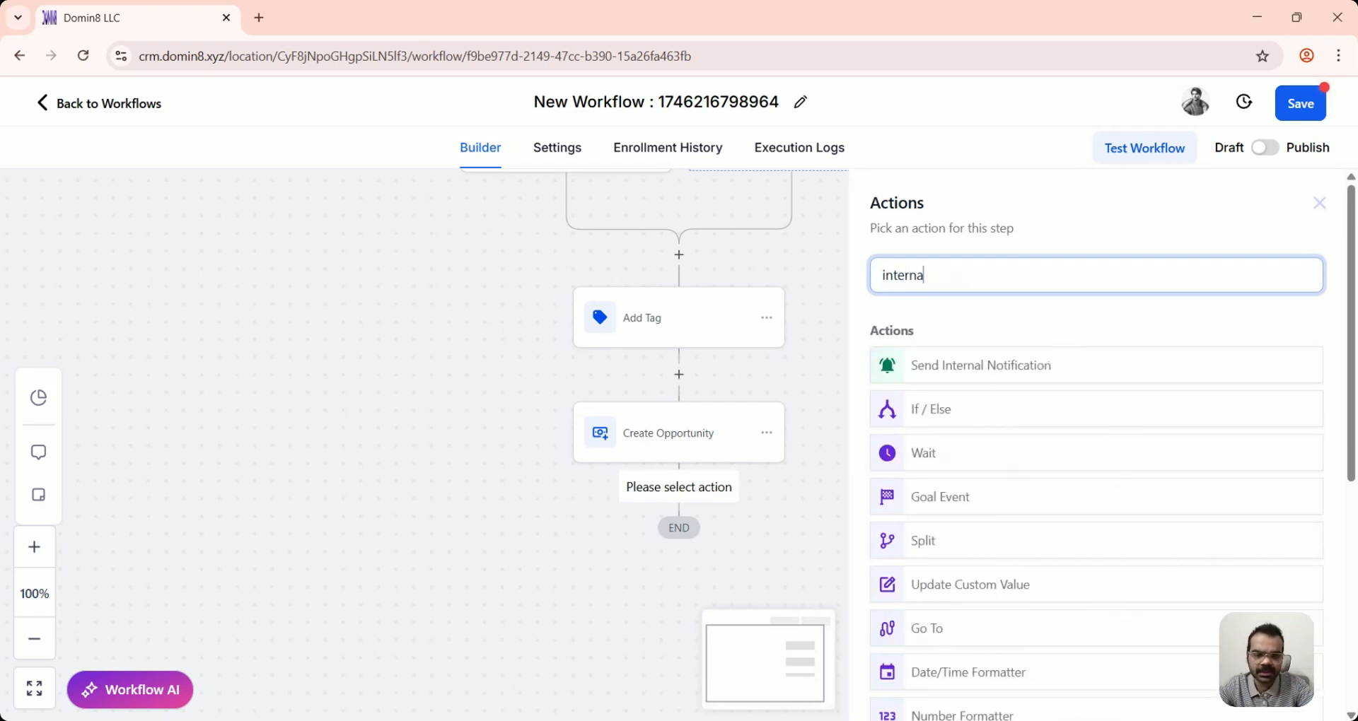
pyautogui.click(947, 365)
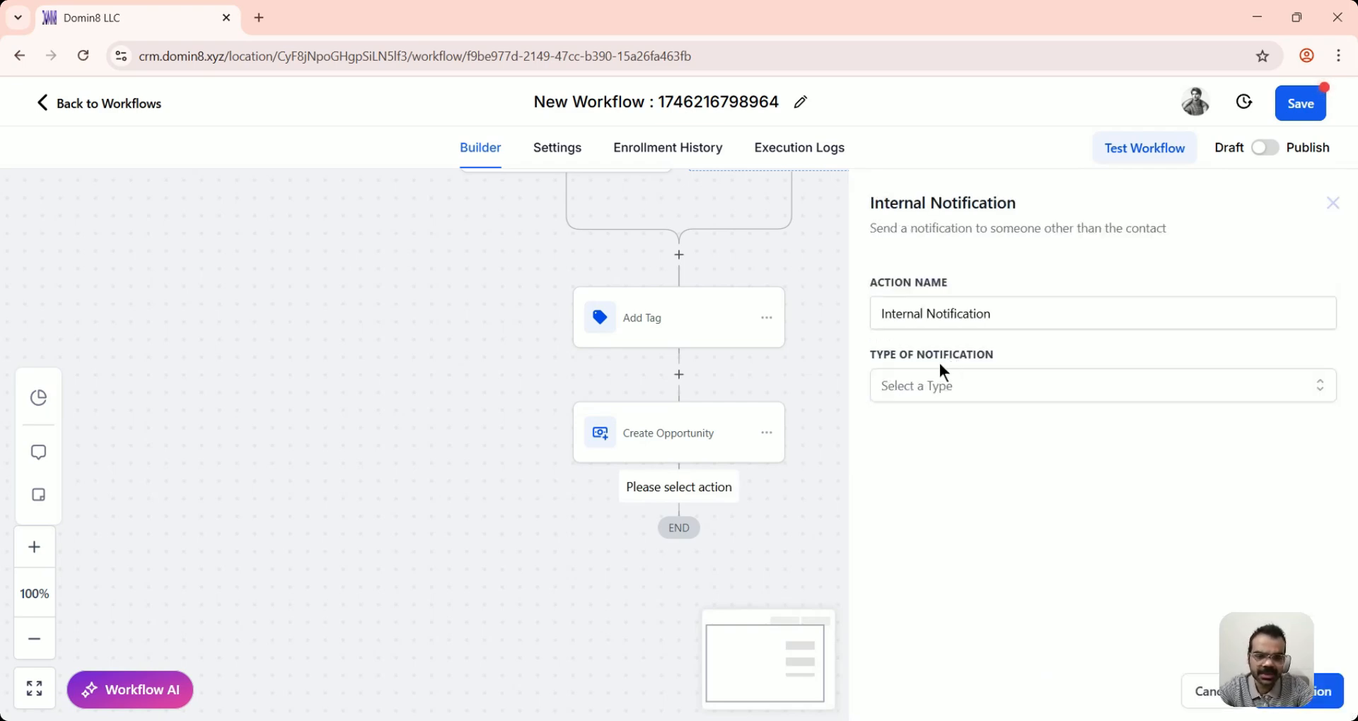
pyautogui.click(1200, 680)
# Step: Add a Send Internal Notification action after Create Opportunity and set its notification type to Email
pyautogui.click(679, 490)
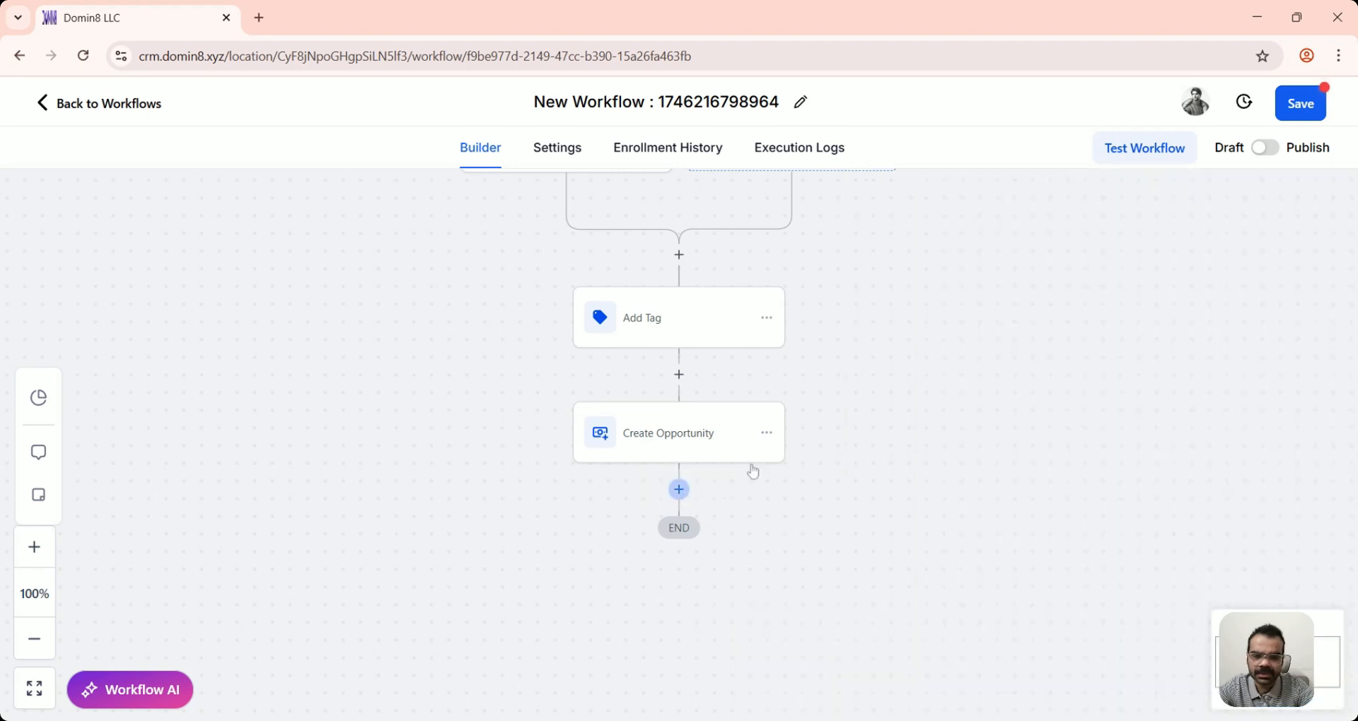
pyautogui.write('intern')
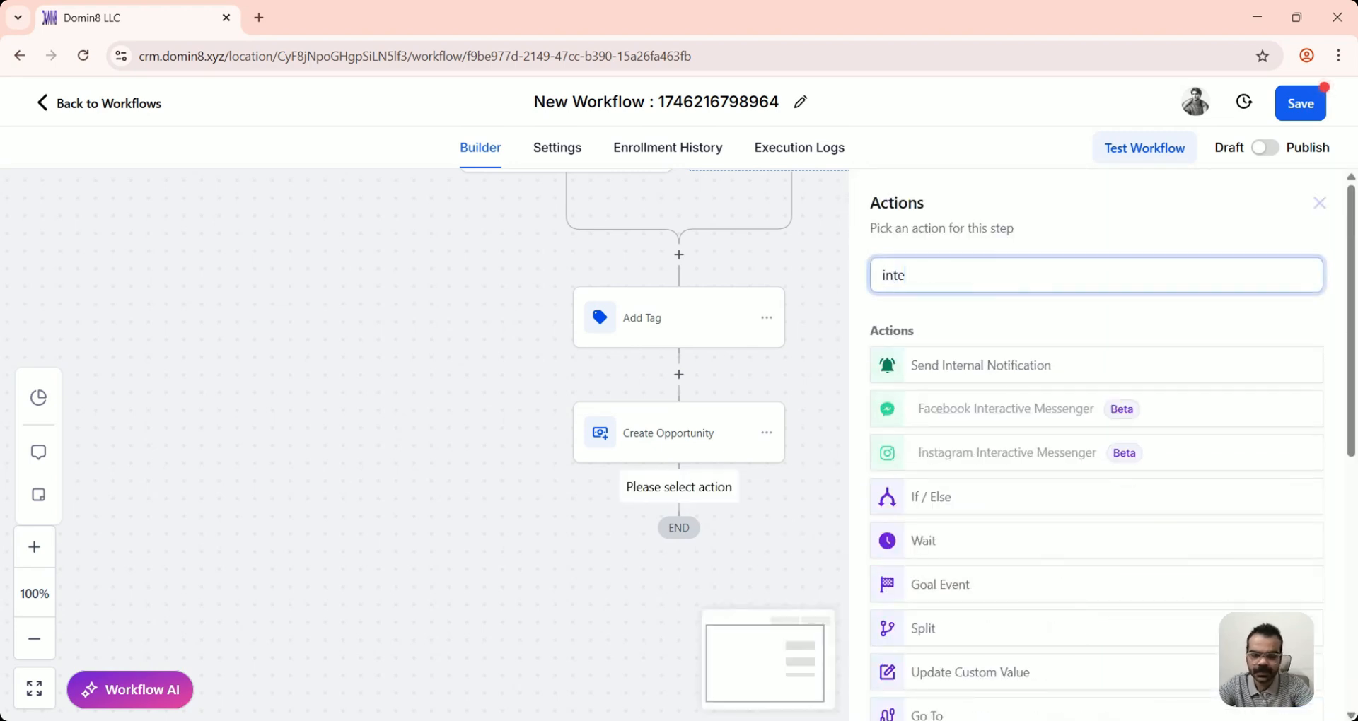
pyautogui.click(952, 321)
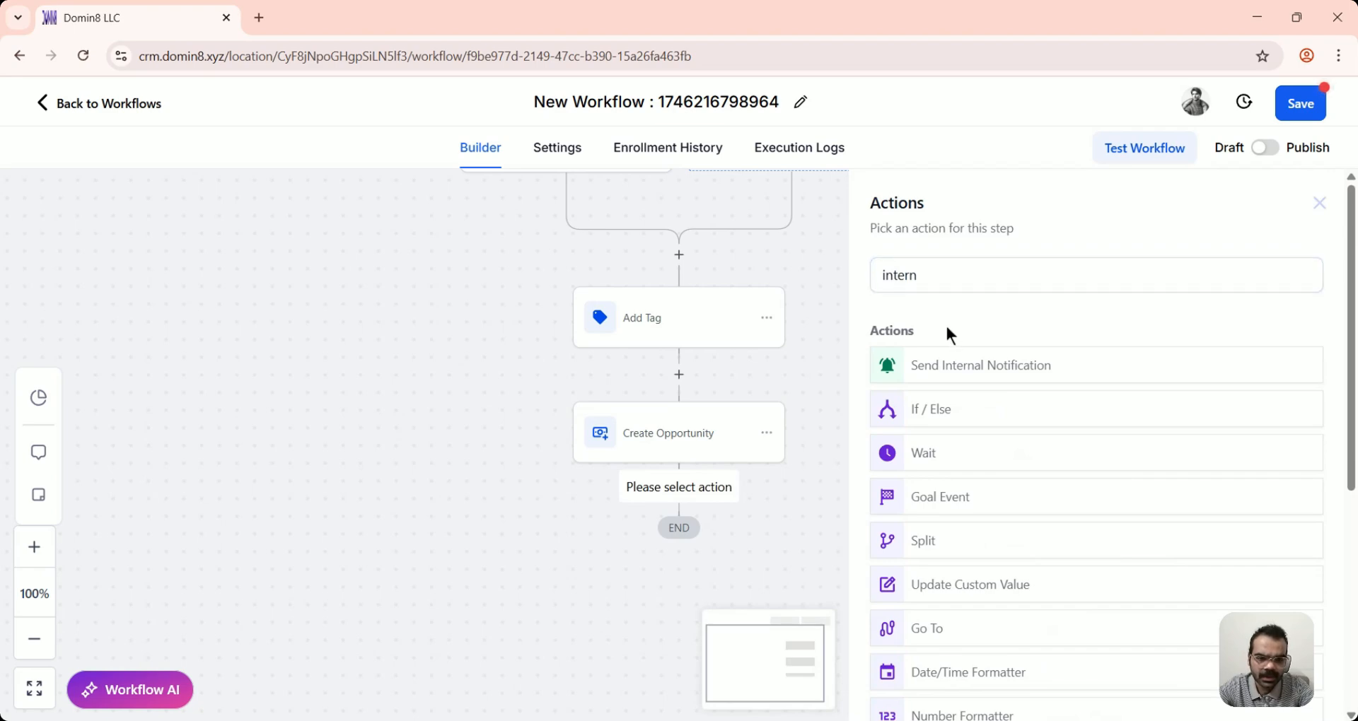
pyautogui.scroll(-4, 945, 338)
pyautogui.scroll(4, 966, 408)
pyautogui.click(887, 380)
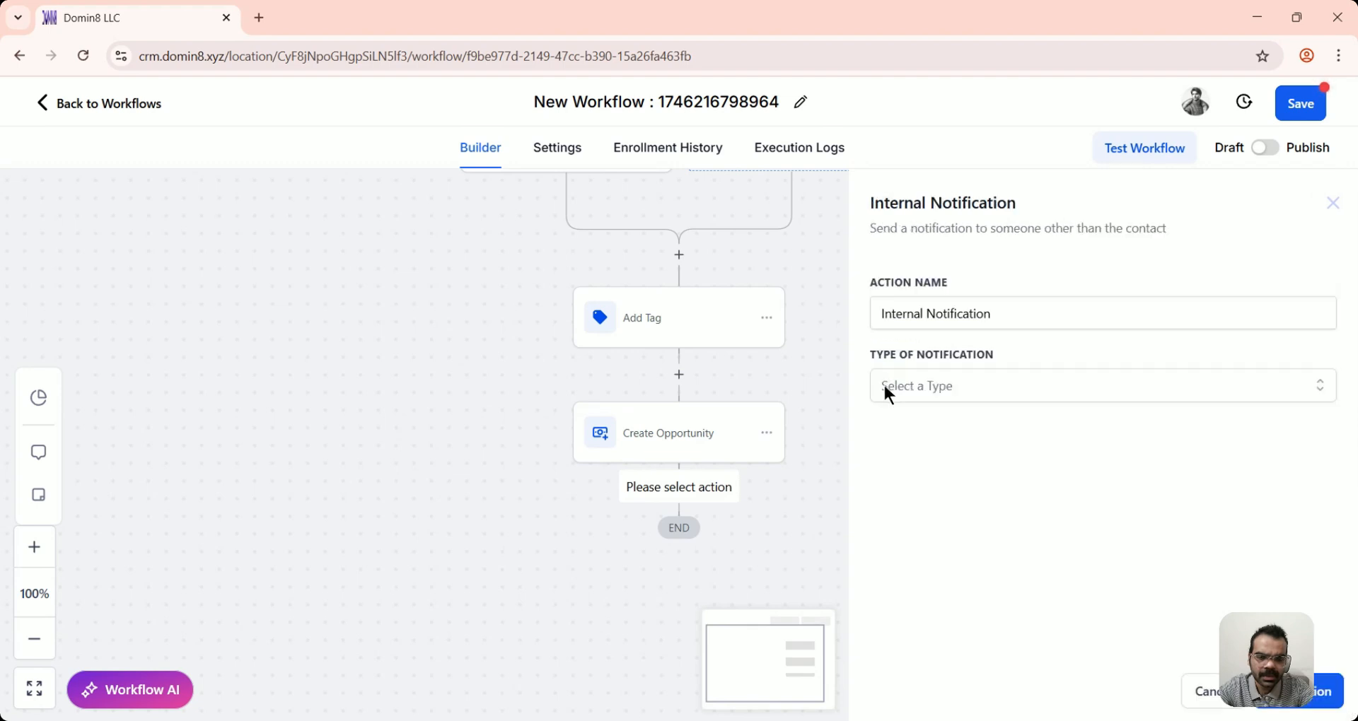
pyautogui.click(886, 388)
pyautogui.click(894, 430)
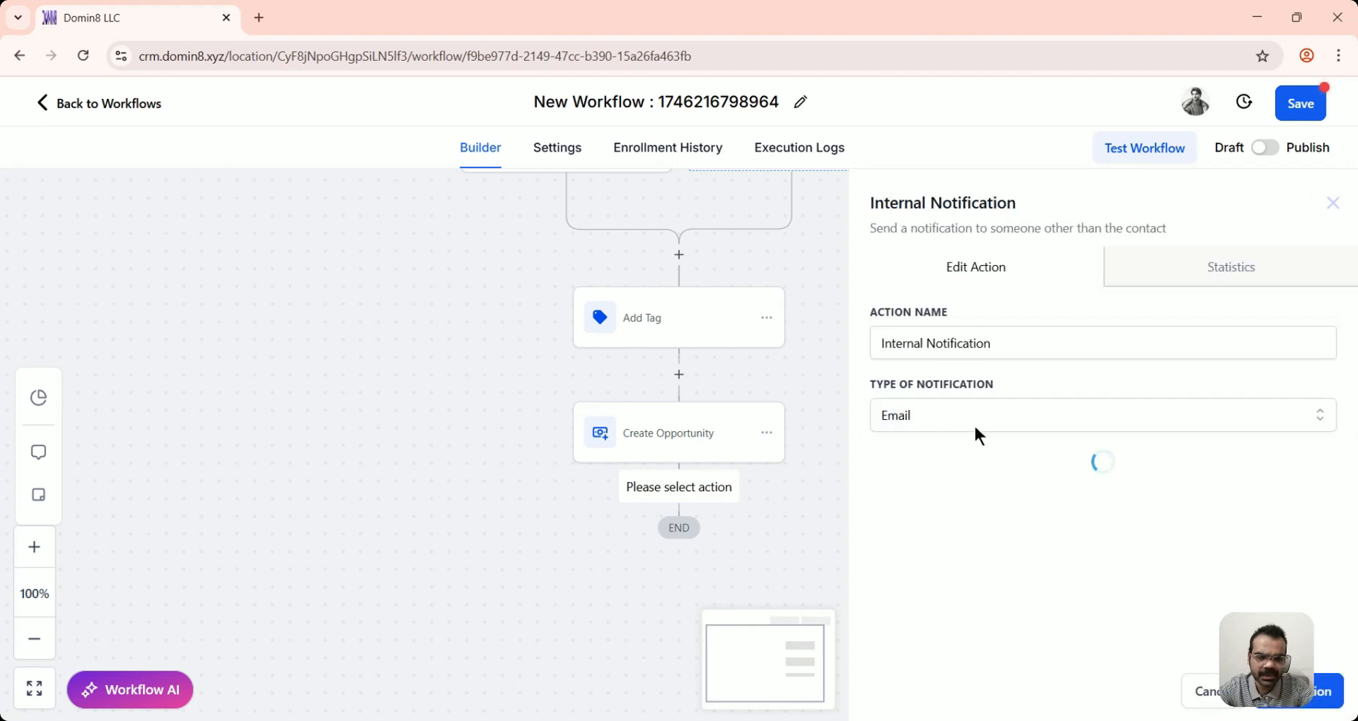
# Step: Begin the internal notification's subject with "A lead just came through . Contact"
pyautogui.scroll(-4, 987, 463)
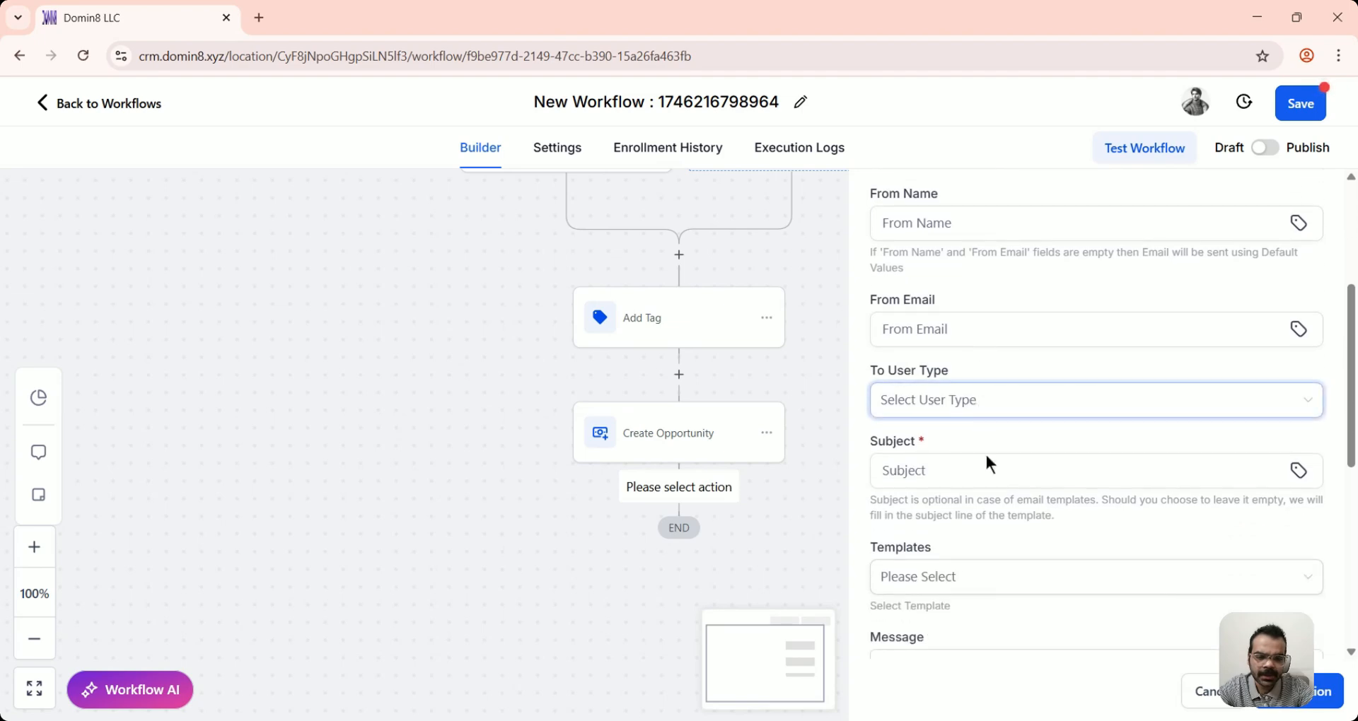
pyautogui.click(988, 464)
pyautogui.write('A lea')
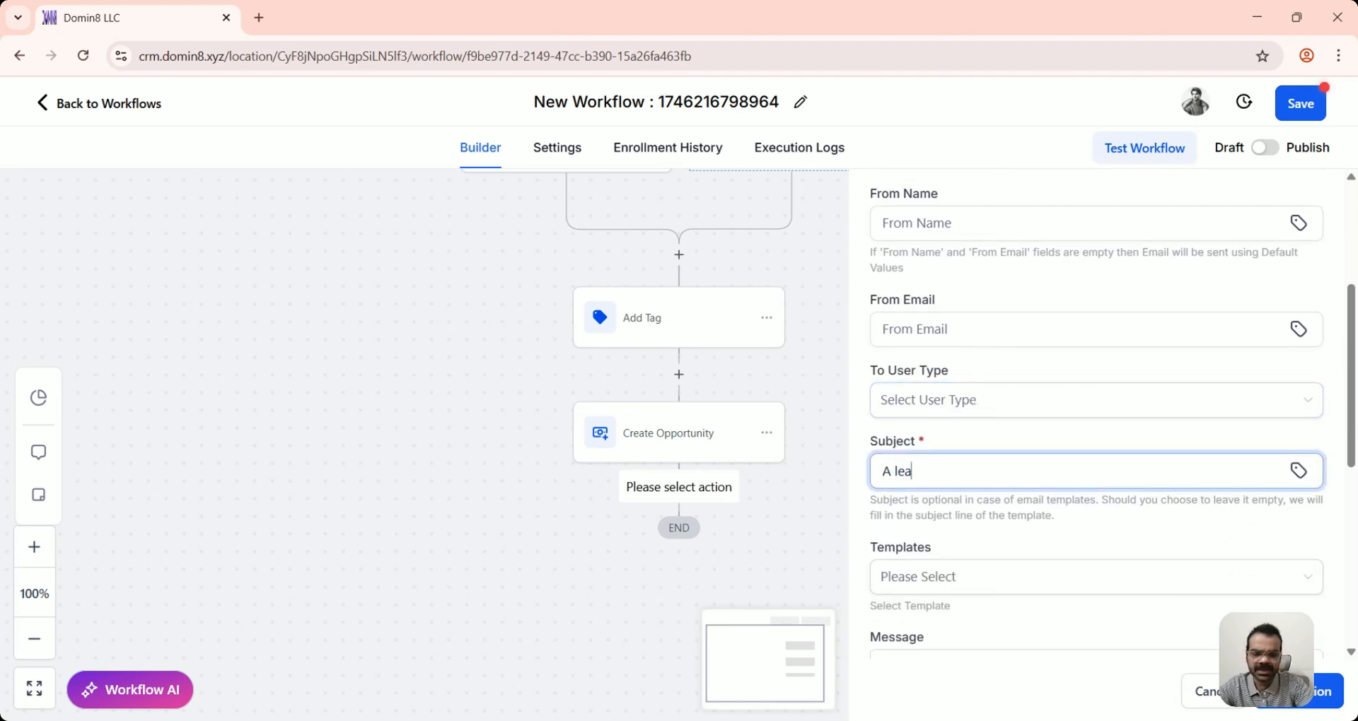
pyautogui.write('d just came th')
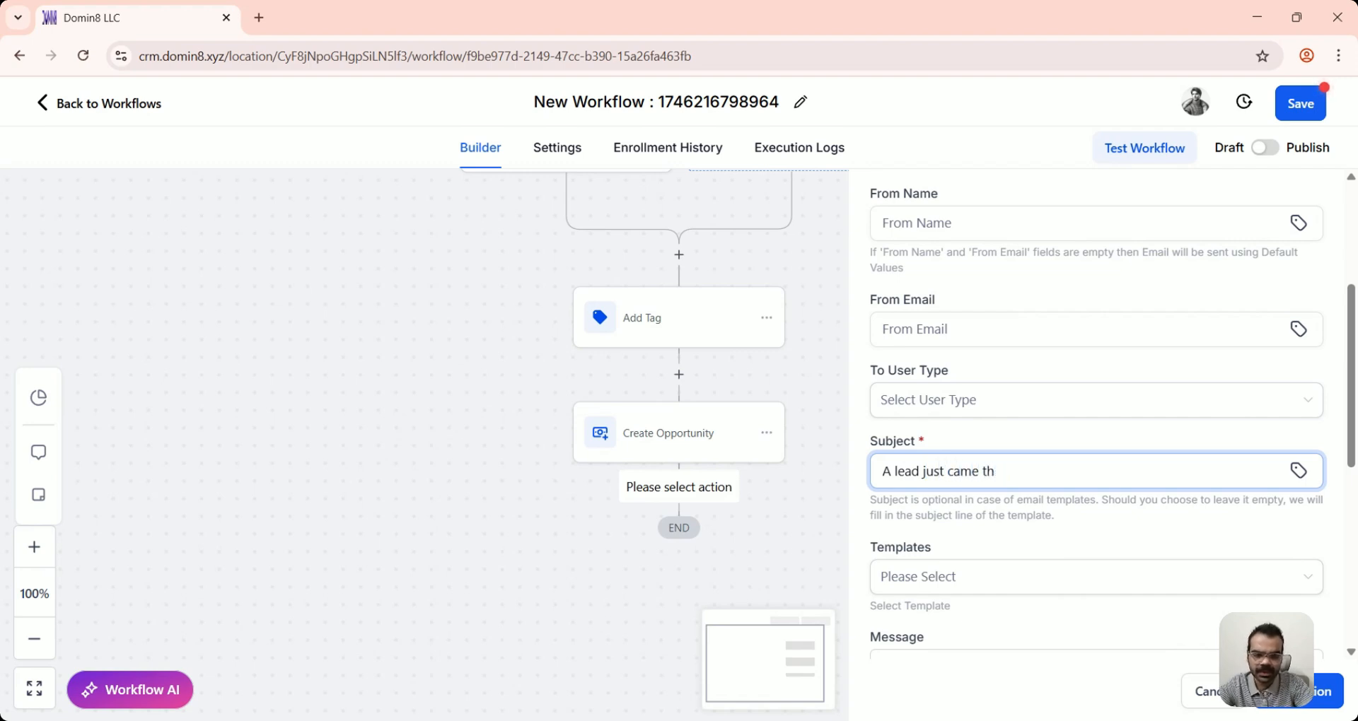
pyautogui.write('eroug')
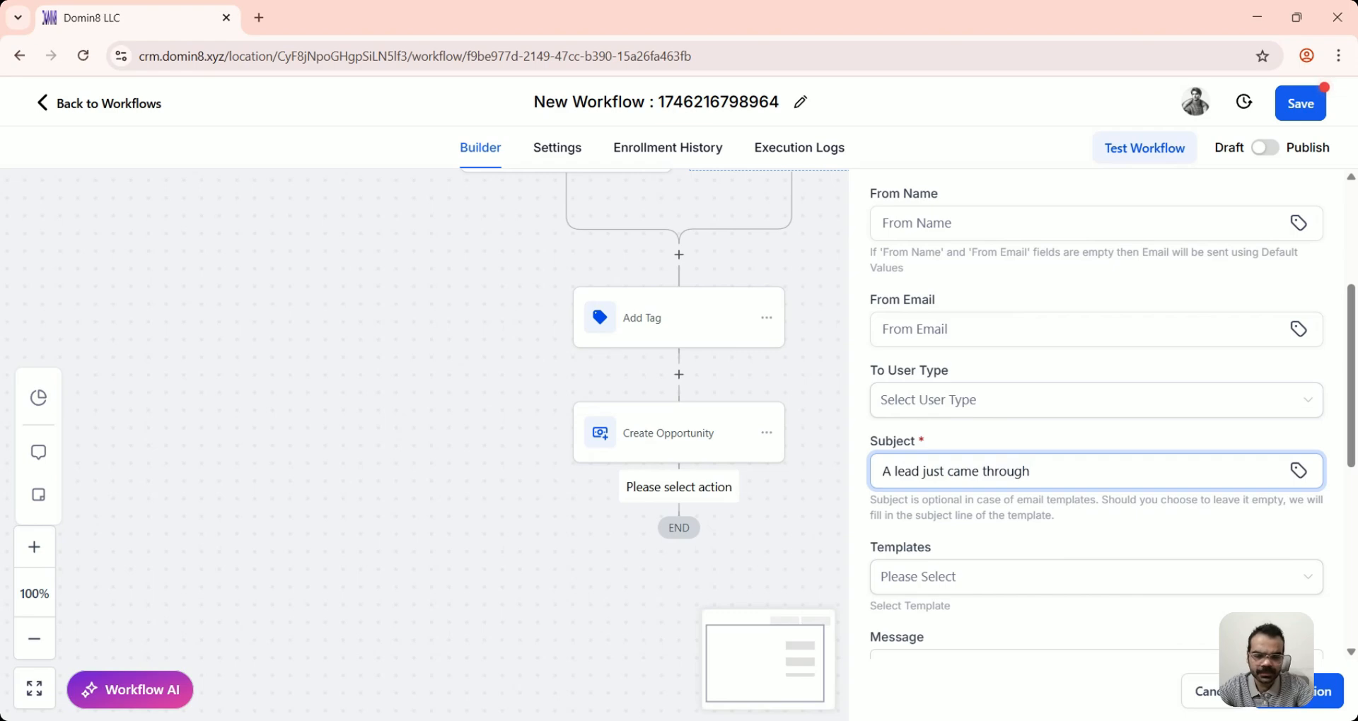
pyautogui.write('h')
pyautogui.scroll(-3, 1009, 425)
pyautogui.write('.')
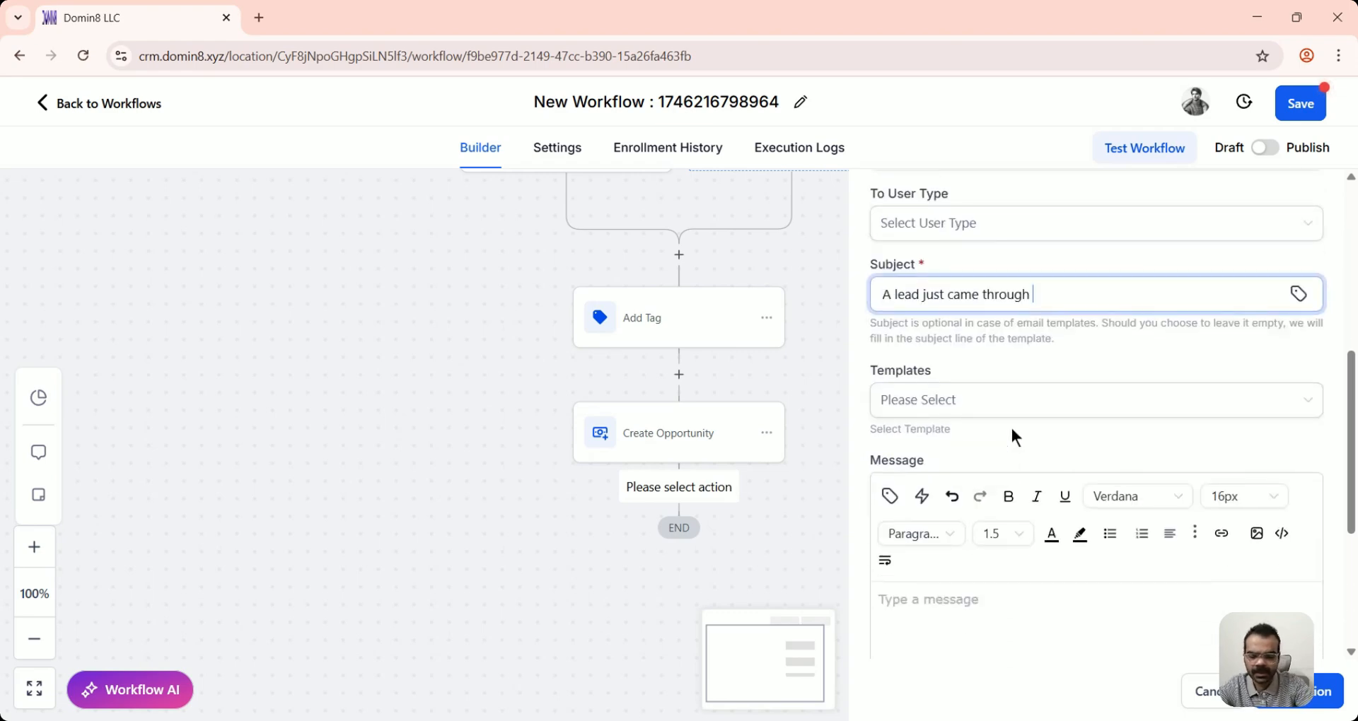
pyautogui.write(' Contacn')
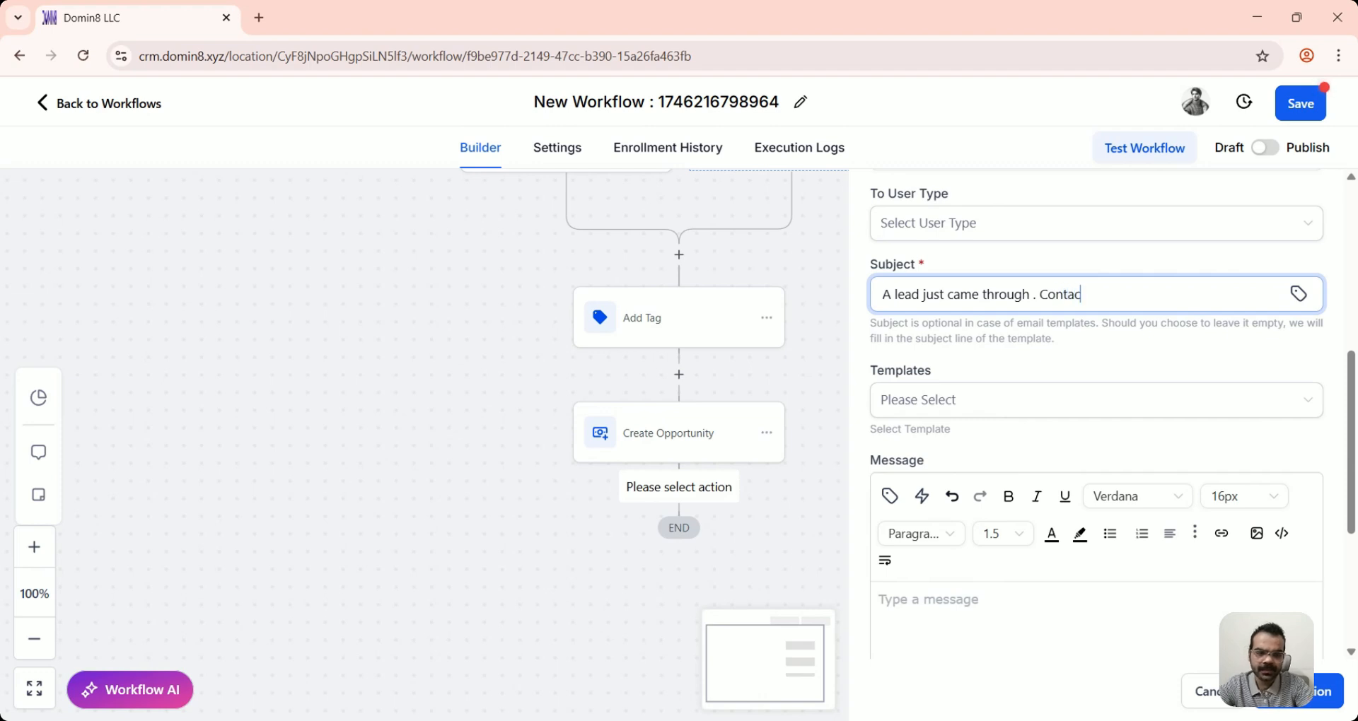
pyautogui.press('BackSpace')
pyautogui.press('BackSpace')
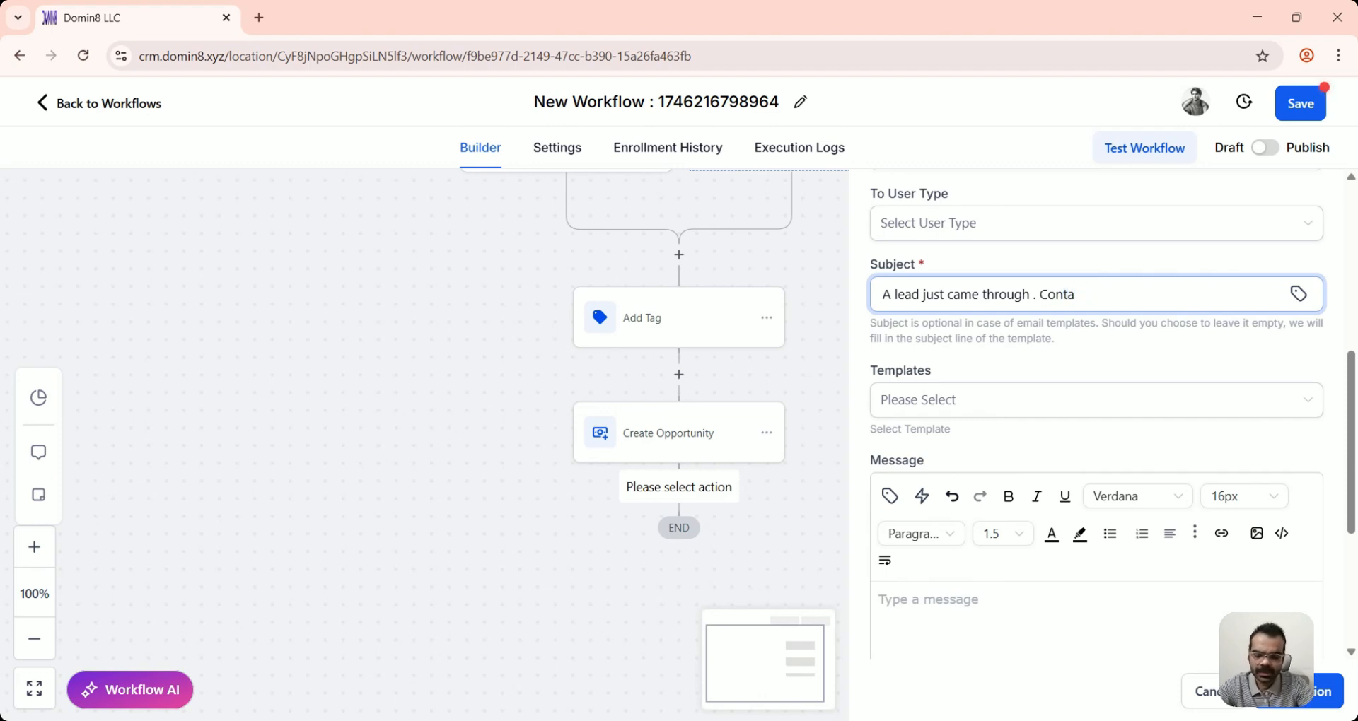
# Step: Complete the notification subject with the contact's First Name custom value followed by "ASAP"
pyautogui.click(1300, 296)
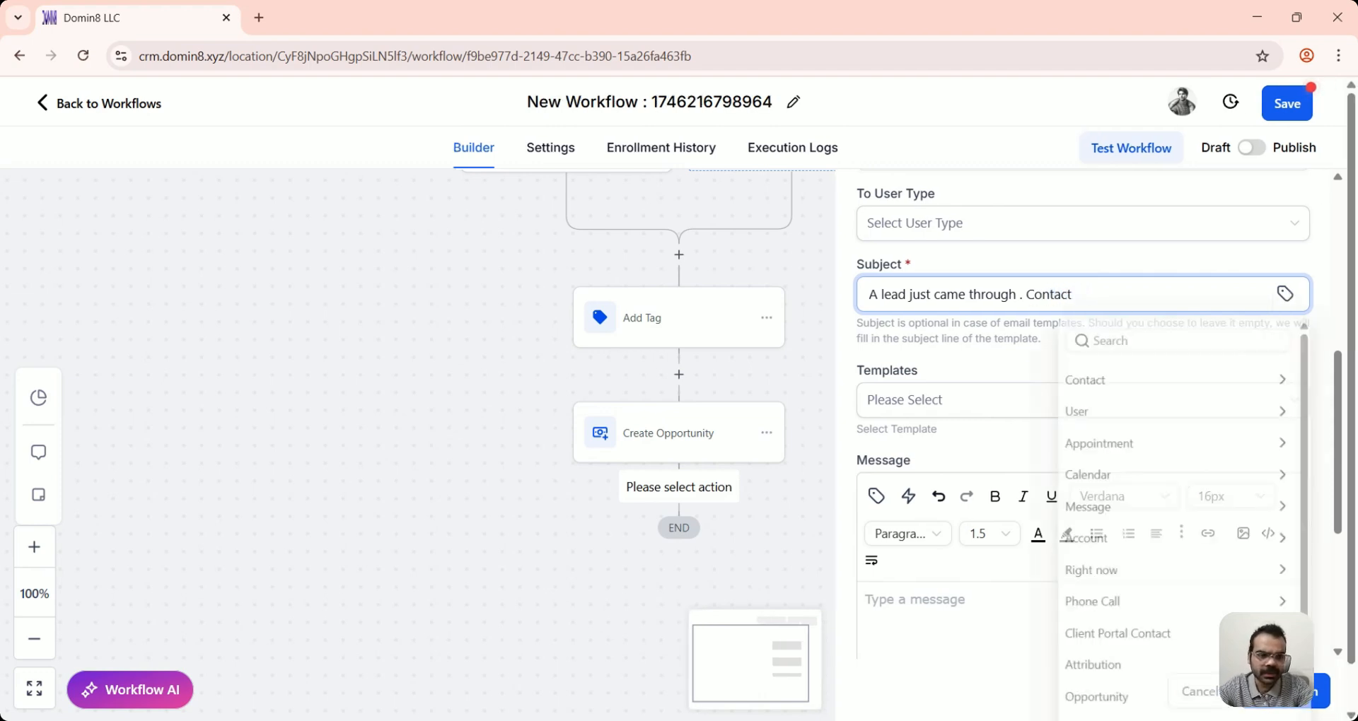
pyautogui.click(1146, 391)
pyautogui.click(1076, 444)
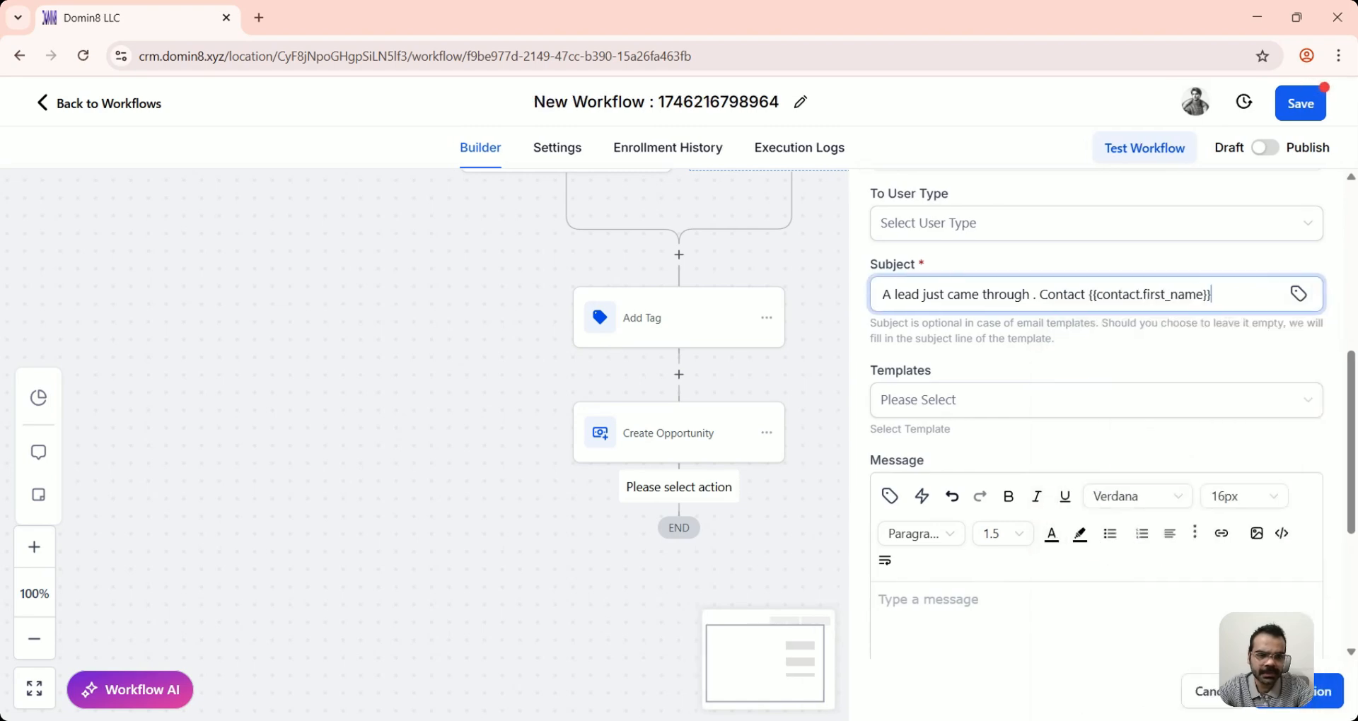
pyautogui.write('ASAP')
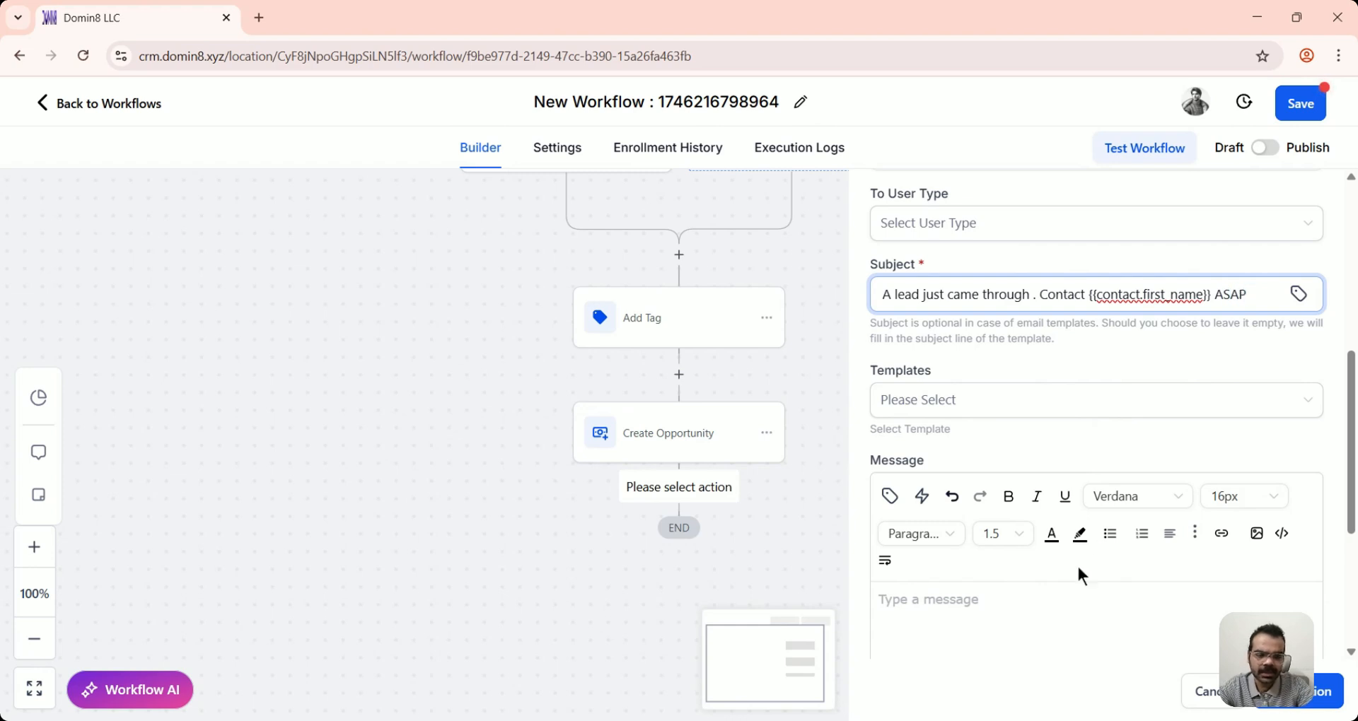
# Step: Write the notification message "Here are details for the lead:" followed by separate lines labelled "Name:", "Email:" and "Phone:"
pyautogui.click(1082, 600)
pyautogui.write('He')
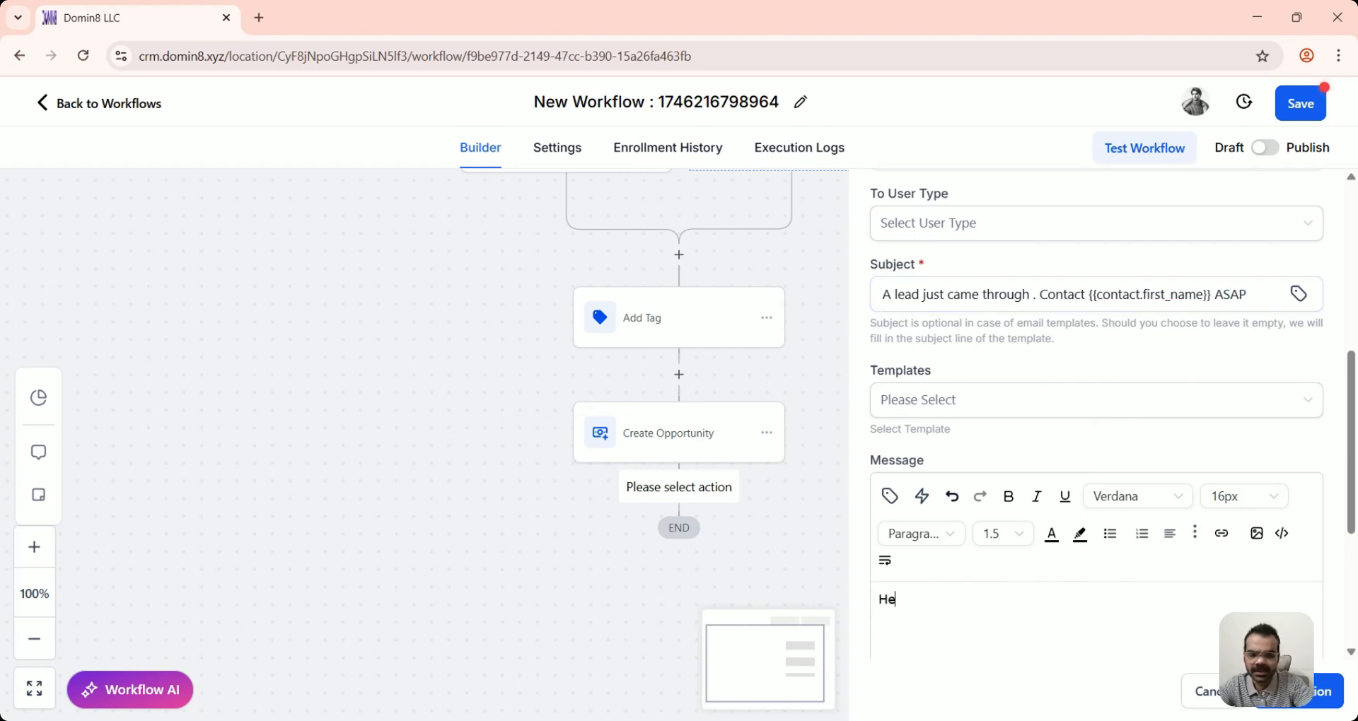
pyautogui.write('re are det')
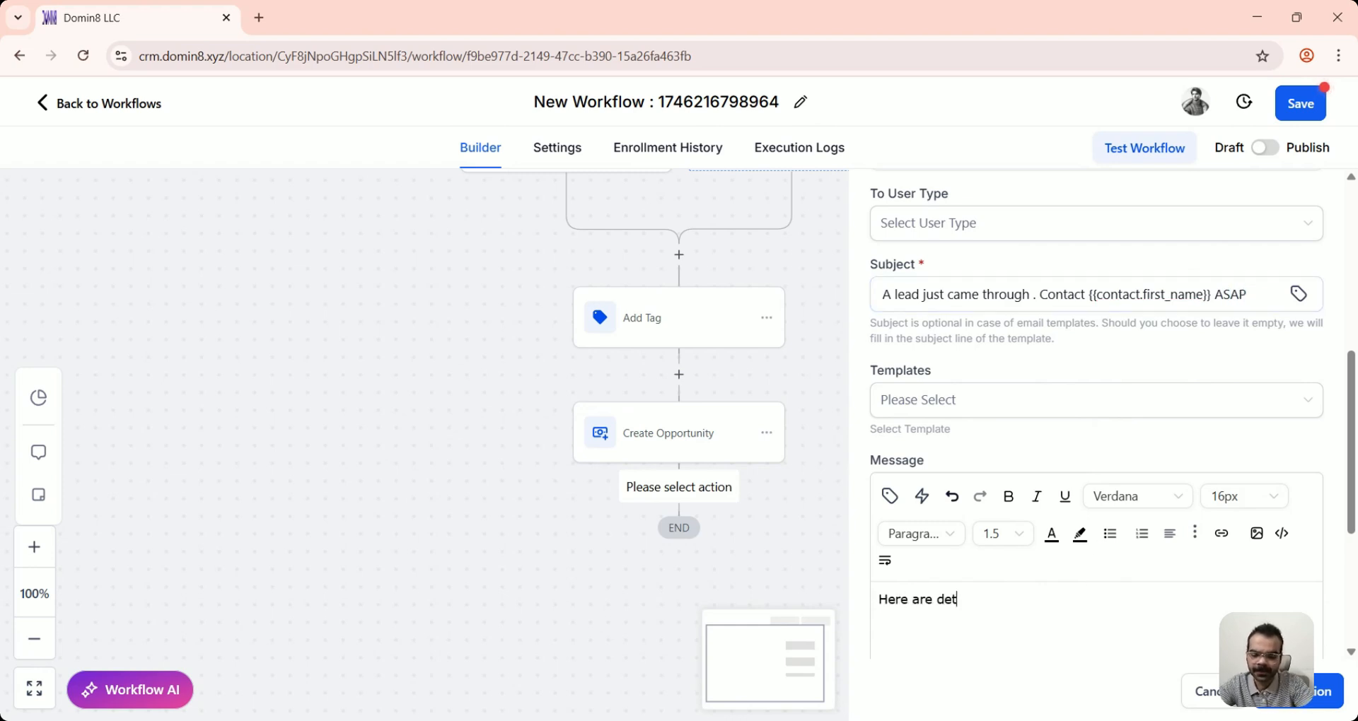
pyautogui.write('ails for the lead:')
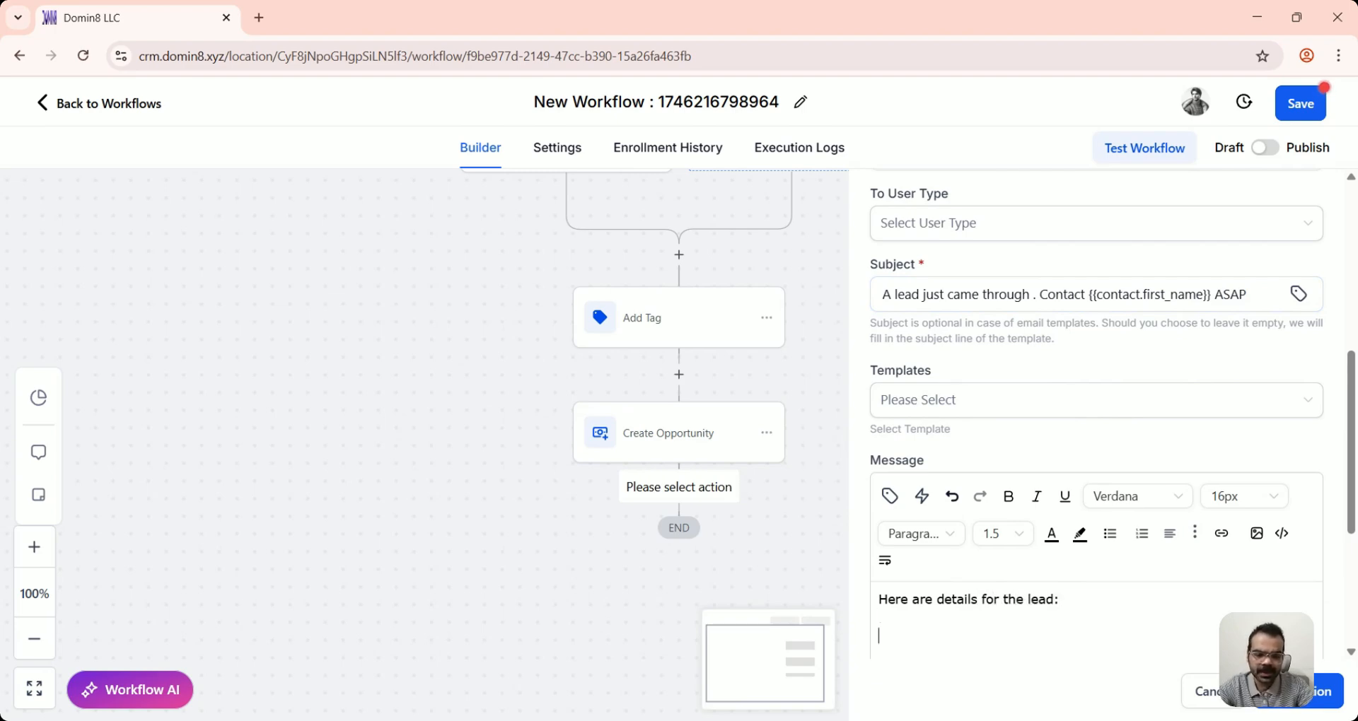
pyautogui.scroll(-3, 1097, 424)
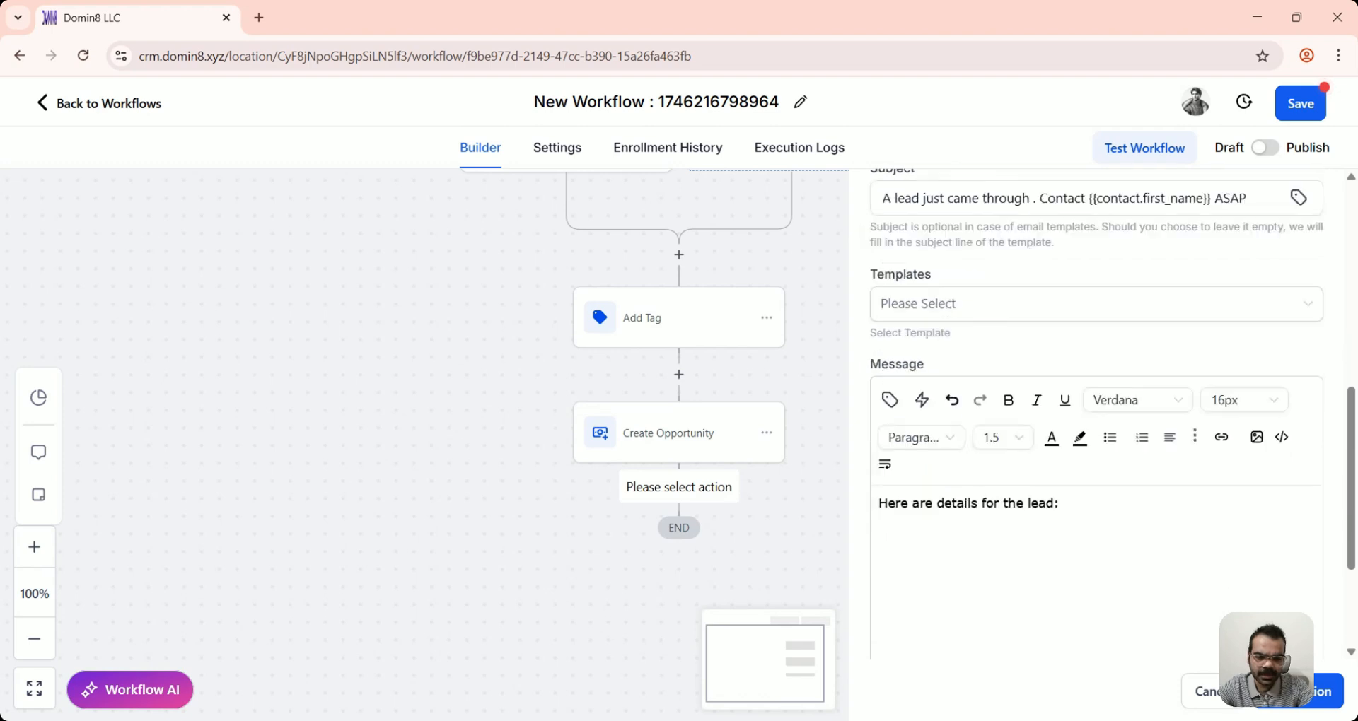
pyautogui.write('Name:')
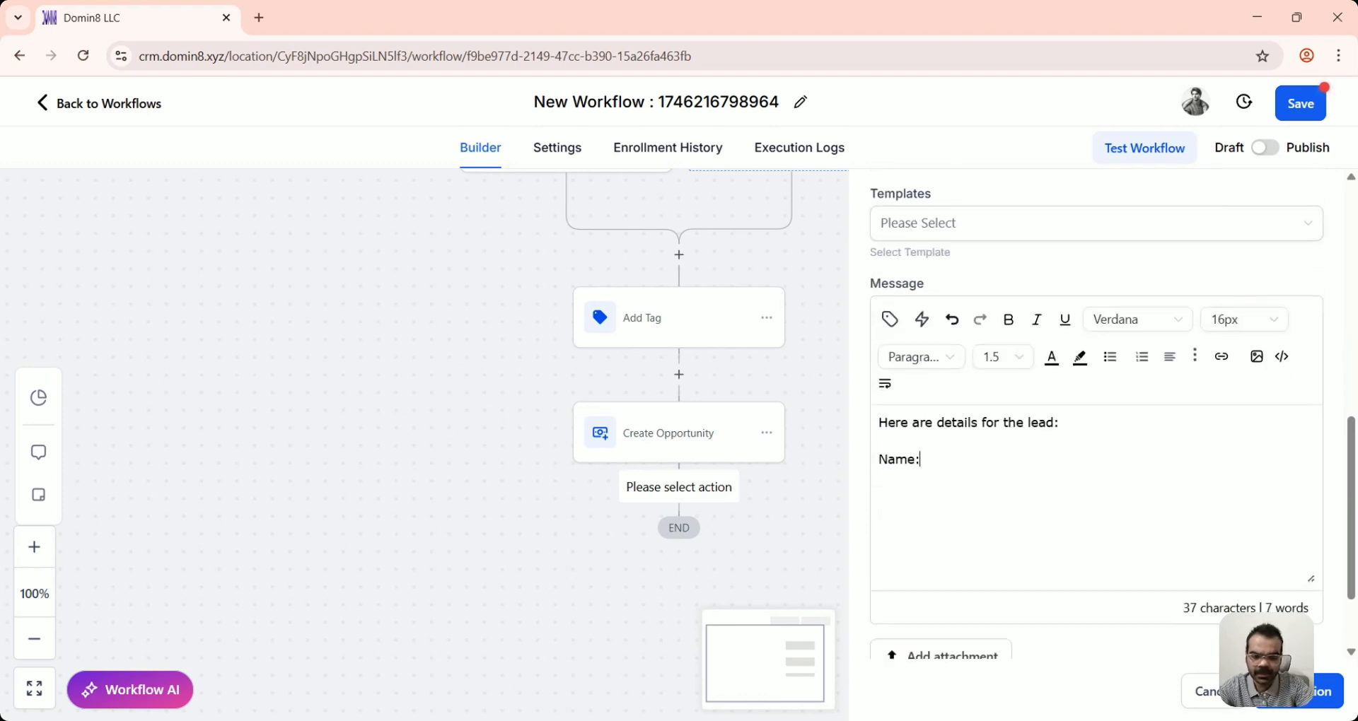
pyautogui.write('Email')
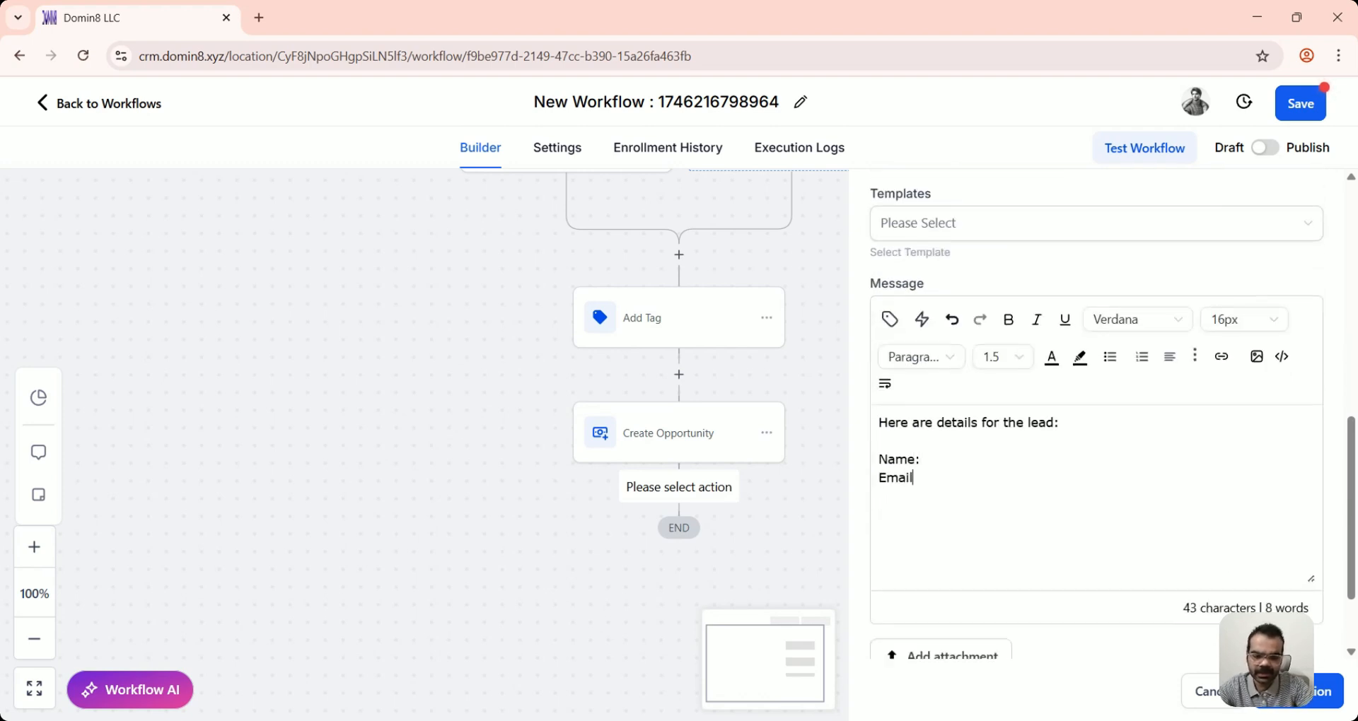
pyautogui.write('Phone:')
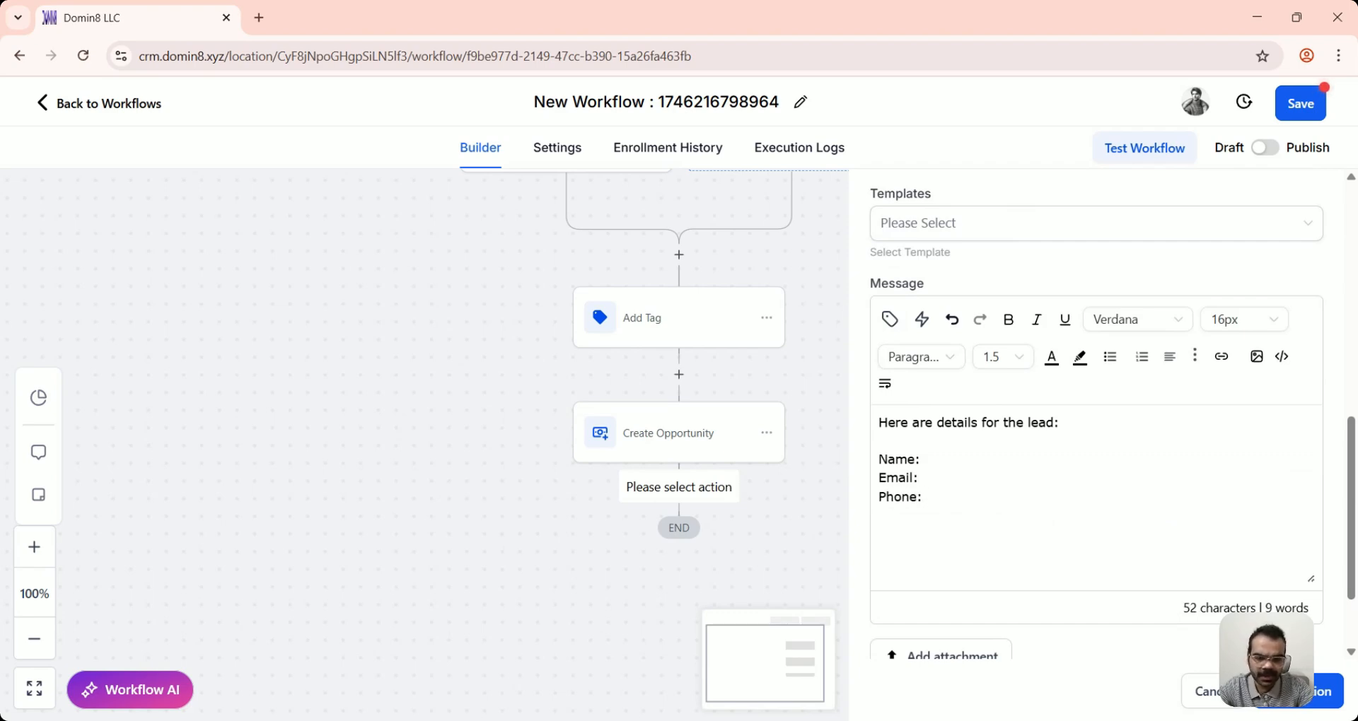
# Step: Insert the contact custom values Full Name, Email and Phone after their matching labels in the notification message
pyautogui.click(889, 319)
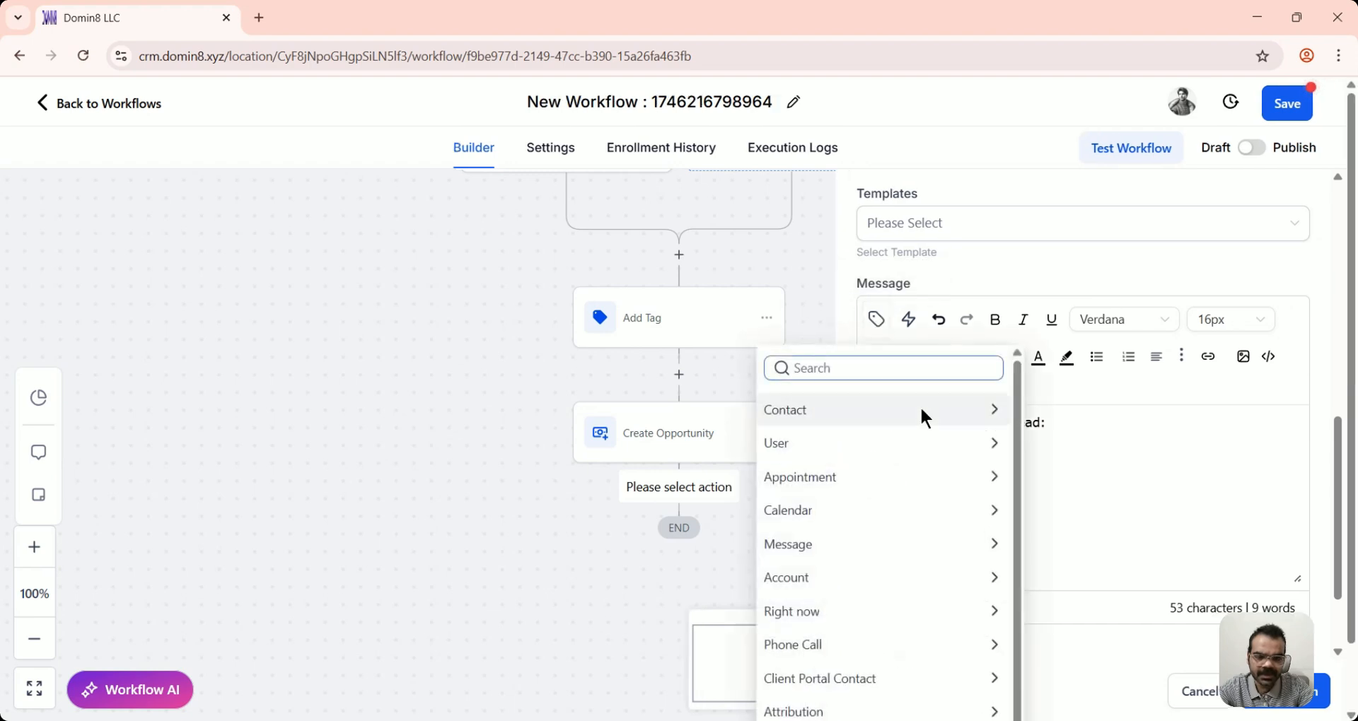
pyautogui.click(939, 418)
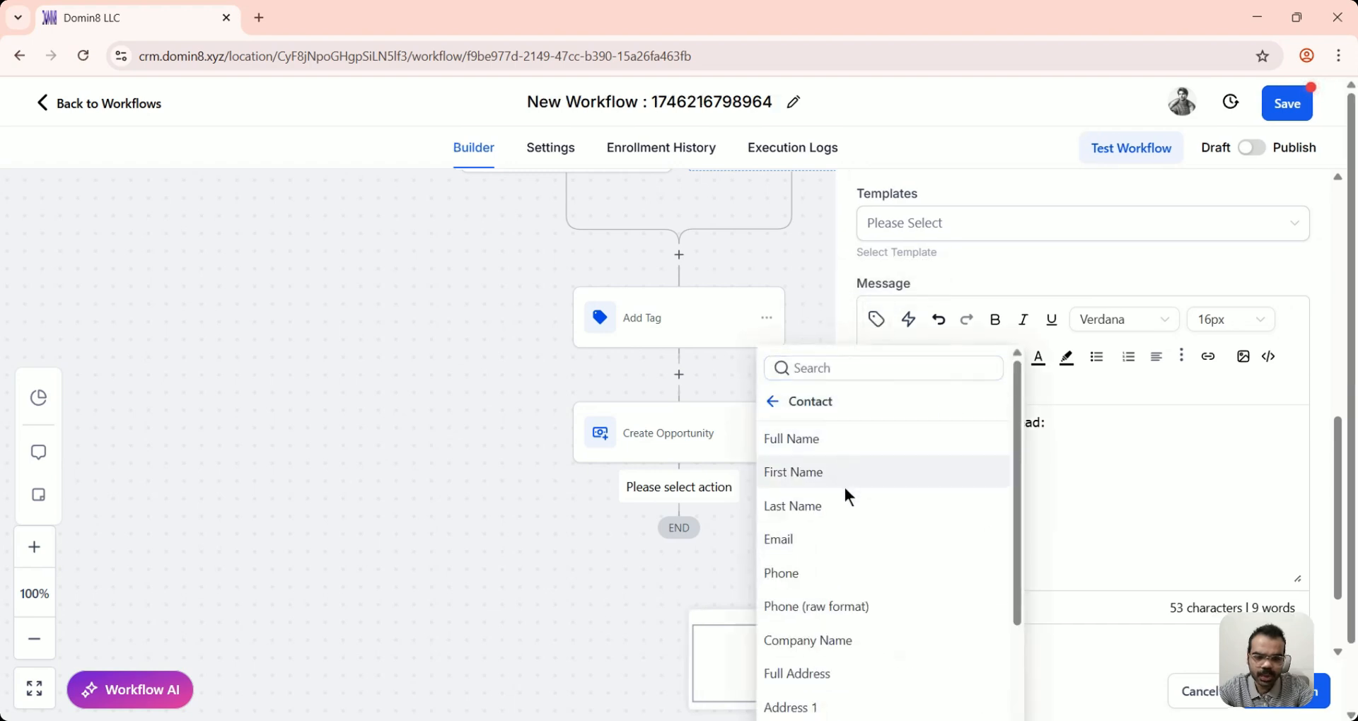
pyautogui.click(846, 442)
pyautogui.click(919, 478)
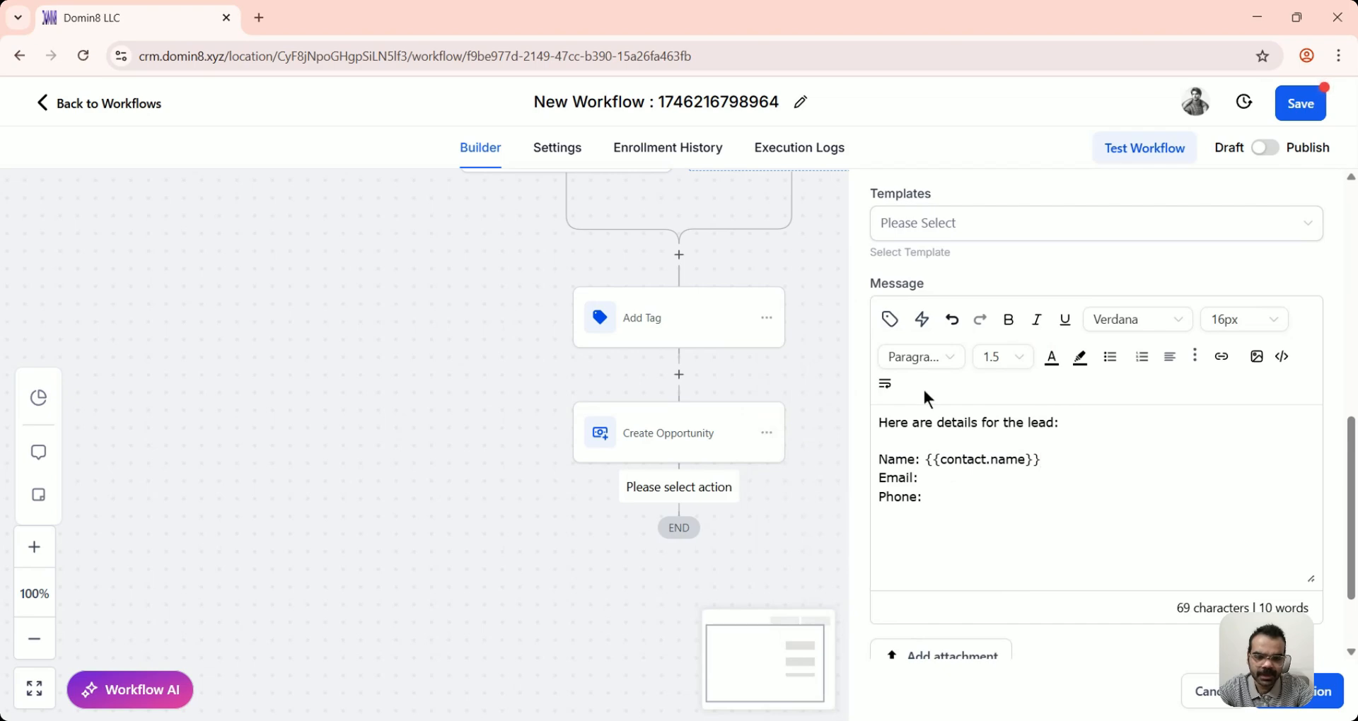
pyautogui.click(889, 319)
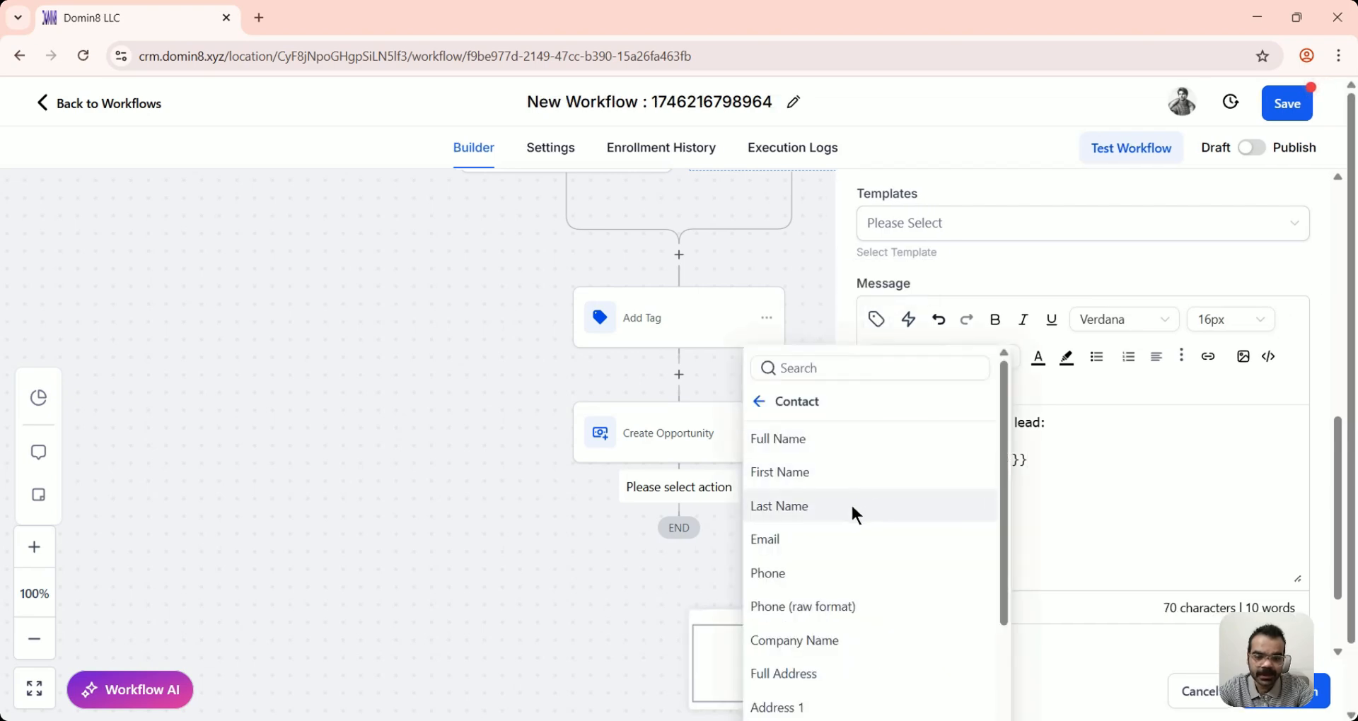
pyautogui.click(844, 538)
pyautogui.click(889, 319)
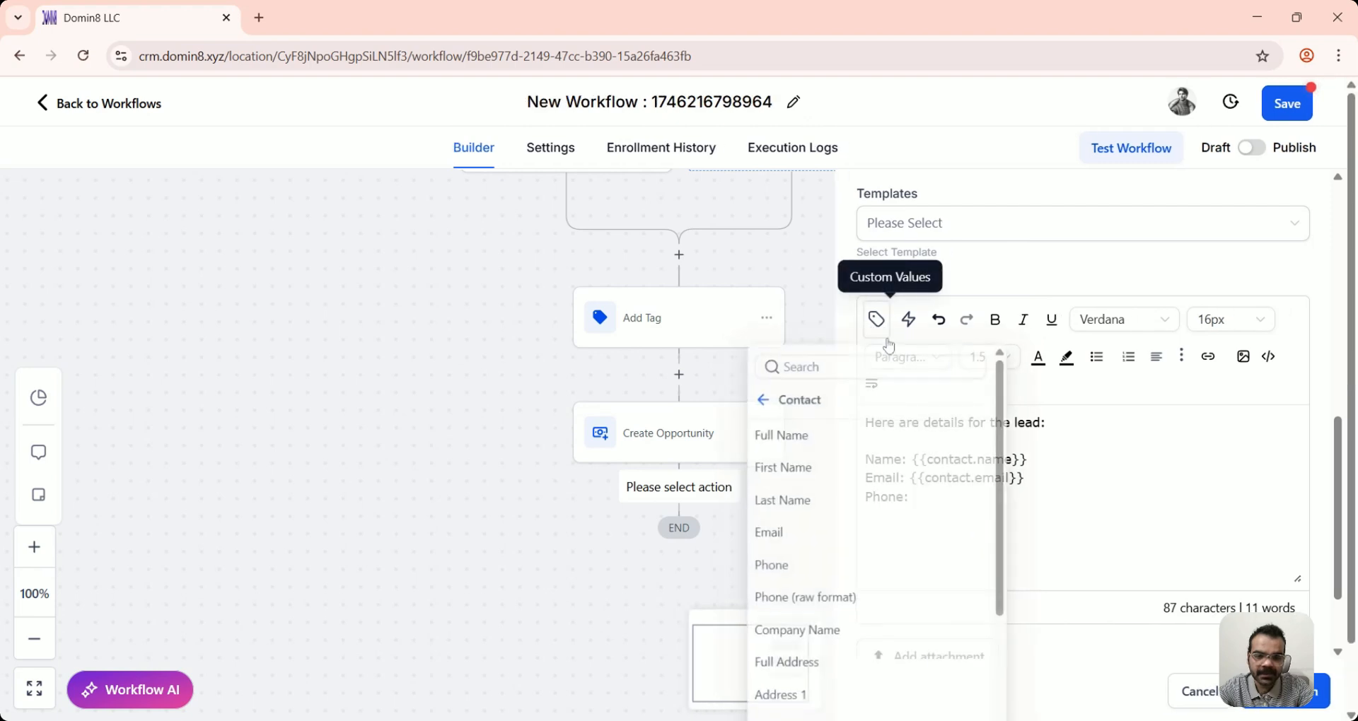
pyautogui.click(852, 571)
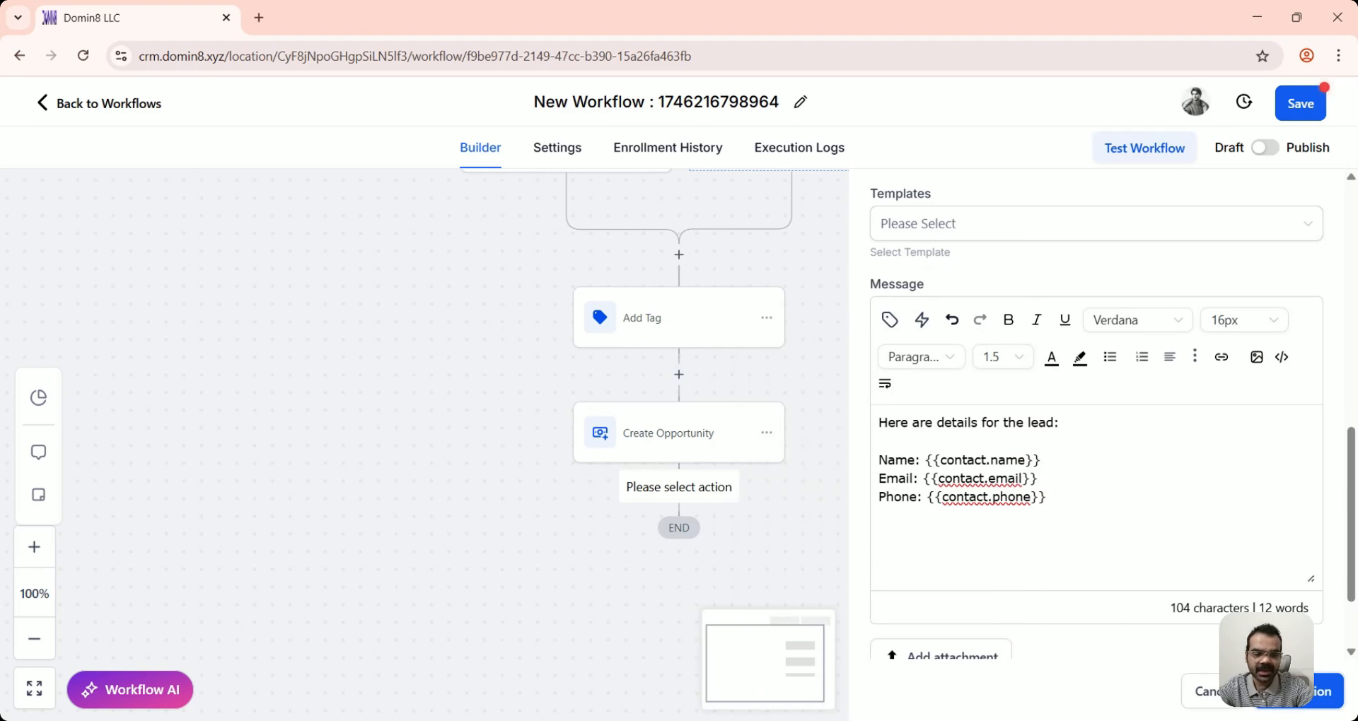
# Step: Set the notification's To User Type to Custom Email, fill in the recipient's email address and save the action
pyautogui.scroll(5, 991, 385)
pyautogui.click(990, 382)
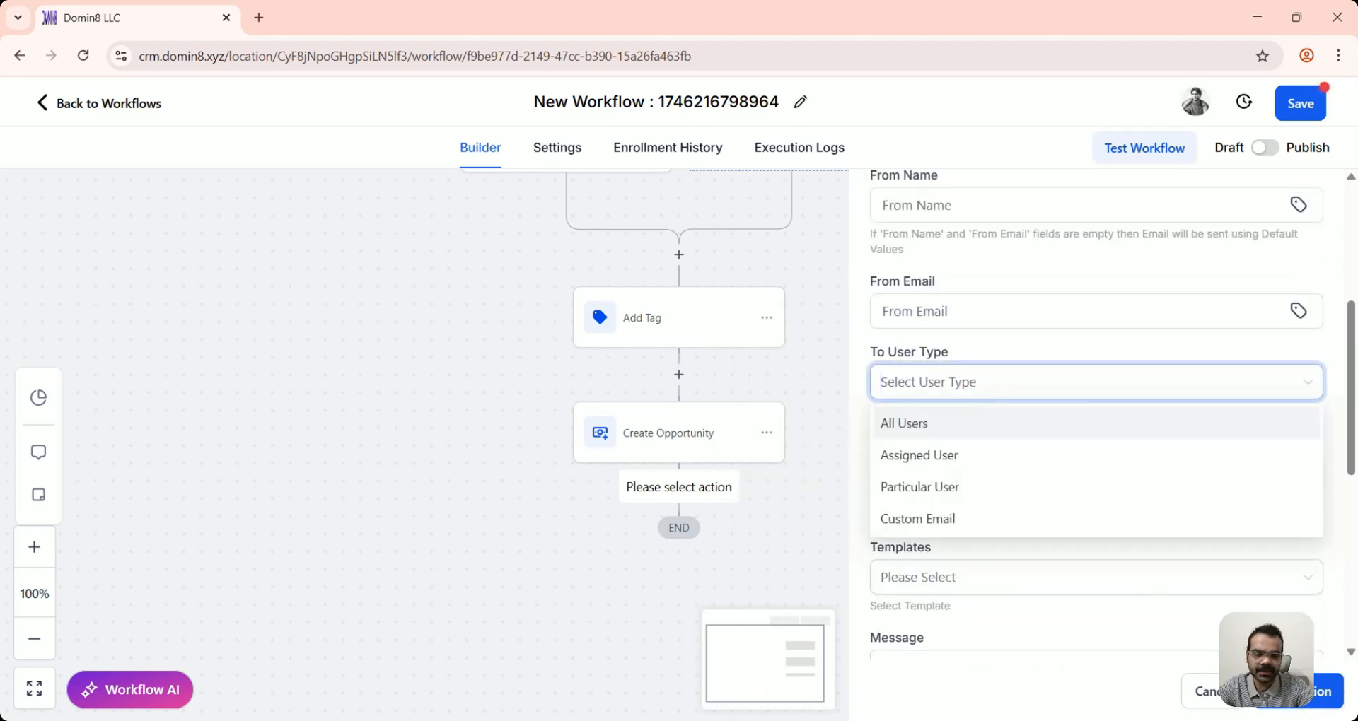
pyautogui.click(960, 524)
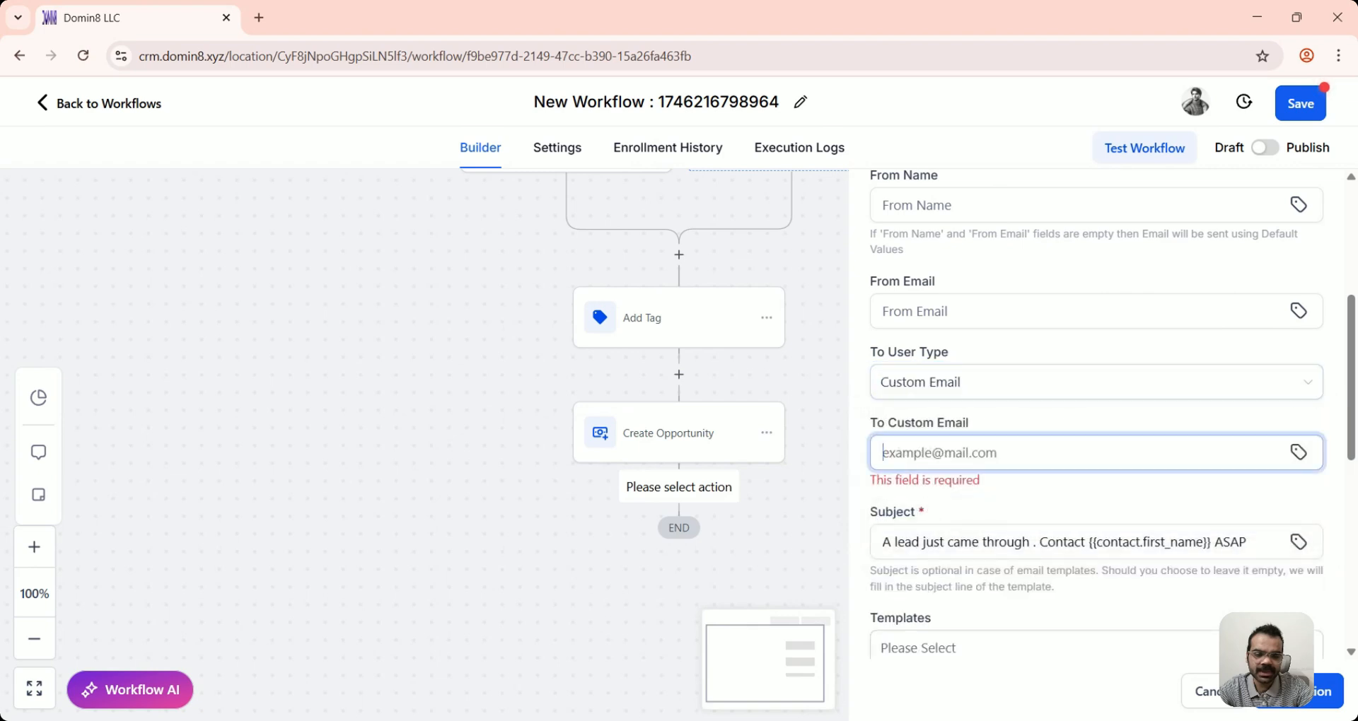
pyautogui.click(967, 499)
pyautogui.click(1300, 692)
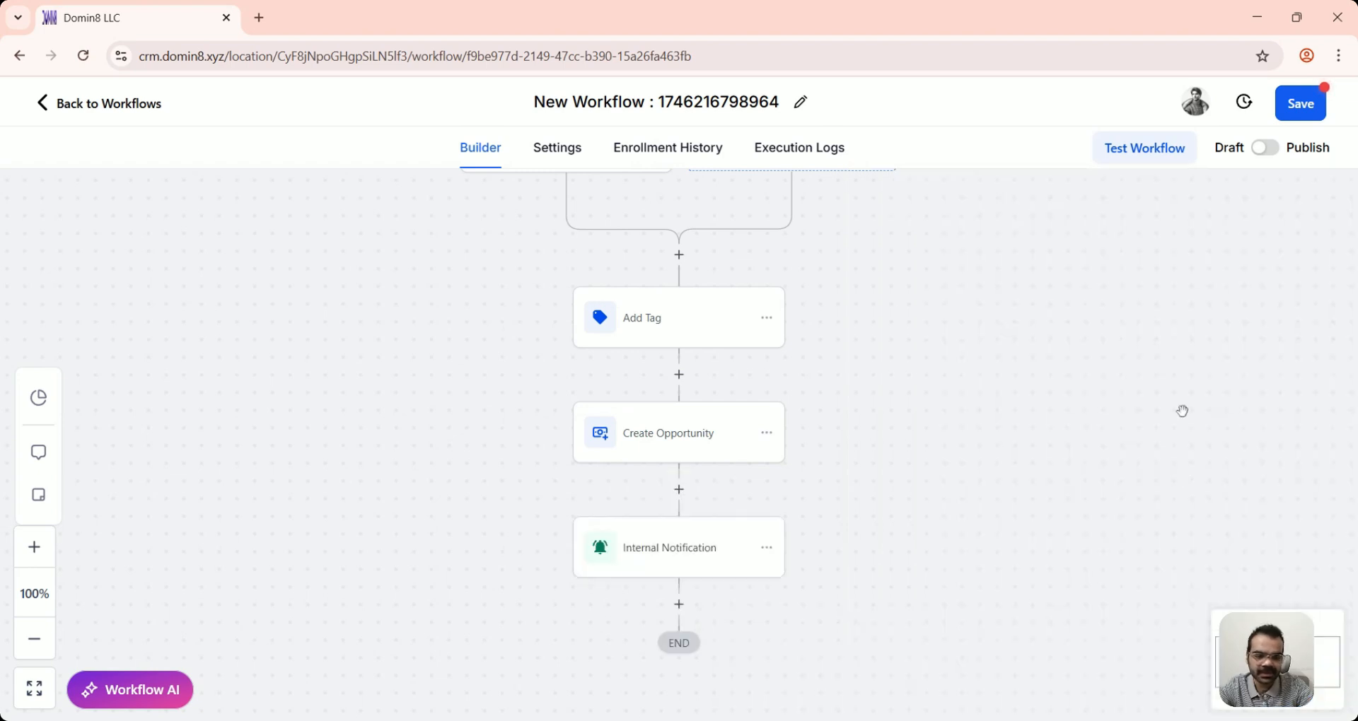
# Step: Add a Send Email action after the Internal Notification action
pyautogui.scroll(-3, 834, 439)
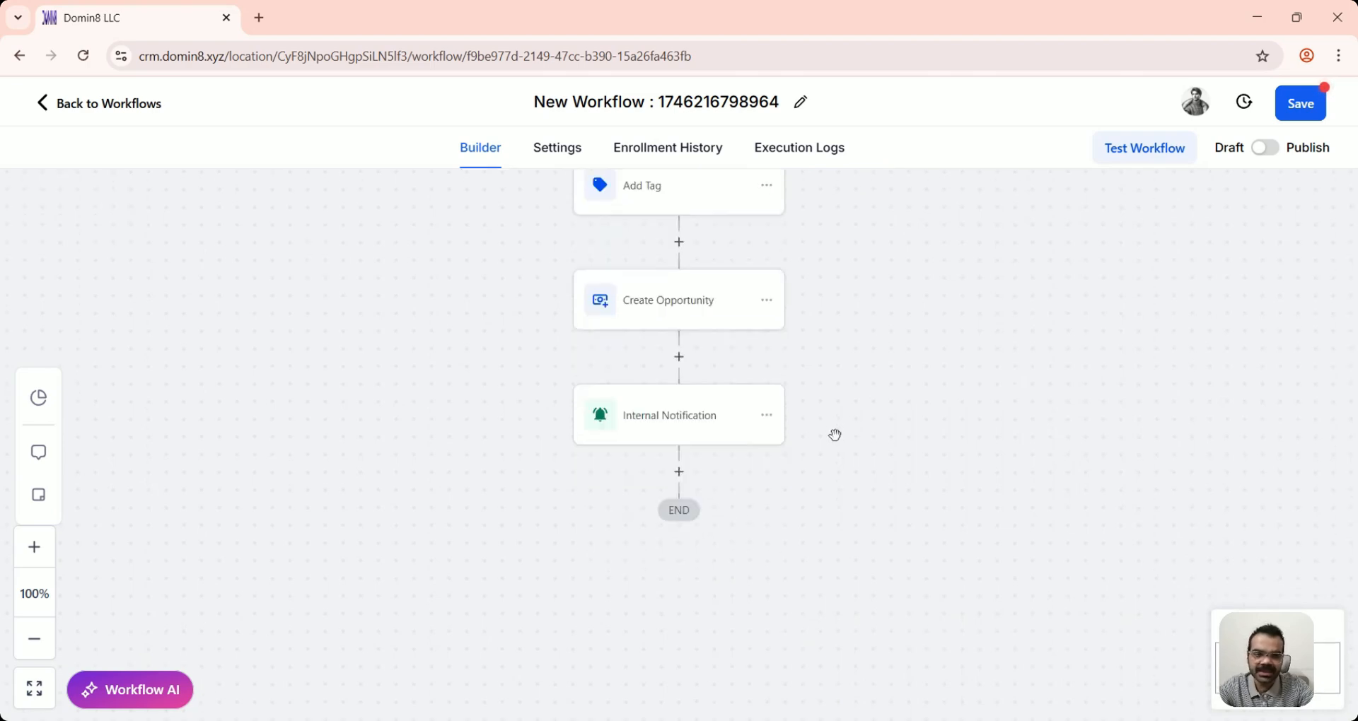
pyautogui.click(679, 472)
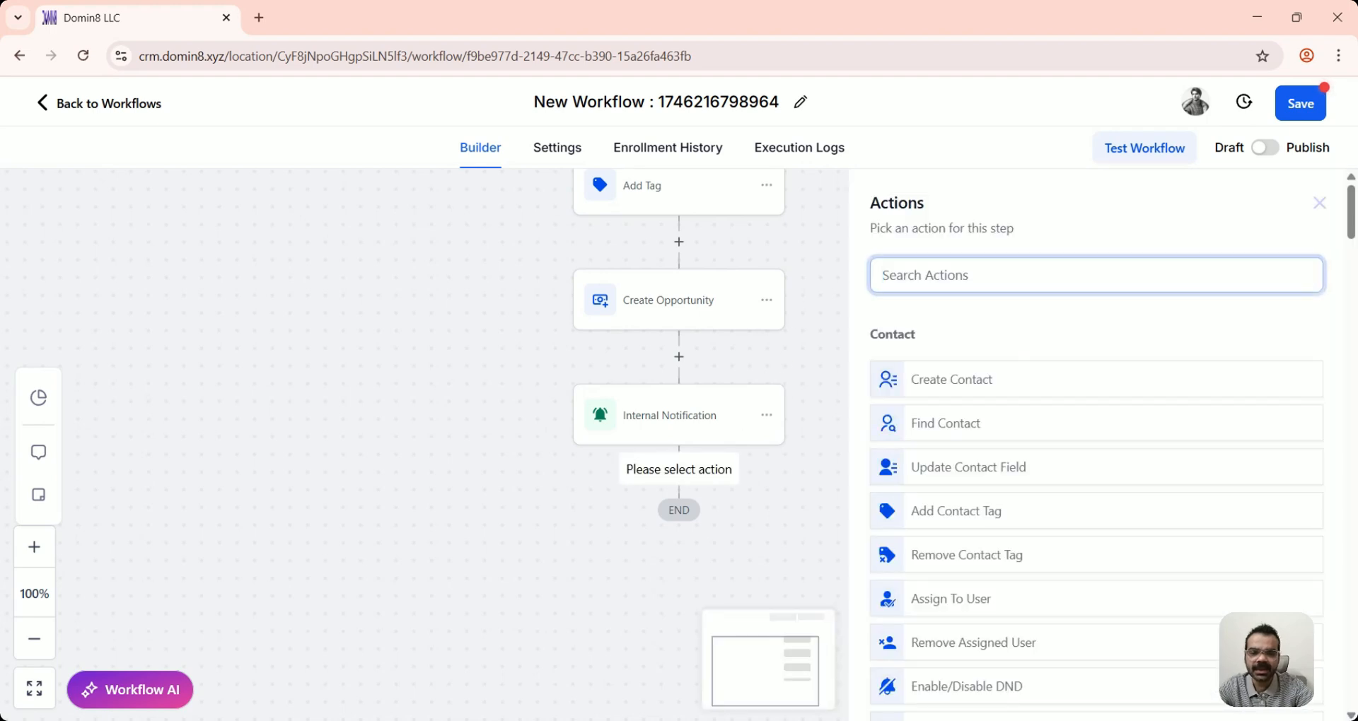
pyautogui.write('se')
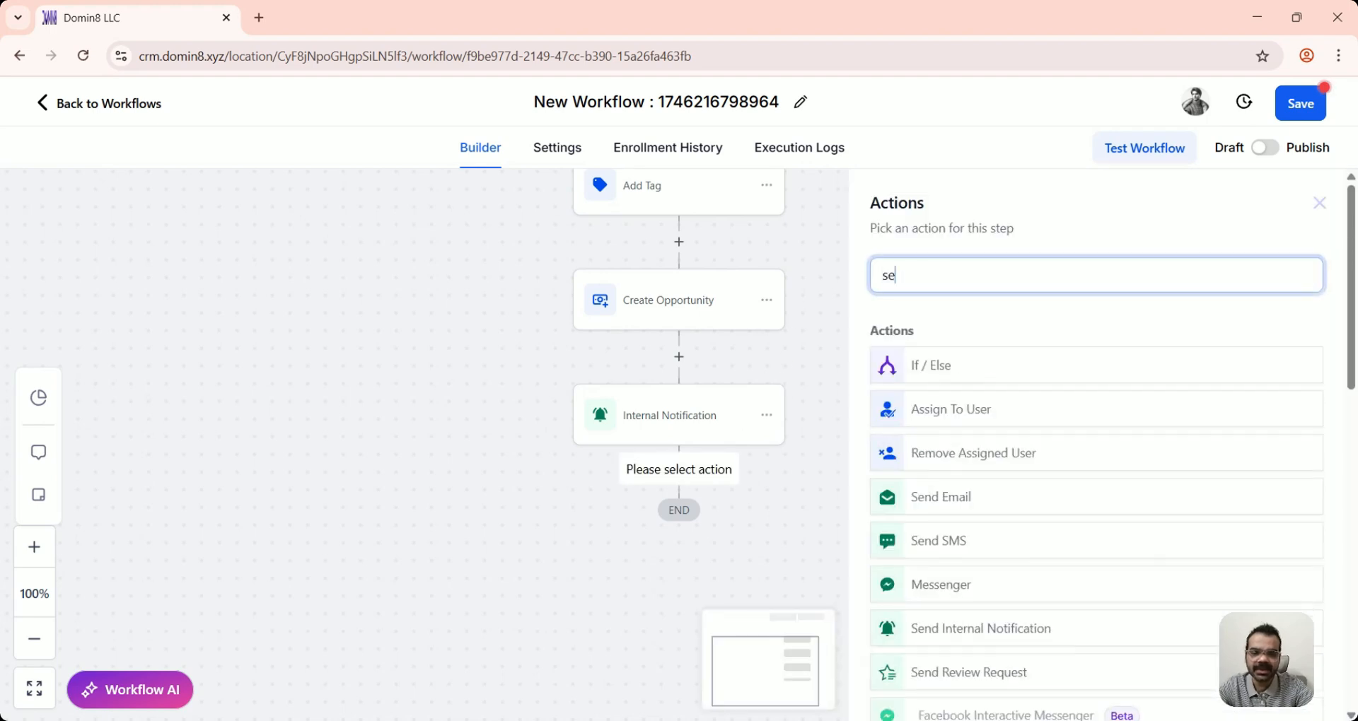
pyautogui.click(949, 506)
pyautogui.scroll(-2, 1096, 460)
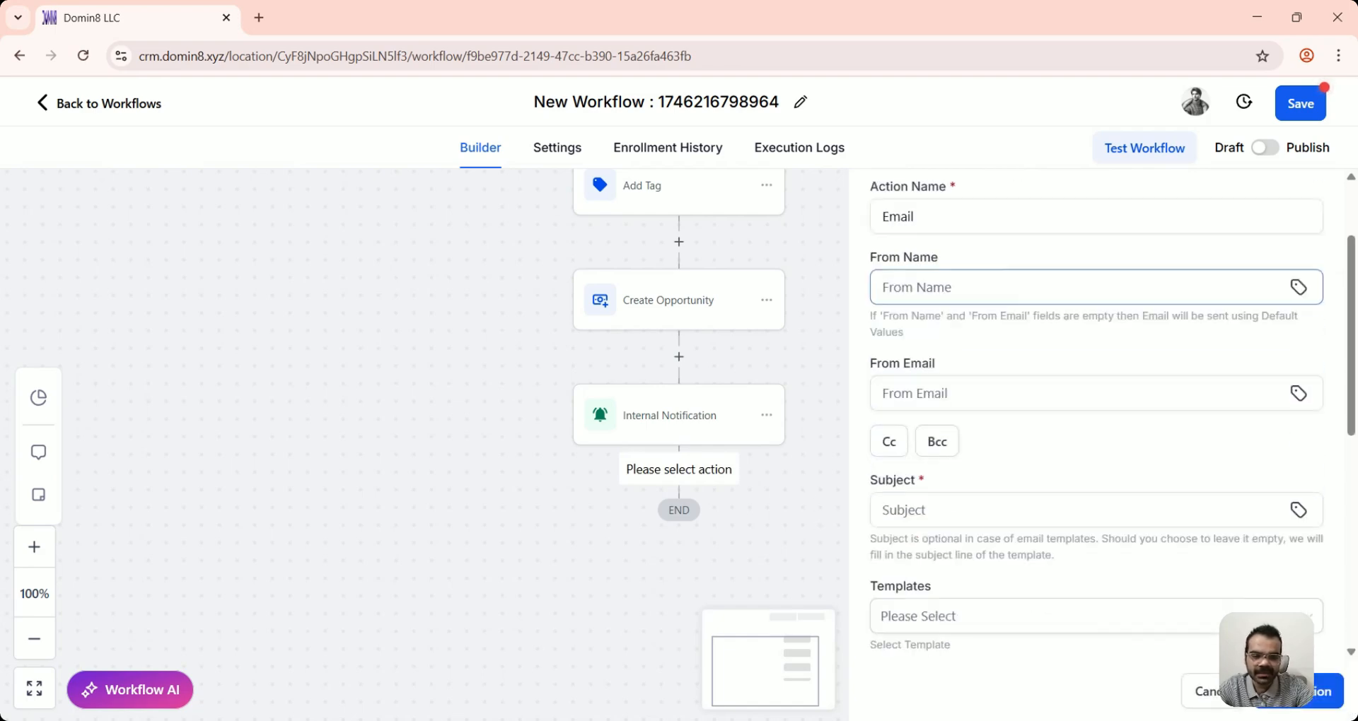
# Step: Set the Send Email action's subject to "Thank you for submitting your query"
pyautogui.scroll(-2, 1097, 410)
pyautogui.click(1082, 368)
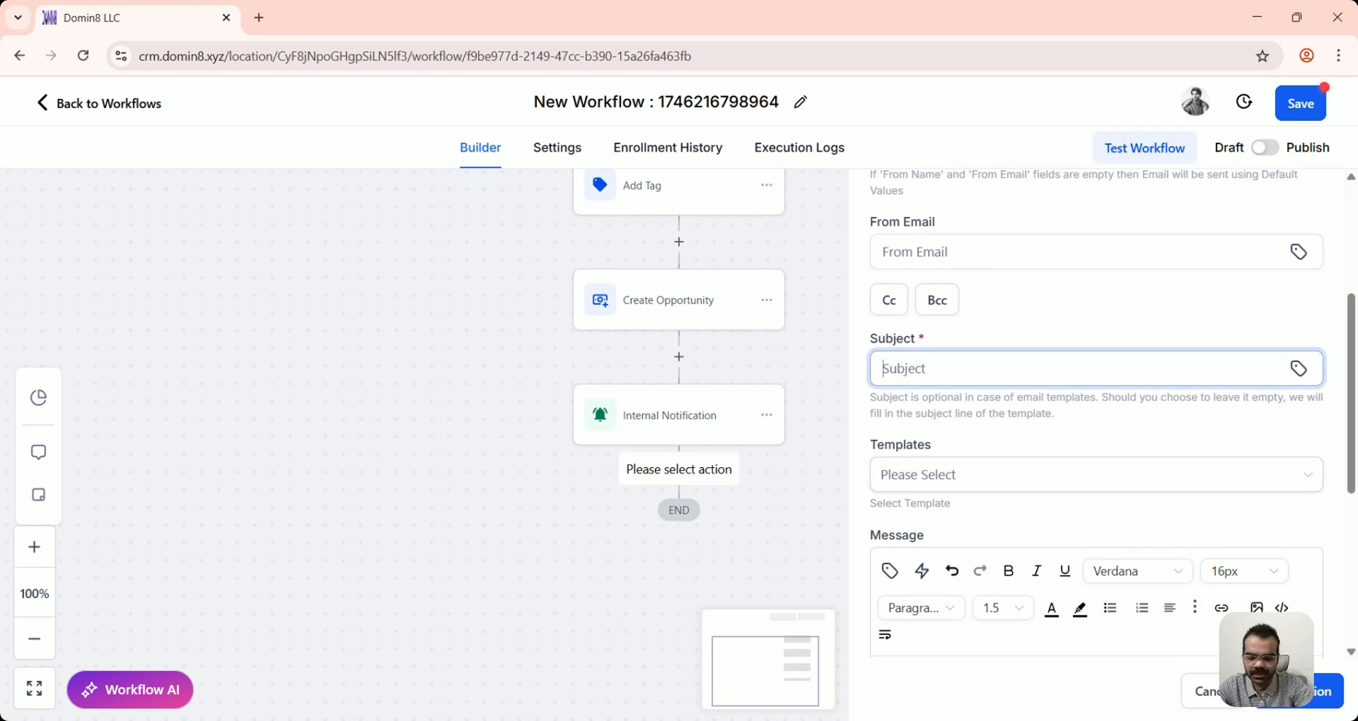
pyautogui.write('Thank y')
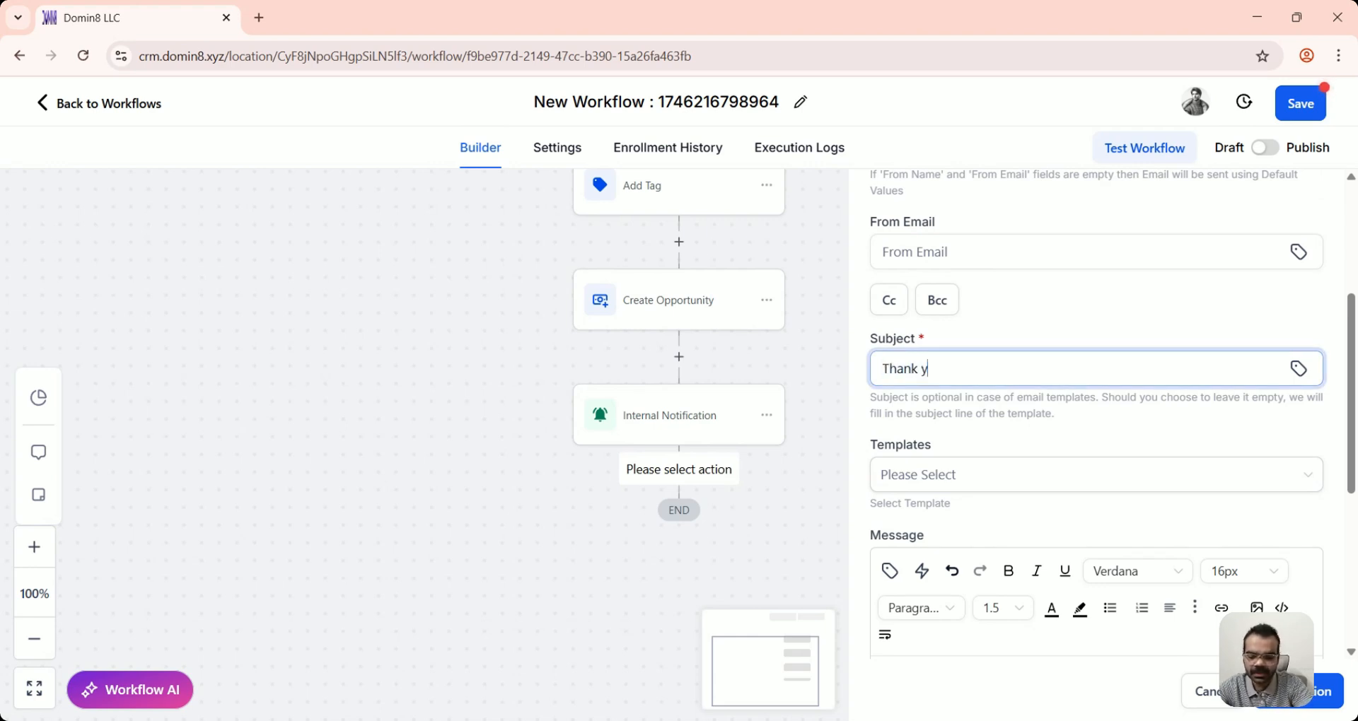
pyautogui.write('ou for subm')
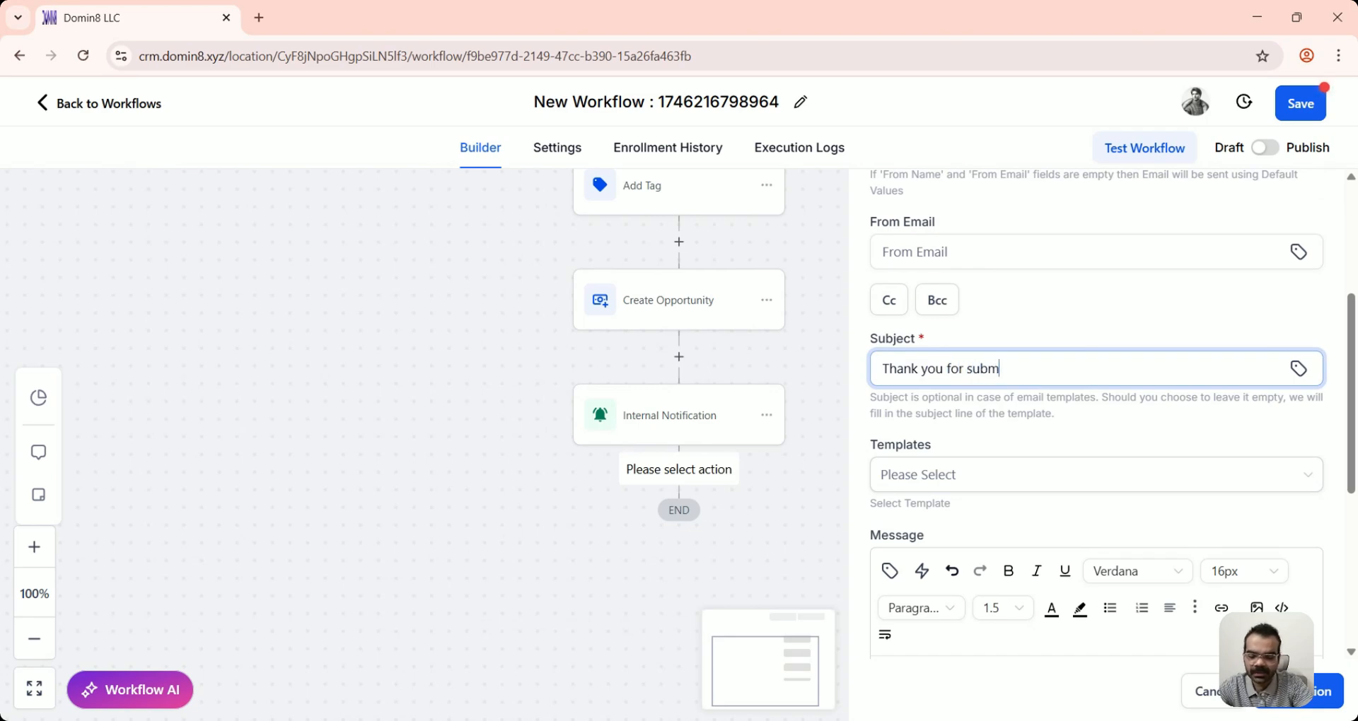
pyautogui.write('itting you')
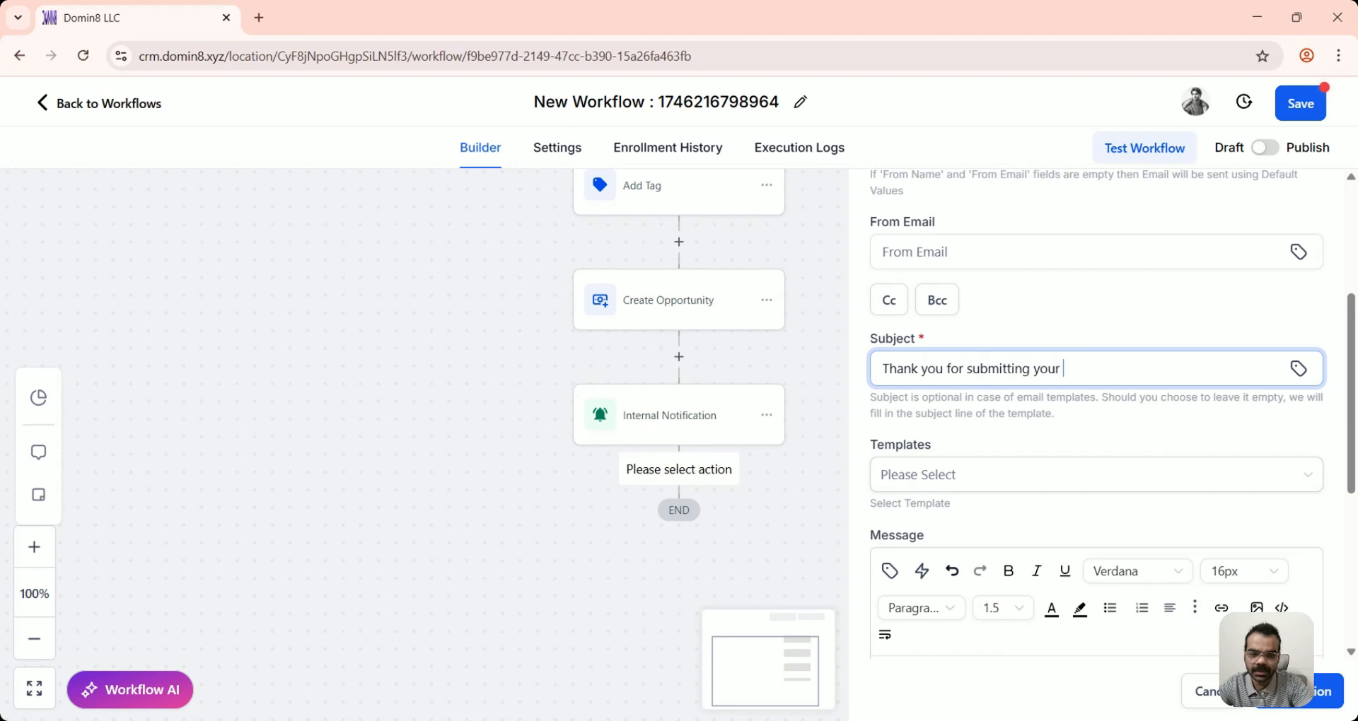
pyautogui.write('r query')
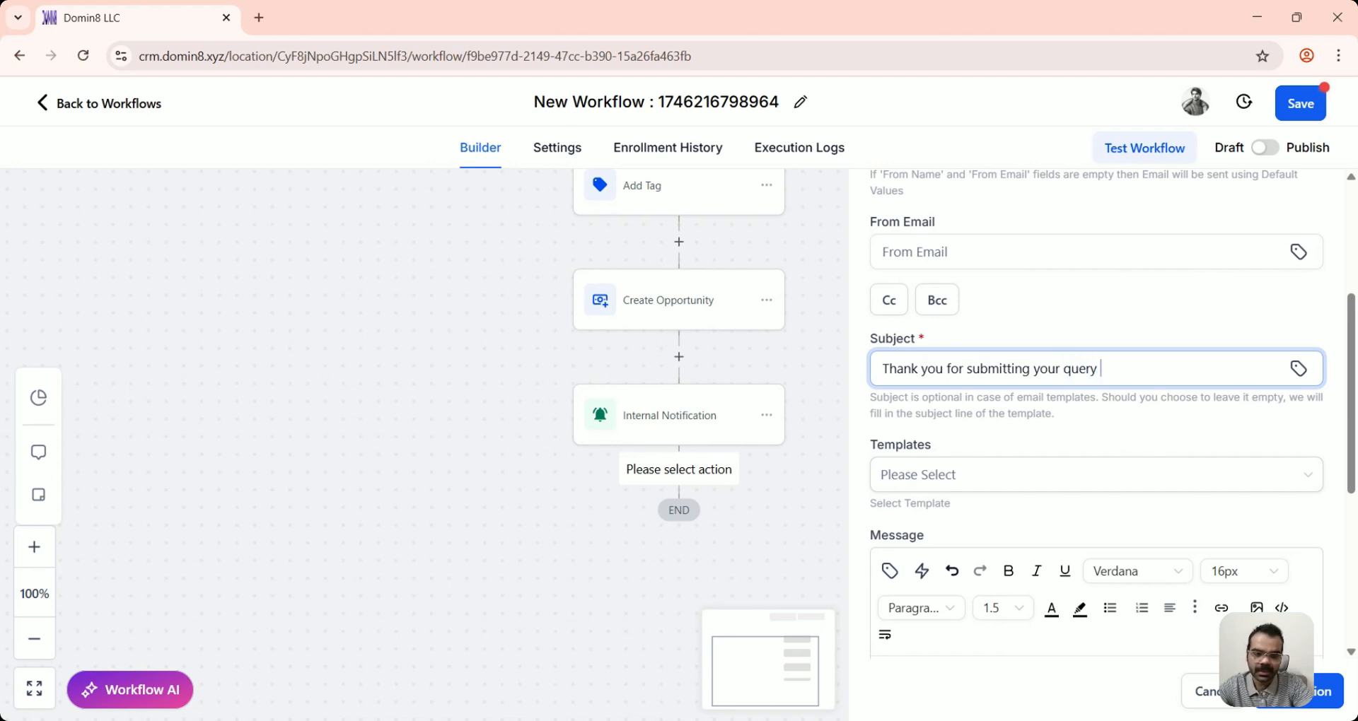
# Step: Write the email message "Our sales will be in contact with you. In the meantime you can visit our website." and save the action
pyautogui.scroll(-1, 960, 594)
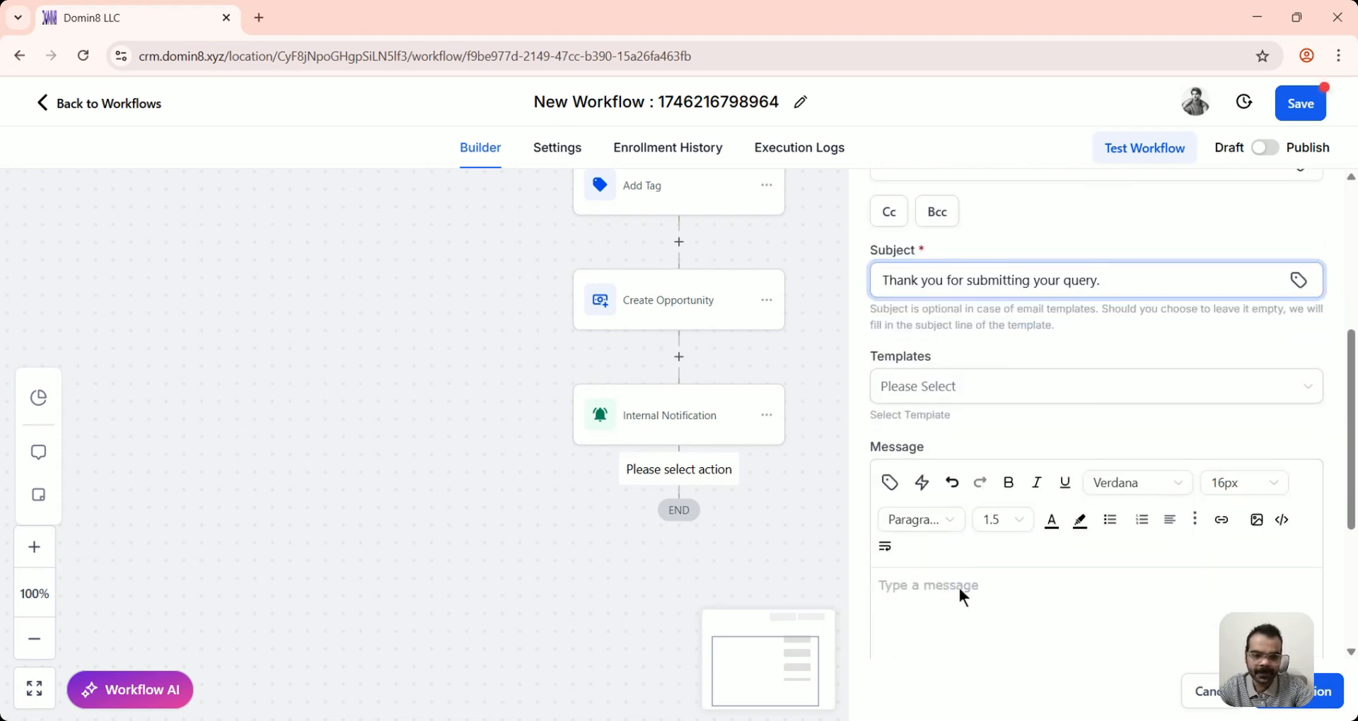
pyautogui.click(961, 596)
pyautogui.write('Our')
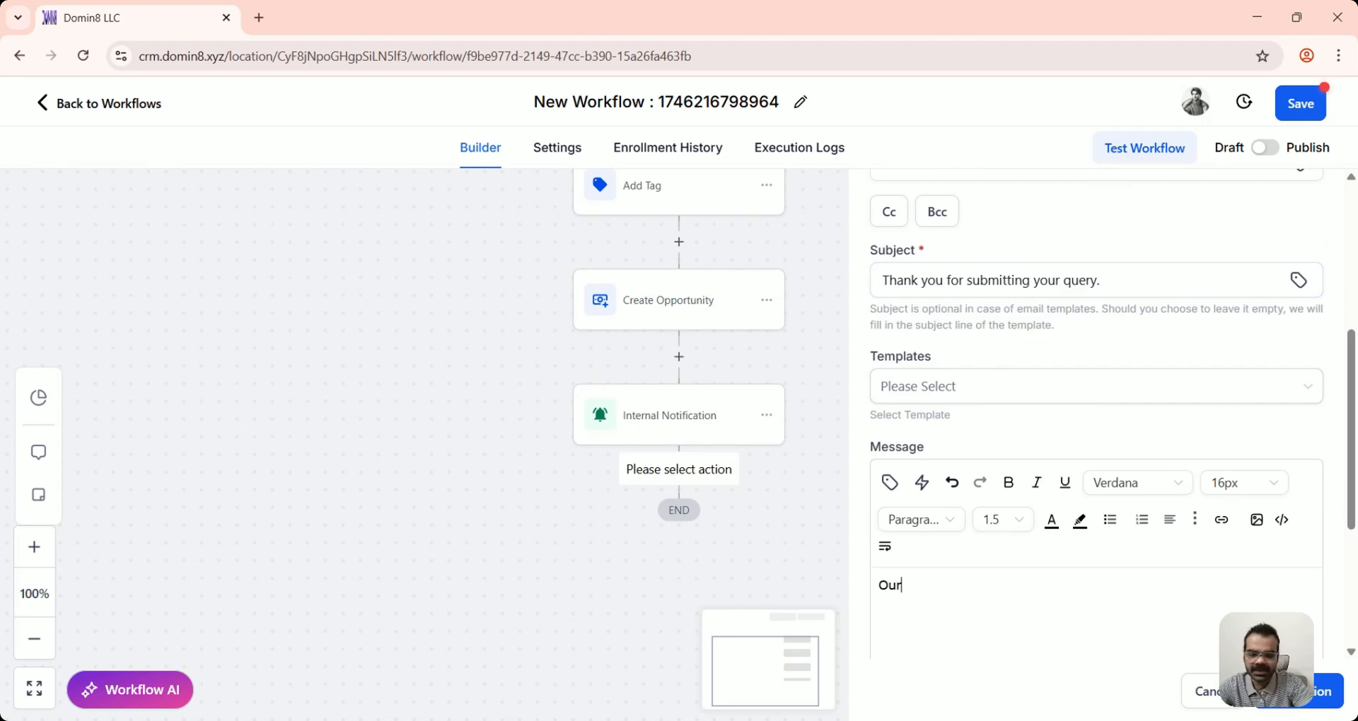
pyautogui.write(' sales wil')
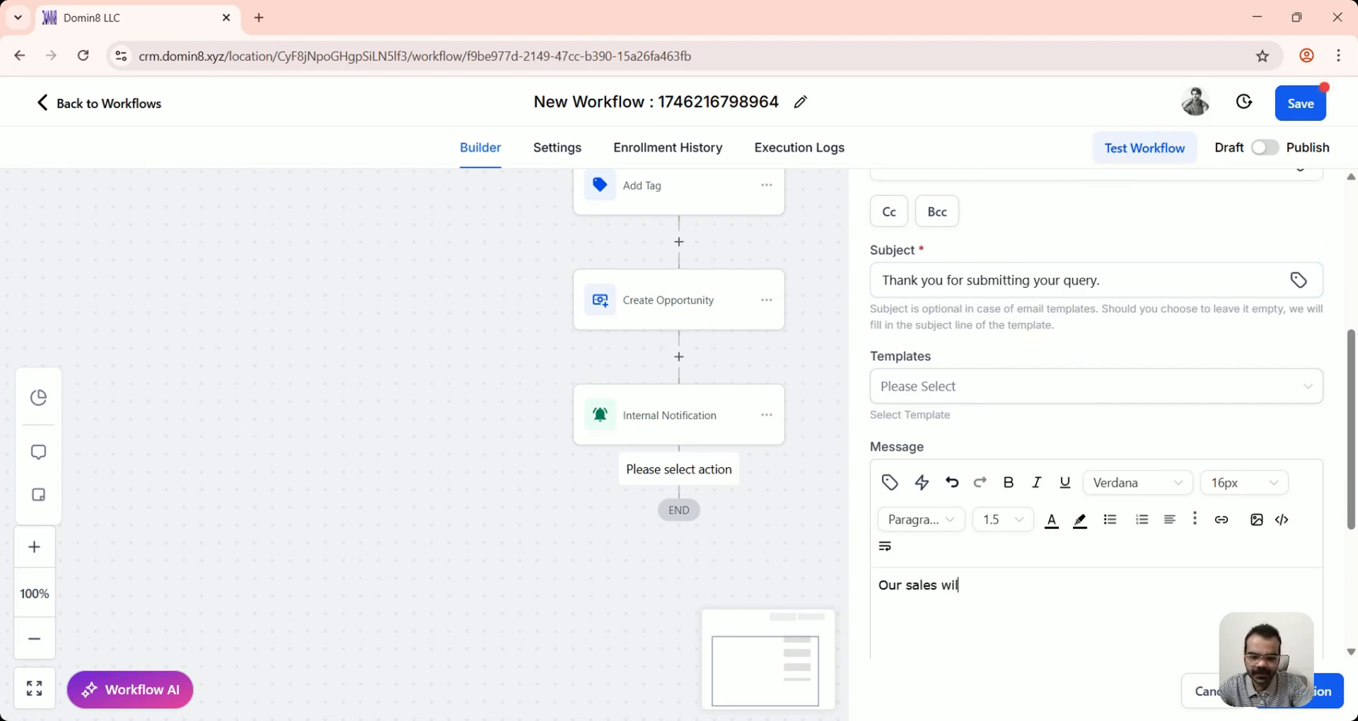
pyautogui.write('l be in cont')
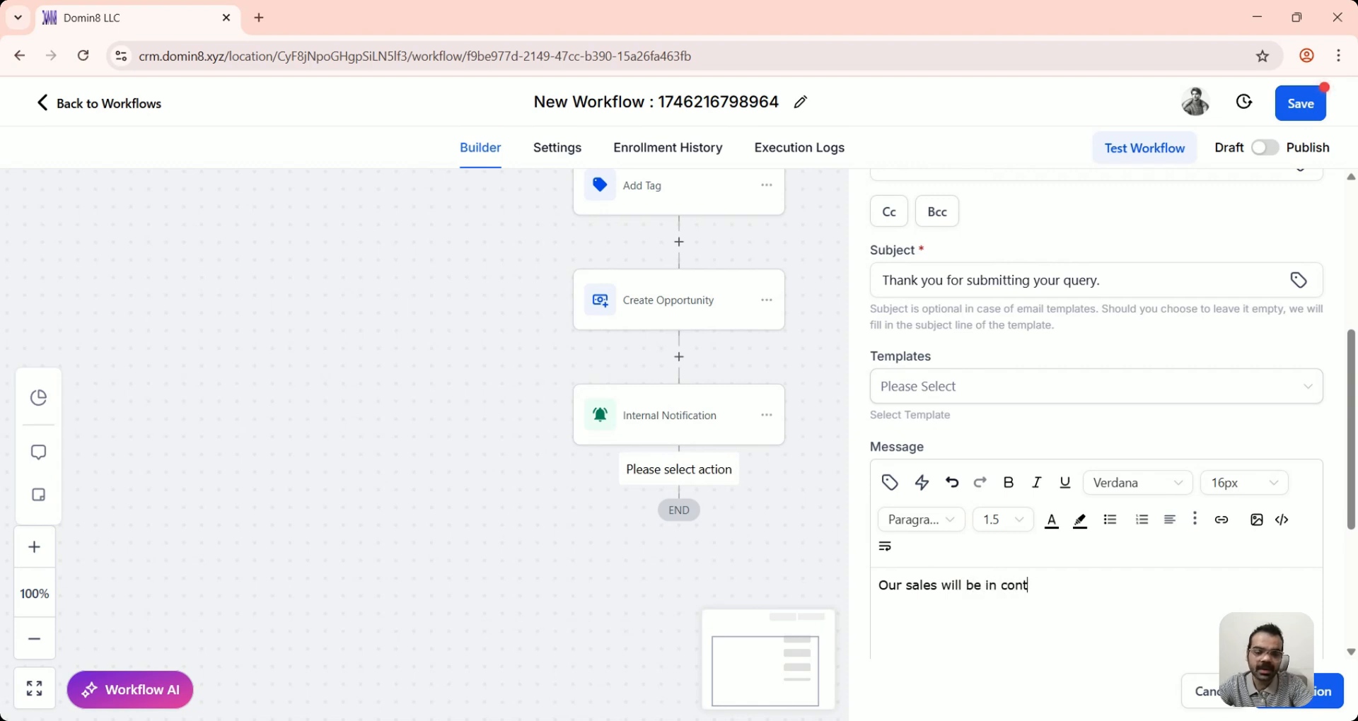
pyautogui.write('act with ')
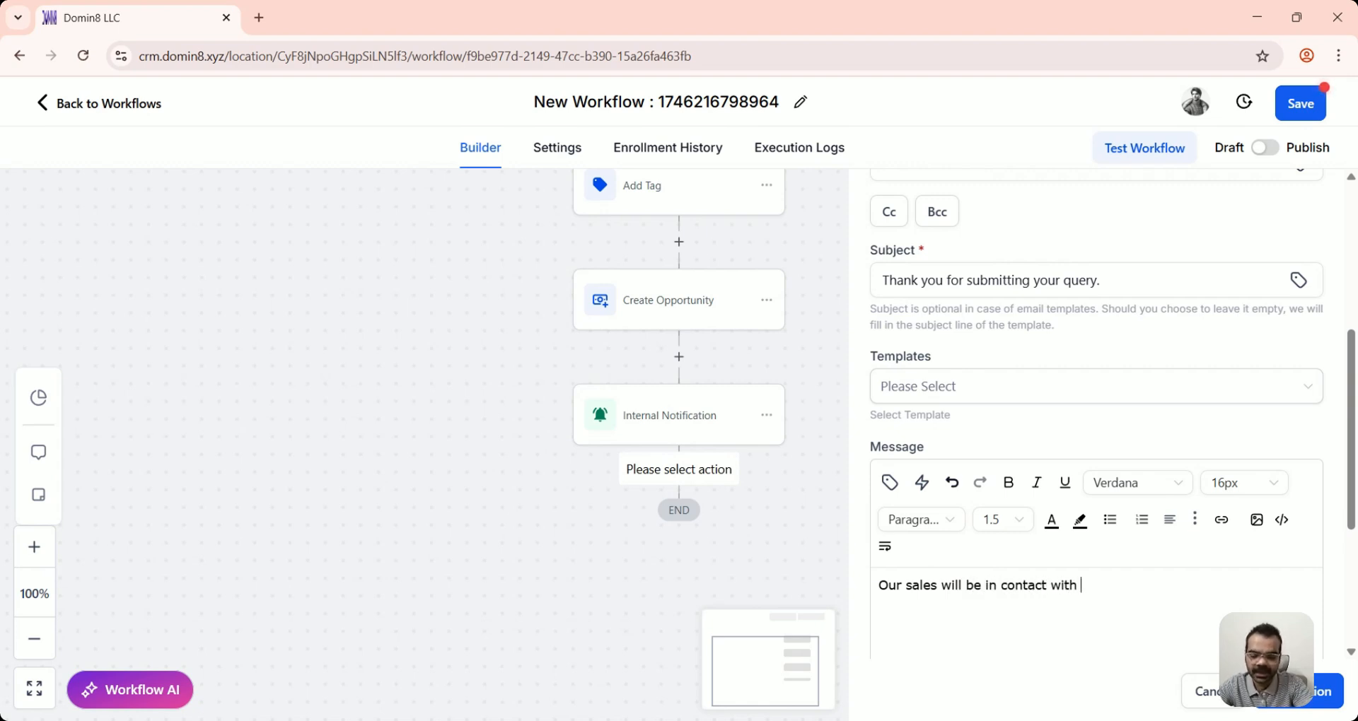
pyautogui.write('you. In the meantime you can')
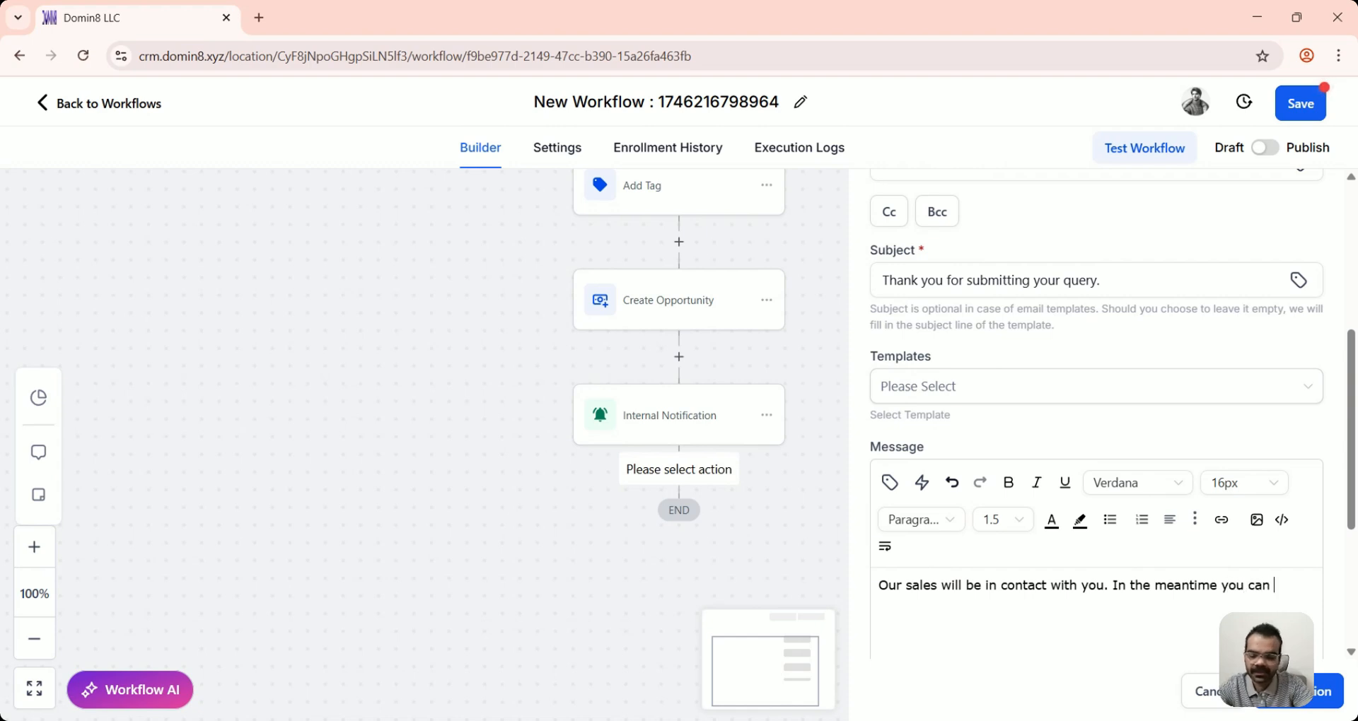
pyautogui.write(' visit our ')
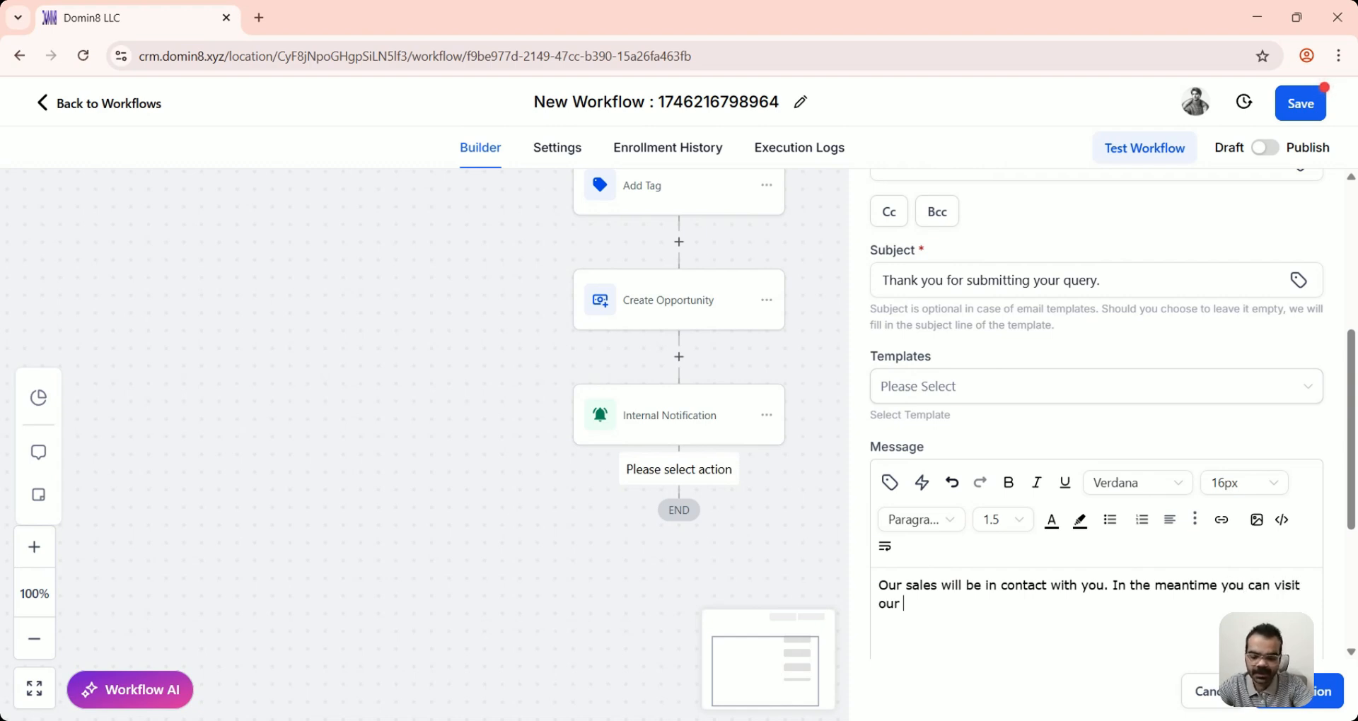
pyautogui.write('website.')
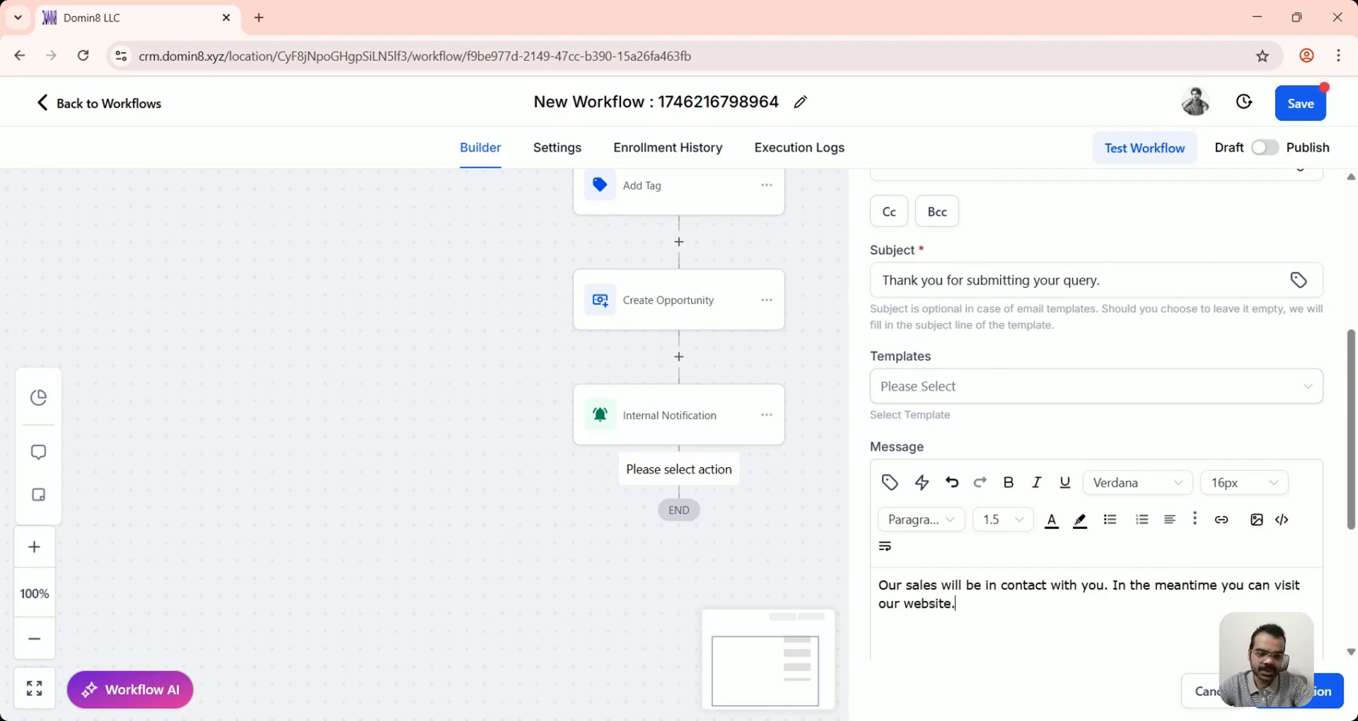
pyautogui.click(1325, 698)
# Step: Rename the workflow "Creating a opportunity" and switch it from draft to published
pyautogui.scroll(2, 1018, 495)
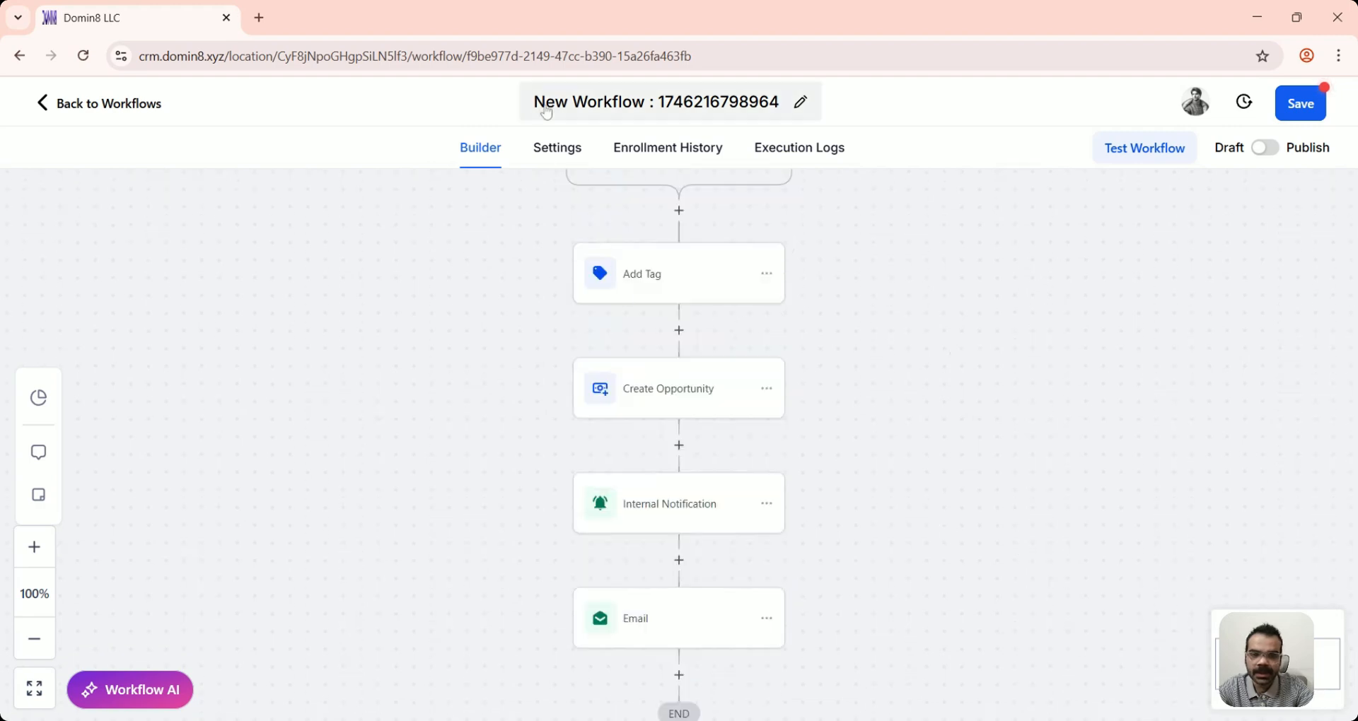
pyautogui.tripleClick(624, 107)
pyautogui.write('Cre')
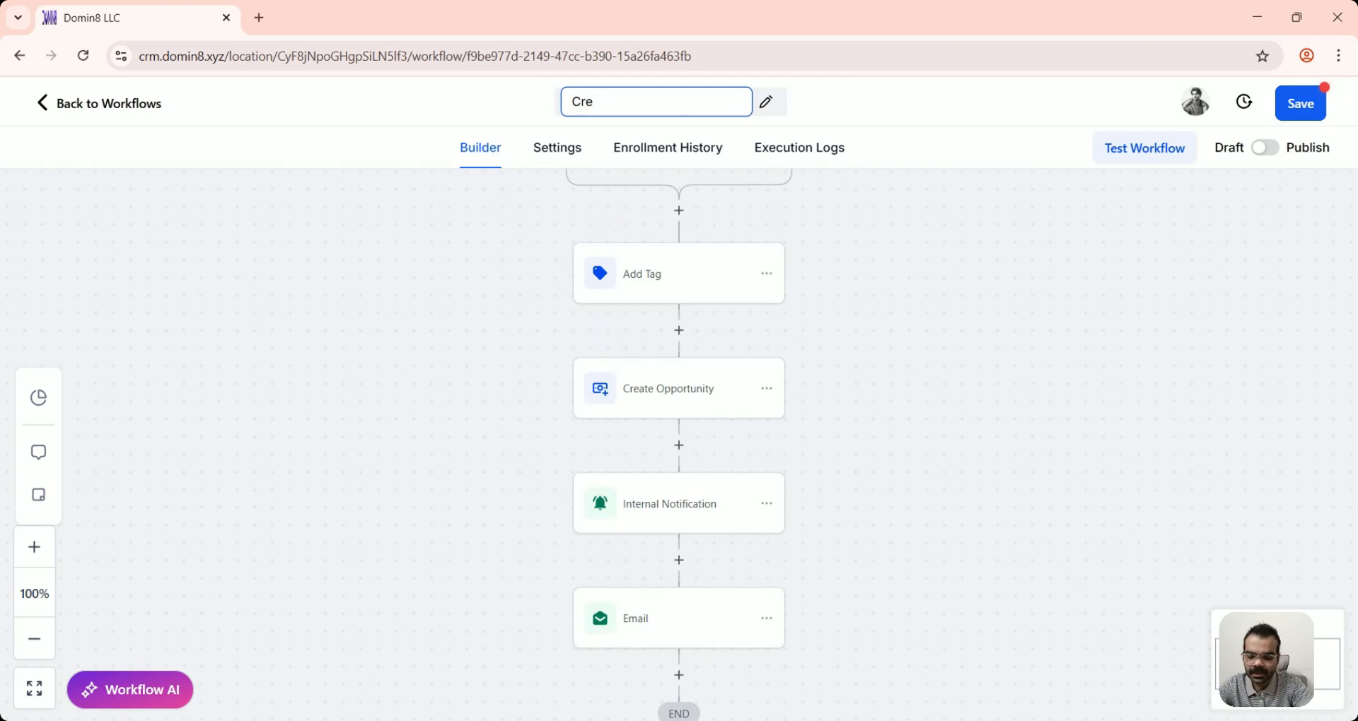
pyautogui.write('tang ')
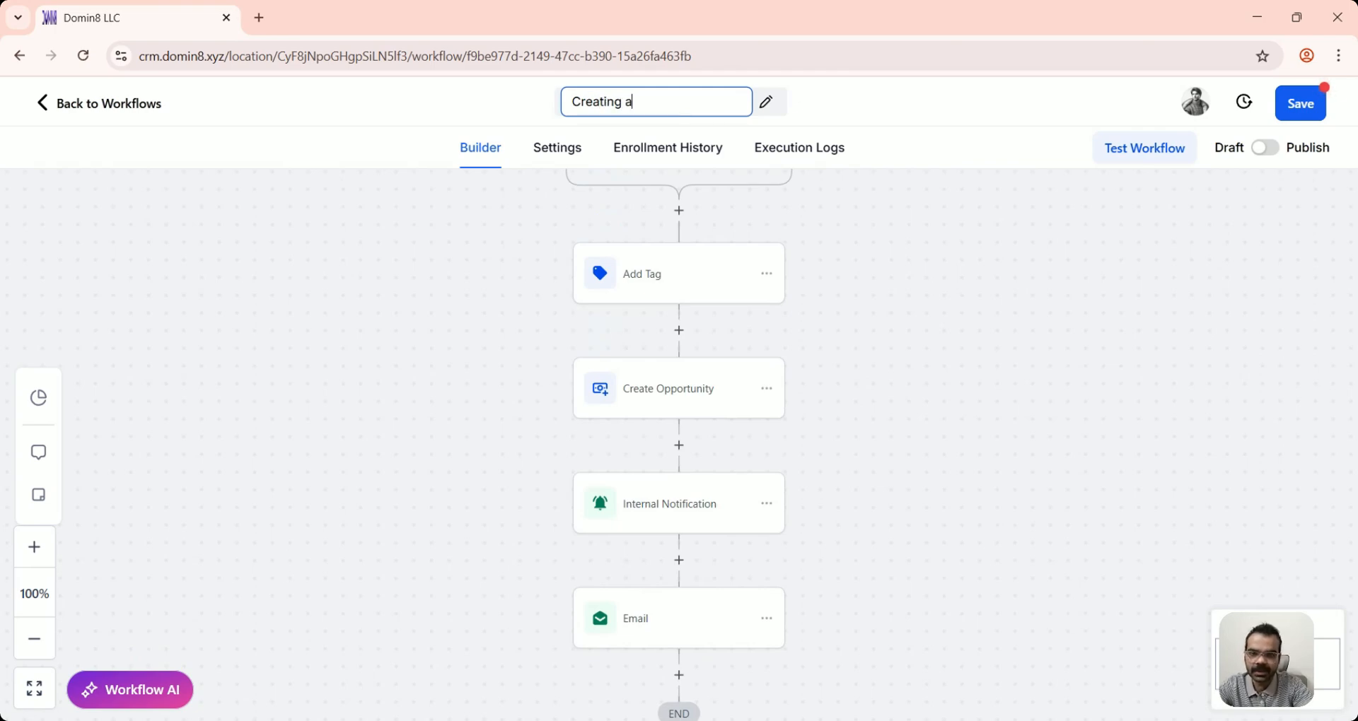
pyautogui.write('a op')
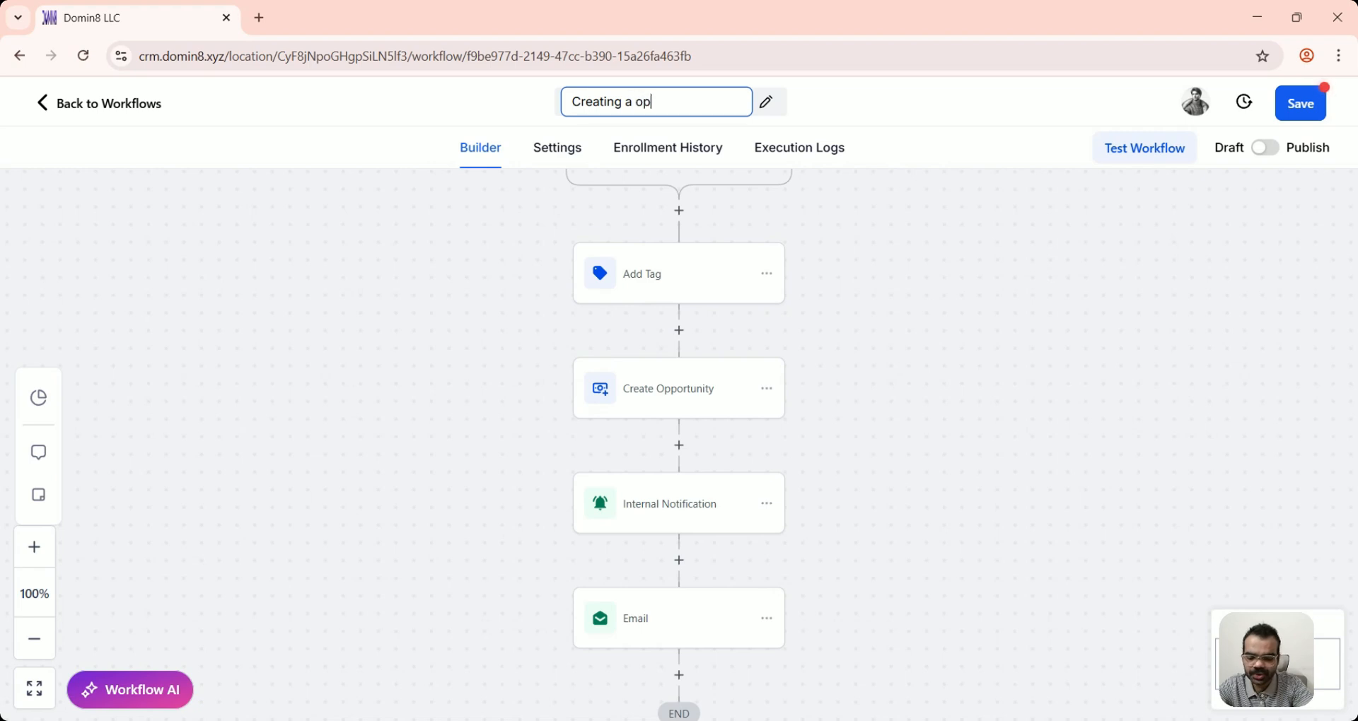
pyautogui.write('portunity')
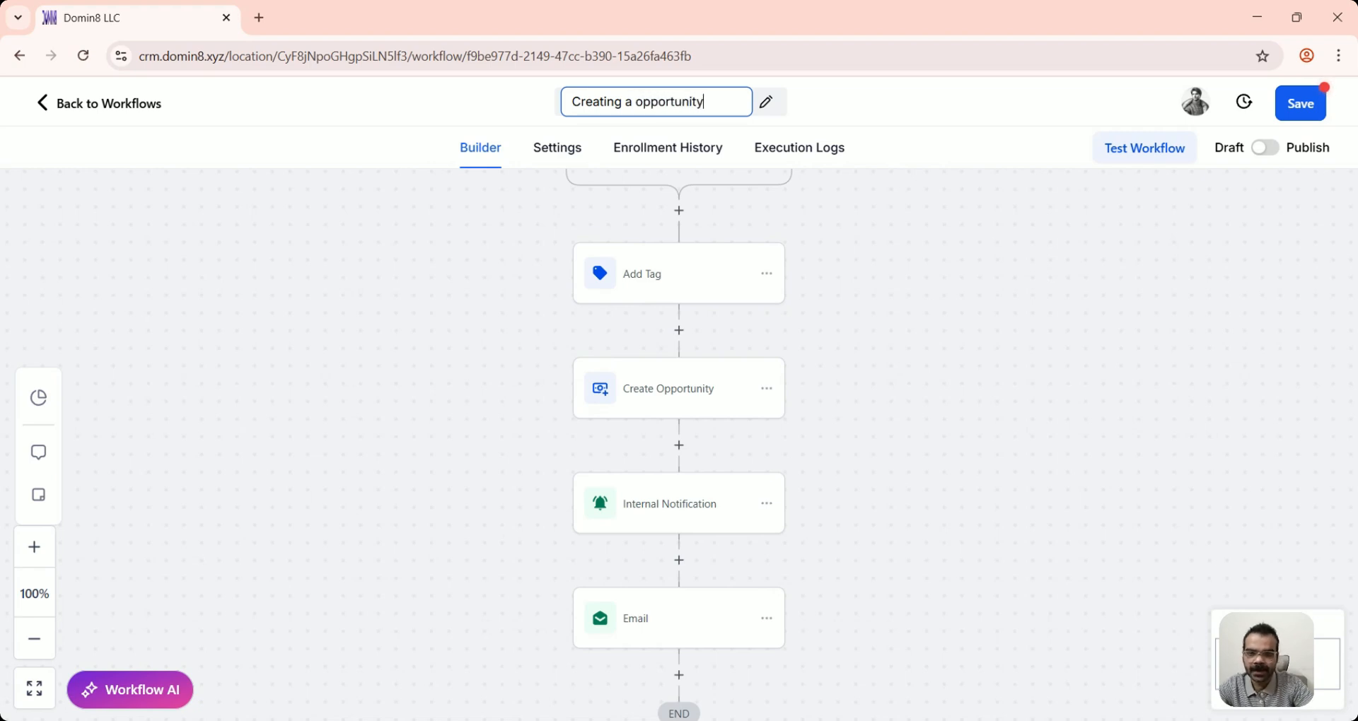
pyautogui.press('Return')
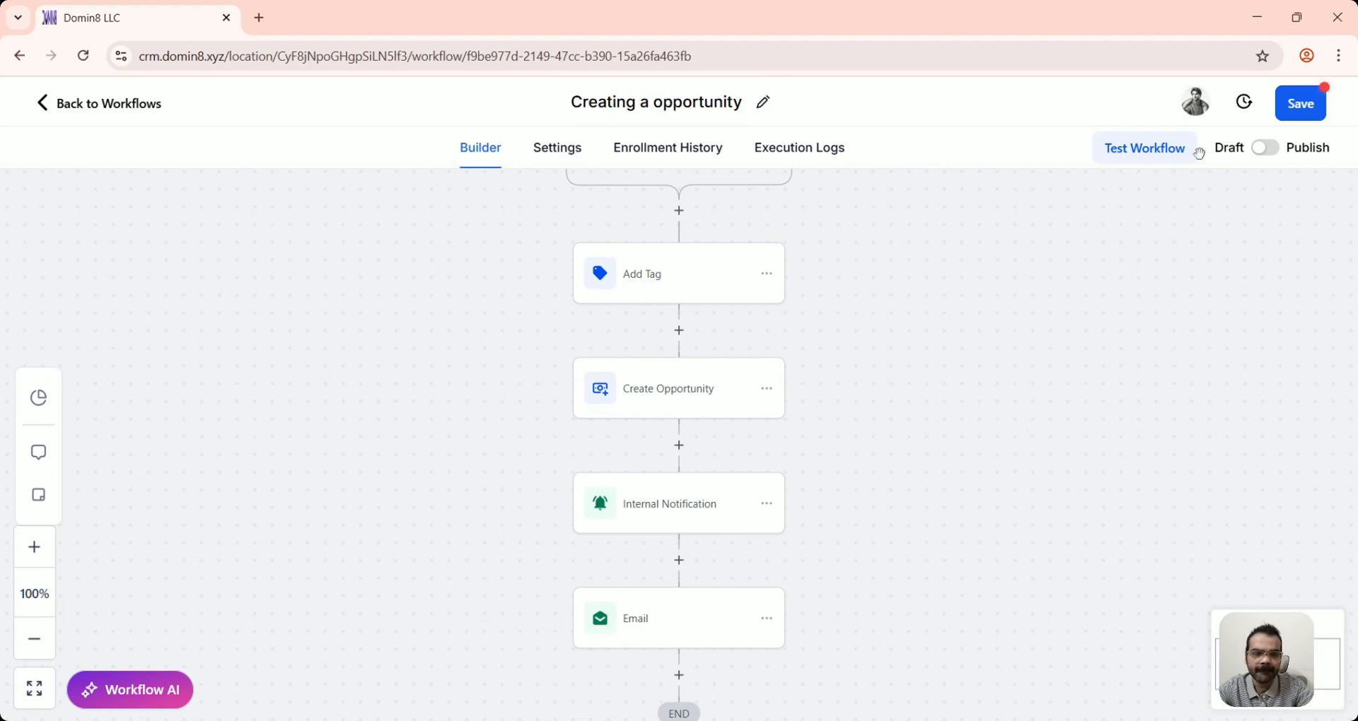
pyautogui.click(1266, 150)
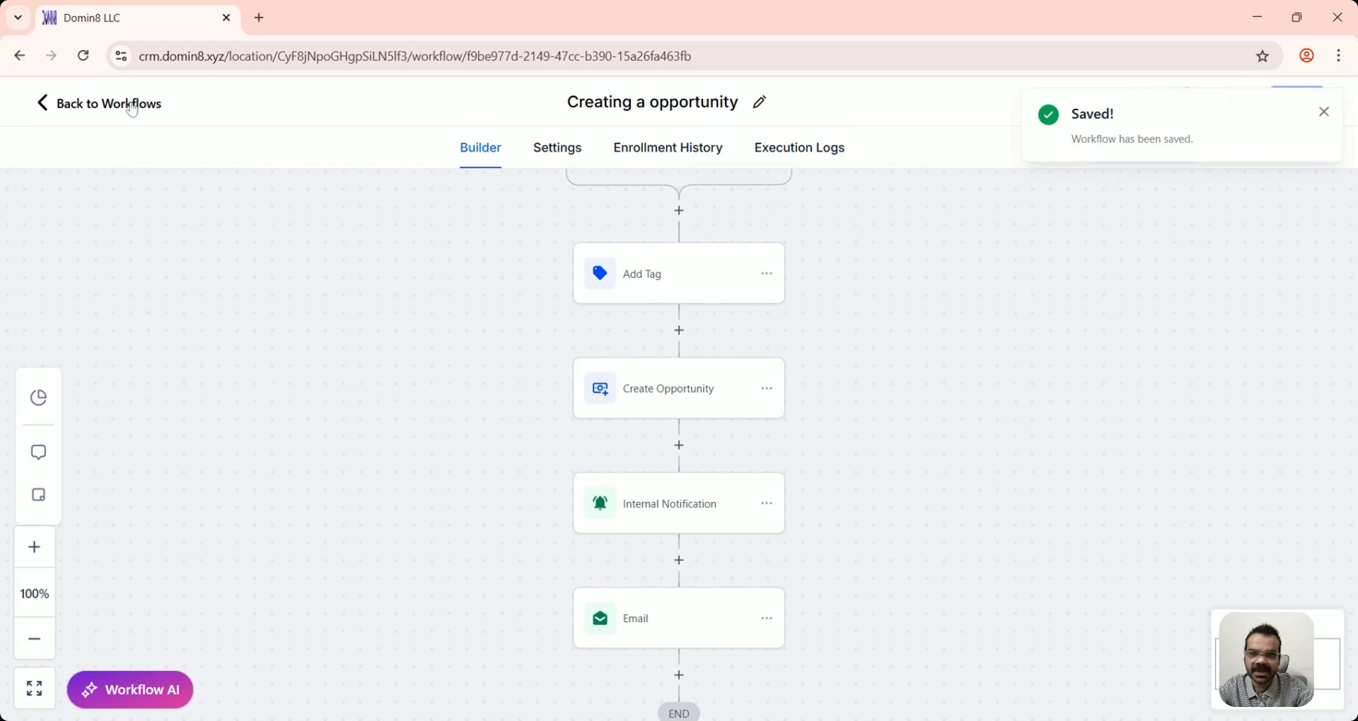
pyautogui.scroll(-3, 370, 325)
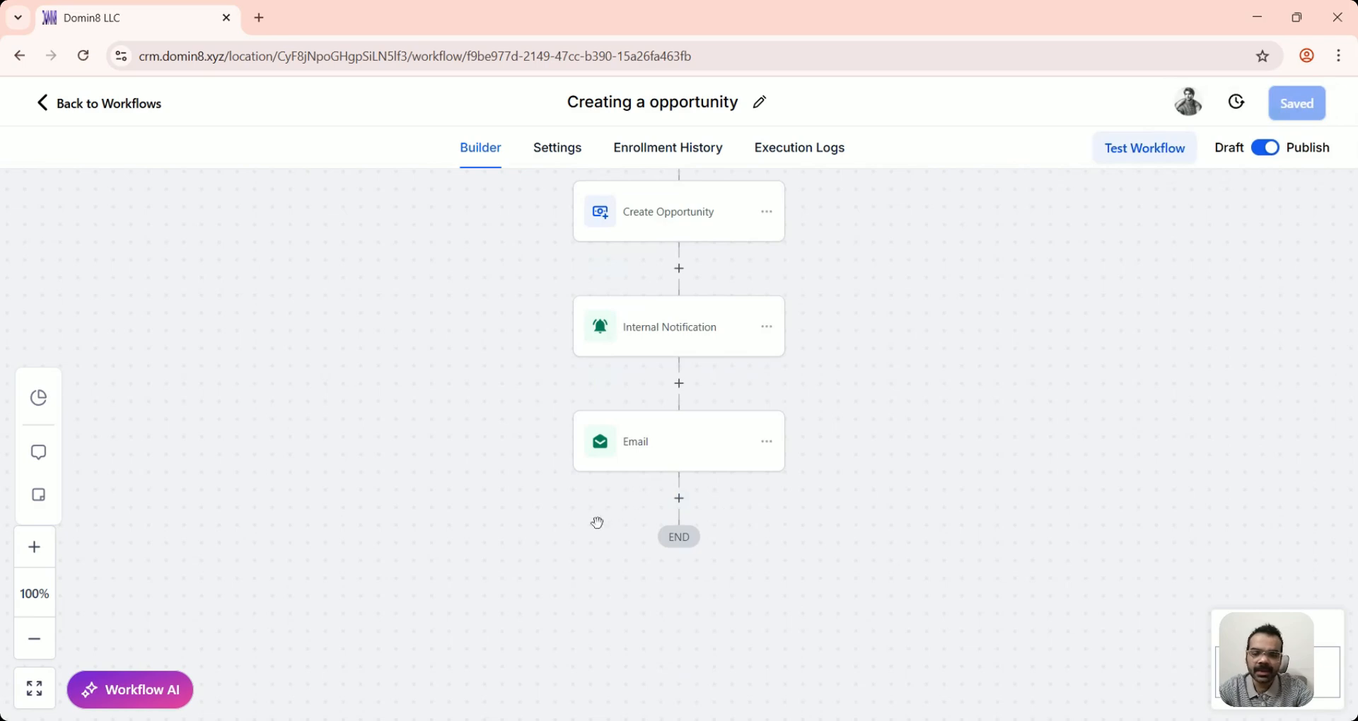
pyautogui.scroll(-1, 576, 511)
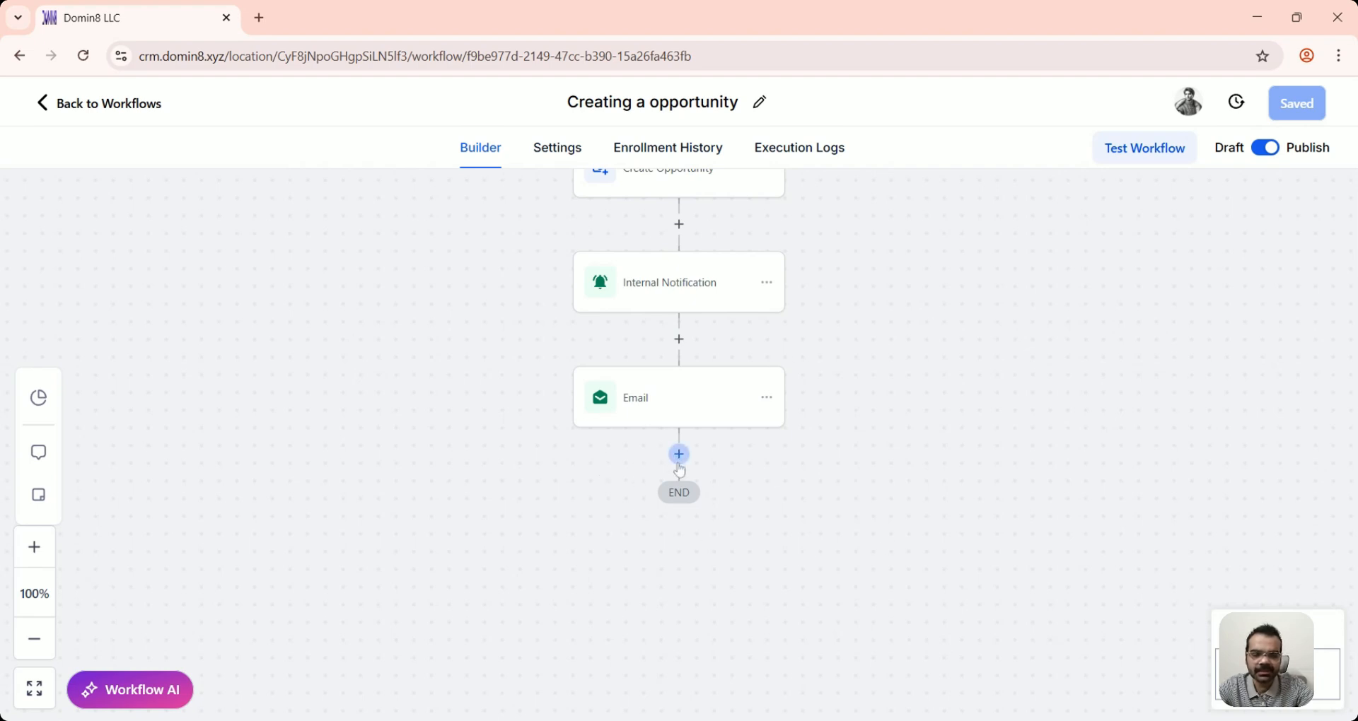
pyautogui.scroll(2, 373, 294)
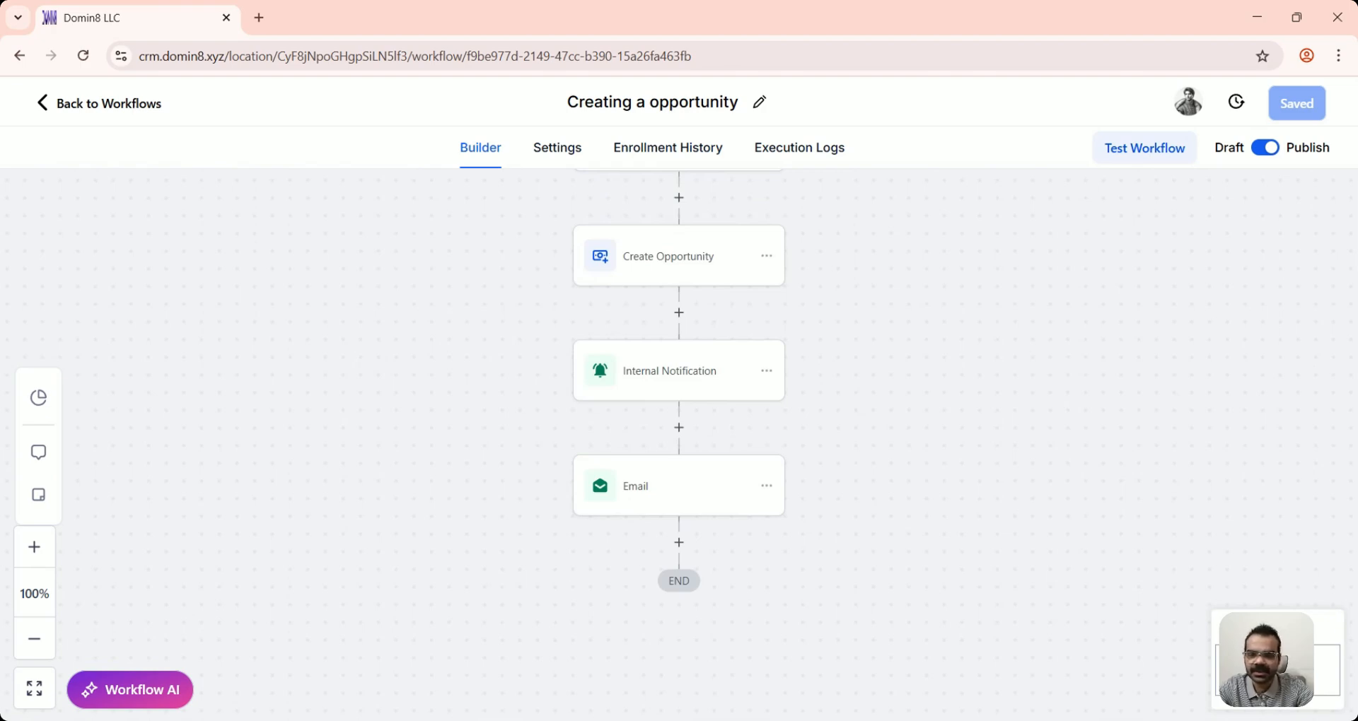
pyautogui.scroll(3, 503, 316)
pyautogui.scroll(-2, 455, 309)
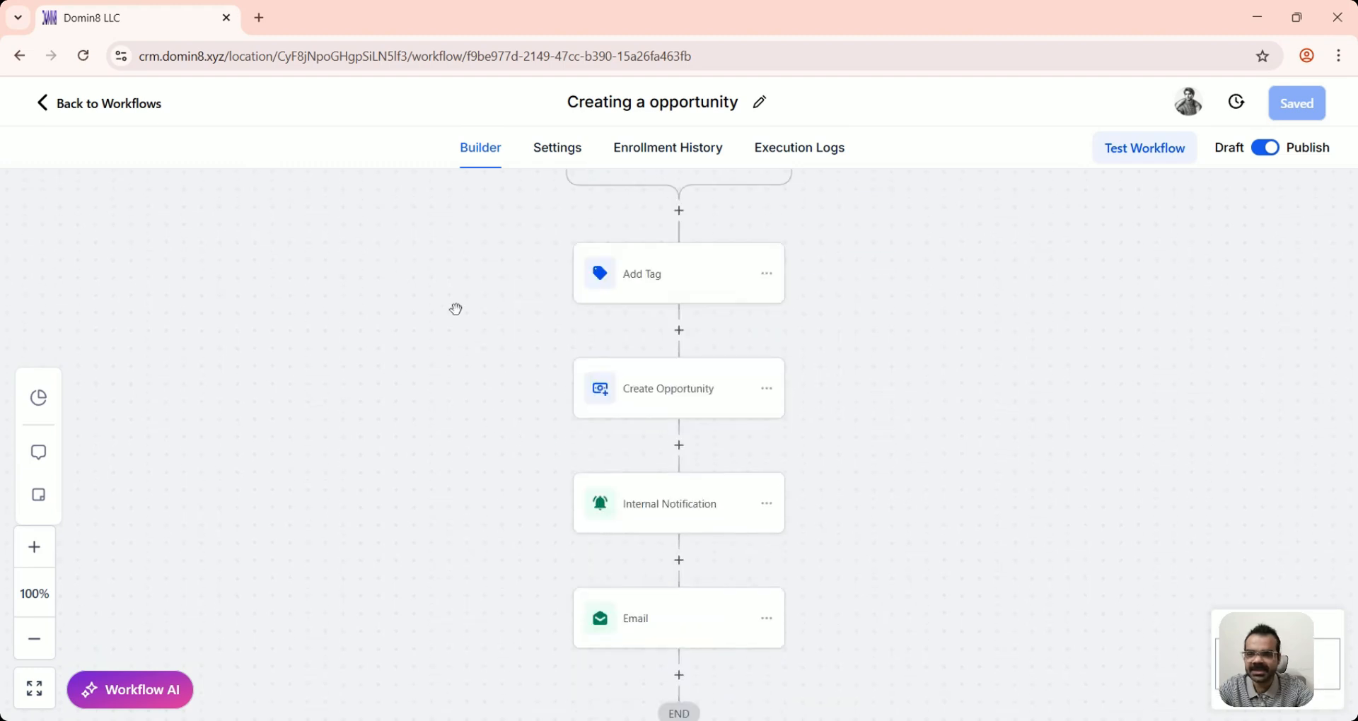
# Step: Return to the workflow list and create a new workflow from scratch
pyautogui.click(131, 113)
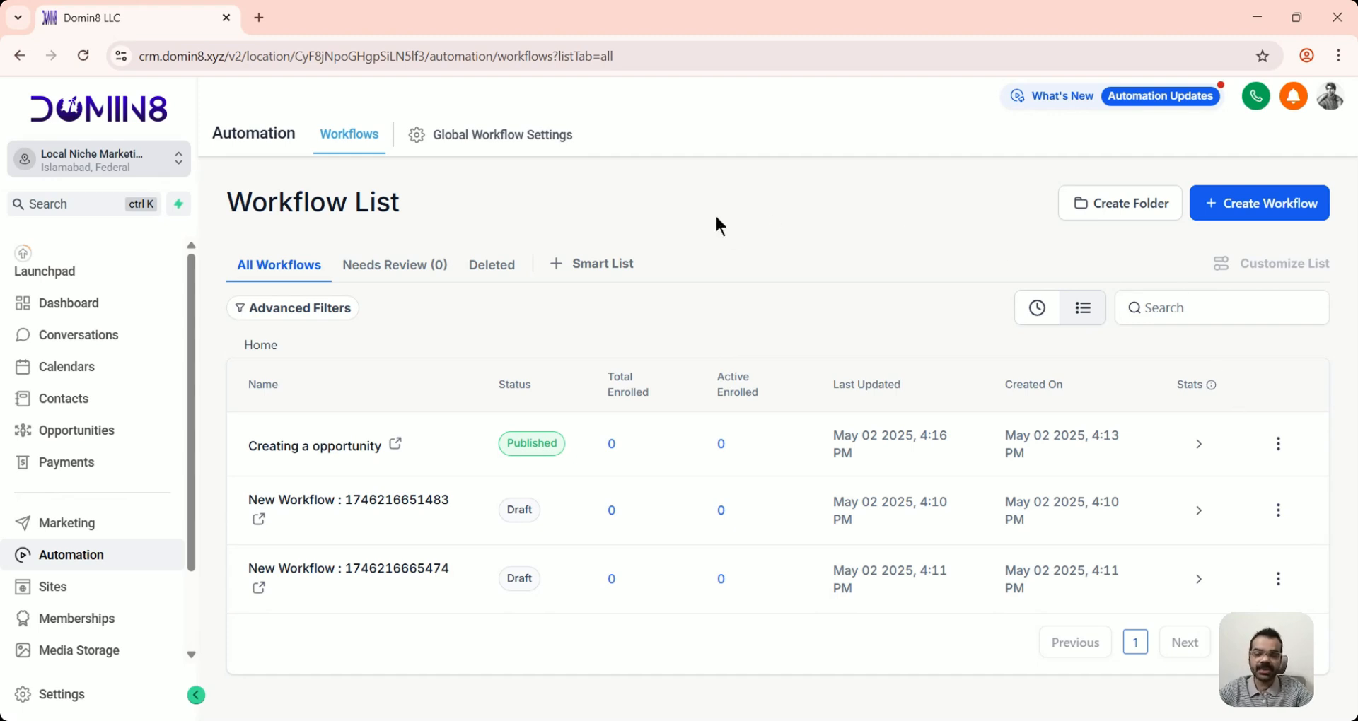
pyautogui.click(1259, 205)
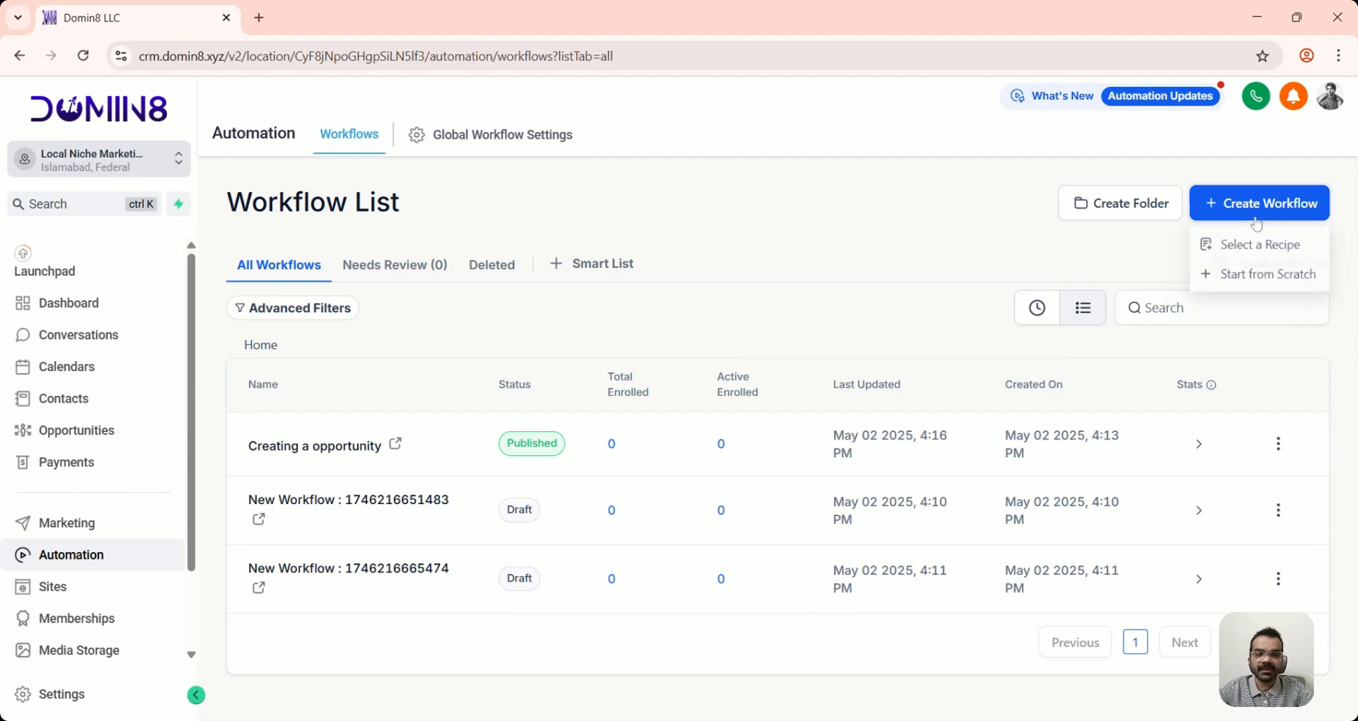
pyautogui.click(1252, 277)
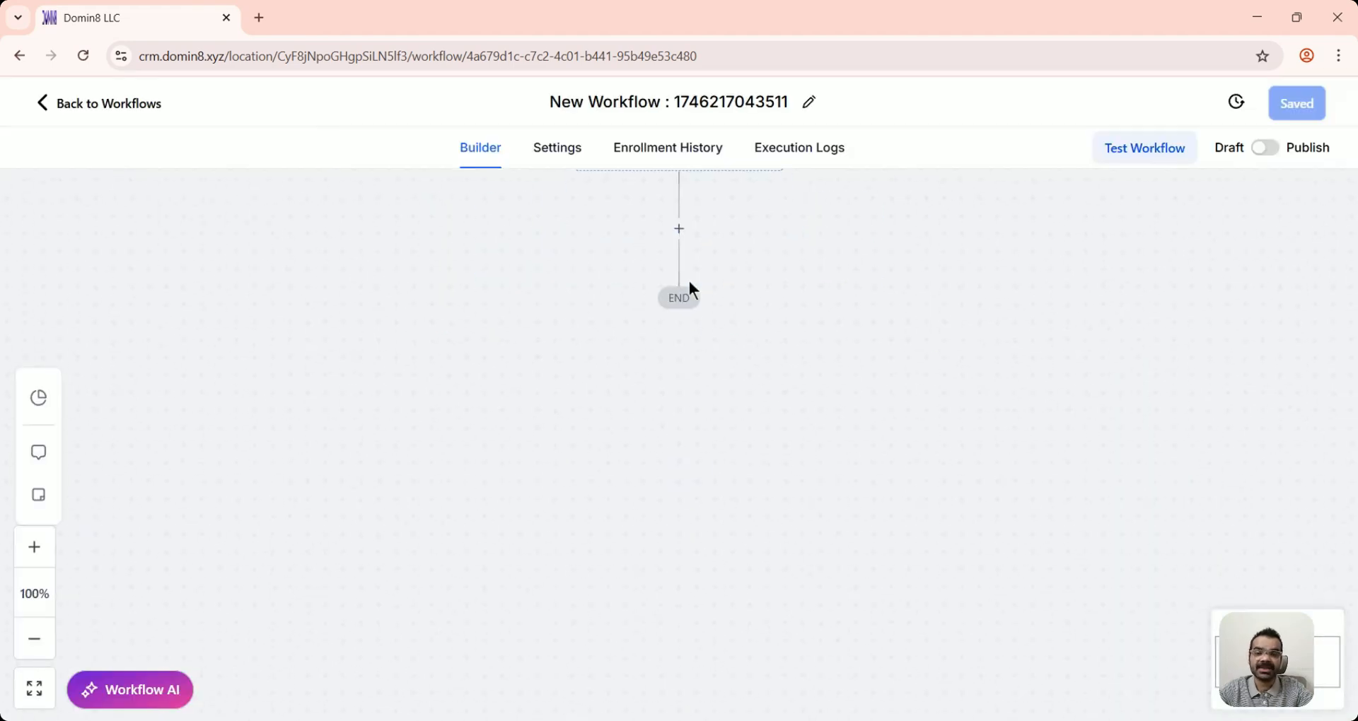
# Step: Add a Customer Replied trigger to the new workflow, searching the triggers for "repl"
pyautogui.click(626, 319)
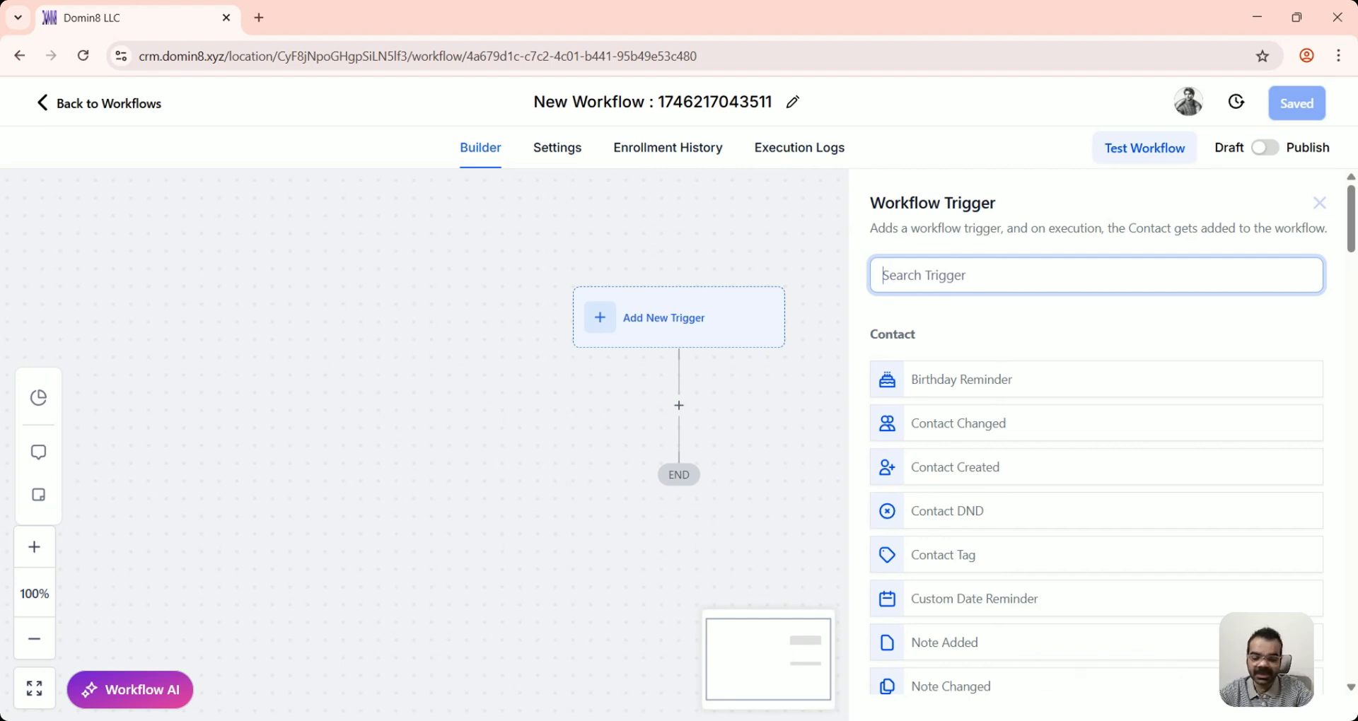
pyautogui.write('repl')
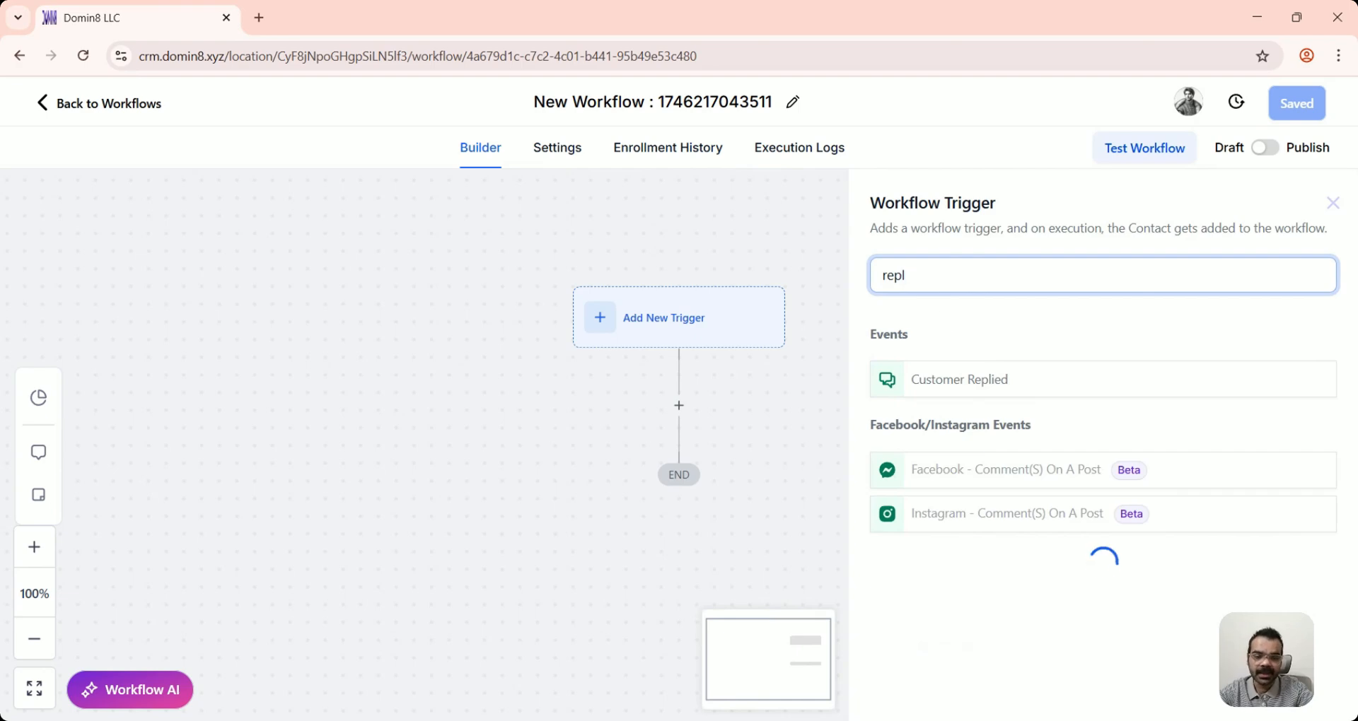
pyautogui.click(932, 396)
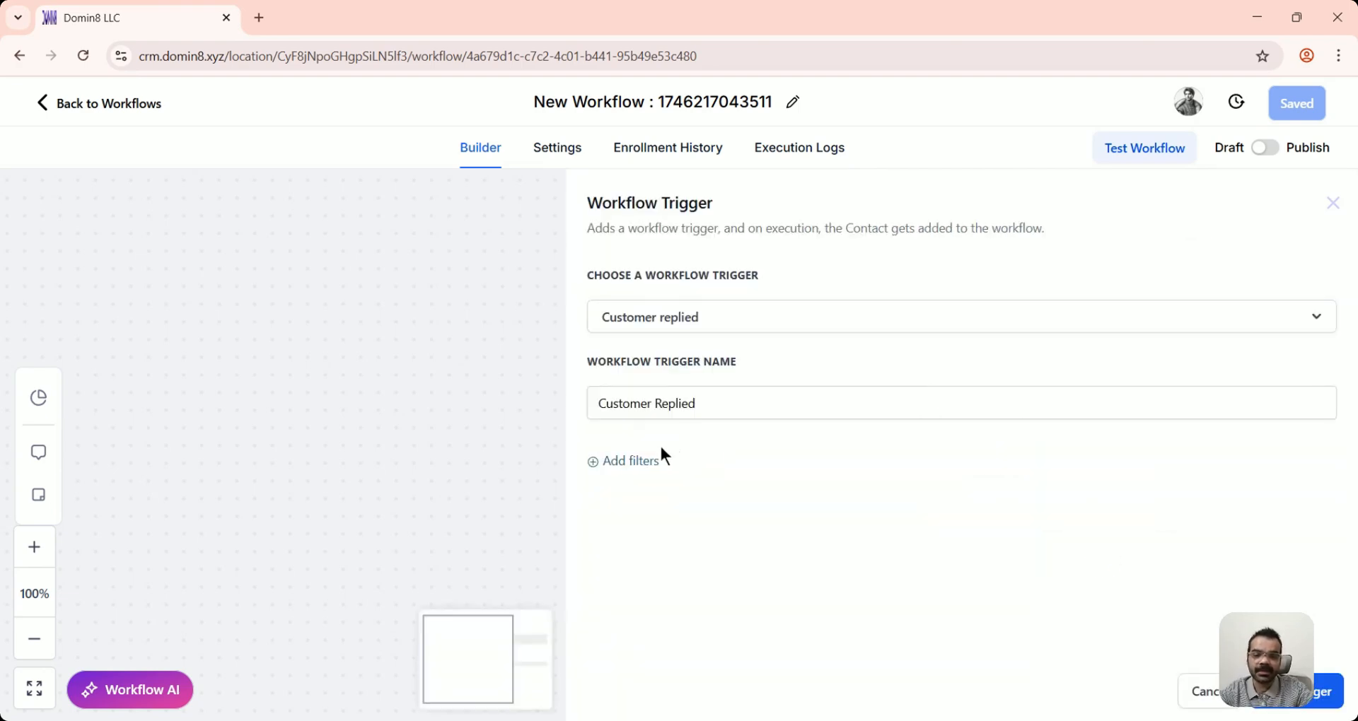
# Step: Filter the trigger by Replied to Workflow with the workflow "Creating a opportunity" and save the trigger
pyautogui.click(614, 464)
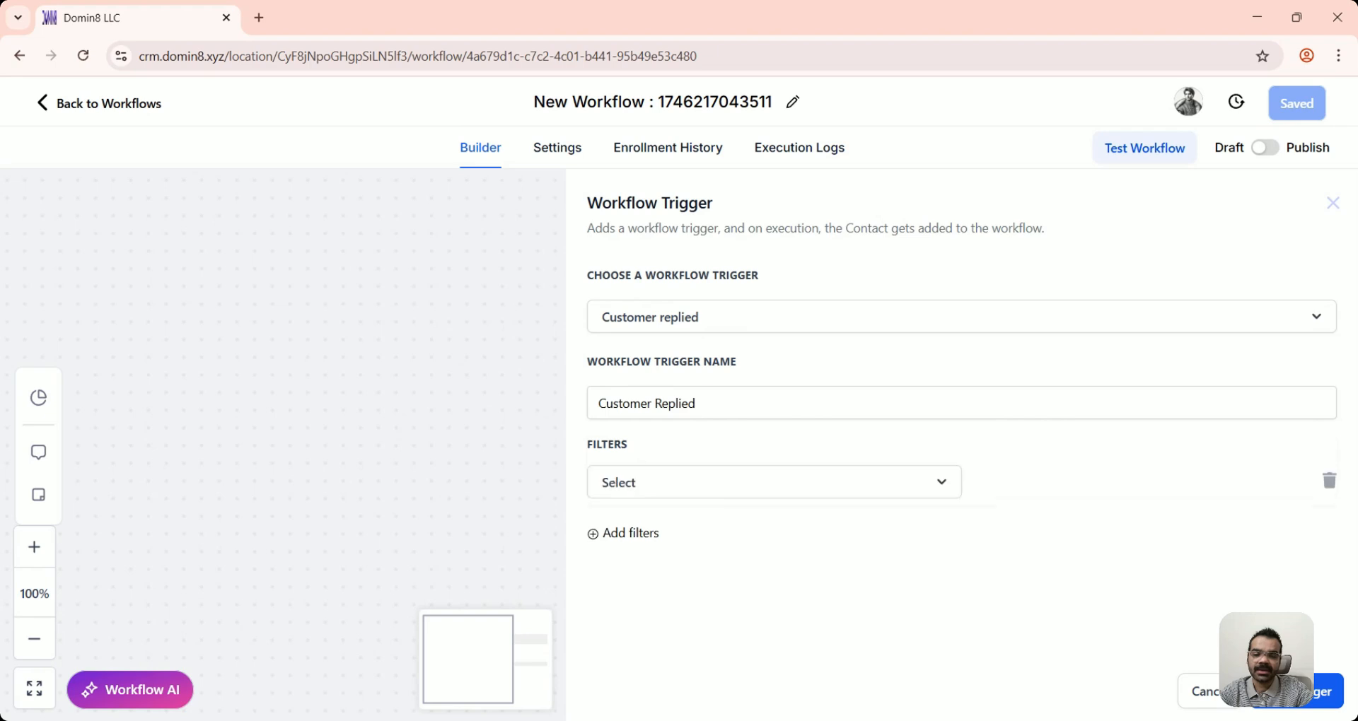
pyautogui.click(683, 478)
pyautogui.scroll(-2, 679, 461)
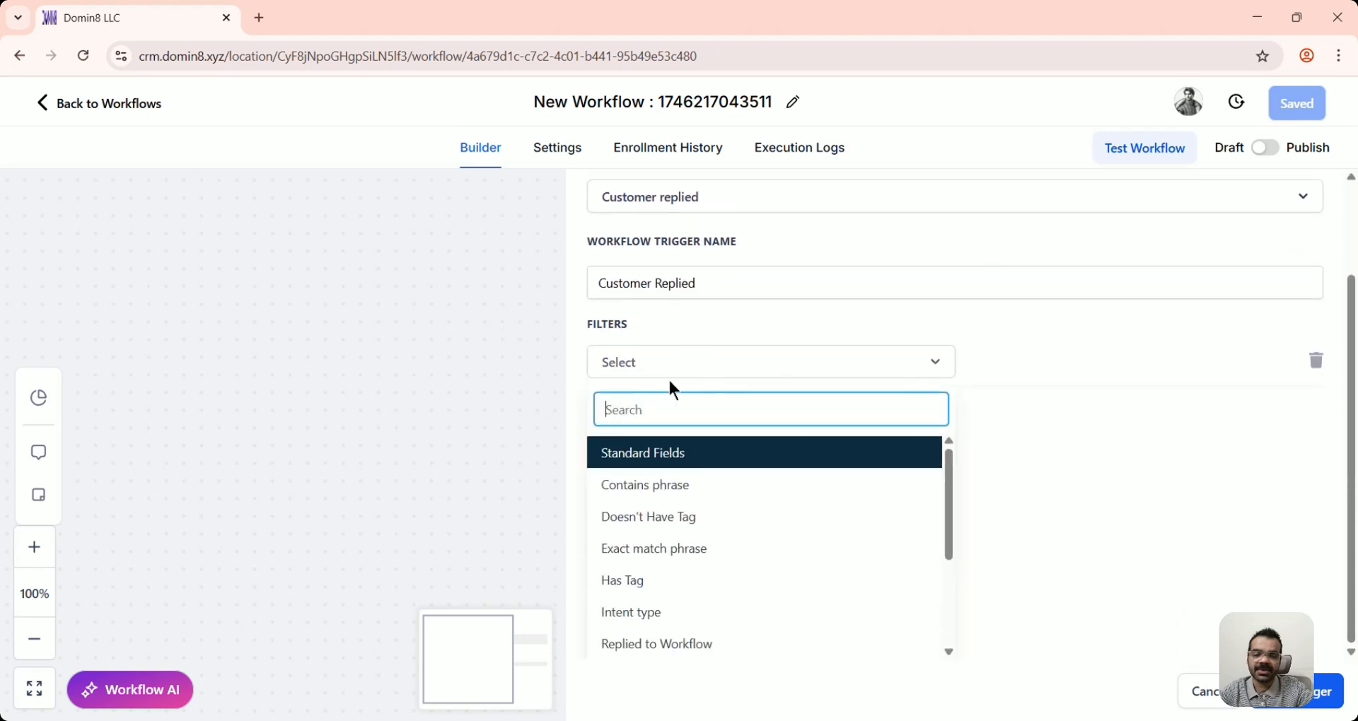
pyautogui.scroll(-2, 625, 485)
pyautogui.click(612, 556)
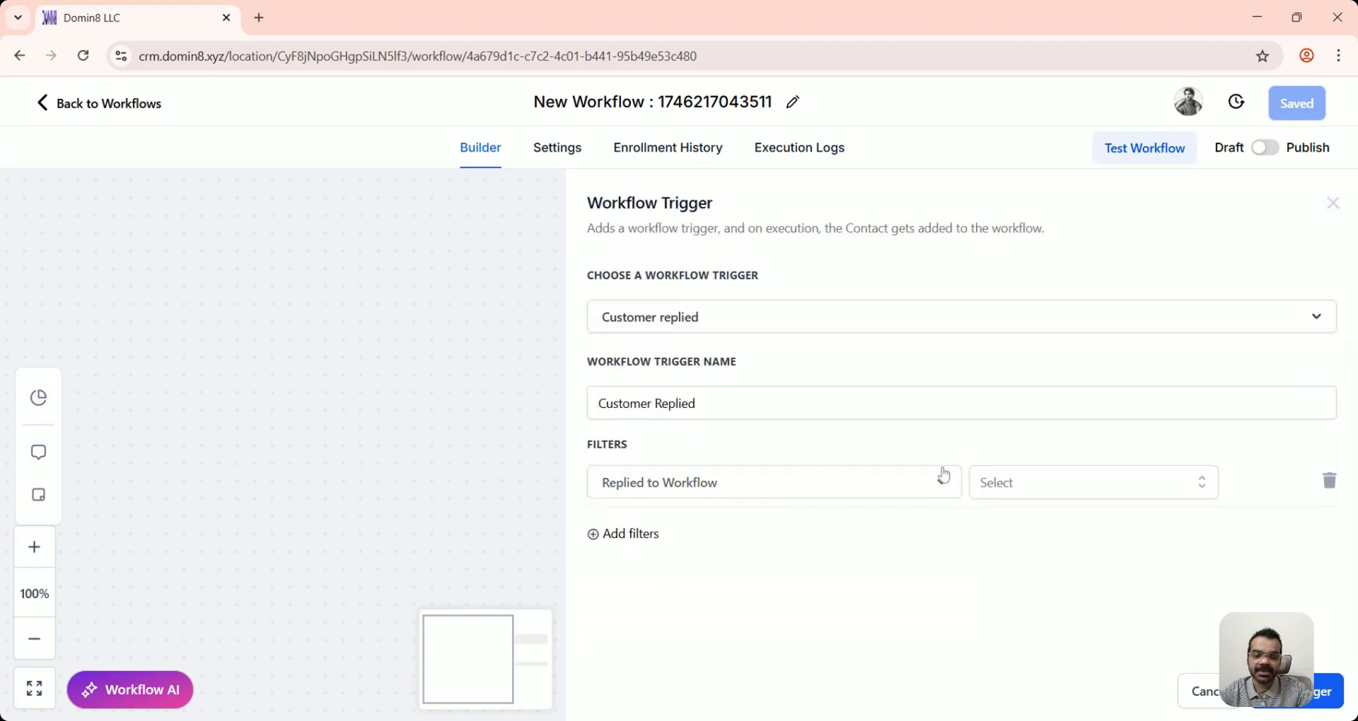
pyautogui.click(1041, 481)
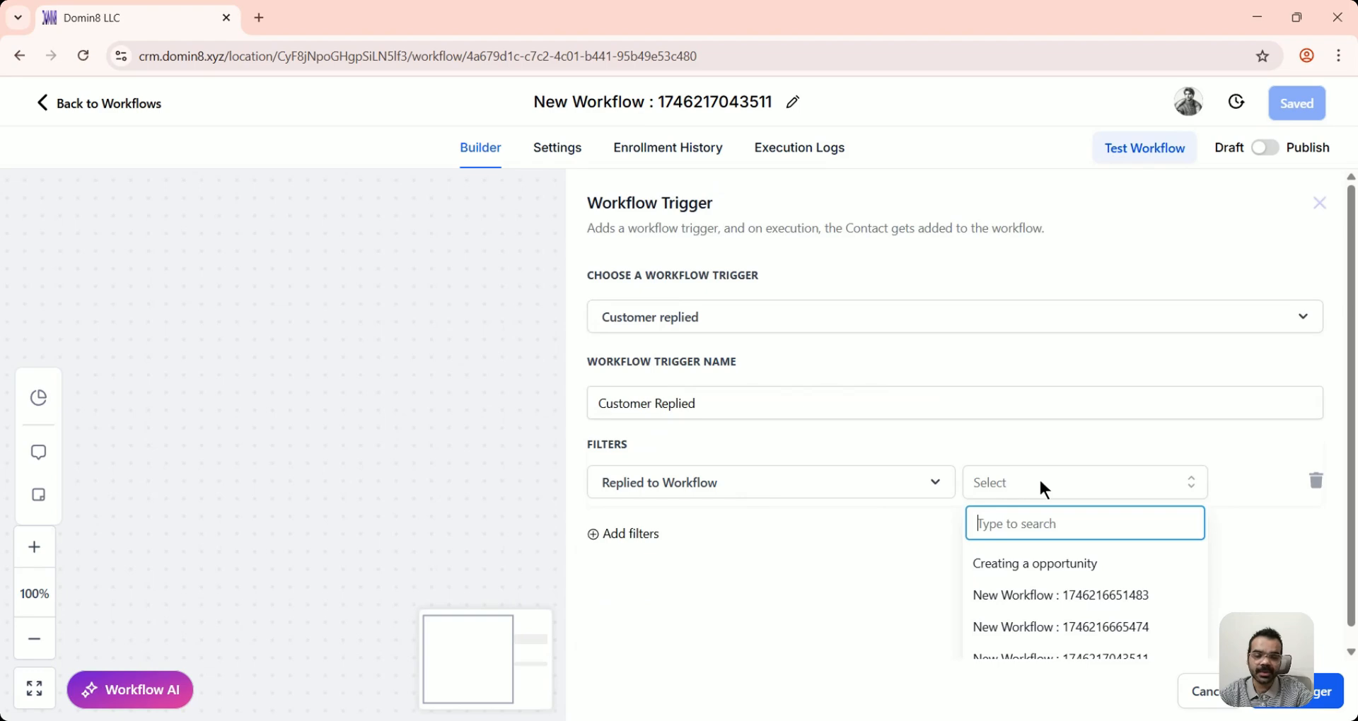
pyautogui.click(1021, 566)
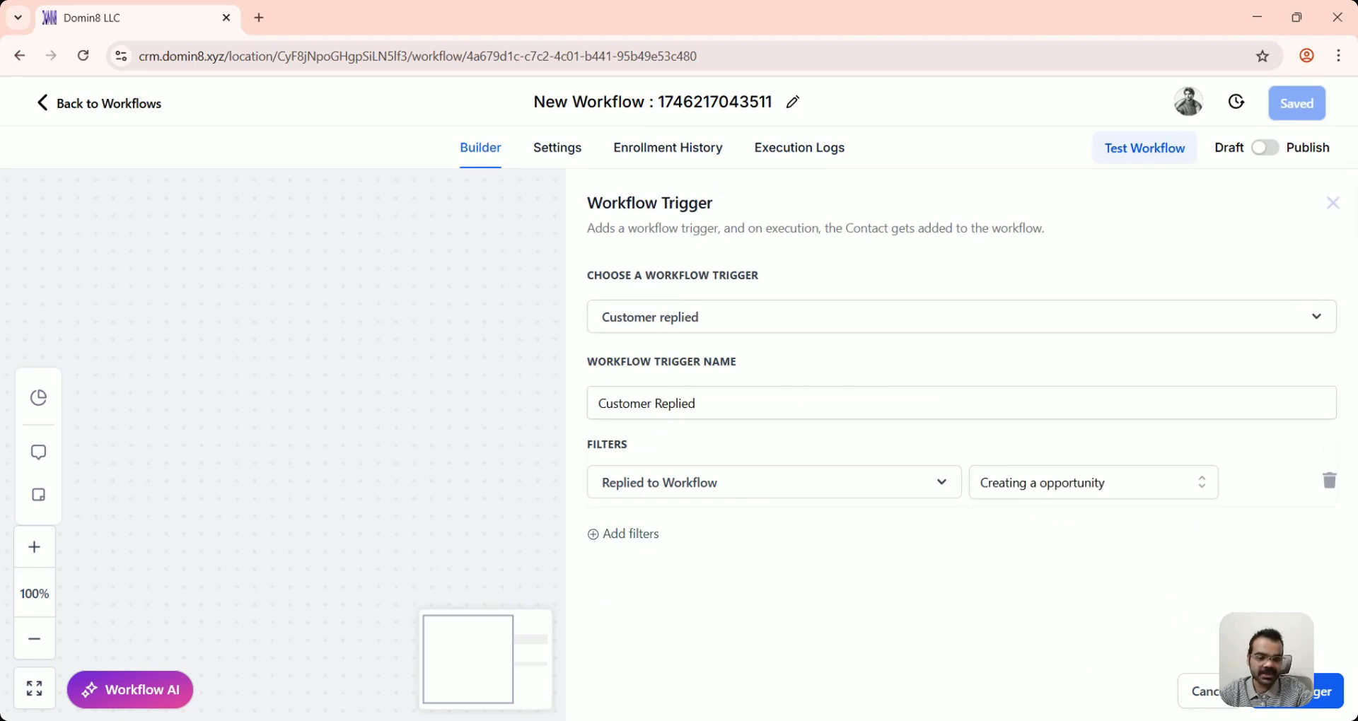
pyautogui.click(1297, 692)
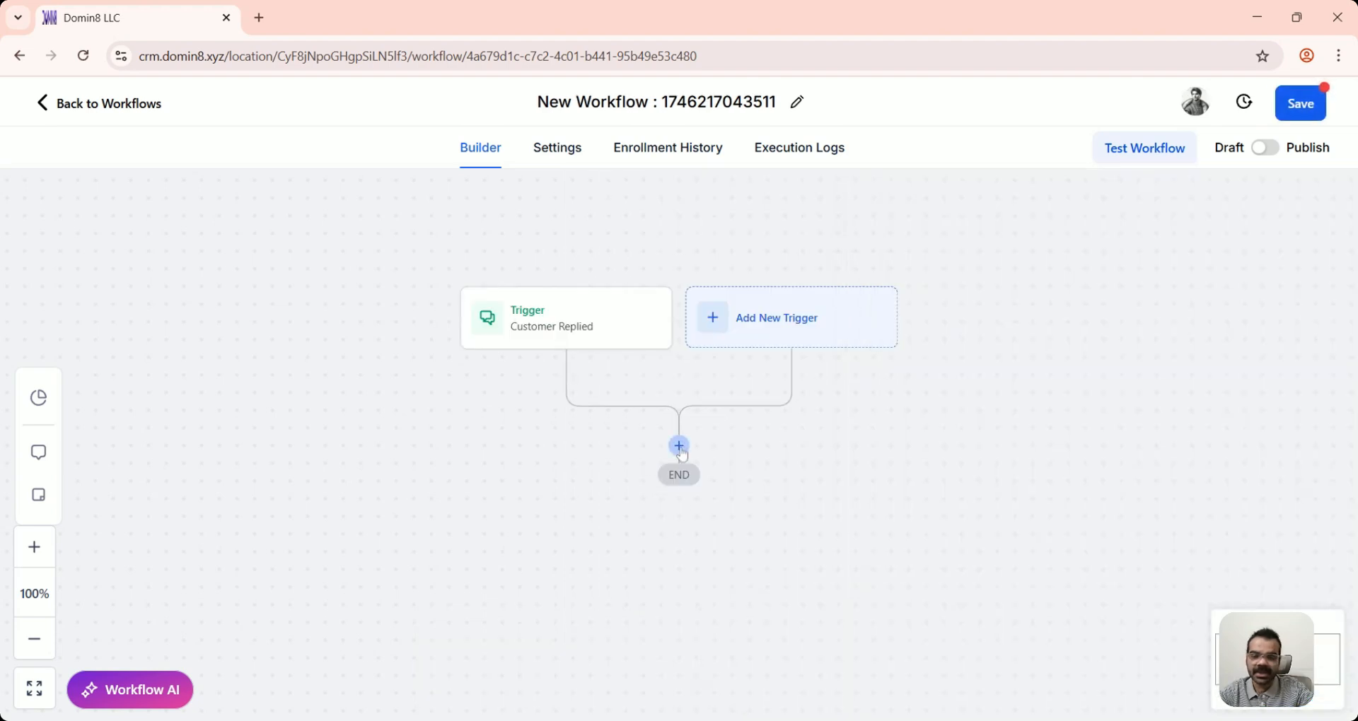
# Step: Add a Find Opportunity action below the Customer Replied trigger
pyautogui.click(679, 447)
pyautogui.write('find')
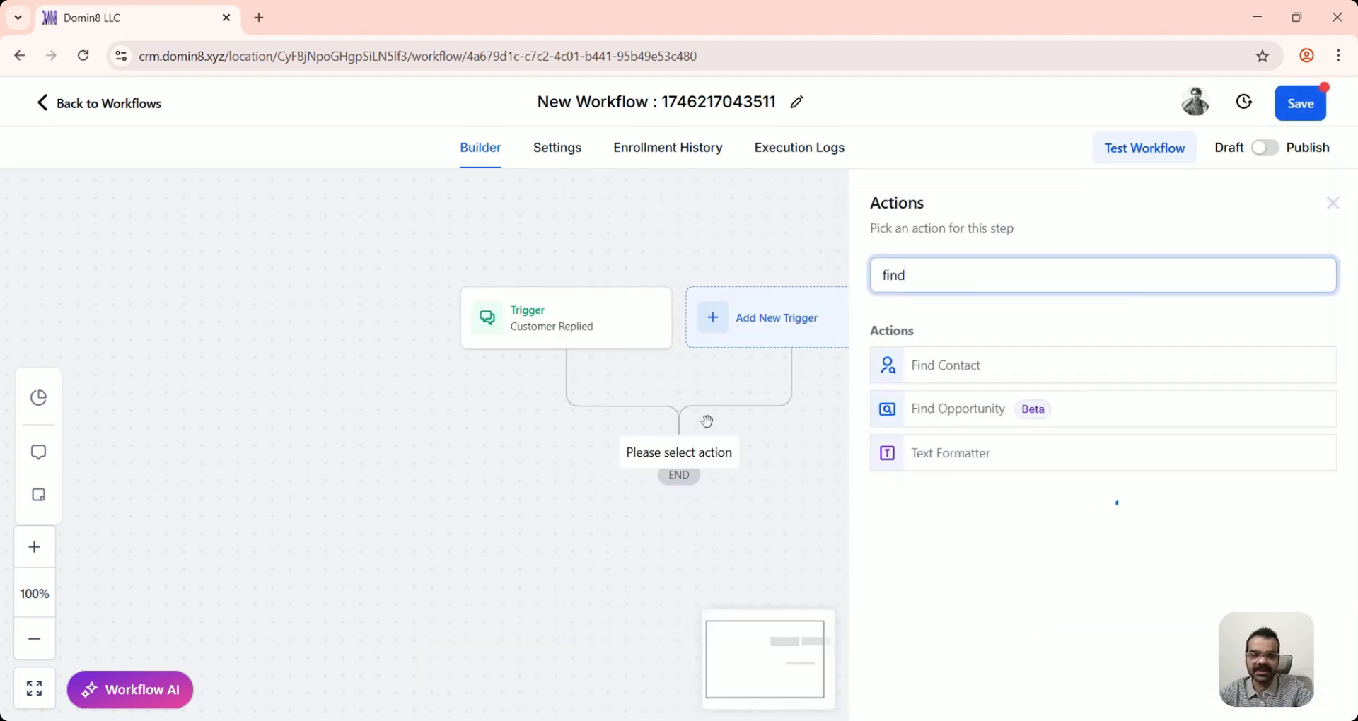
pyautogui.click(981, 406)
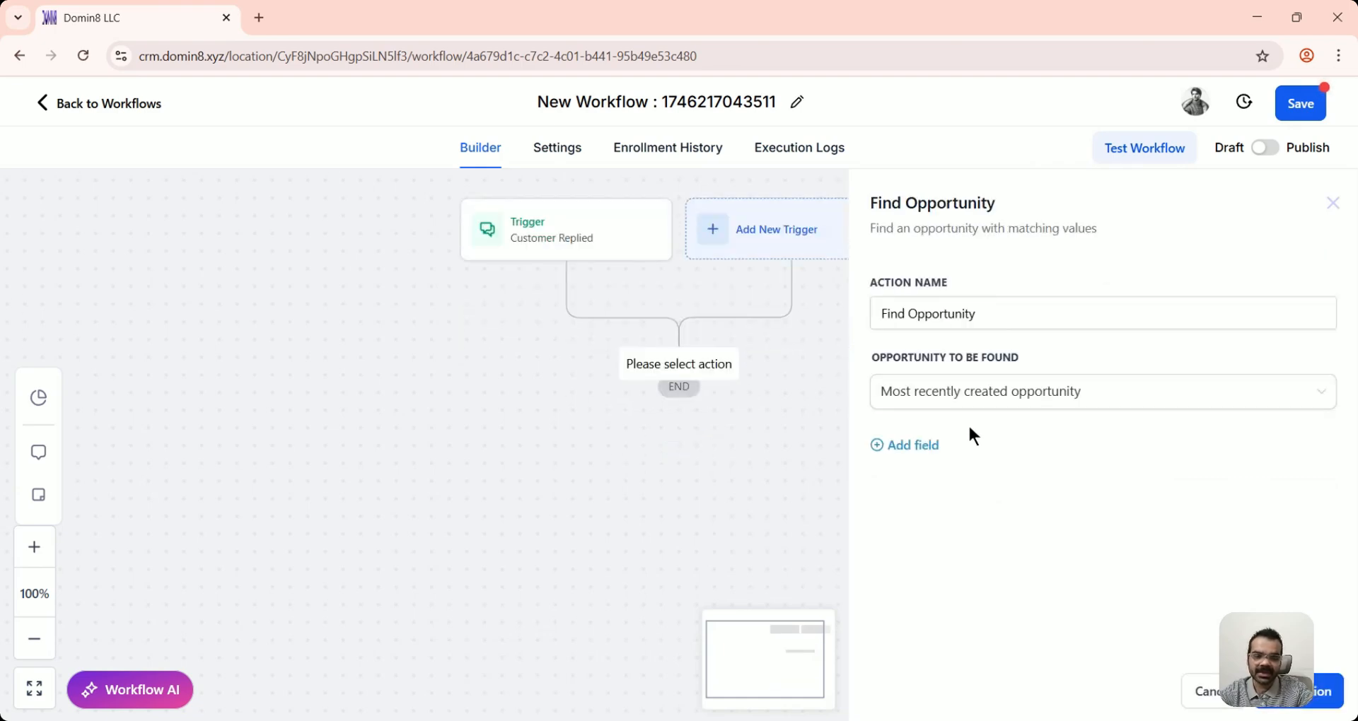
# Step: Set the Find Opportunity action to match opportunities whose Pipeline Is Website marketing, and save the action
pyautogui.click(913, 445)
pyautogui.click(920, 466)
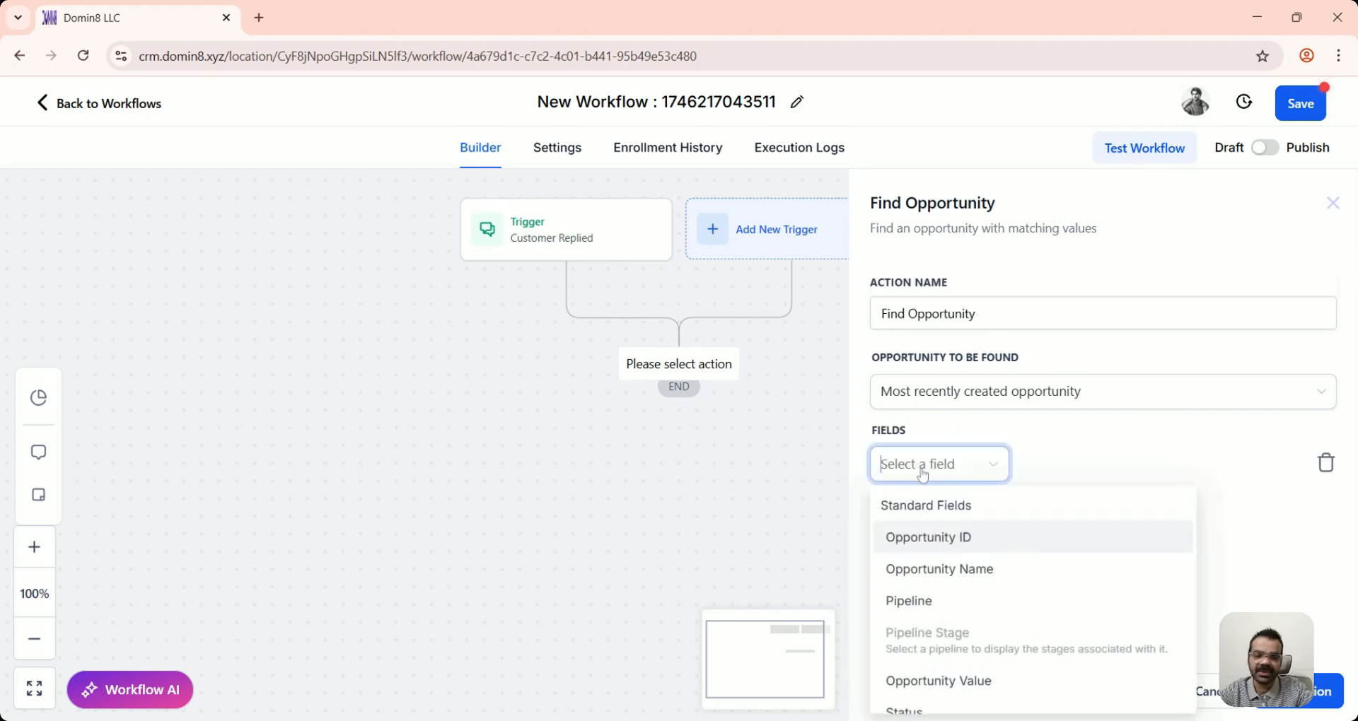
pyautogui.click(912, 601)
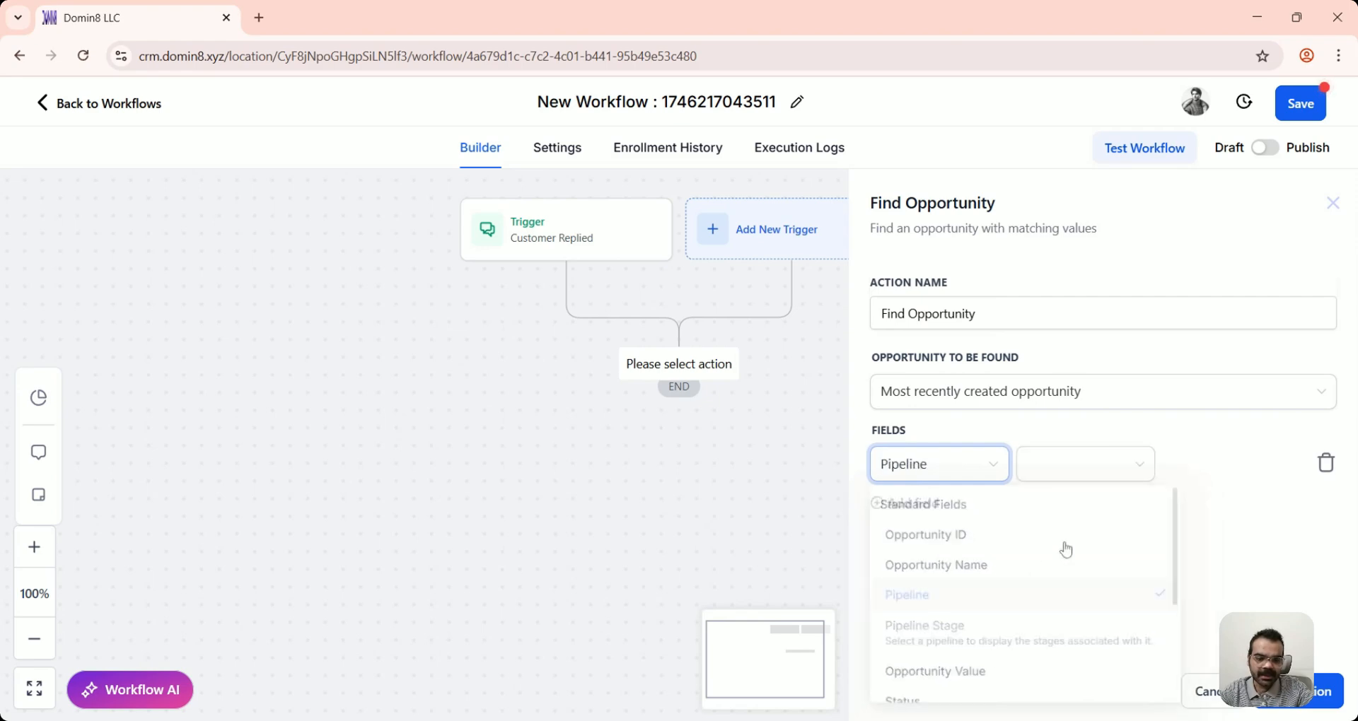
pyautogui.click(1082, 464)
pyautogui.click(1052, 508)
pyautogui.click(1194, 473)
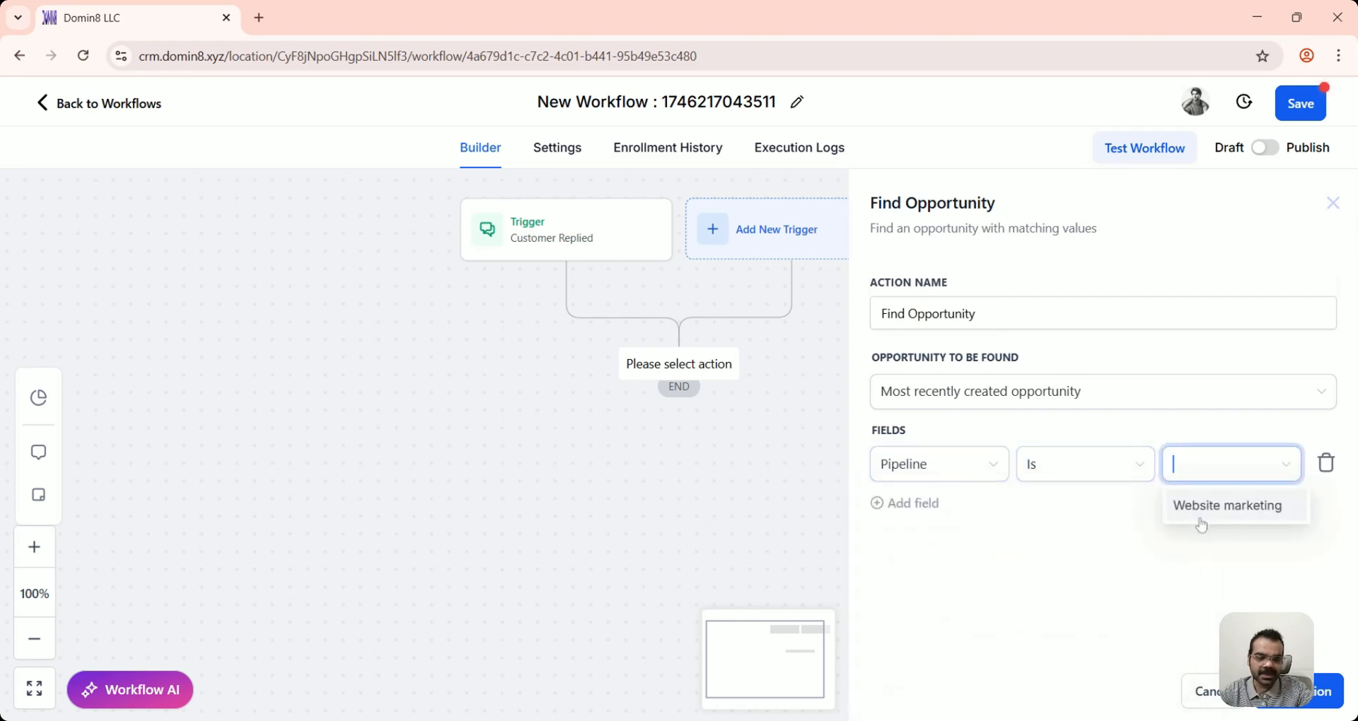
pyautogui.click(1202, 521)
pyautogui.click(1326, 691)
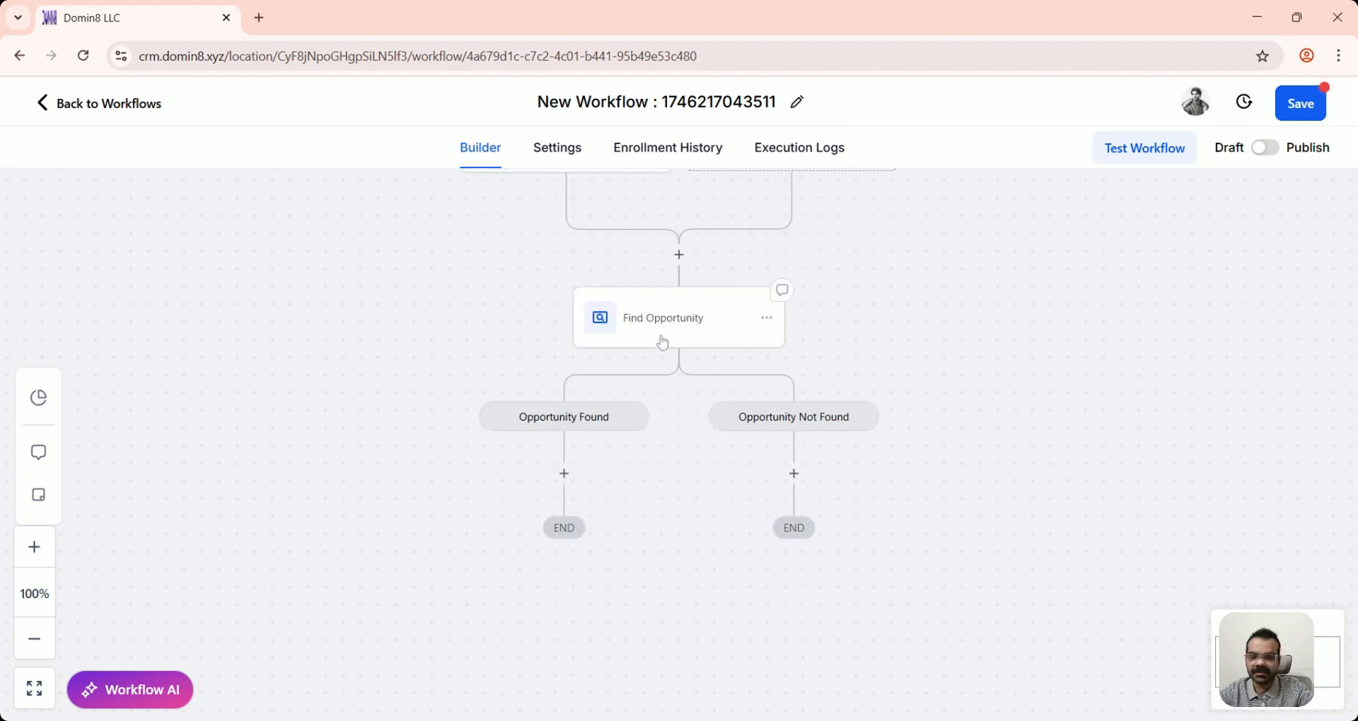
# Step: Add an Update Opportunity action to the Opportunity Found branch, searching the actions for "update"
pyautogui.scroll(-1, 658, 333)
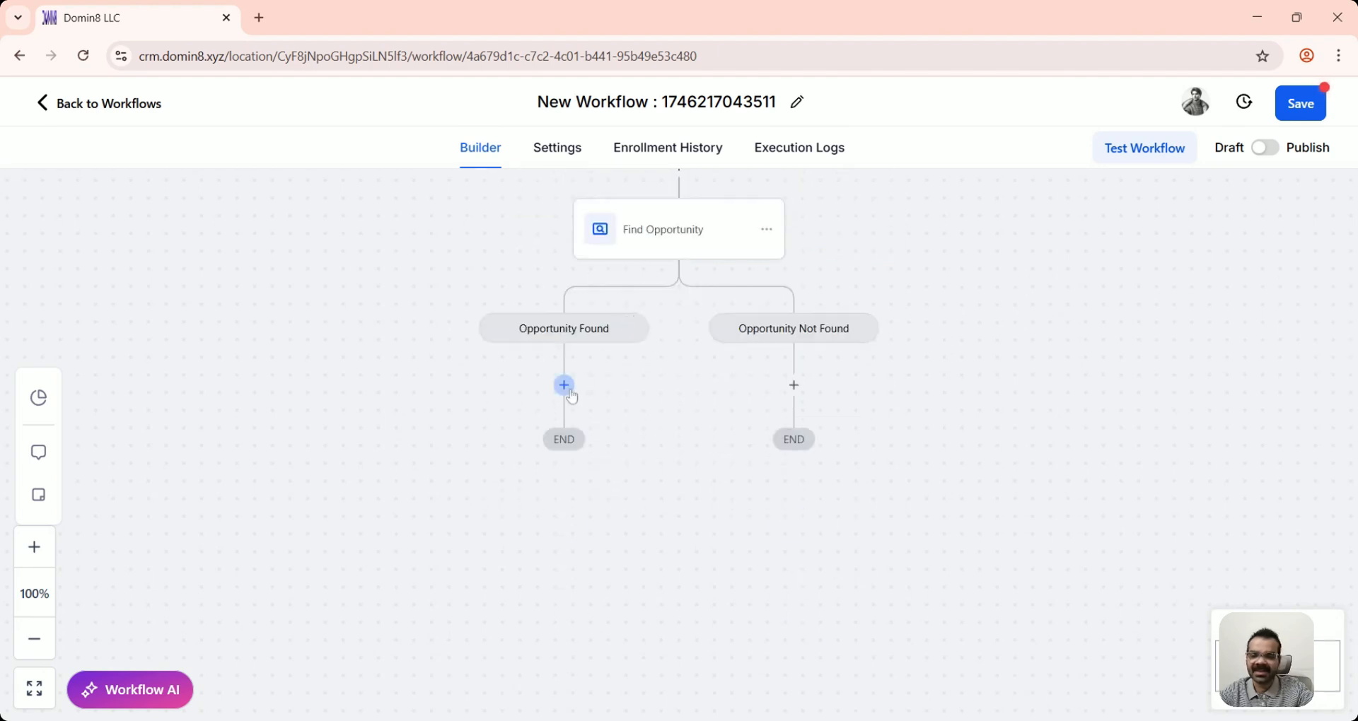
pyautogui.click(563, 386)
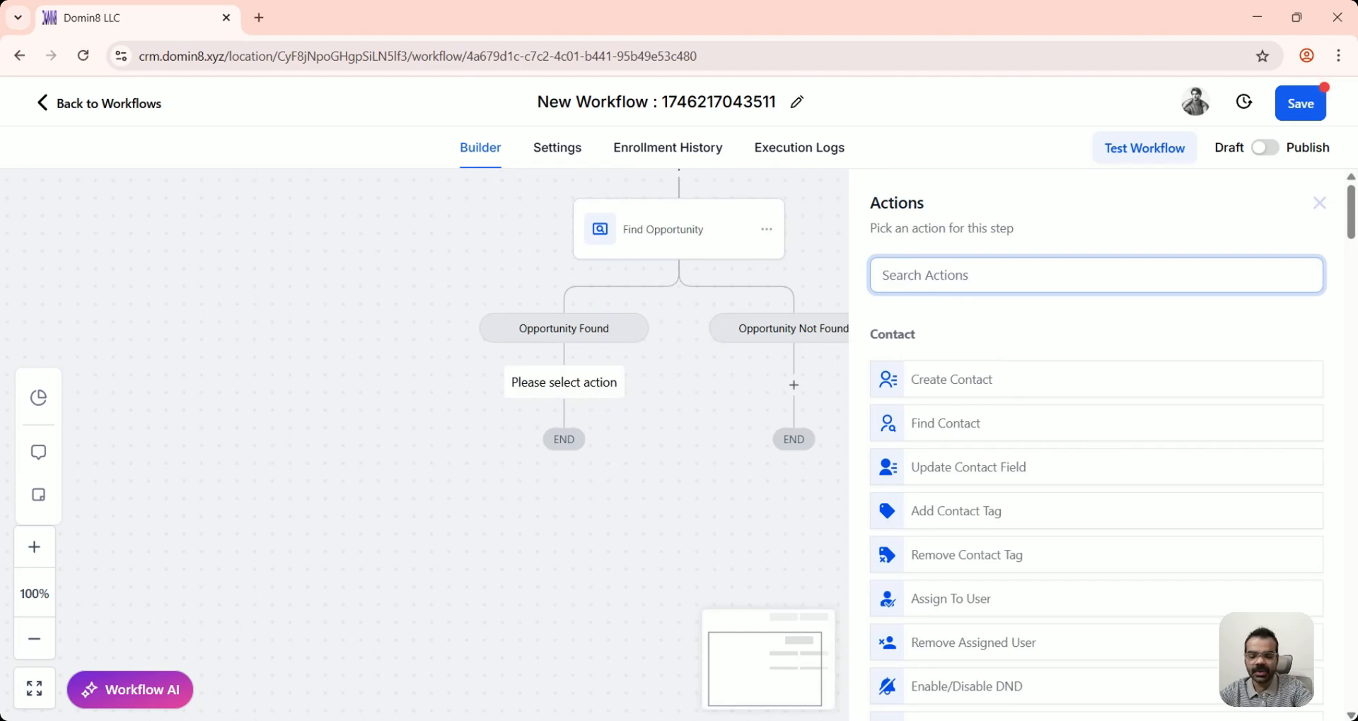
pyautogui.write('update')
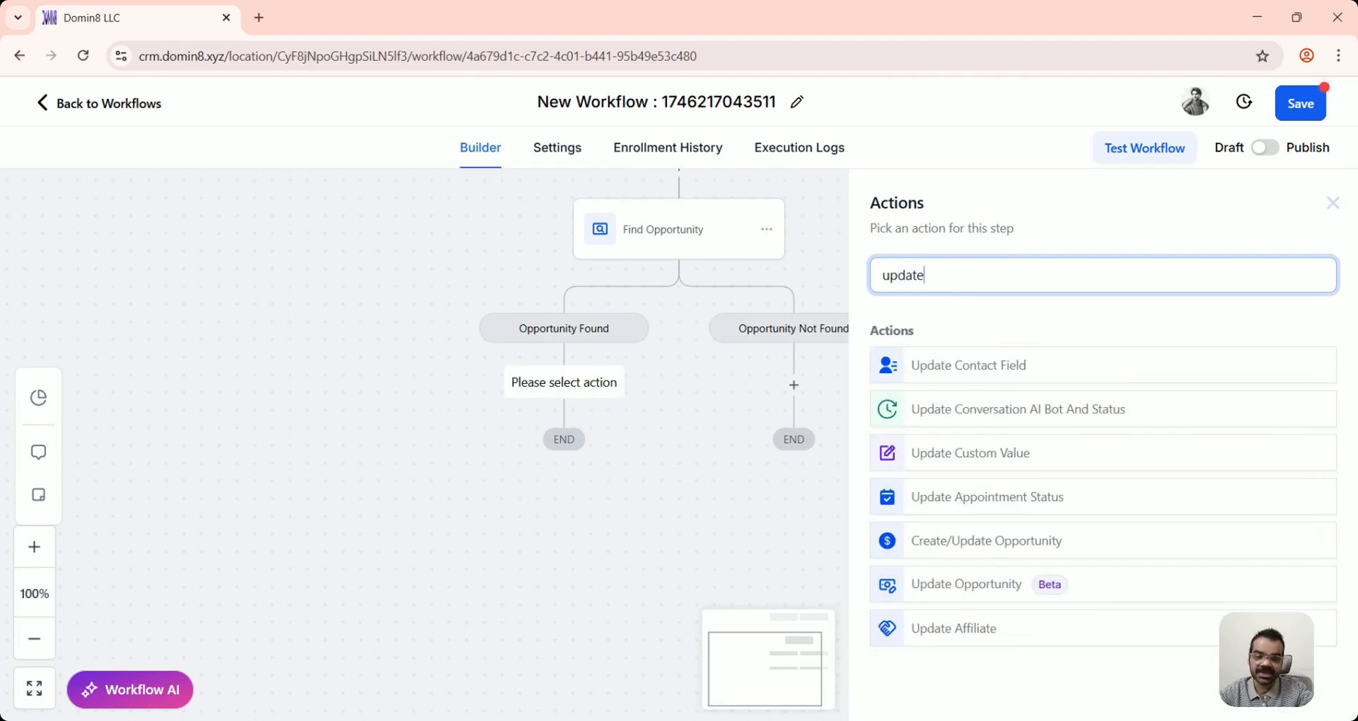
pyautogui.click(988, 585)
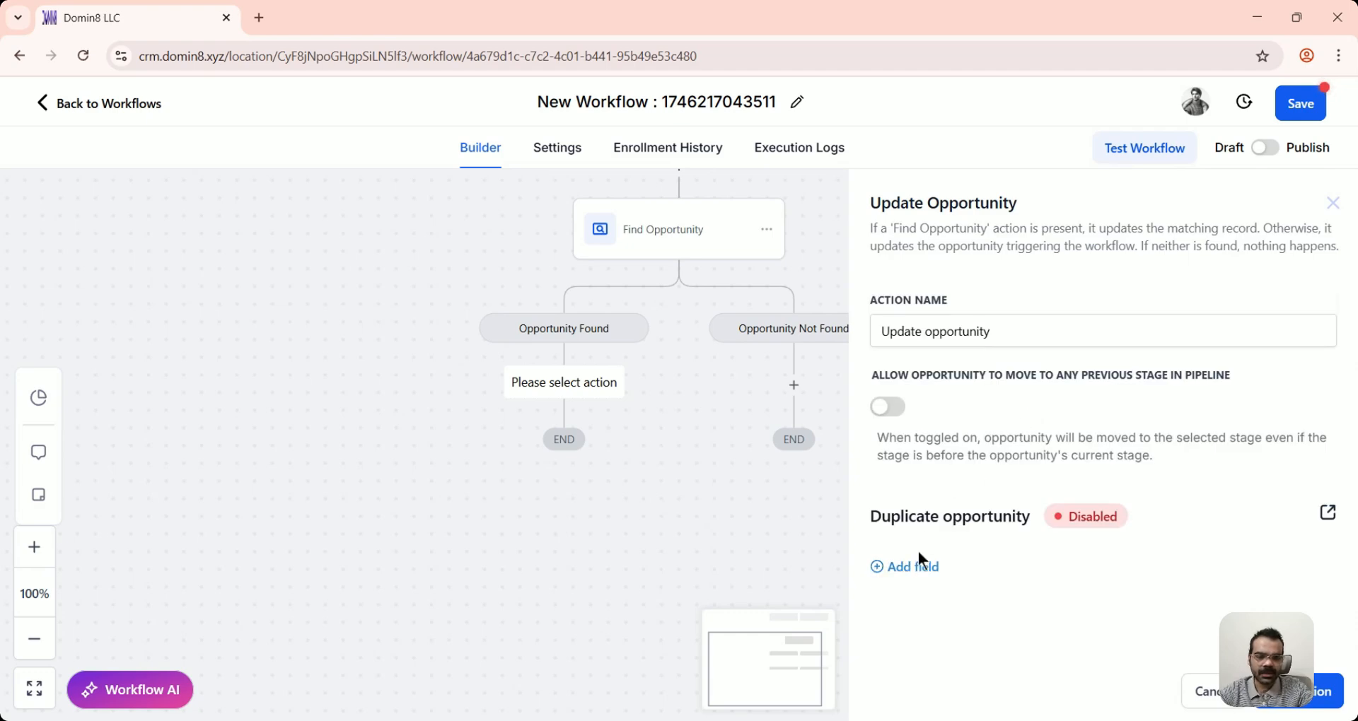
# Step: Add a Pipeline field to the Update Opportunity action and set it to Website marketing
pyautogui.click(912, 567)
pyautogui.click(919, 582)
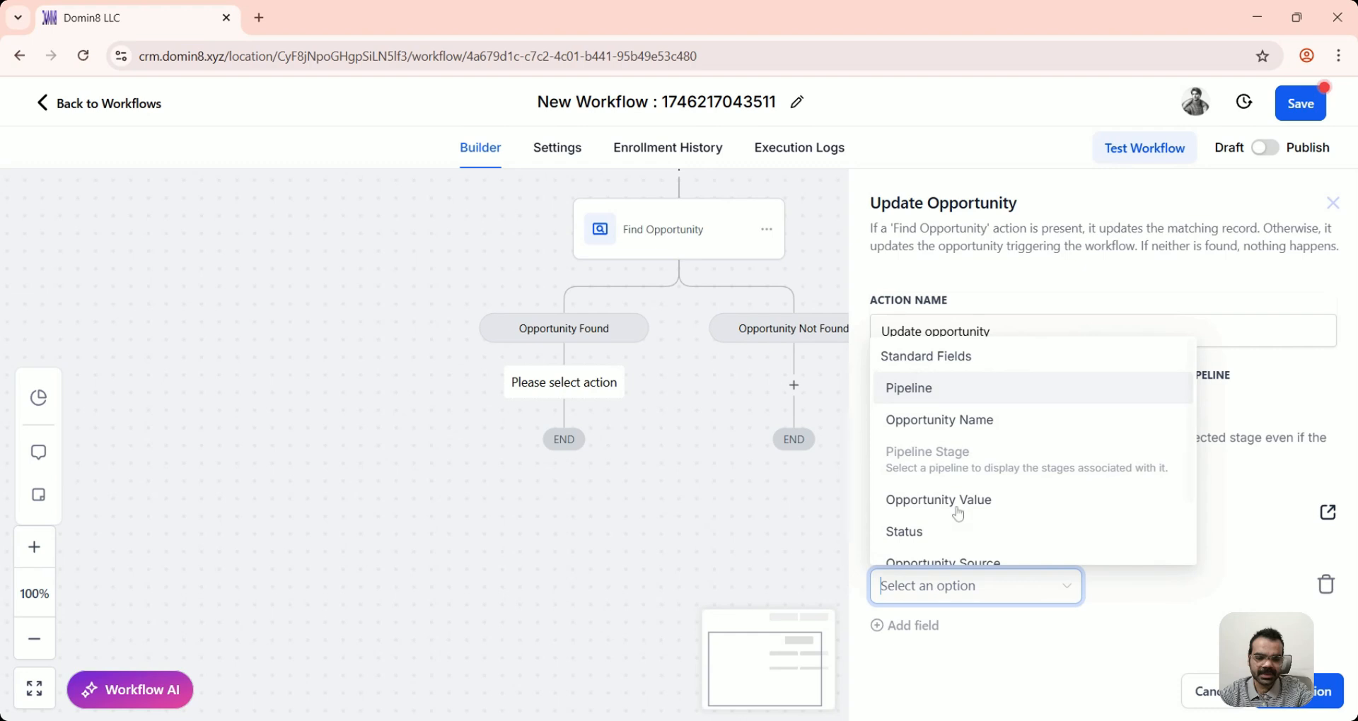
pyautogui.click(948, 387)
pyautogui.click(1122, 590)
pyautogui.click(1158, 628)
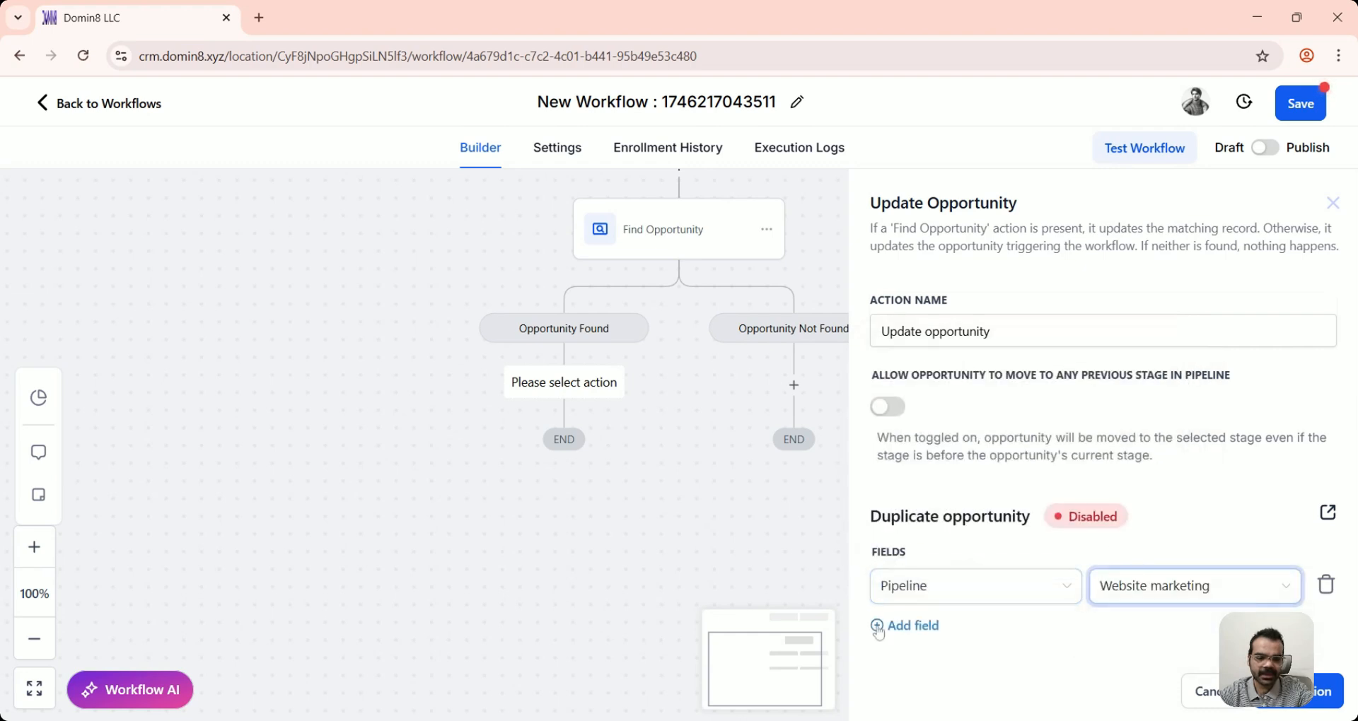
# Step: Add a Pipeline Stage field set to Lead Reply and save the Update Opportunity action
pyautogui.click(932, 626)
pyautogui.scroll(-1, 934, 627)
pyautogui.click(954, 601)
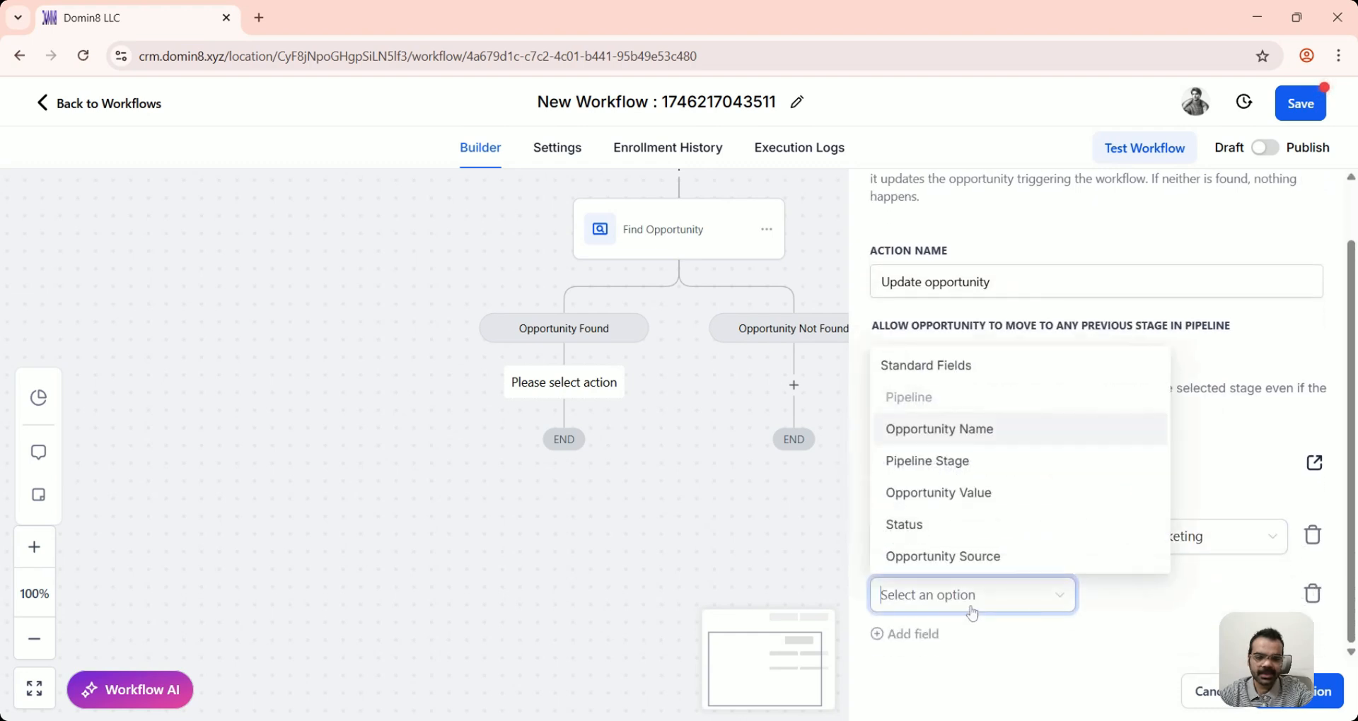
pyautogui.click(944, 464)
pyautogui.click(1121, 597)
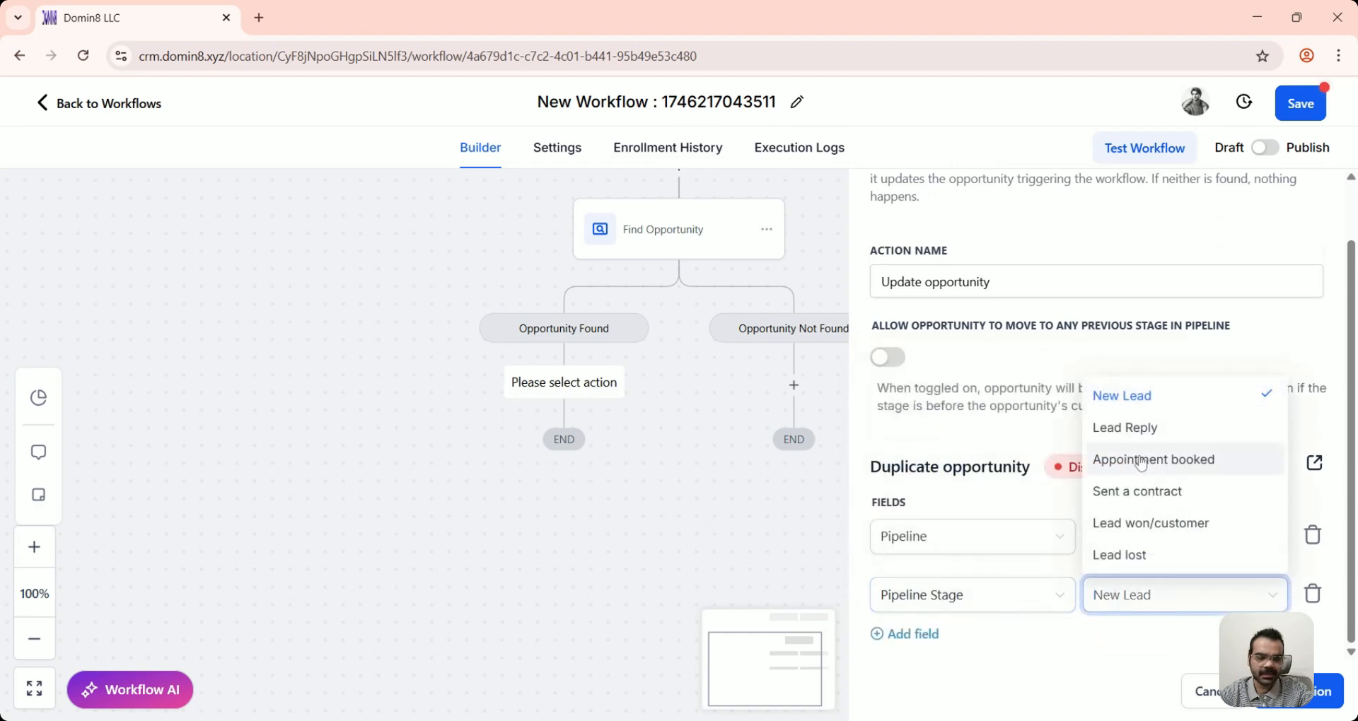
pyautogui.click(1132, 429)
pyautogui.click(1317, 691)
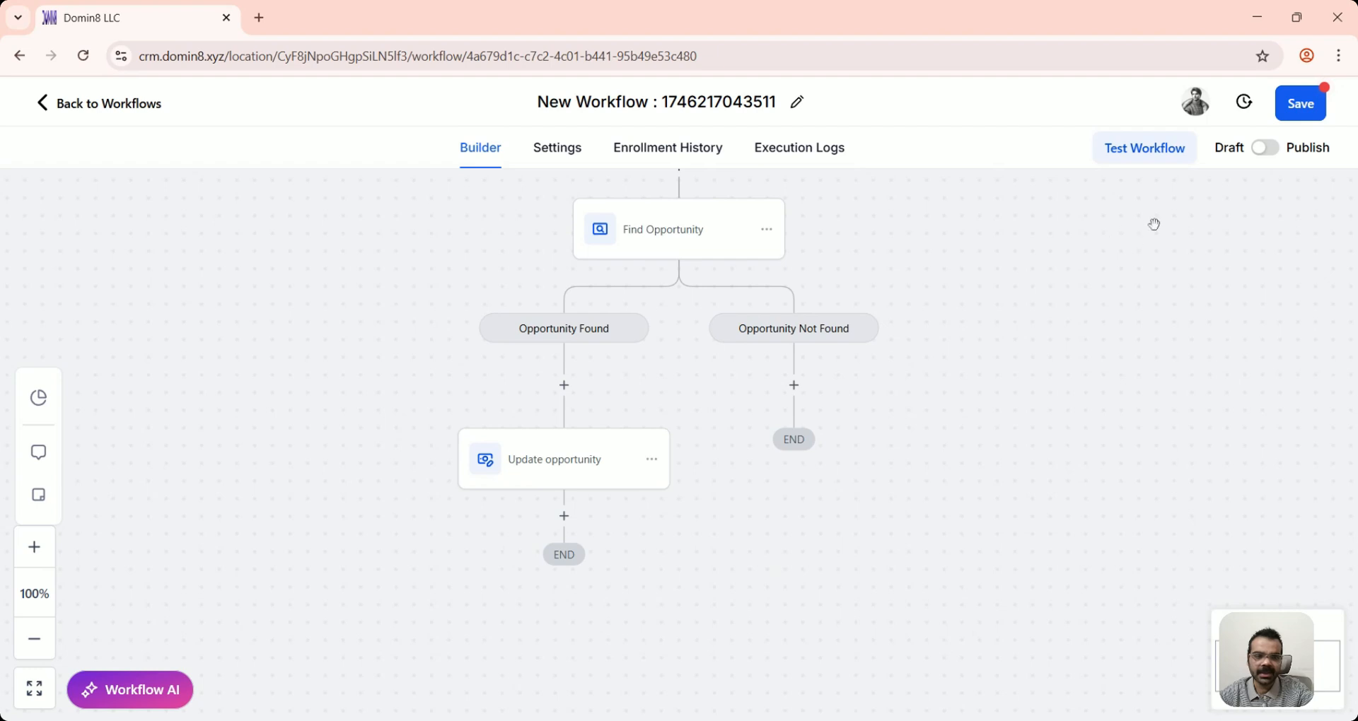
# Step: Publish and save the workflow, and rename it "WorkflowReplied"
pyautogui.click(1265, 147)
pyautogui.click(1300, 106)
pyautogui.click(714, 102)
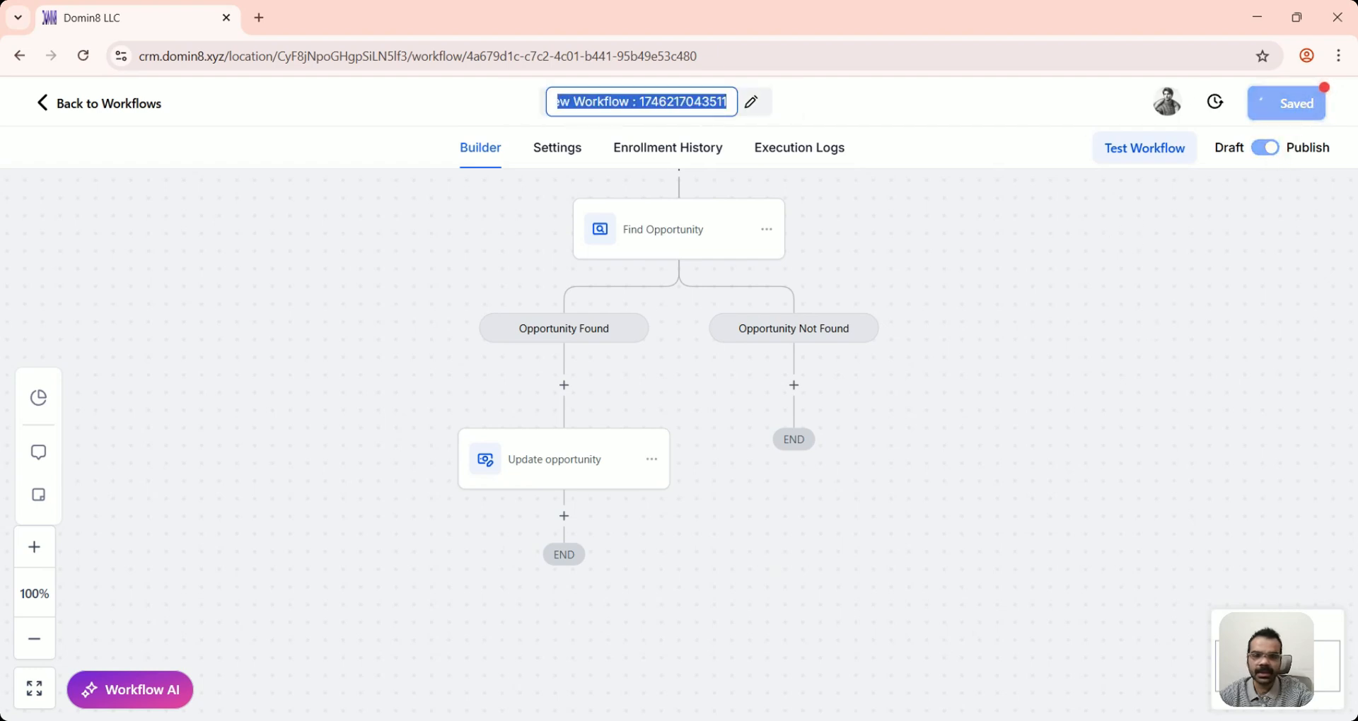
pyautogui.press('BackSpace')
pyautogui.write('Workflow')
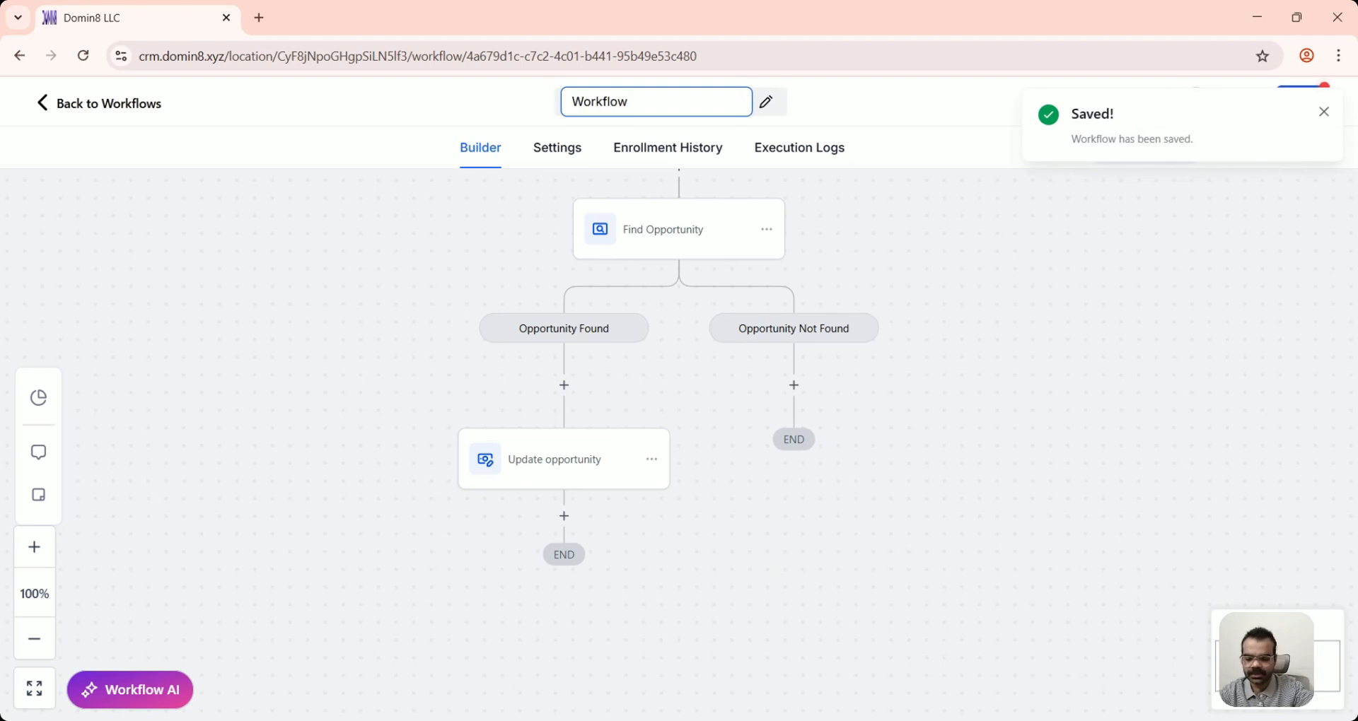
pyautogui.write('Repl')
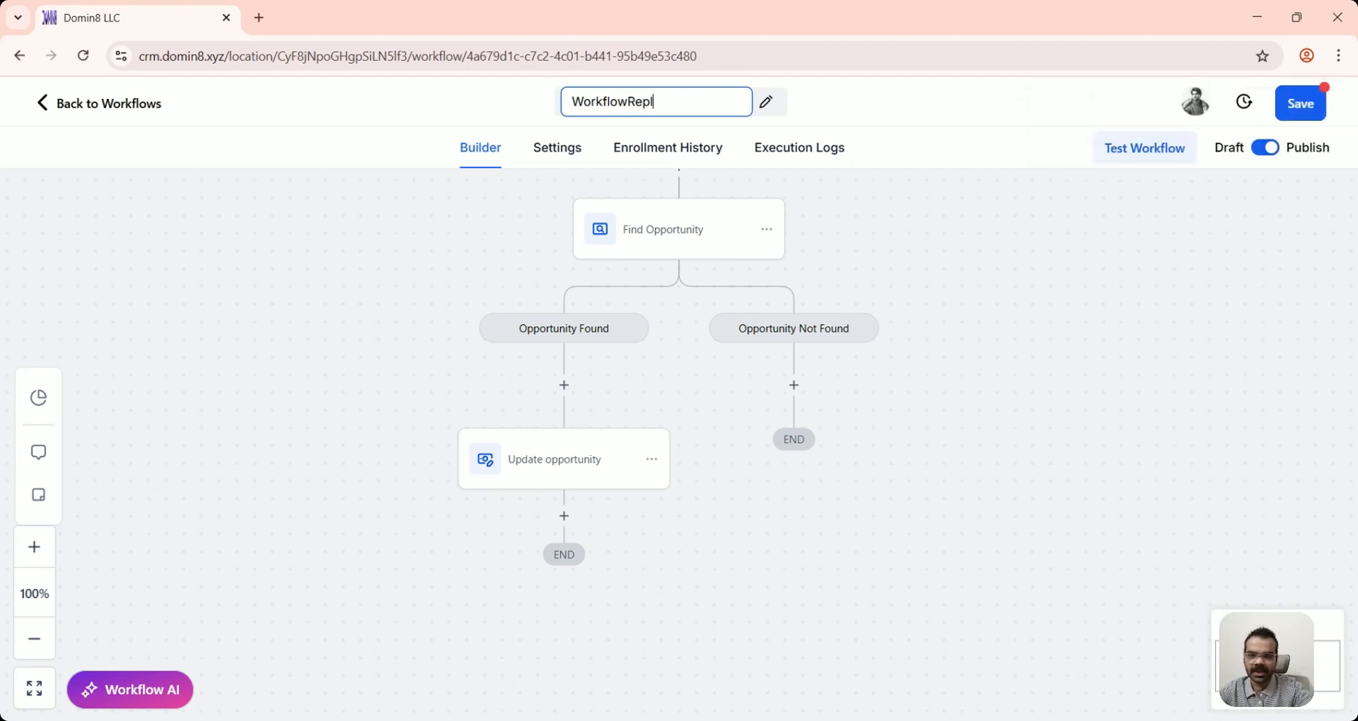
pyautogui.write('ied')
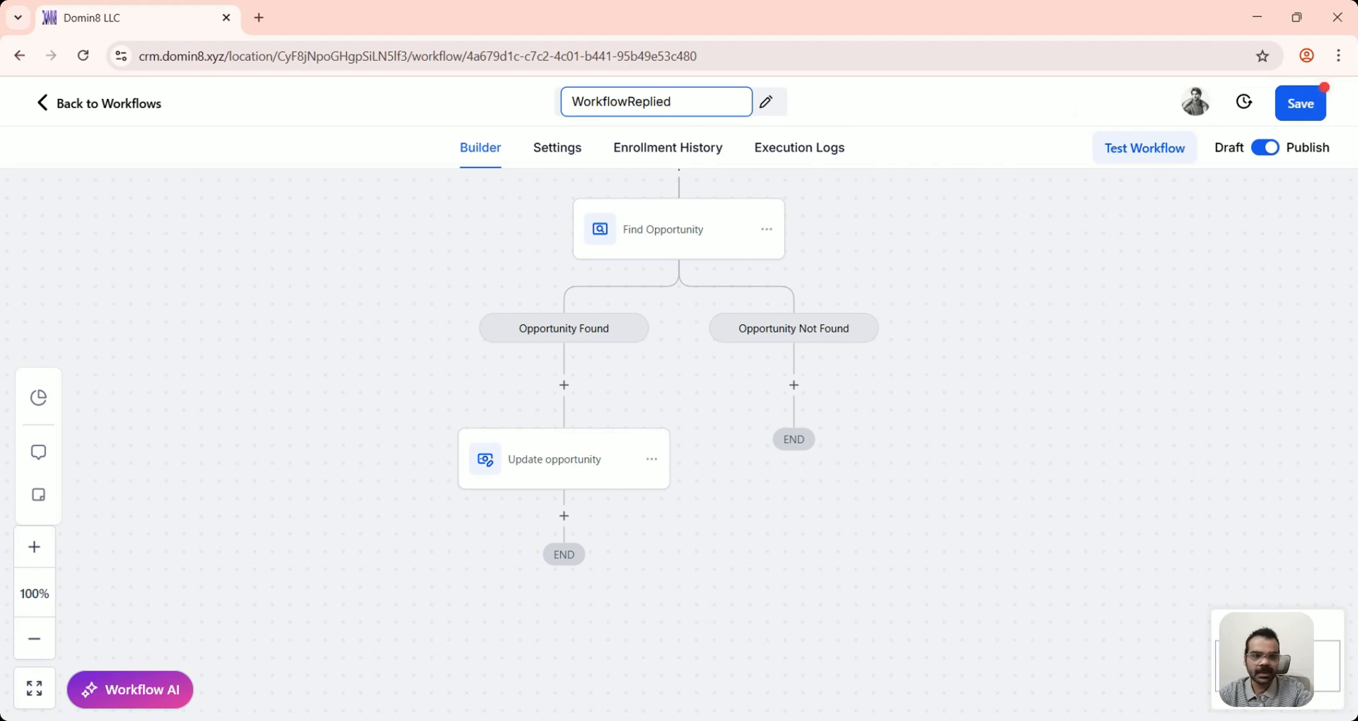
pyautogui.press('Return')
pyautogui.scroll(-1, 432, 393)
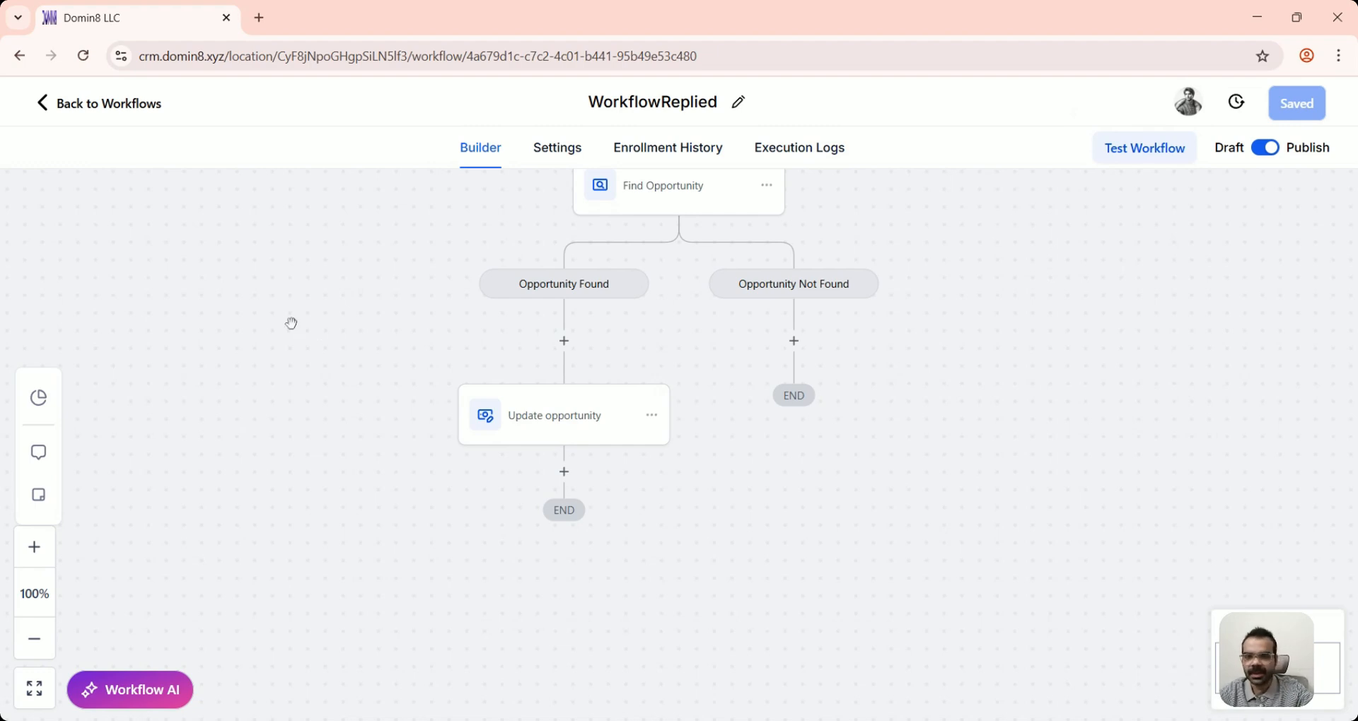
# Step: Go back to the workflow list and start another new workflow from scratch
pyautogui.click(153, 113)
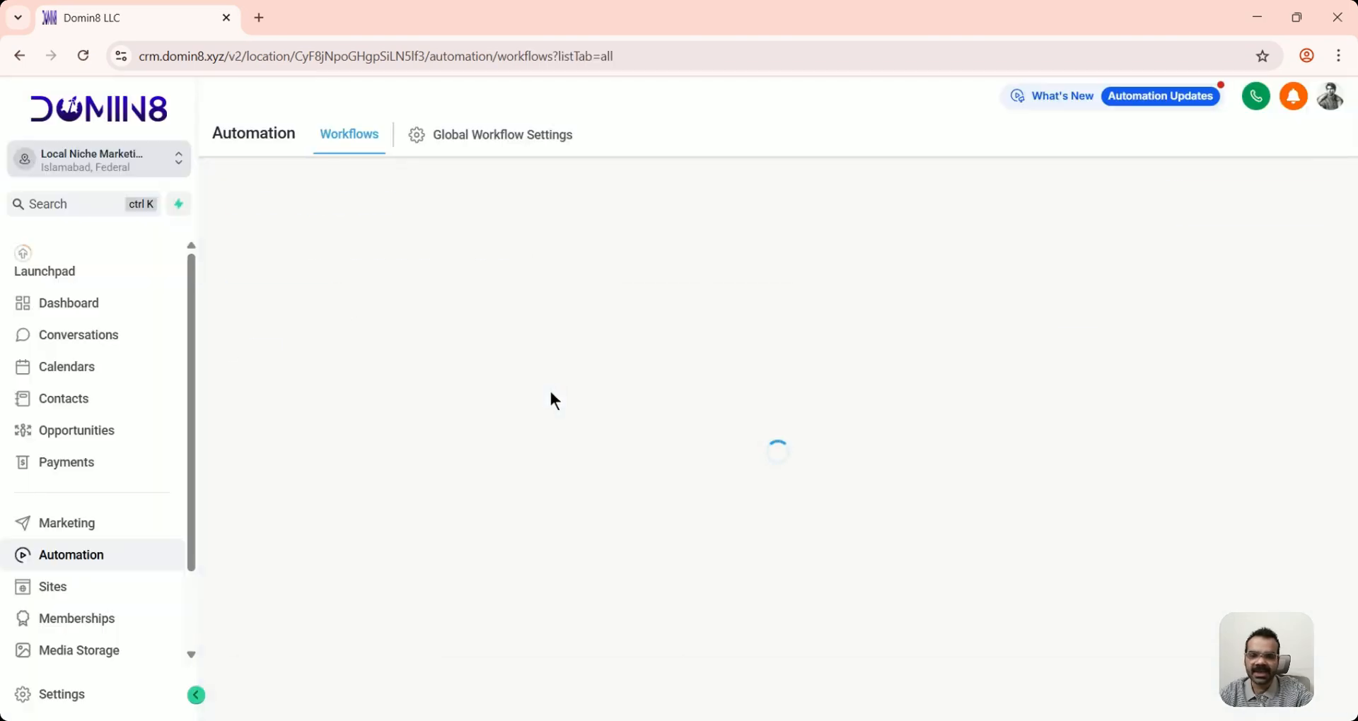
pyautogui.click(1249, 210)
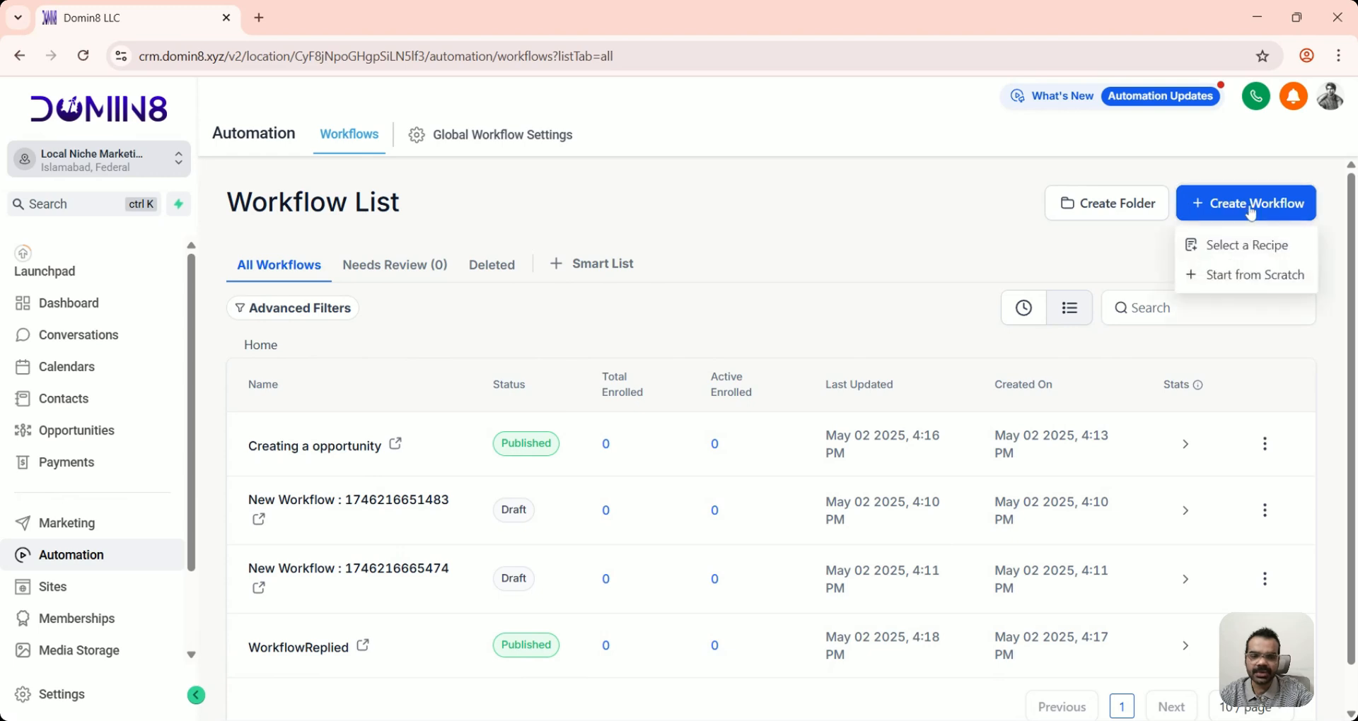
pyautogui.scroll(-1, 449, 454)
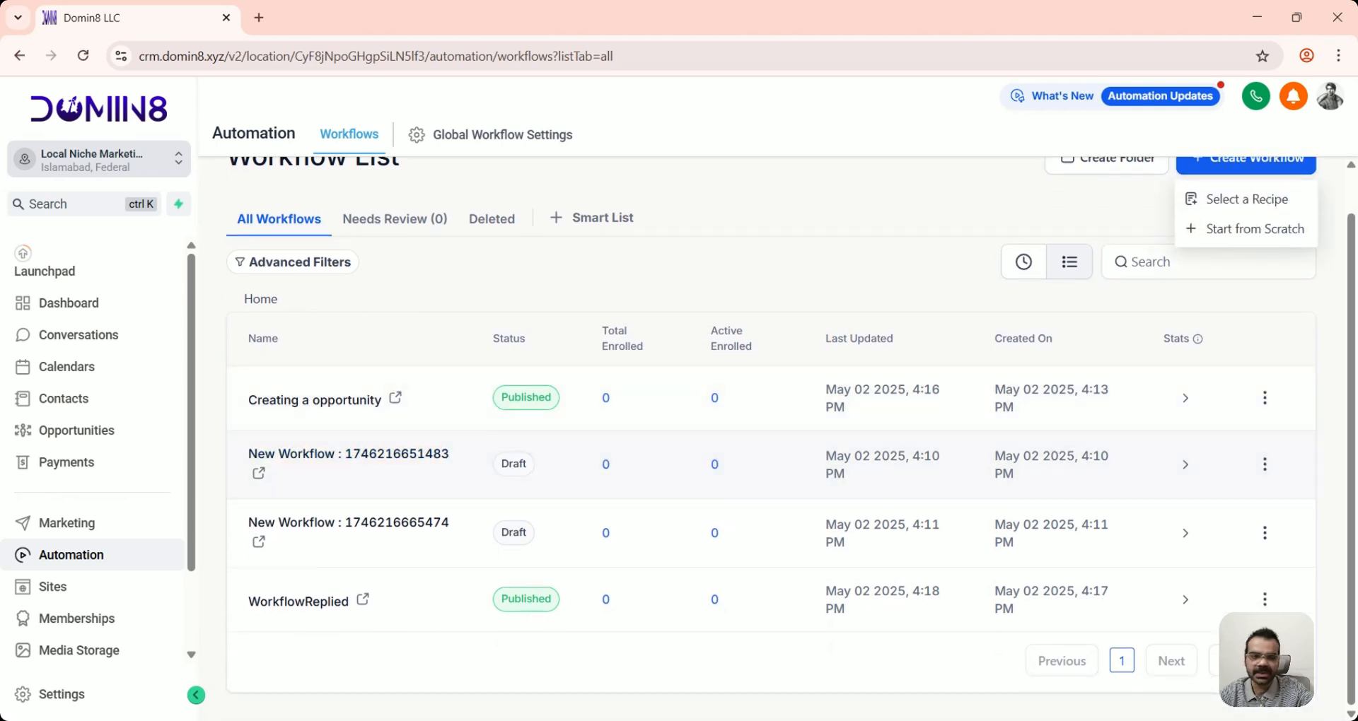
pyautogui.click(1223, 234)
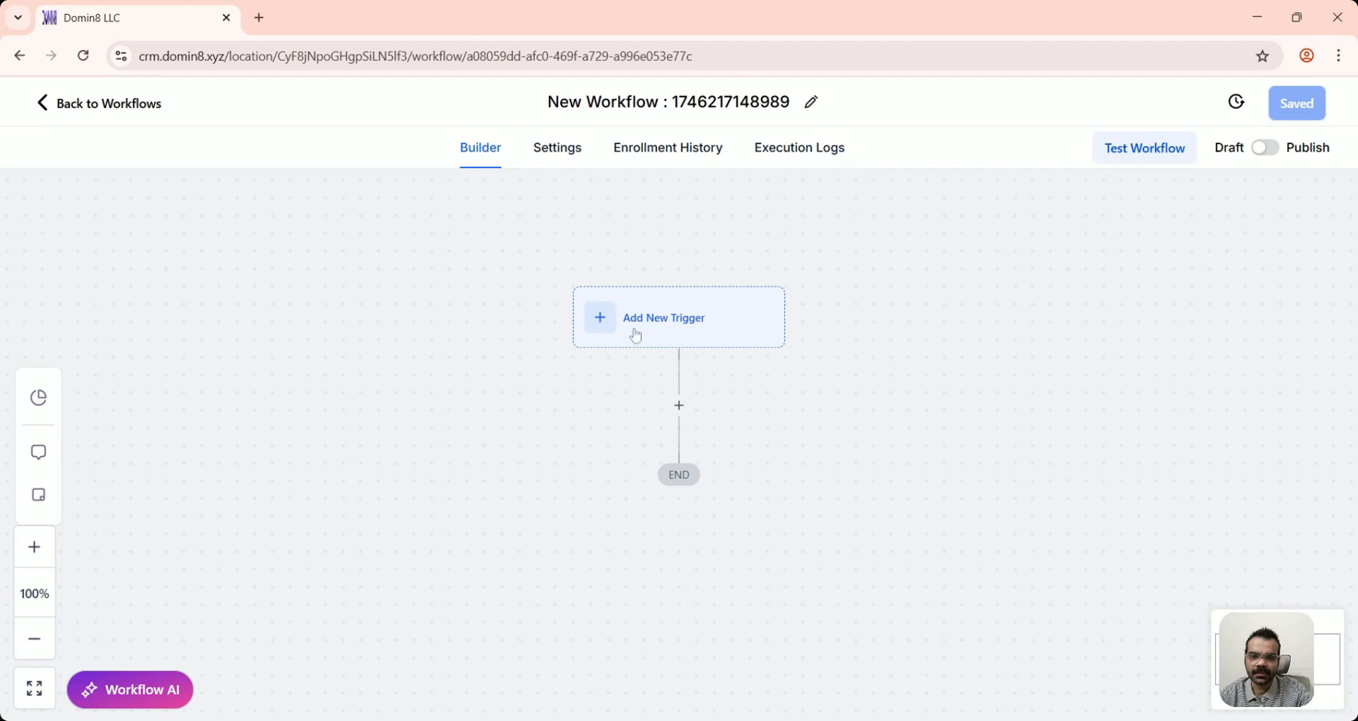
# Step: Choose Opportunity Status Changed as the new workflow's trigger, searching the triggers for "oppo"
pyautogui.click(625, 343)
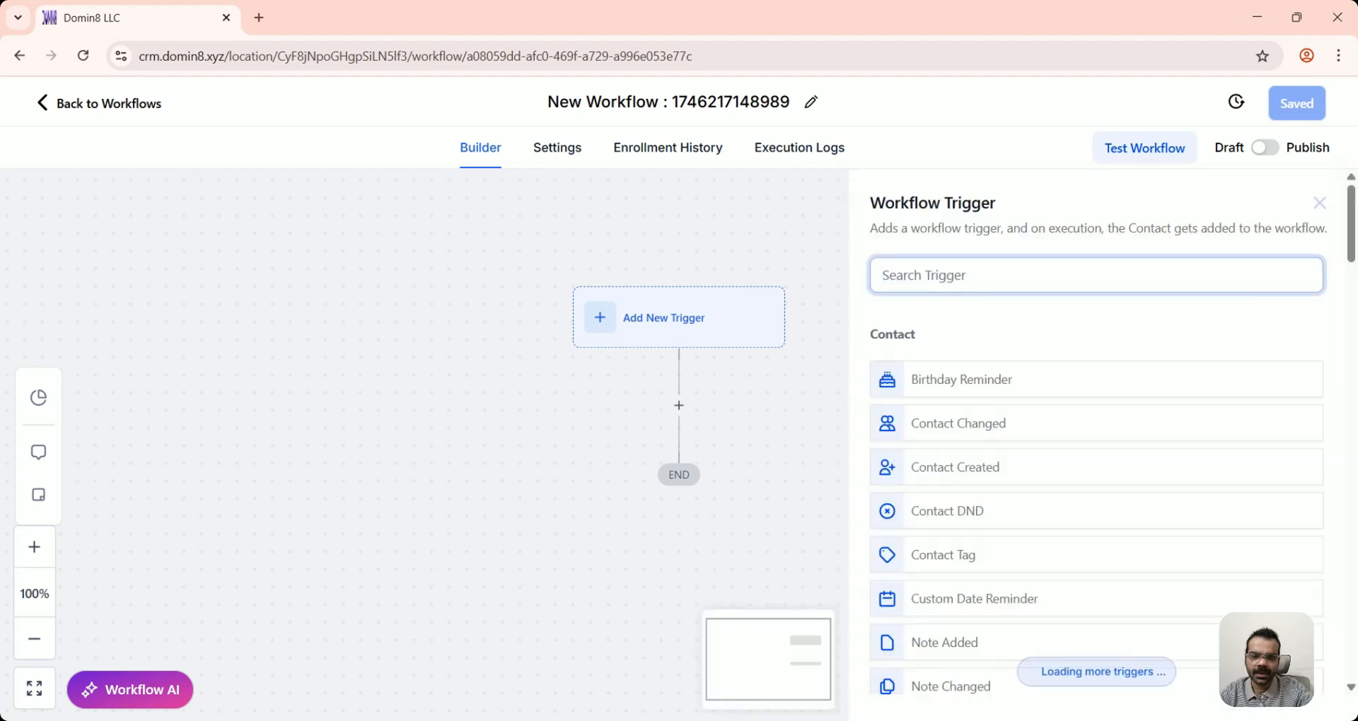
pyautogui.write('oppo')
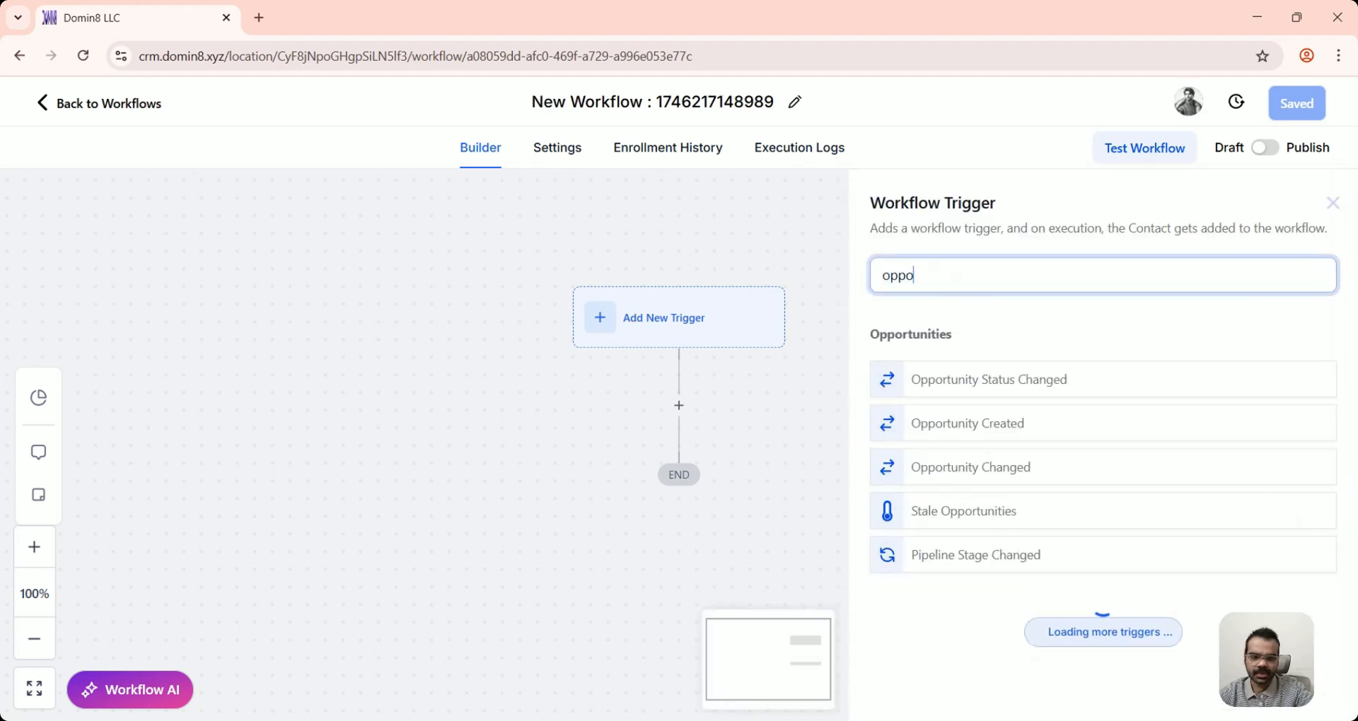
pyautogui.click(985, 381)
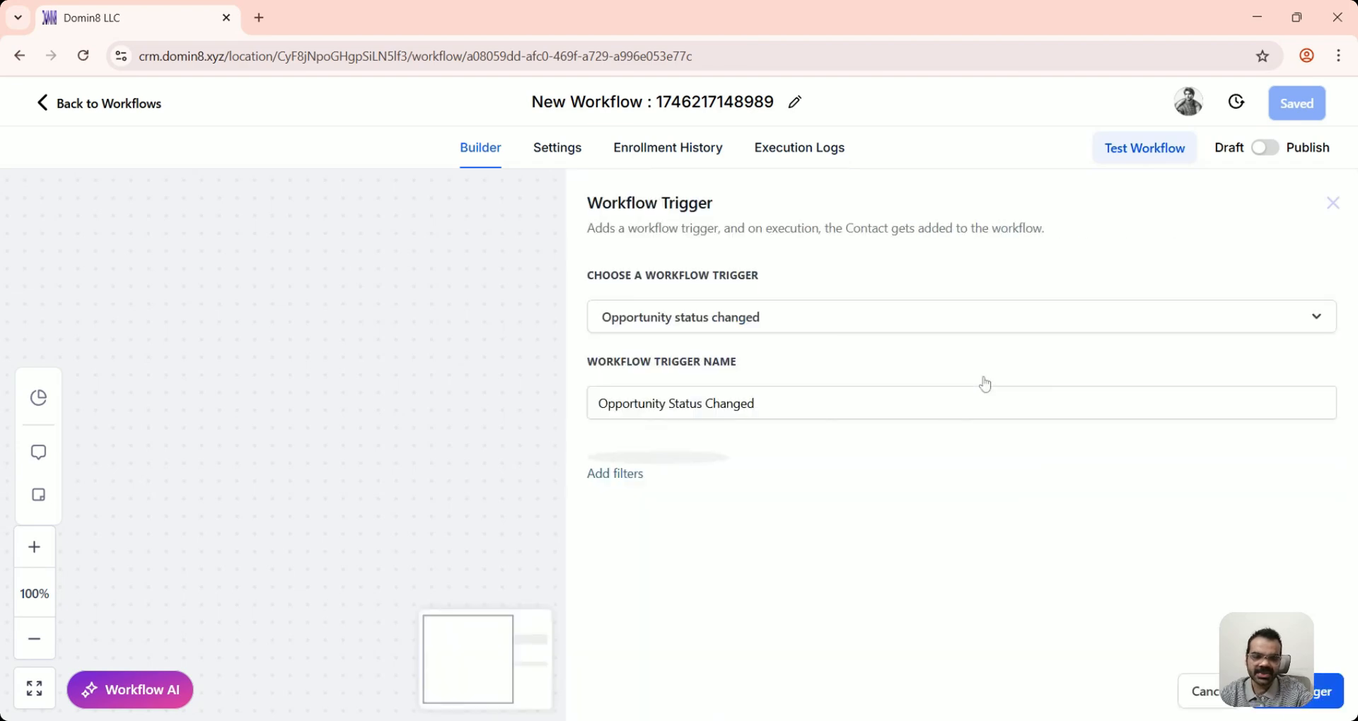
# Step: Filter the Opportunity Status Changed trigger by In pipeline with the pipeline Website marketing
pyautogui.click(656, 464)
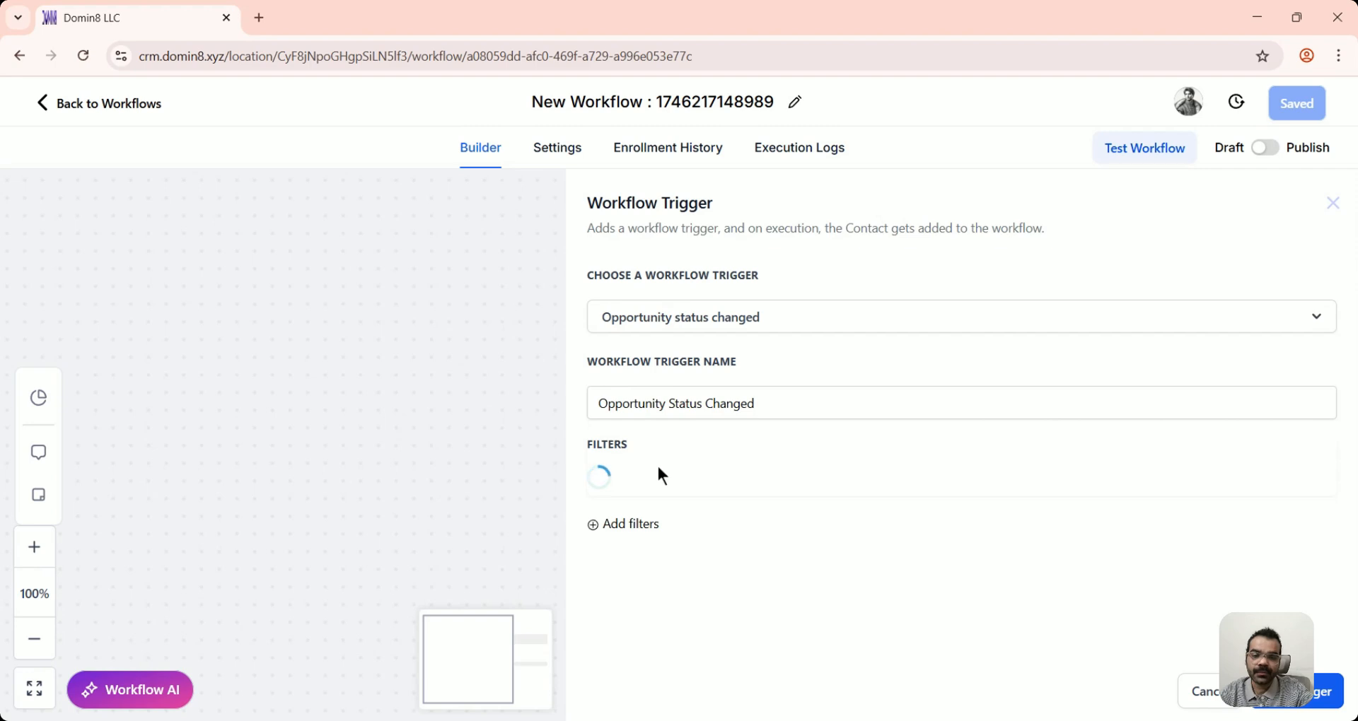
pyautogui.click(693, 463)
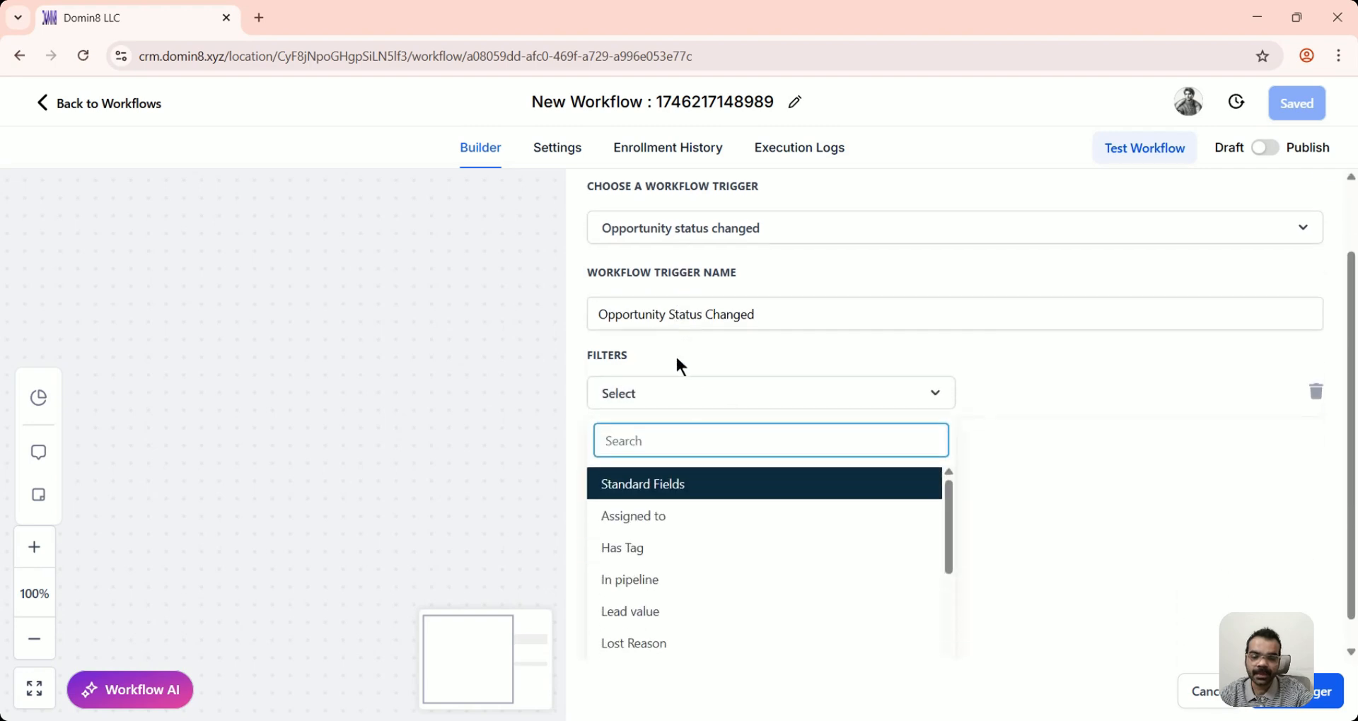
pyautogui.click(652, 549)
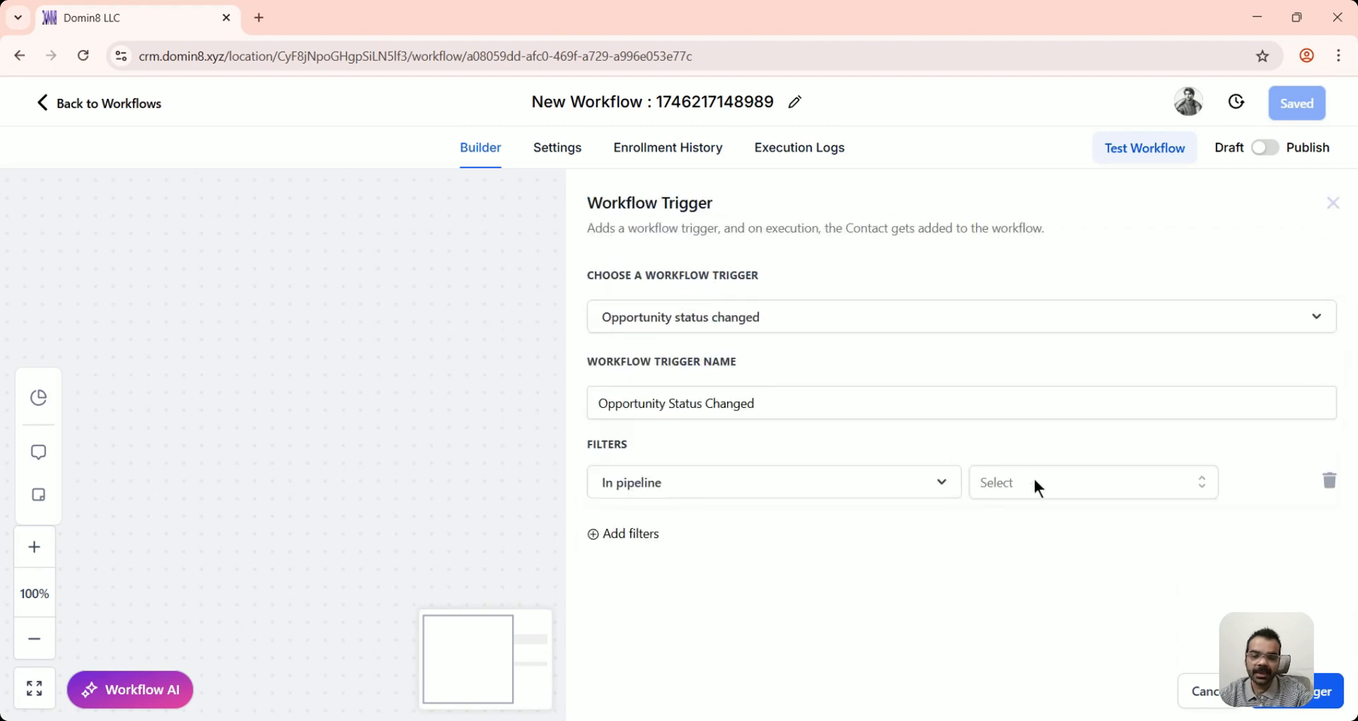
pyautogui.click(1034, 481)
pyautogui.click(991, 564)
pyautogui.click(649, 545)
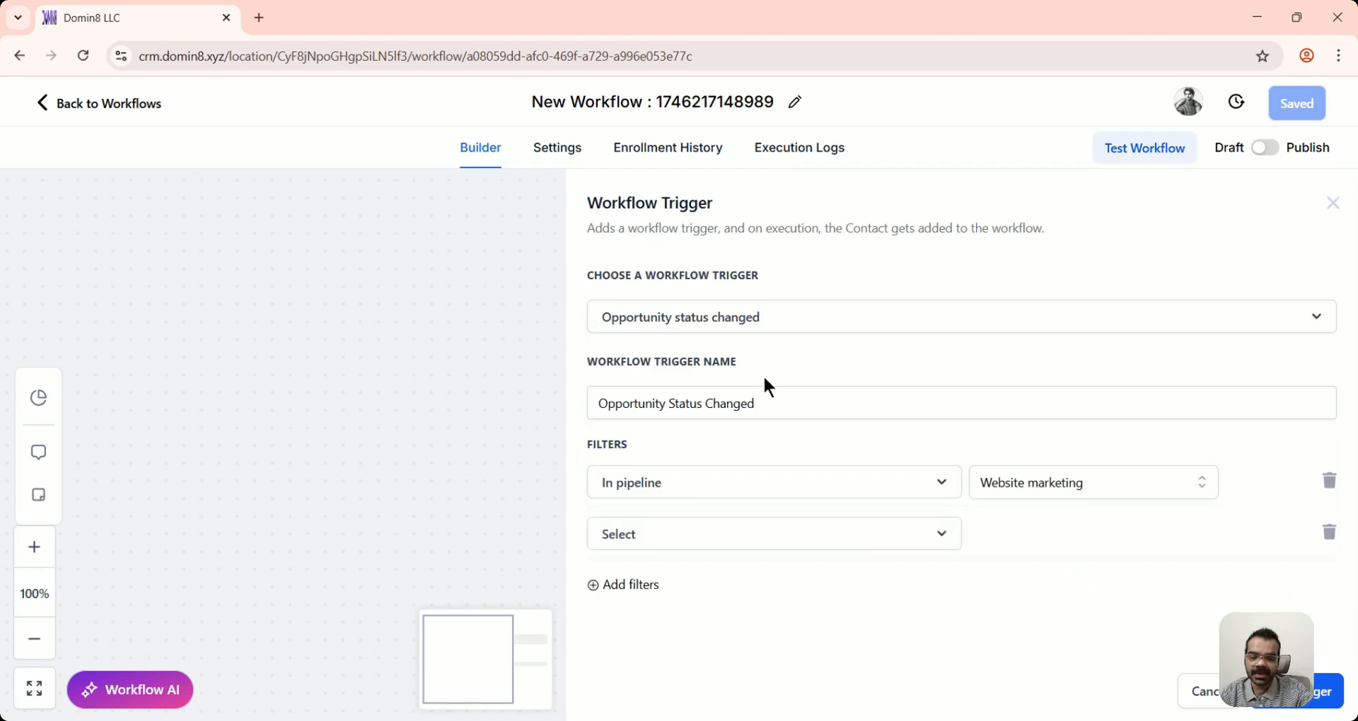
pyautogui.click(728, 538)
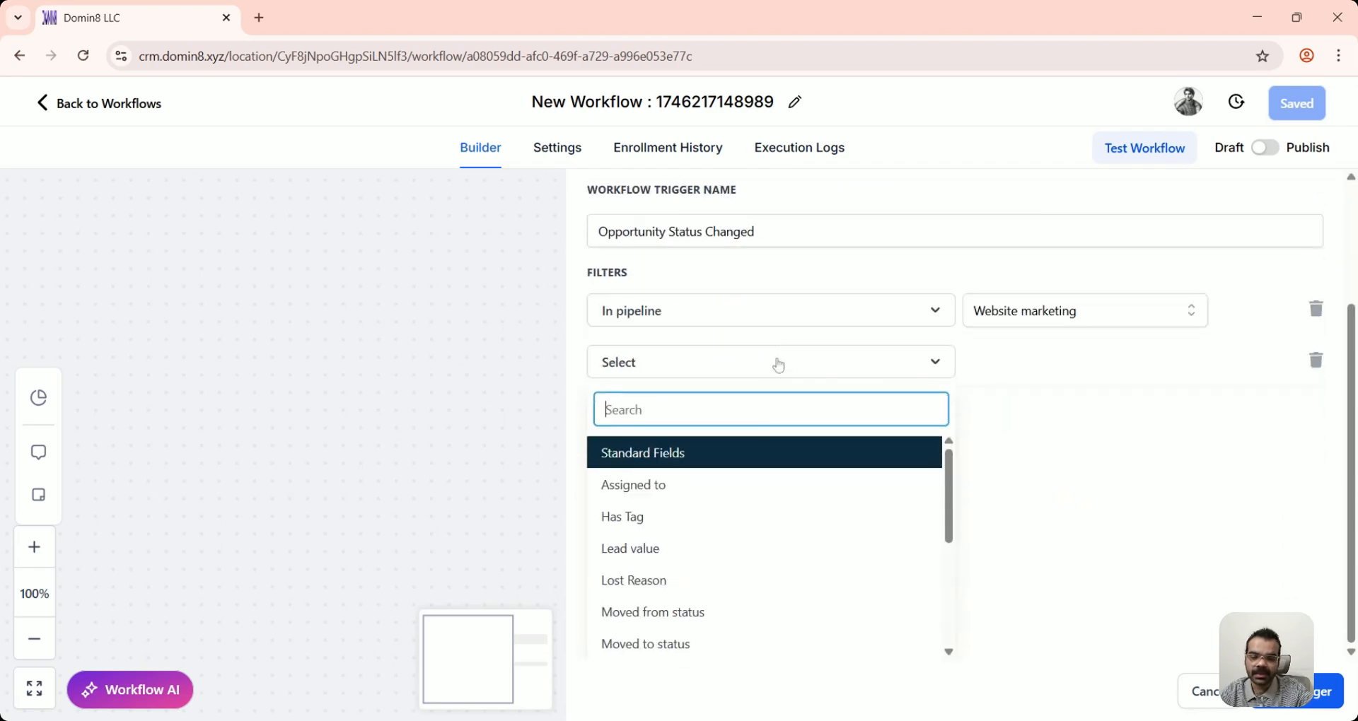
pyautogui.scroll(-1, 805, 482)
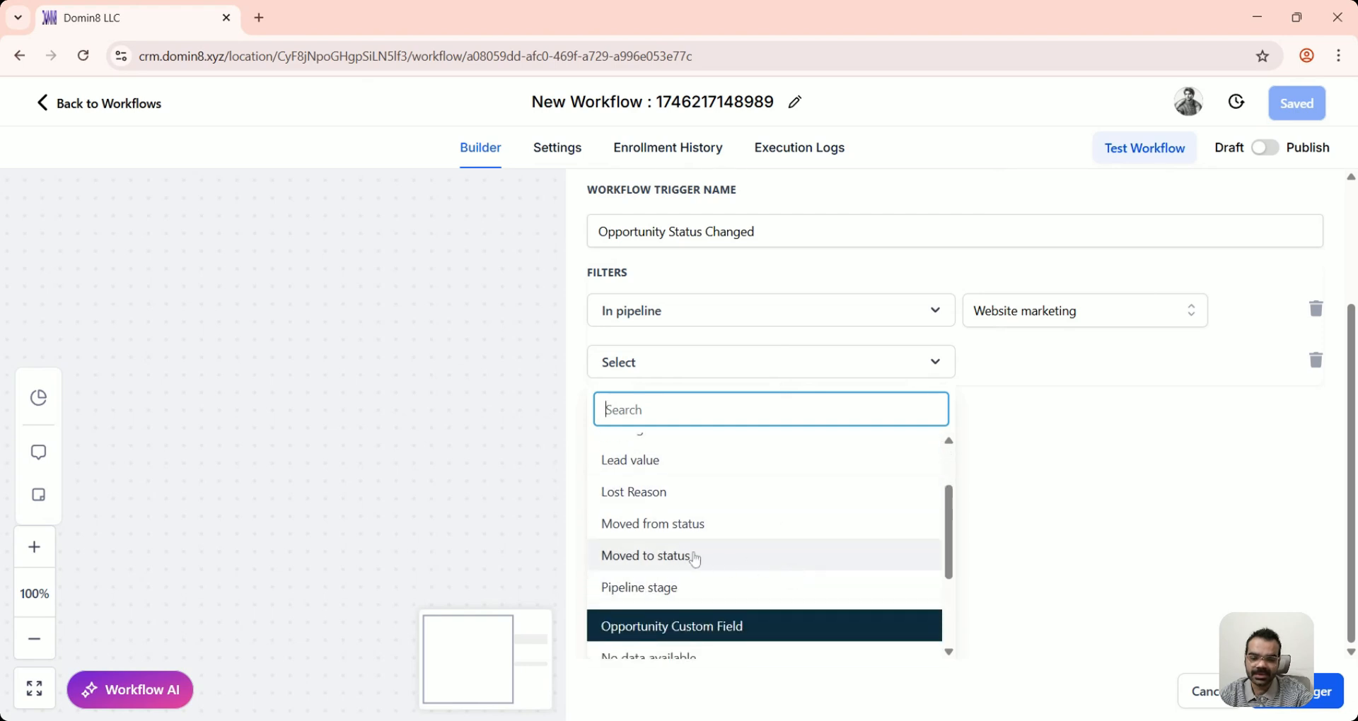
pyautogui.click(695, 535)
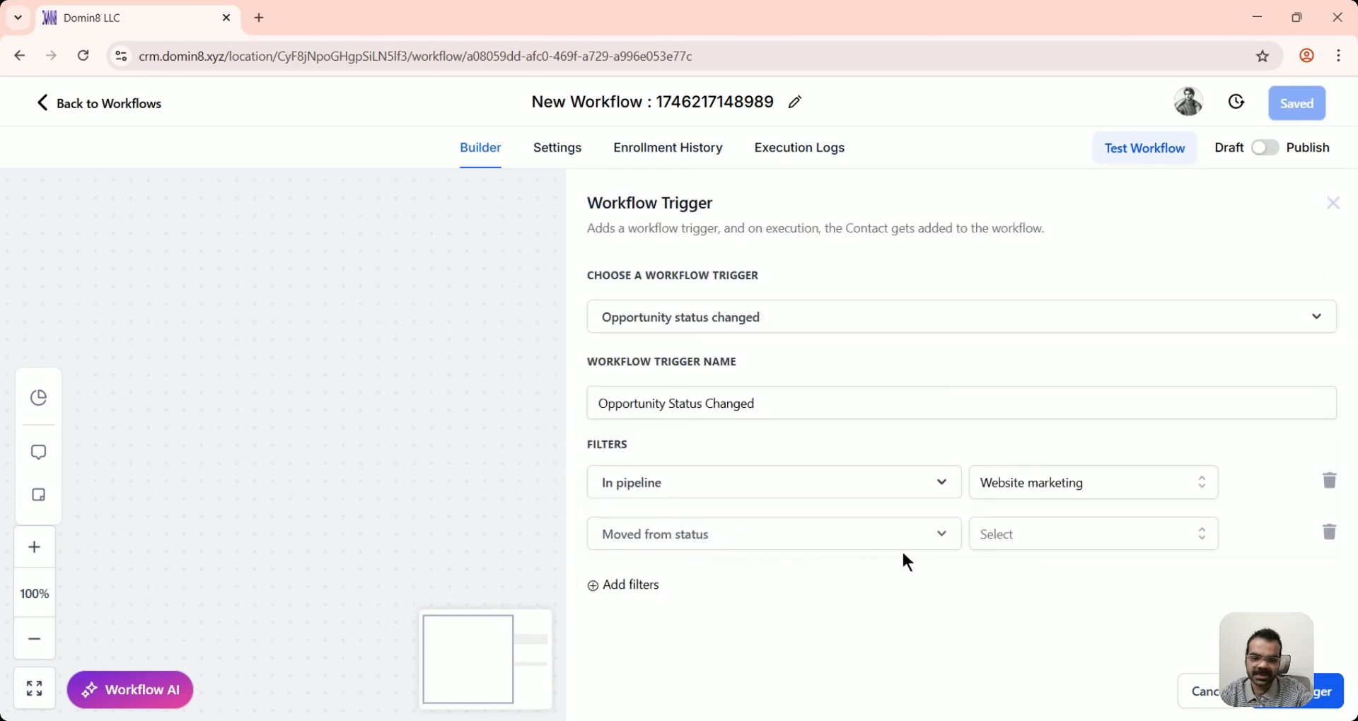
pyautogui.click(1040, 536)
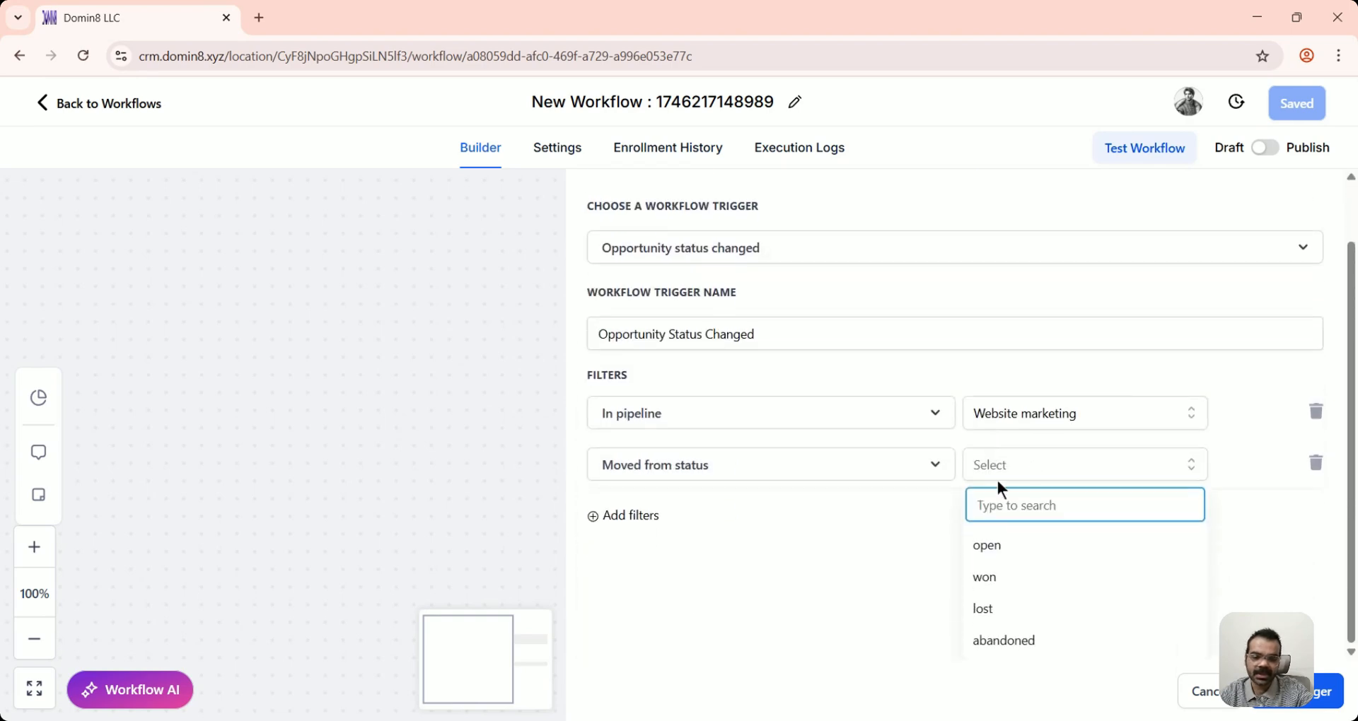
pyautogui.click(1317, 465)
# Step: Replace the second trigger filter with Pipeline stage set to Appointment booked
pyautogui.click(625, 535)
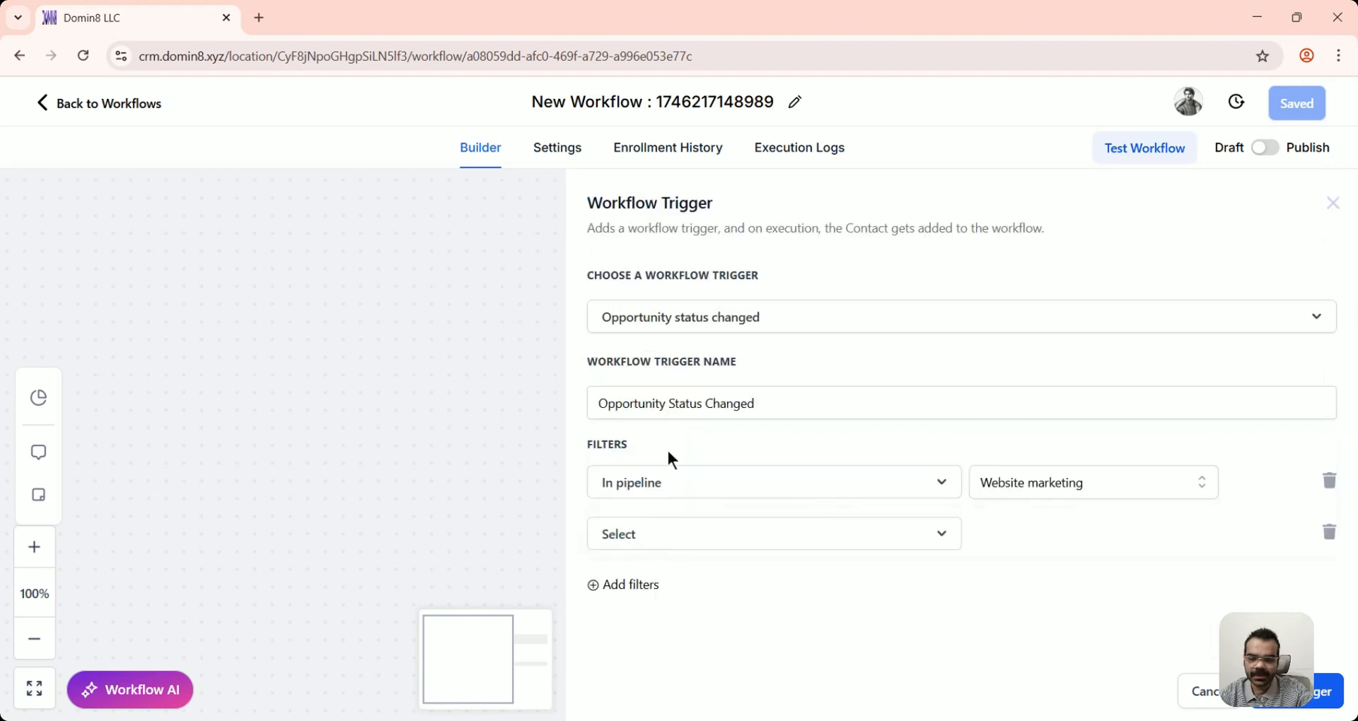
pyautogui.click(680, 540)
pyautogui.scroll(-3, 681, 502)
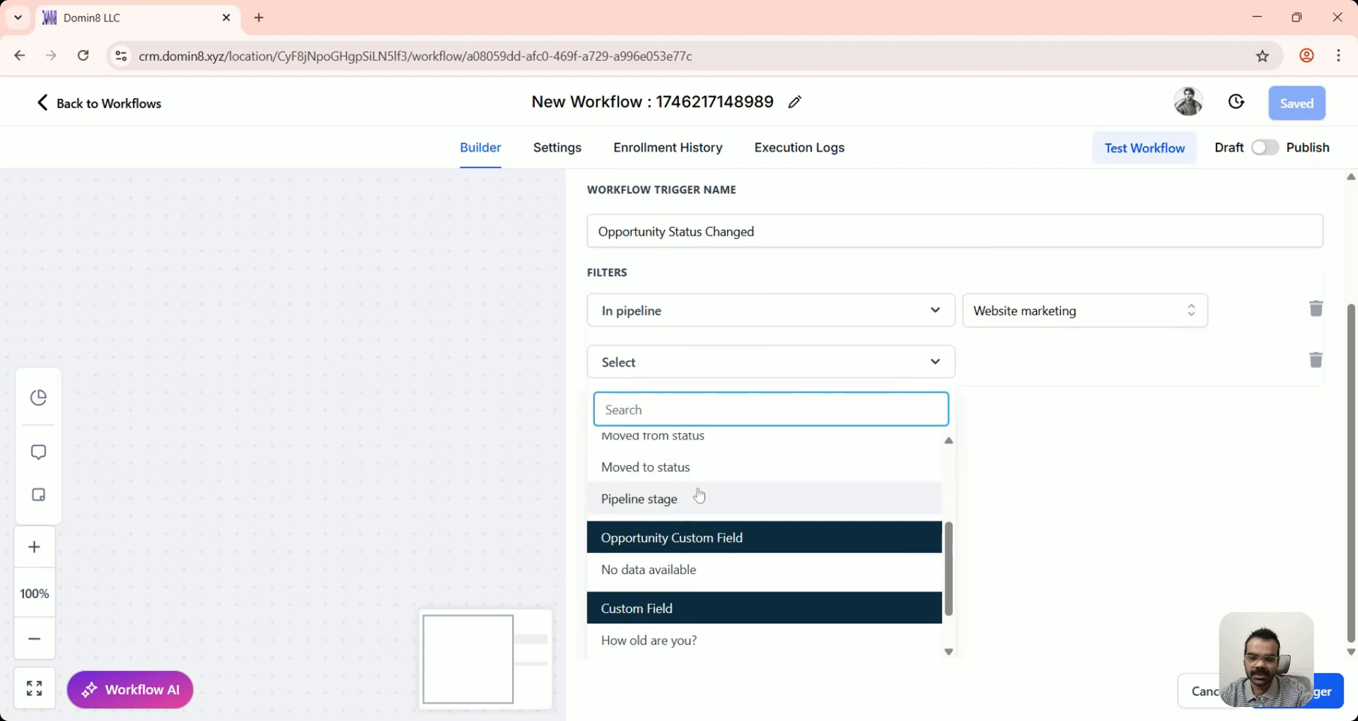
pyautogui.click(699, 499)
pyautogui.click(1027, 534)
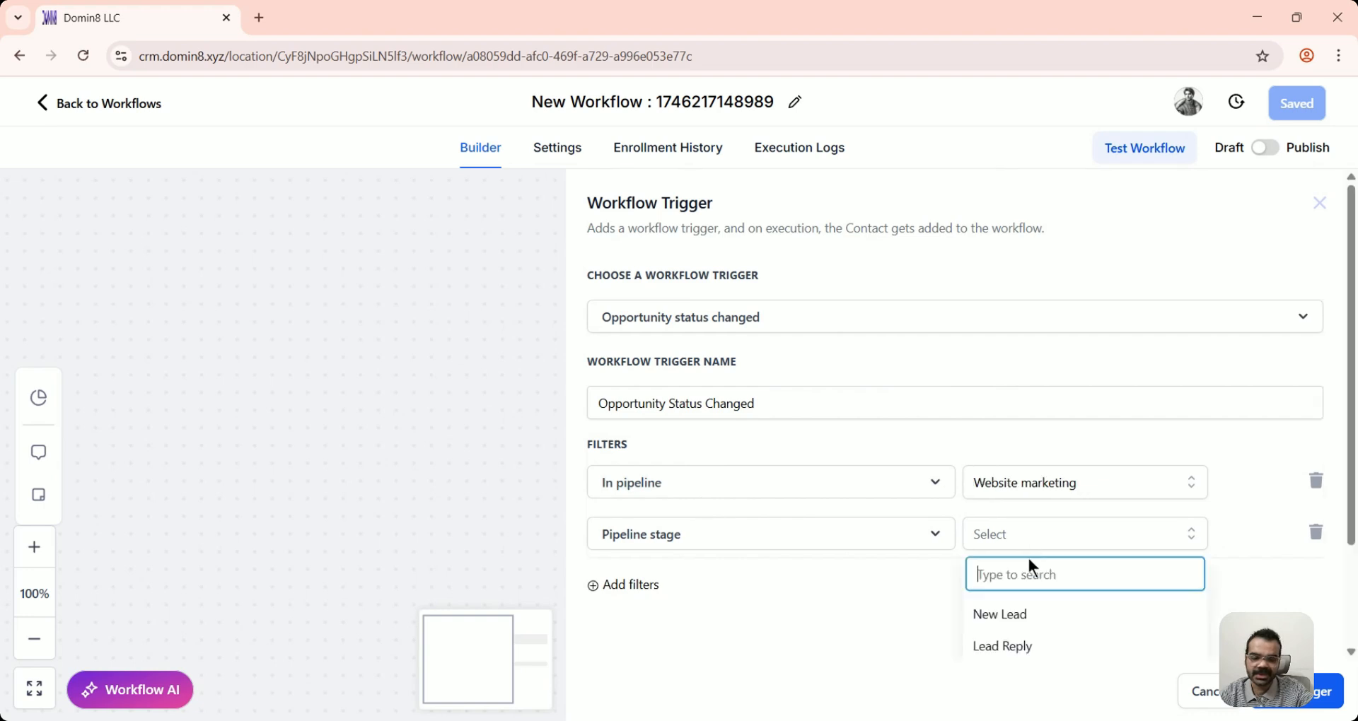
pyautogui.scroll(-2, 1032, 566)
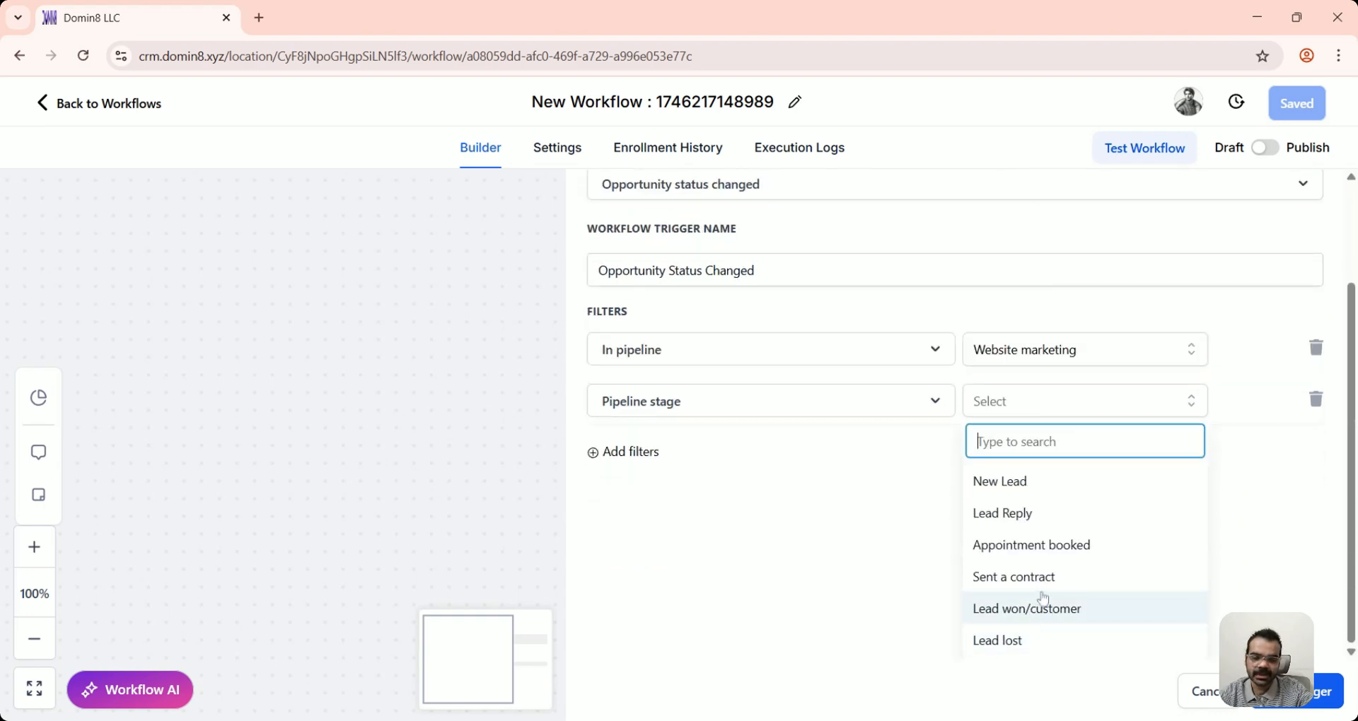
pyautogui.click(1034, 546)
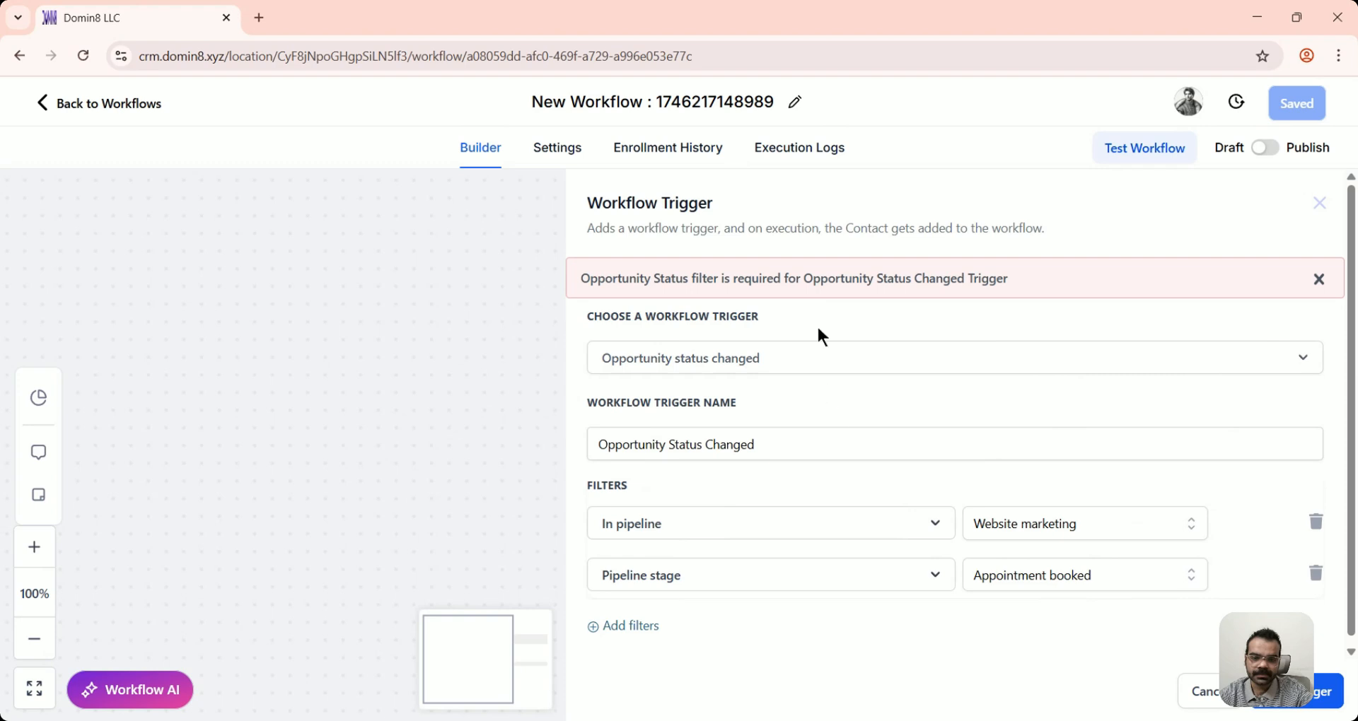
# Step: Add a Moved from status filter set to open and save the Opportunity Status Changed trigger
pyautogui.scroll(-1, 954, 354)
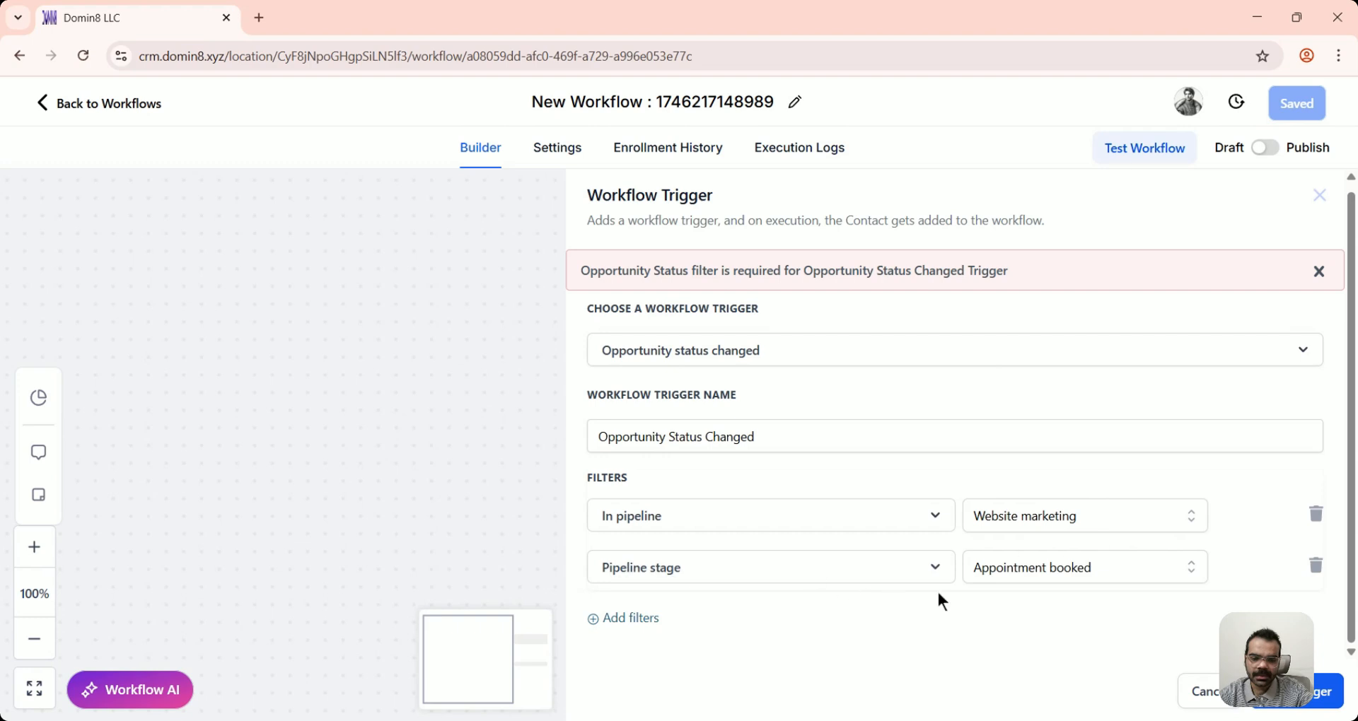
pyautogui.click(631, 619)
pyautogui.scroll(-1, 657, 575)
pyautogui.click(683, 558)
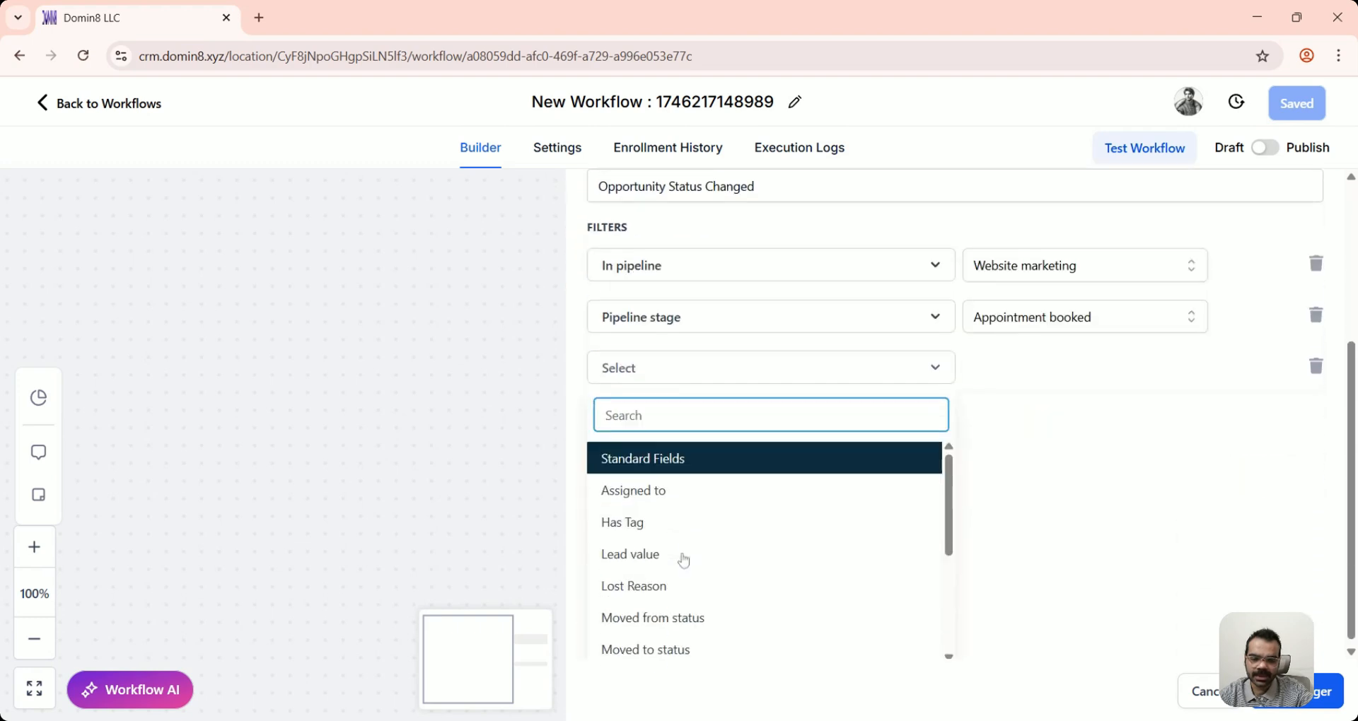
pyautogui.scroll(-2, 693, 538)
pyautogui.scroll(2, 693, 541)
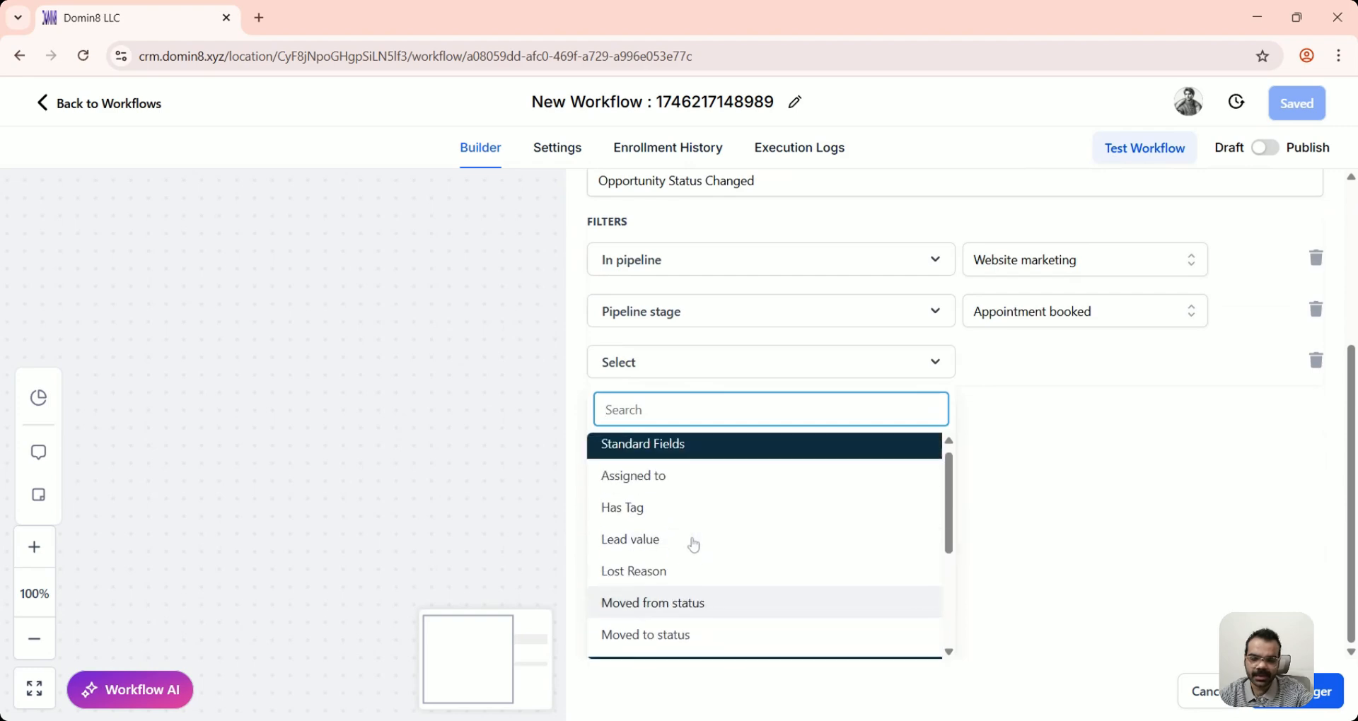
pyautogui.scroll(-2, 694, 546)
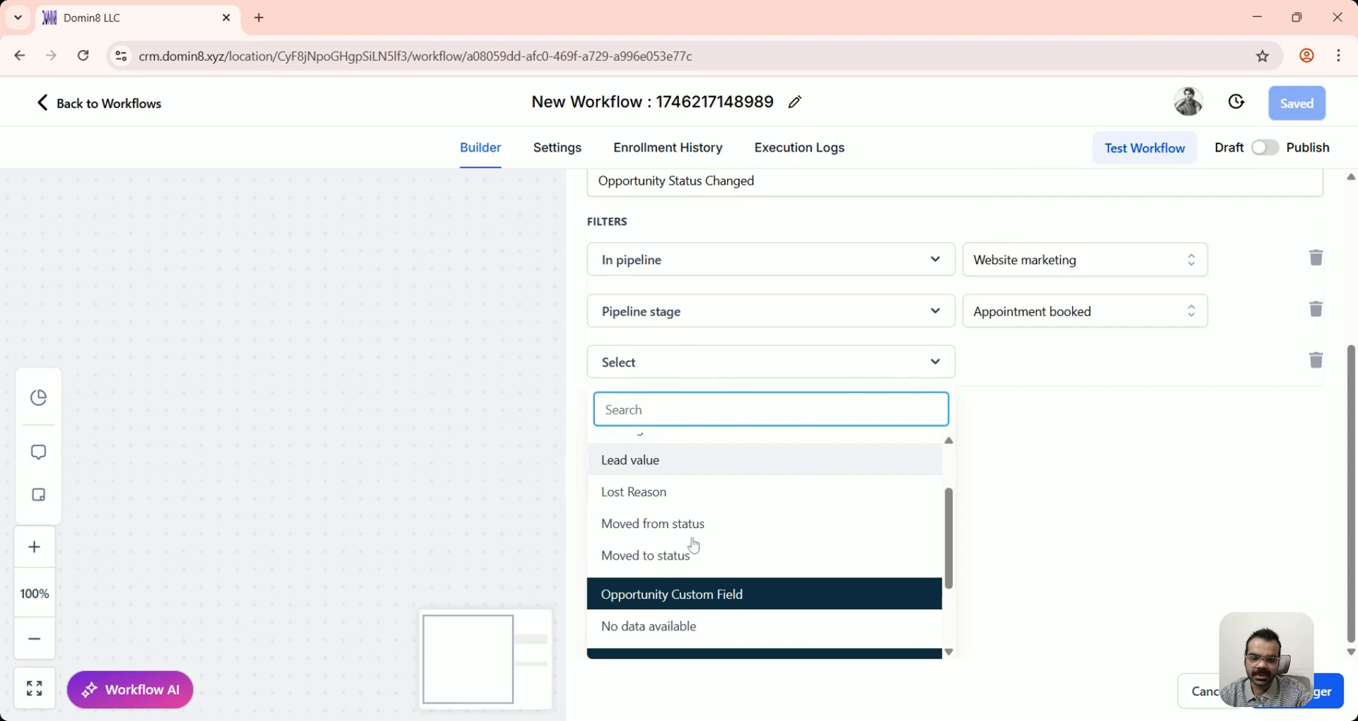
pyautogui.scroll(2, 695, 564)
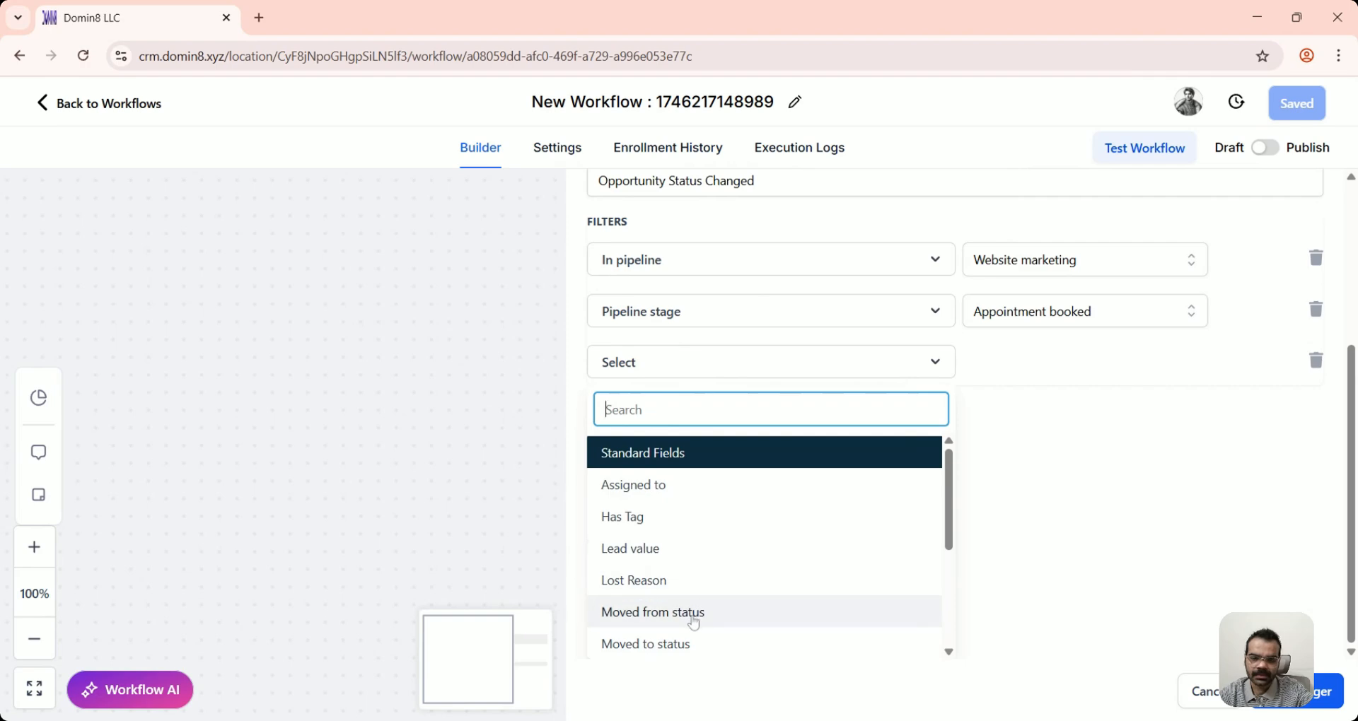
pyautogui.click(693, 612)
pyautogui.click(964, 543)
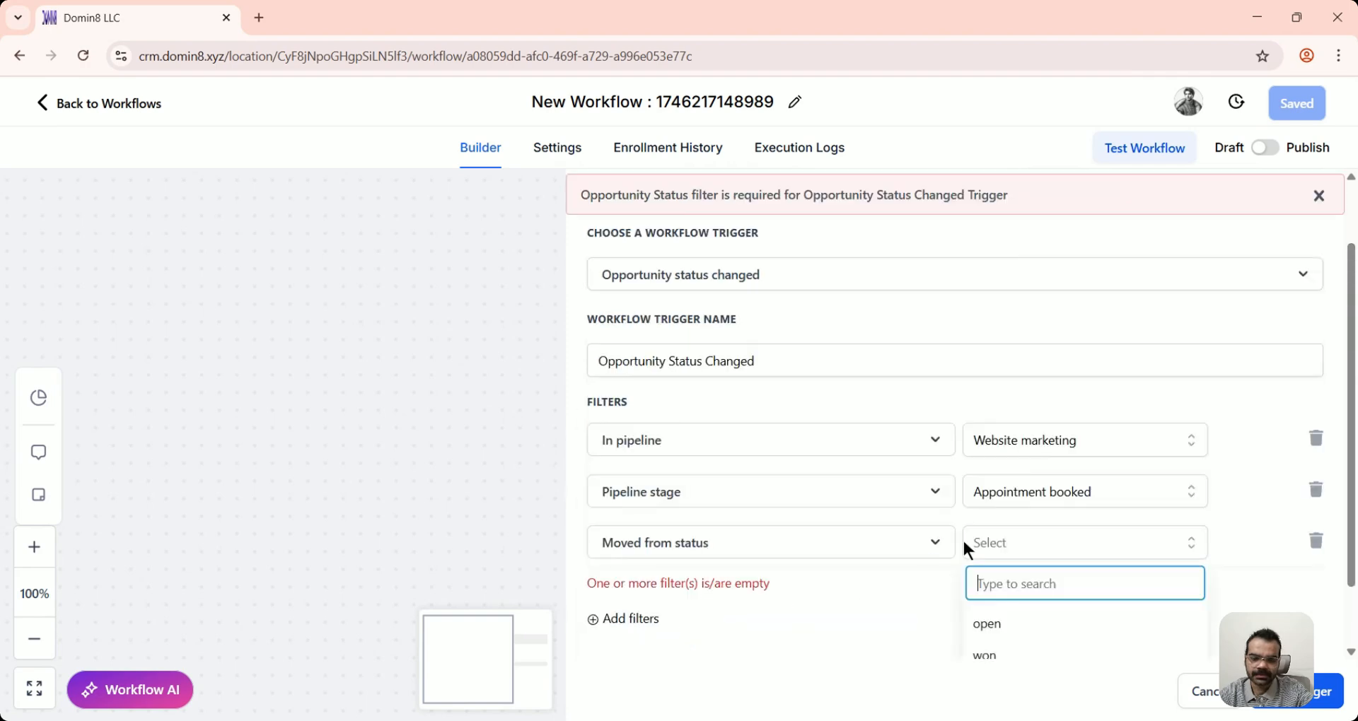
pyautogui.click(990, 625)
pyautogui.click(1328, 695)
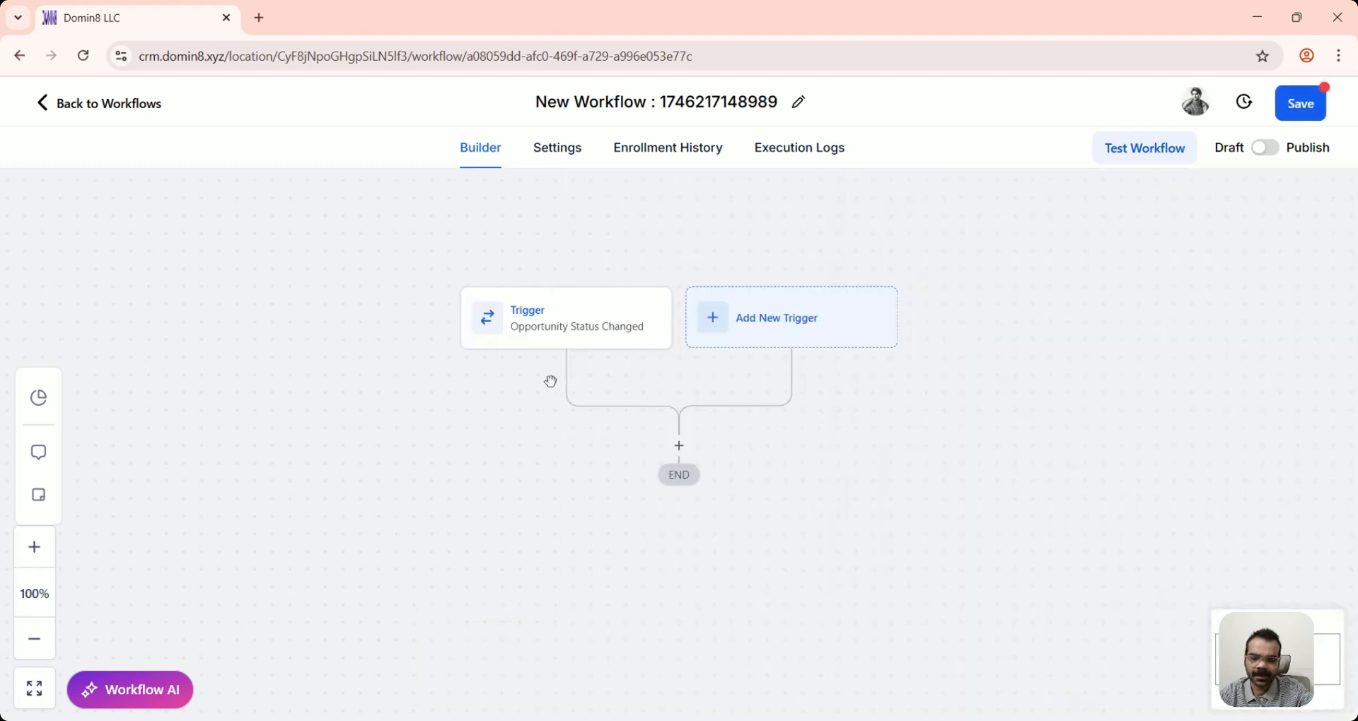
# Step: Add a Send Email action below the trigger, searching the actions for "send"
pyautogui.click(679, 402)
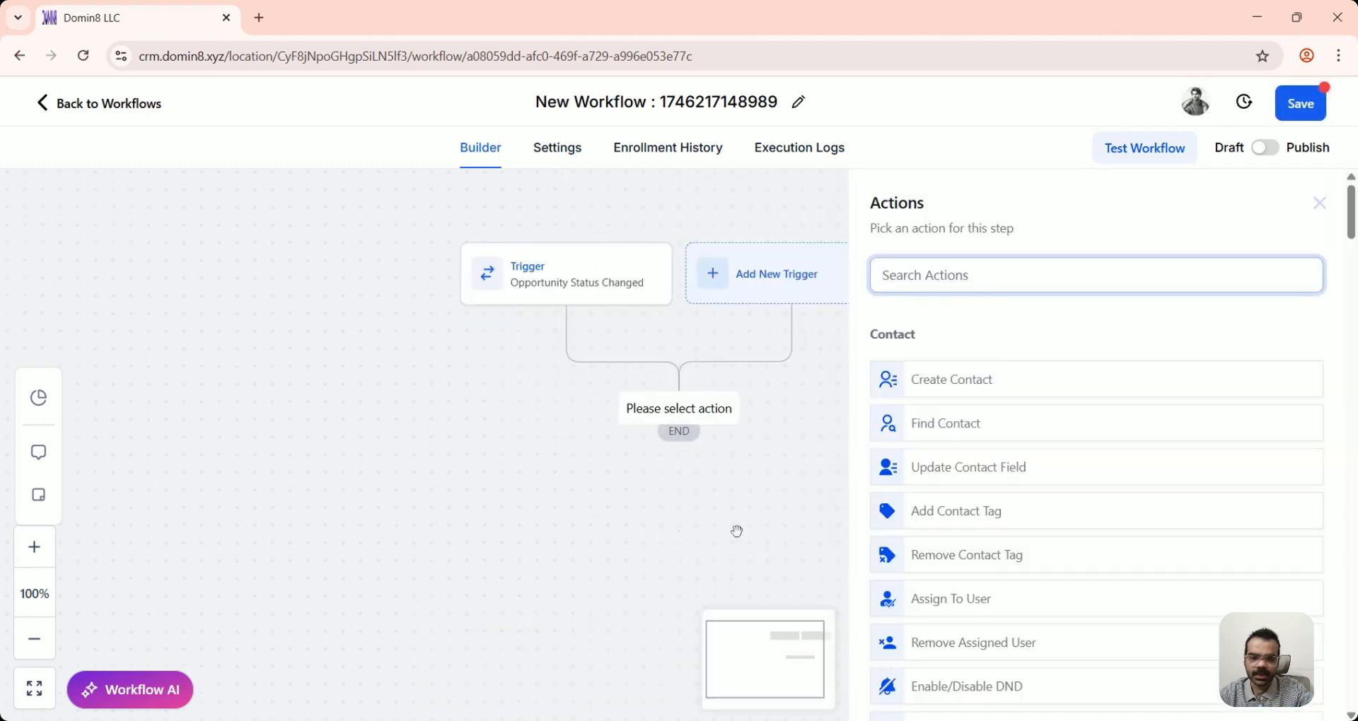
pyautogui.write('send')
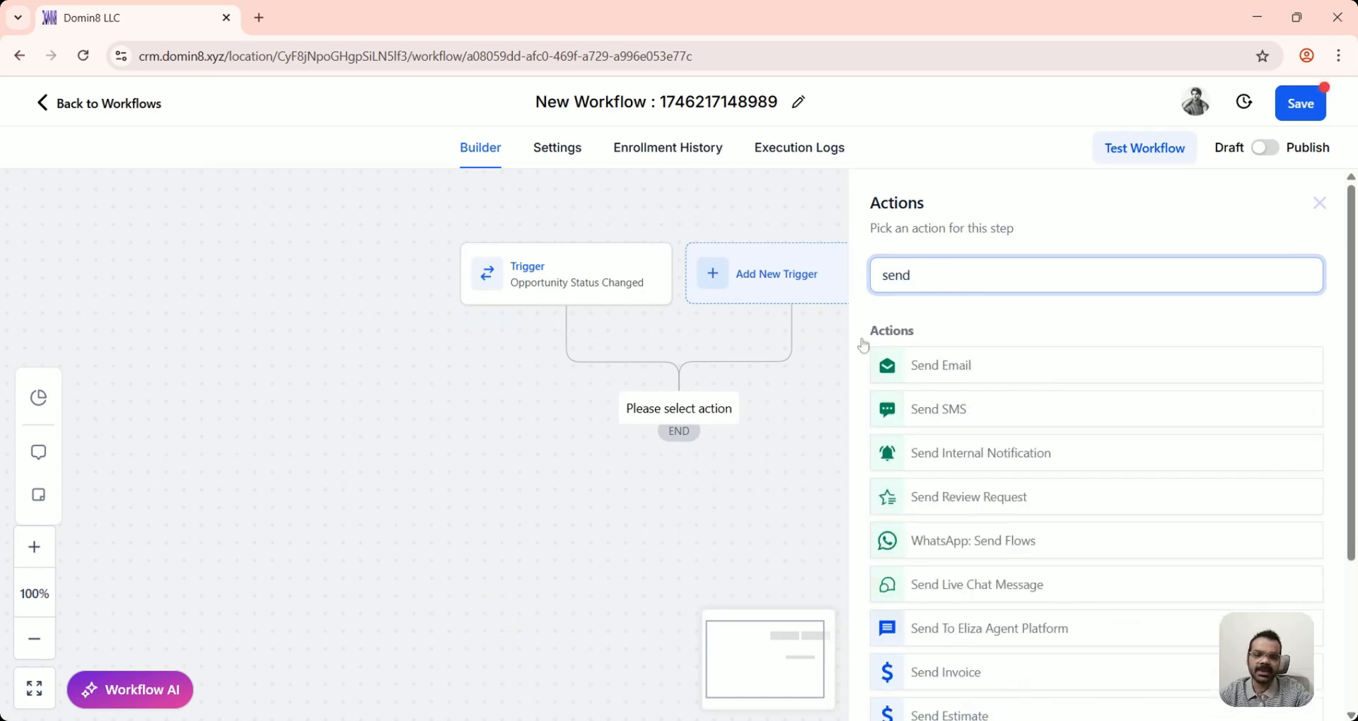
pyautogui.click(926, 367)
# Step: Set the email subject to "Hey {{contact.first_name}}, you can book your appointment", inserting the contact's first name as a custom value
pyautogui.scroll(-5, 1049, 485)
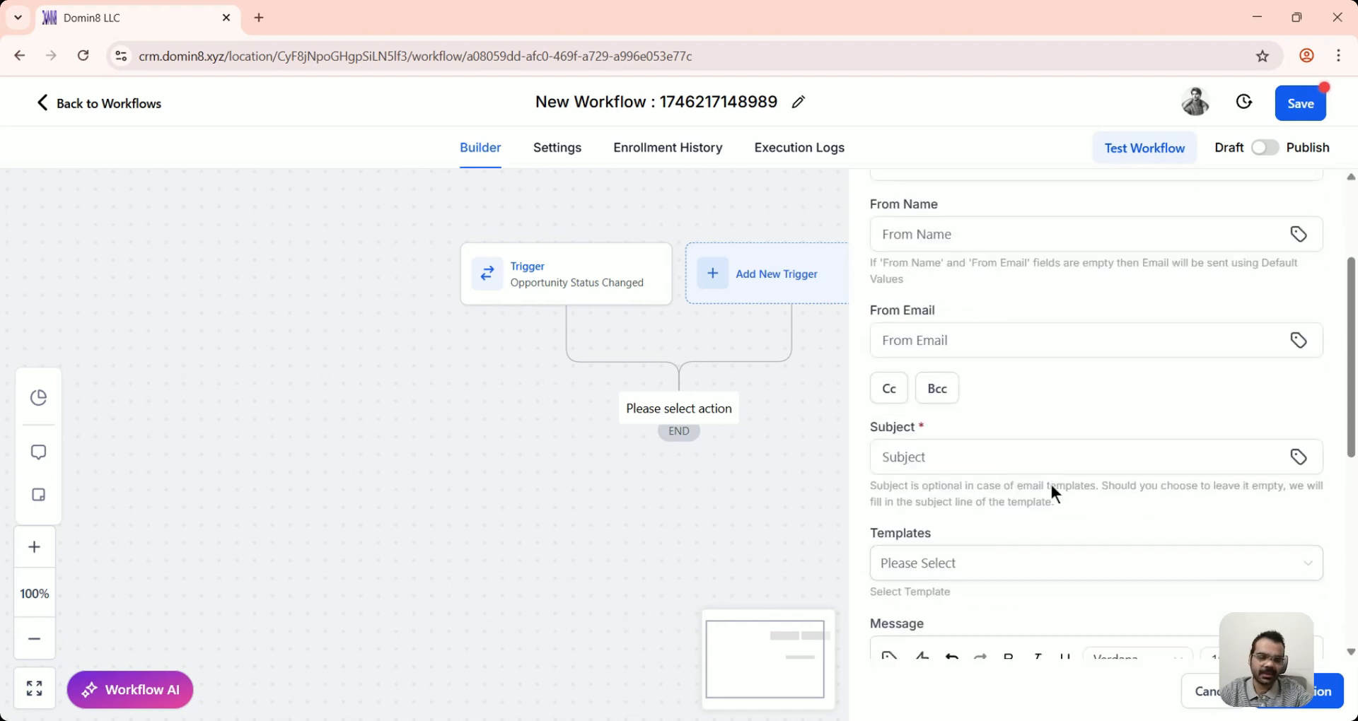
pyautogui.scroll(3, 976, 346)
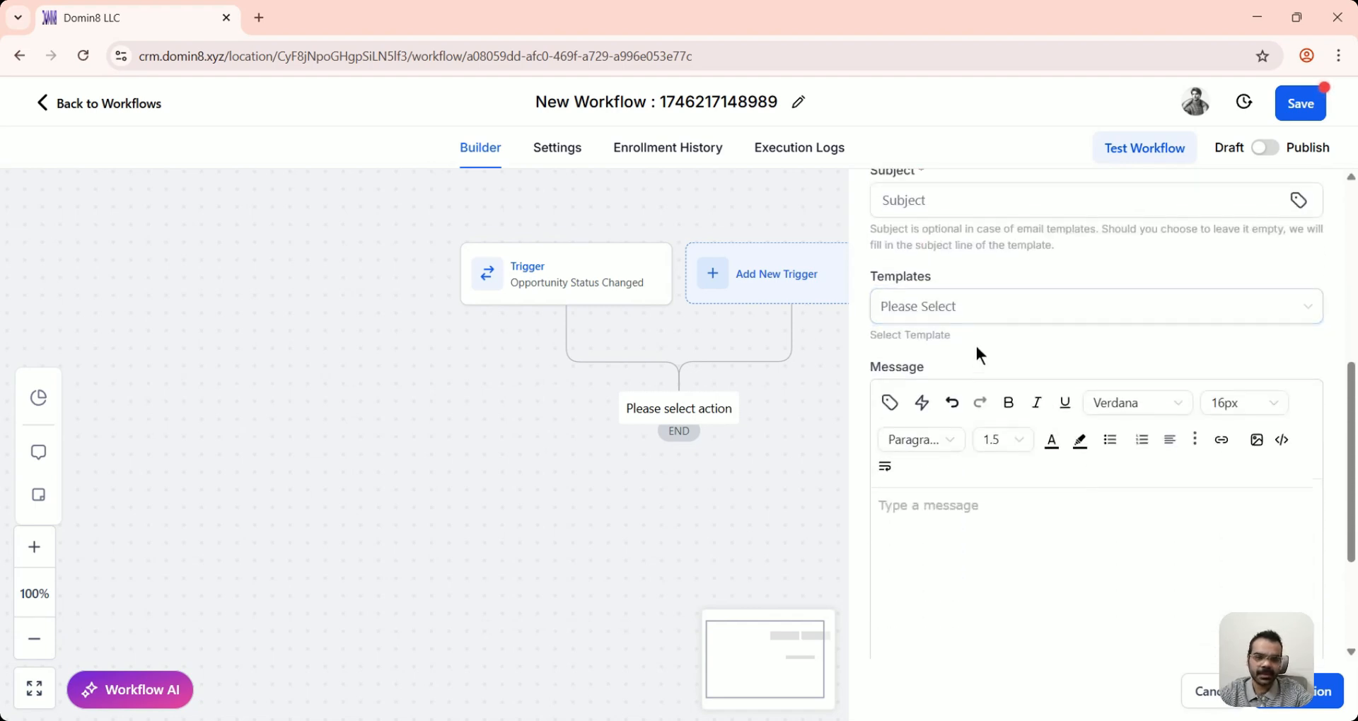
pyautogui.click(990, 368)
pyautogui.write('H')
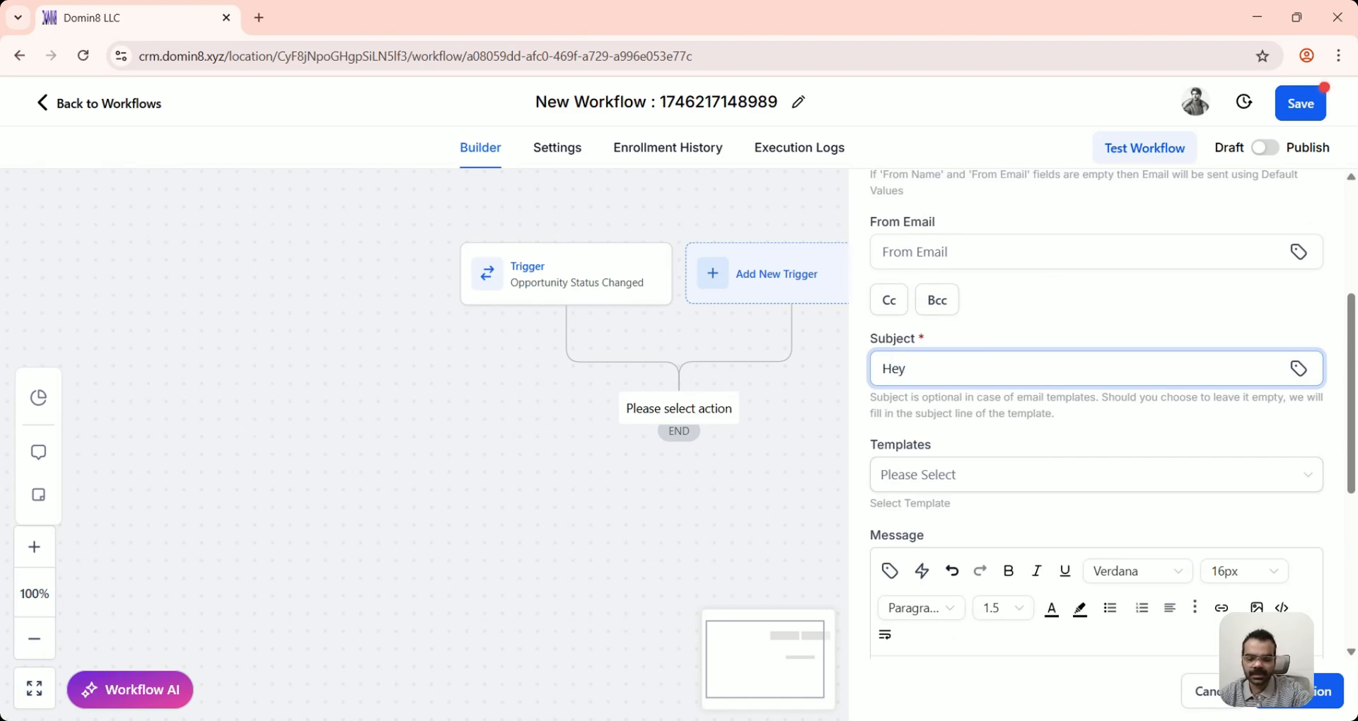
pyautogui.write('ey')
pyautogui.click(1299, 368)
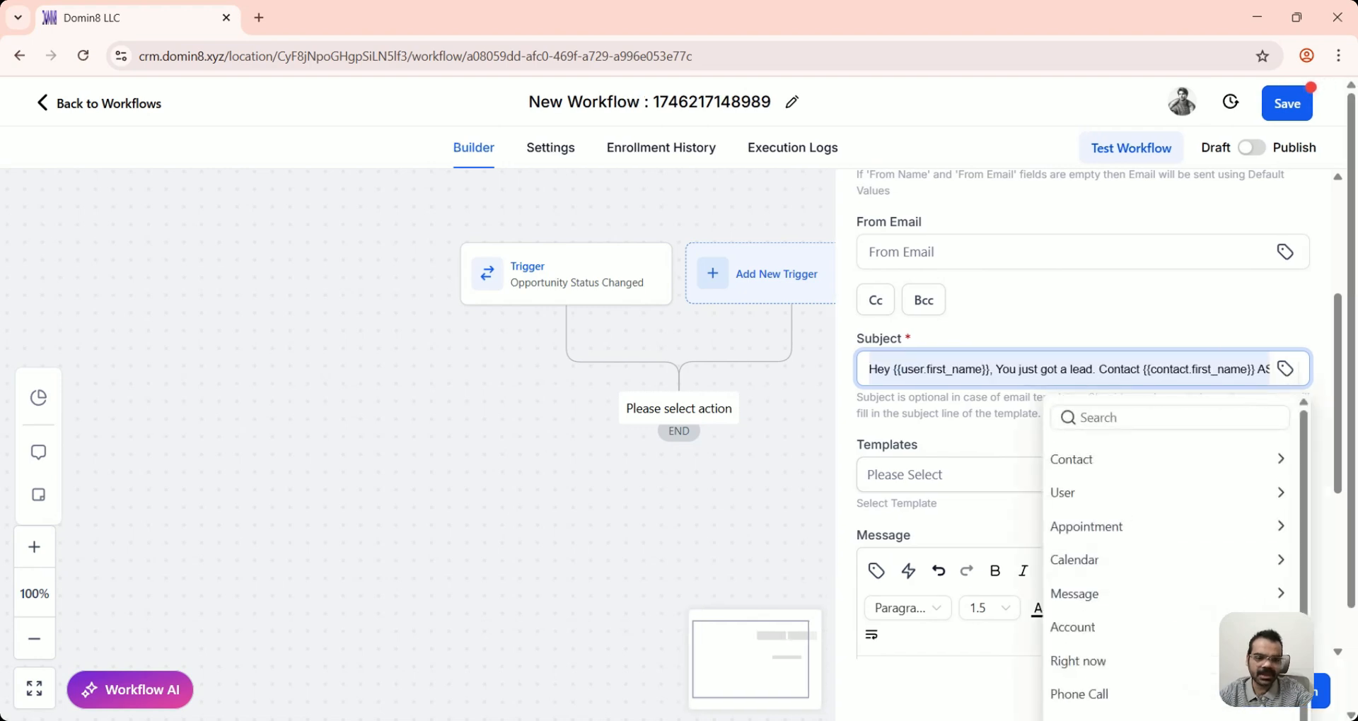
pyautogui.click(1092, 458)
pyautogui.click(1082, 511)
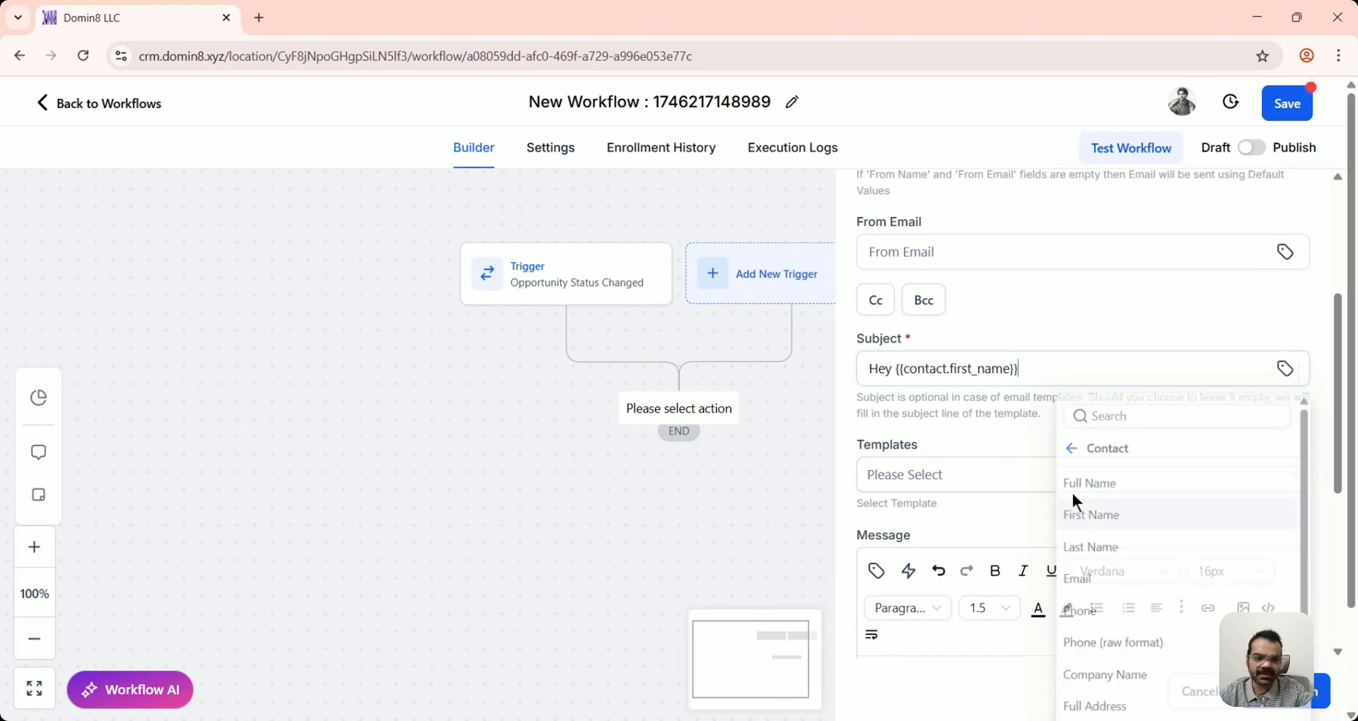
pyautogui.write(', you ')
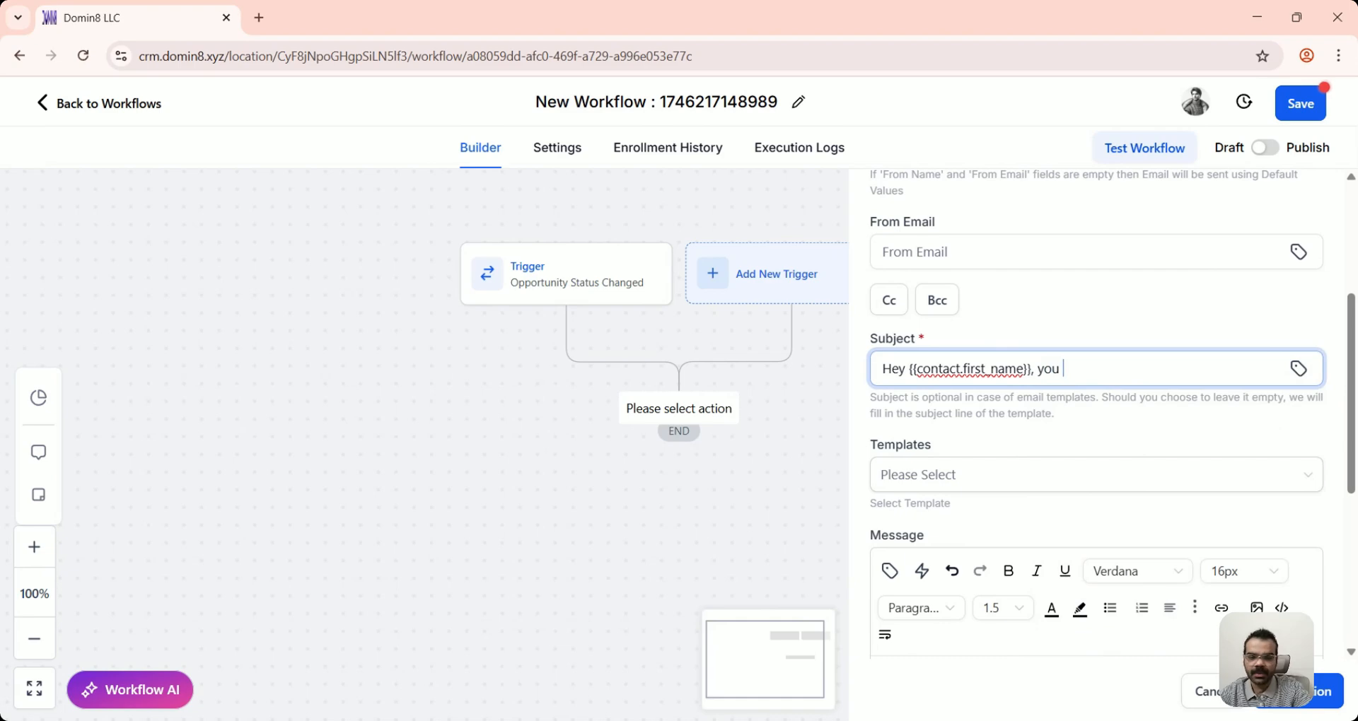
pyautogui.write('can')
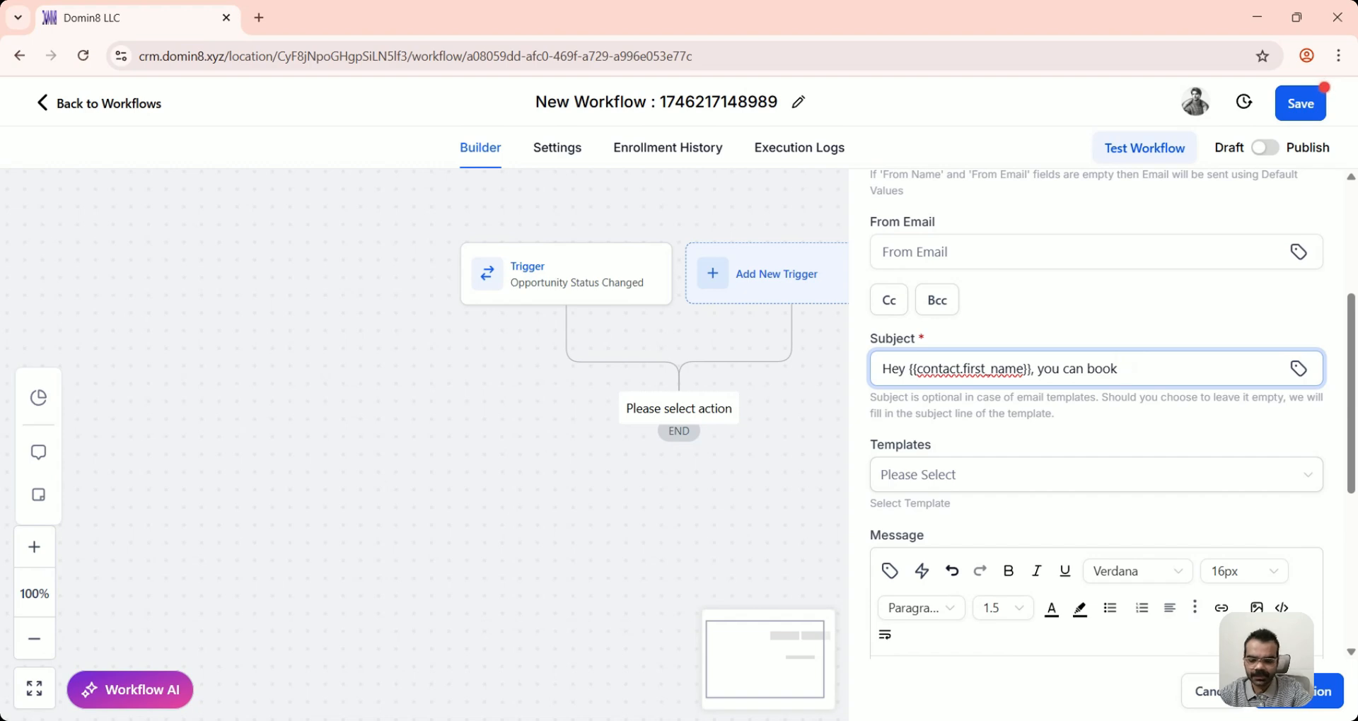
pyautogui.write('book your appoi')
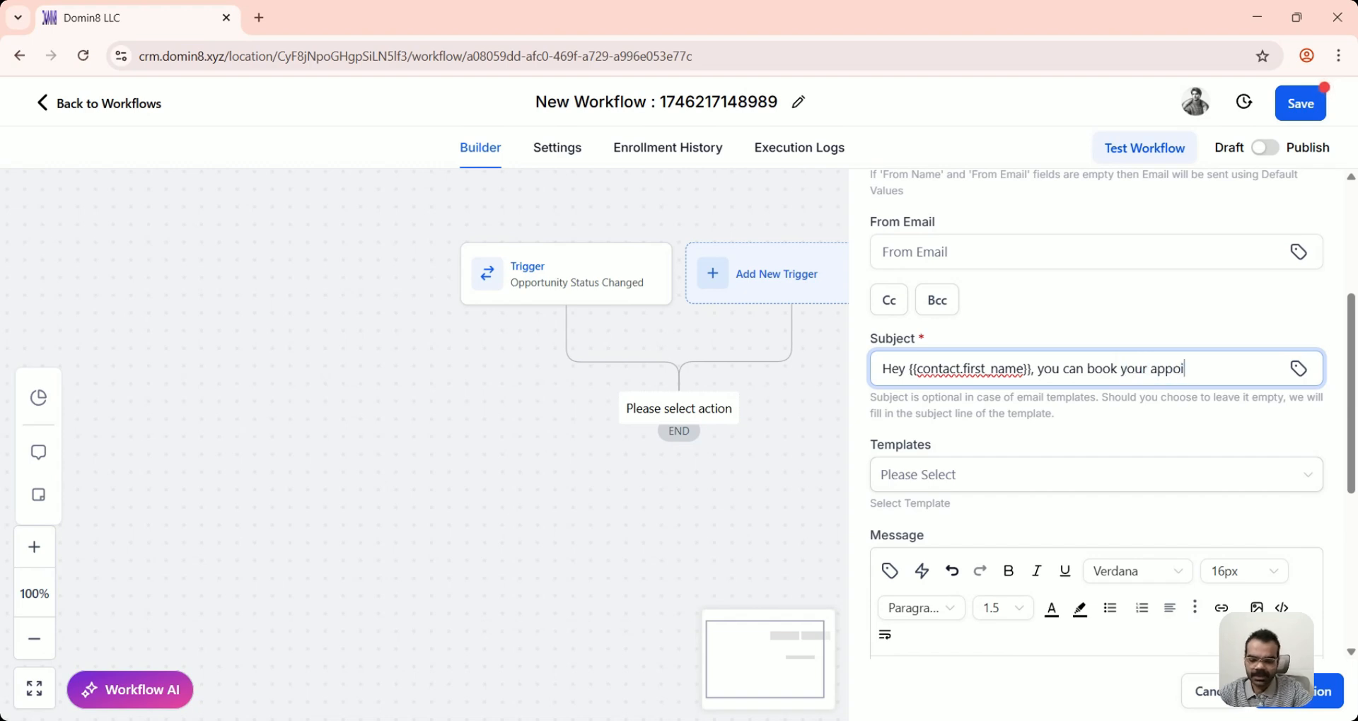
pyautogui.write('ntment')
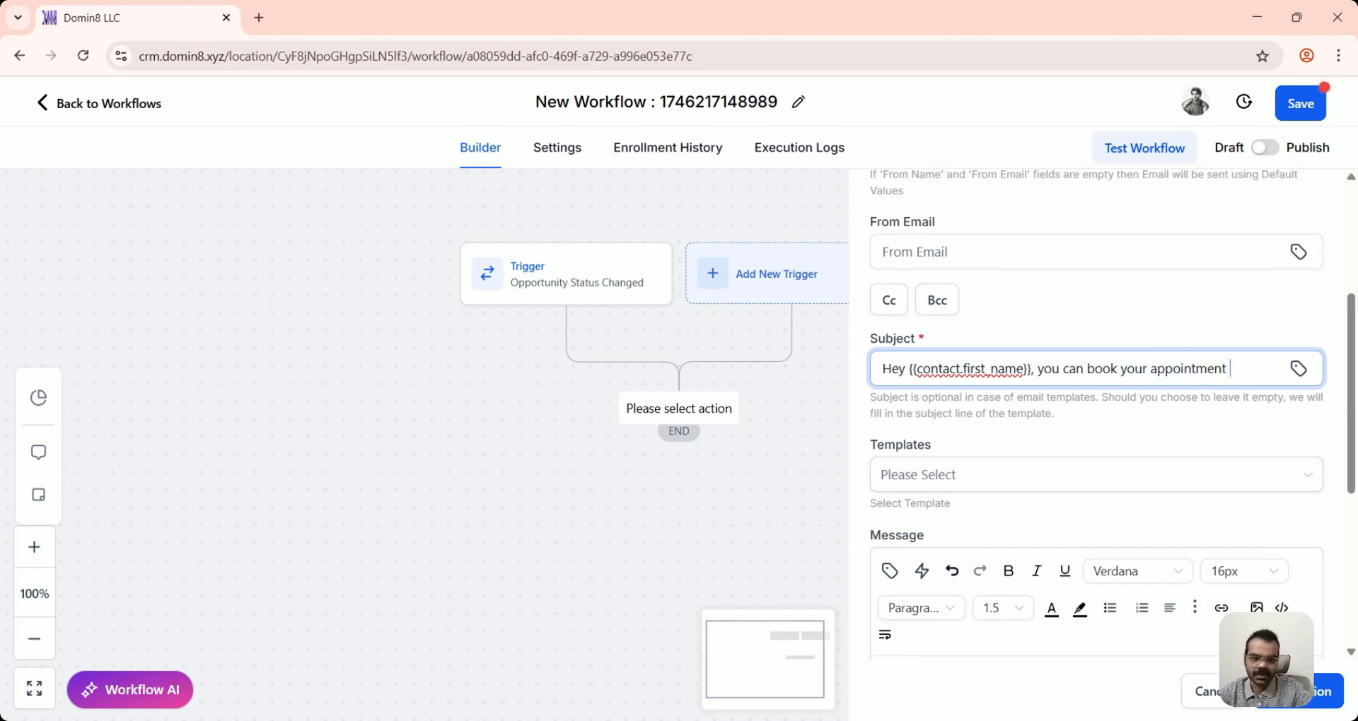
# Step: Write the email message "Here is the link to book your appt." and save the action
pyautogui.scroll(-5, 975, 503)
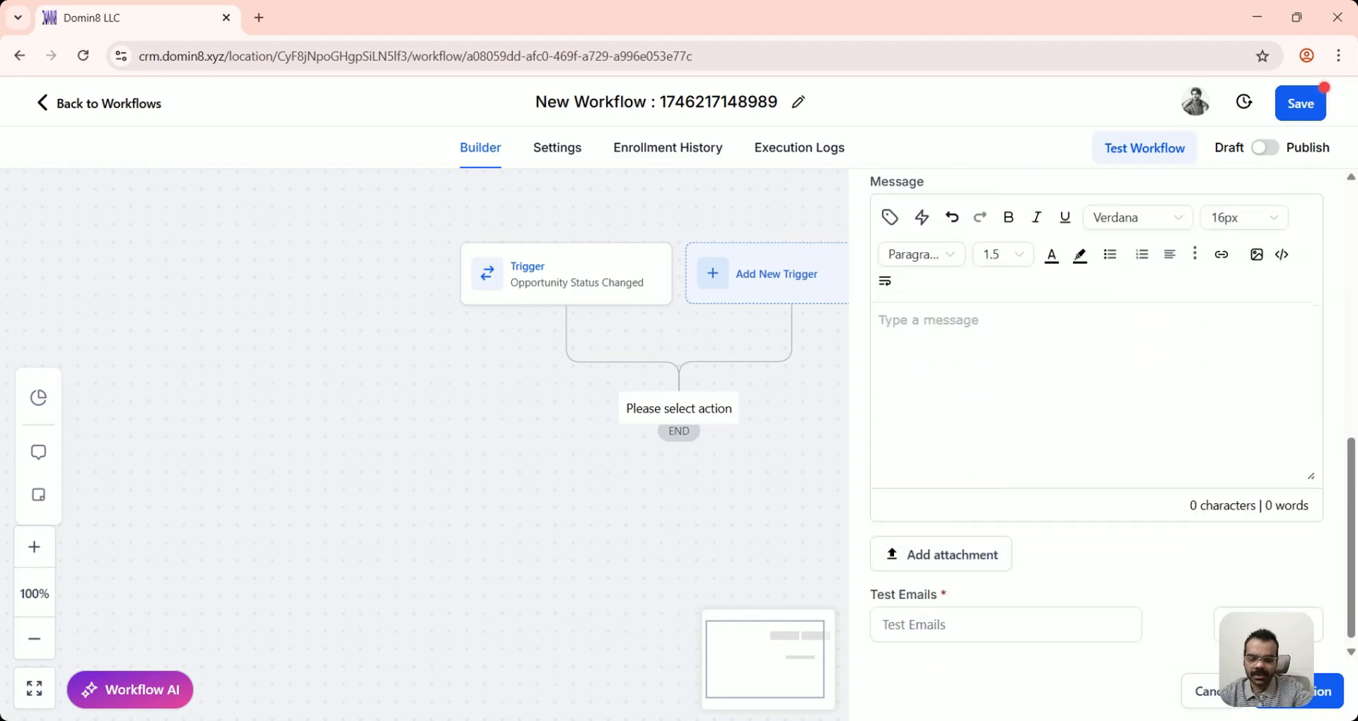
pyautogui.write('Here is the ')
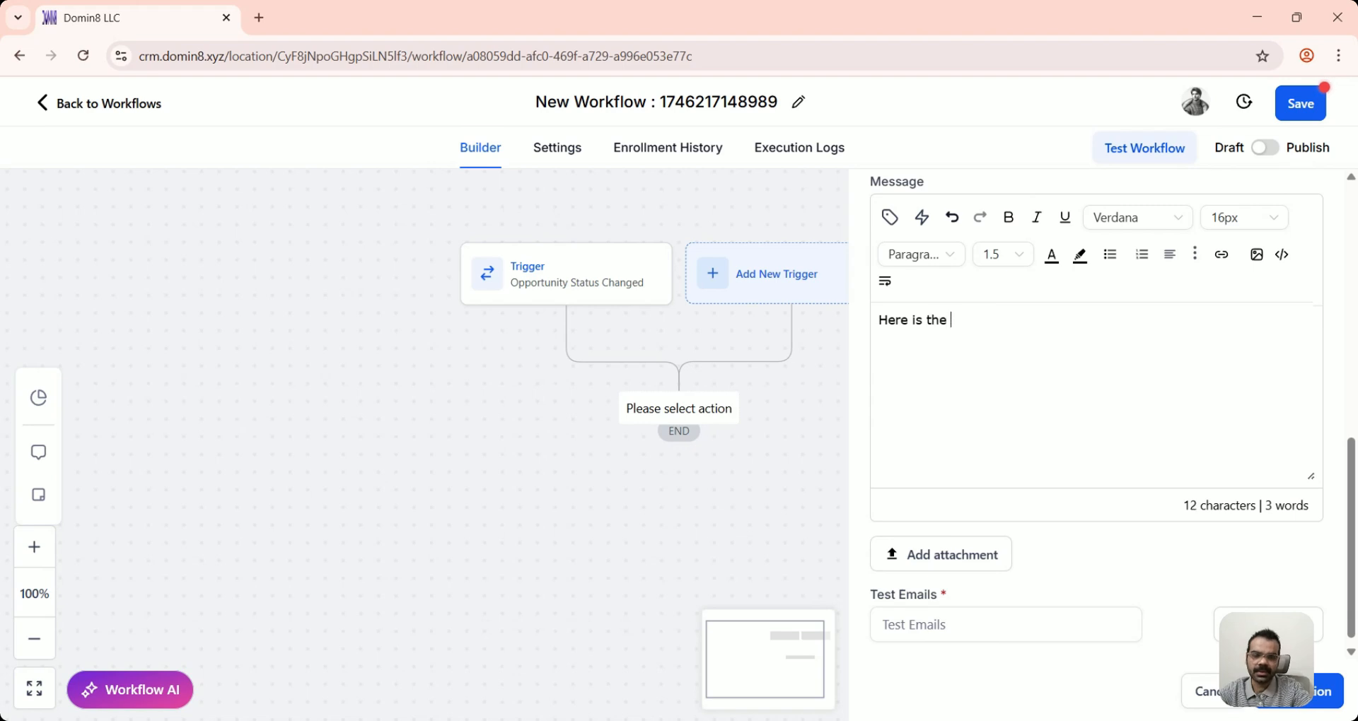
pyautogui.write('link to b')
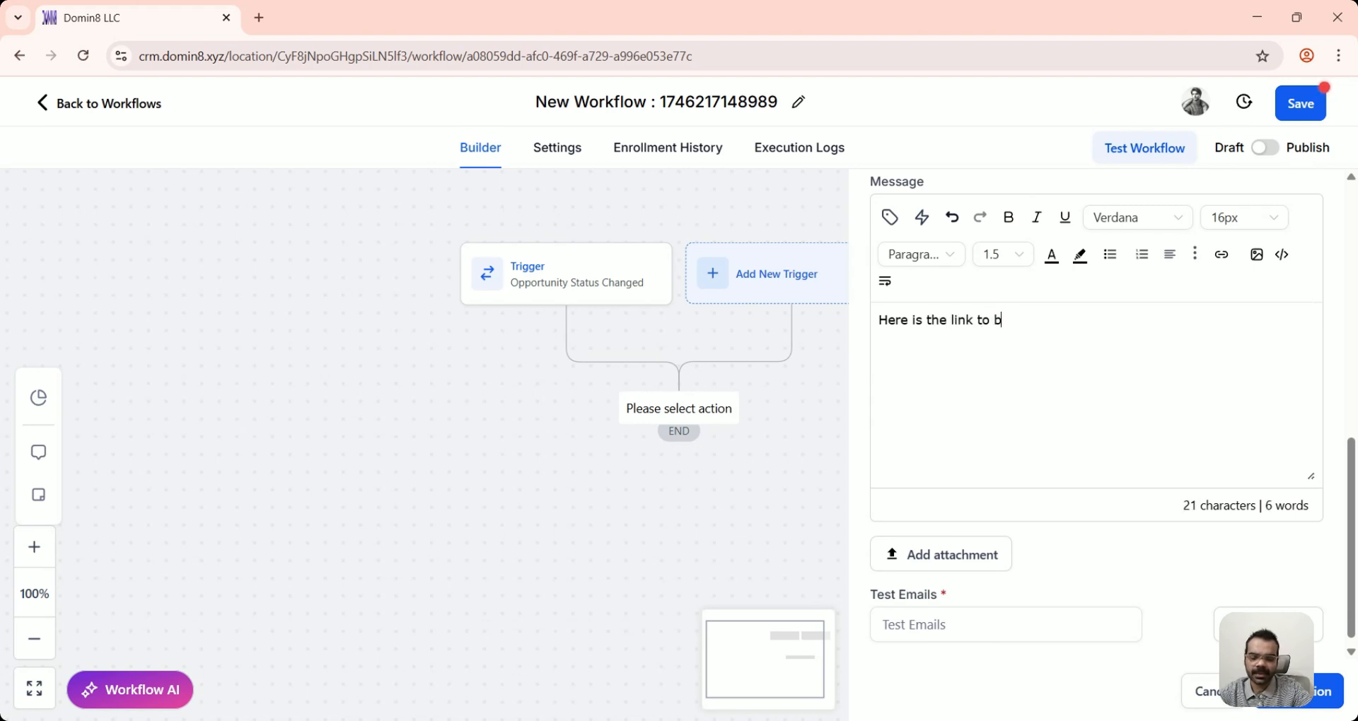
pyautogui.write('ook your appt.')
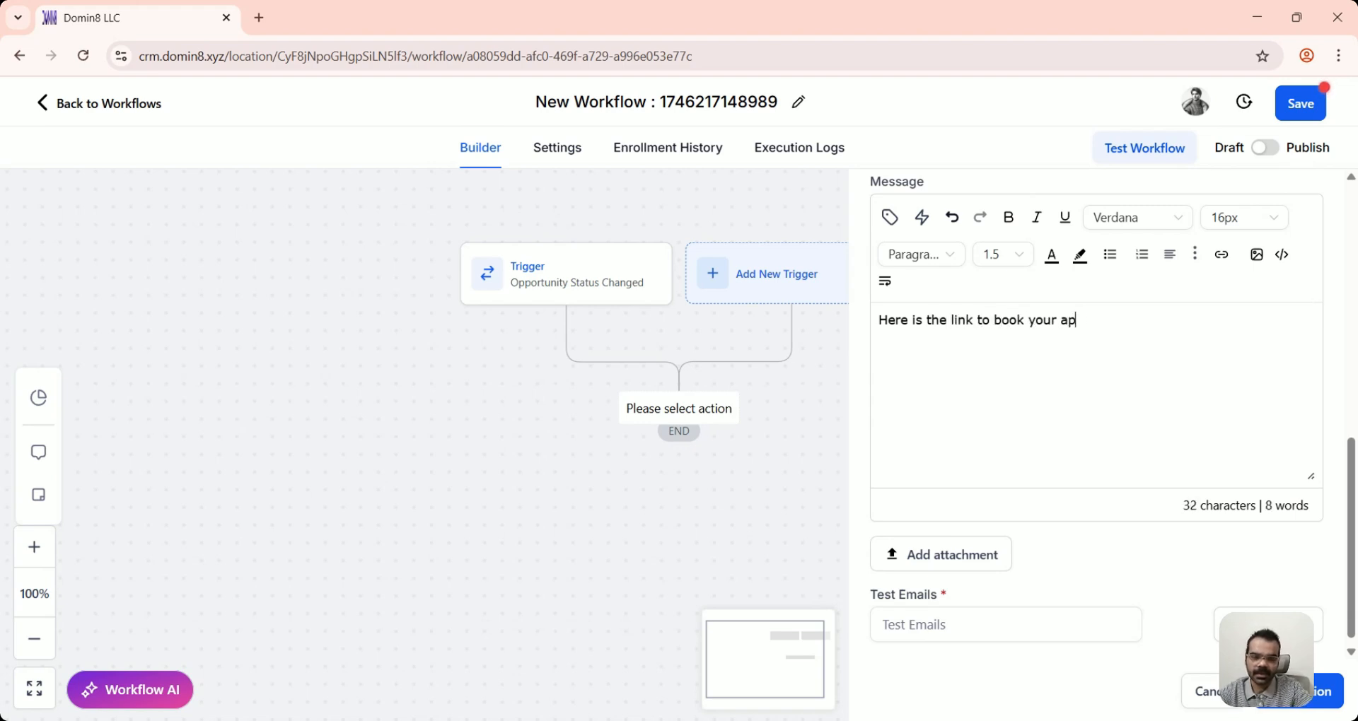
pyautogui.click(1314, 707)
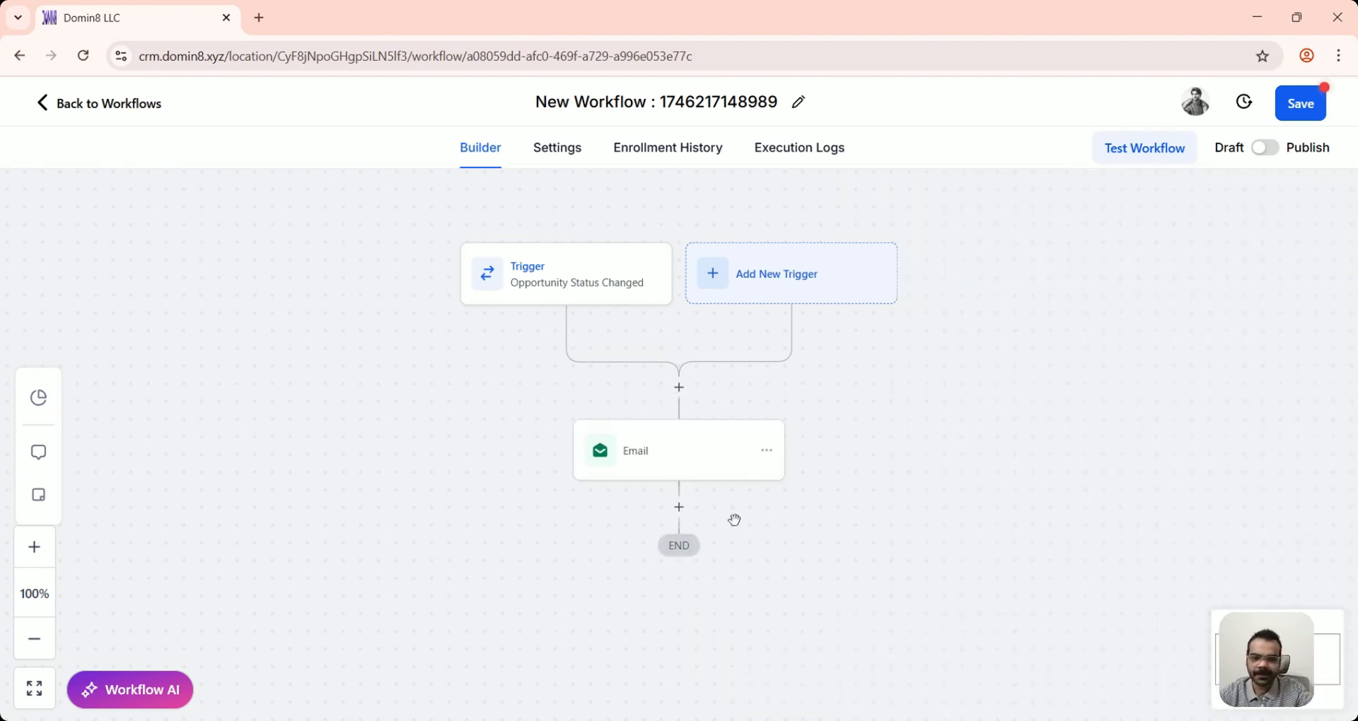
# Step: Publish and save the workflow, and rename it "Stage changed to appointment booked."
pyautogui.click(1267, 148)
pyautogui.click(700, 104)
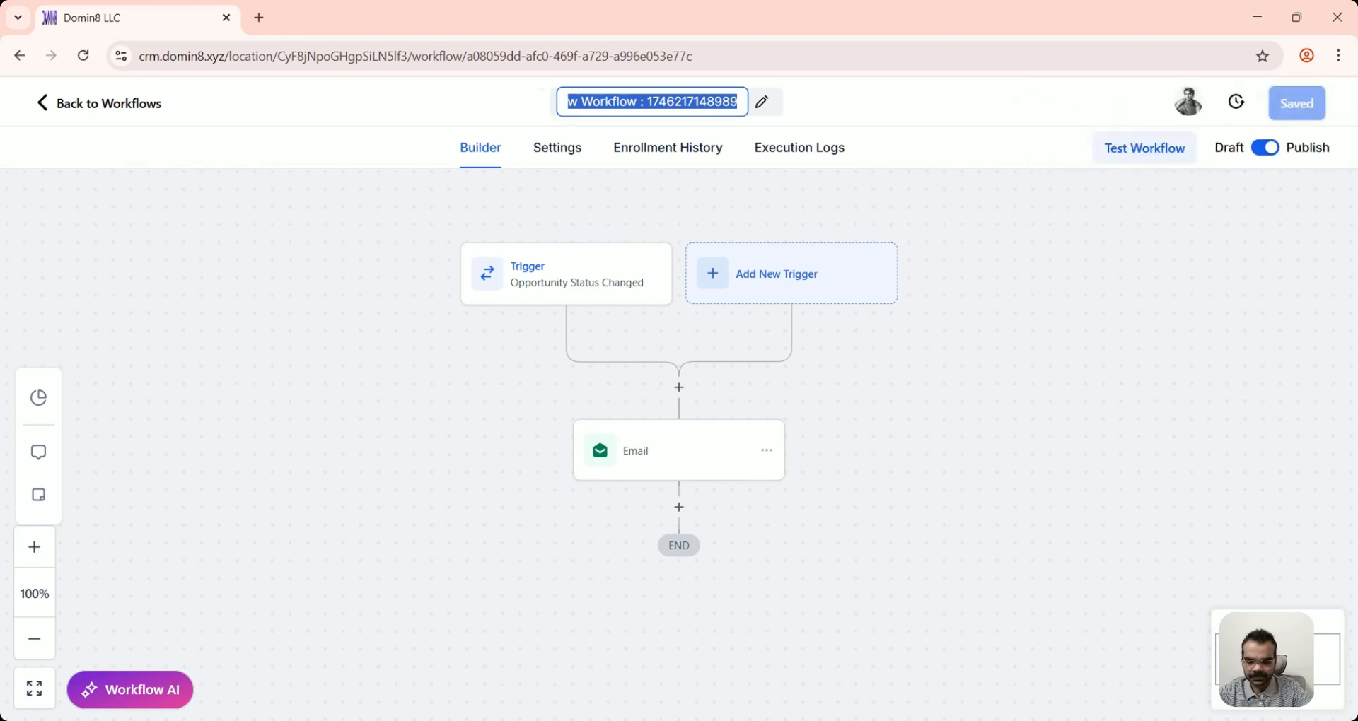
pyautogui.write('Stage c')
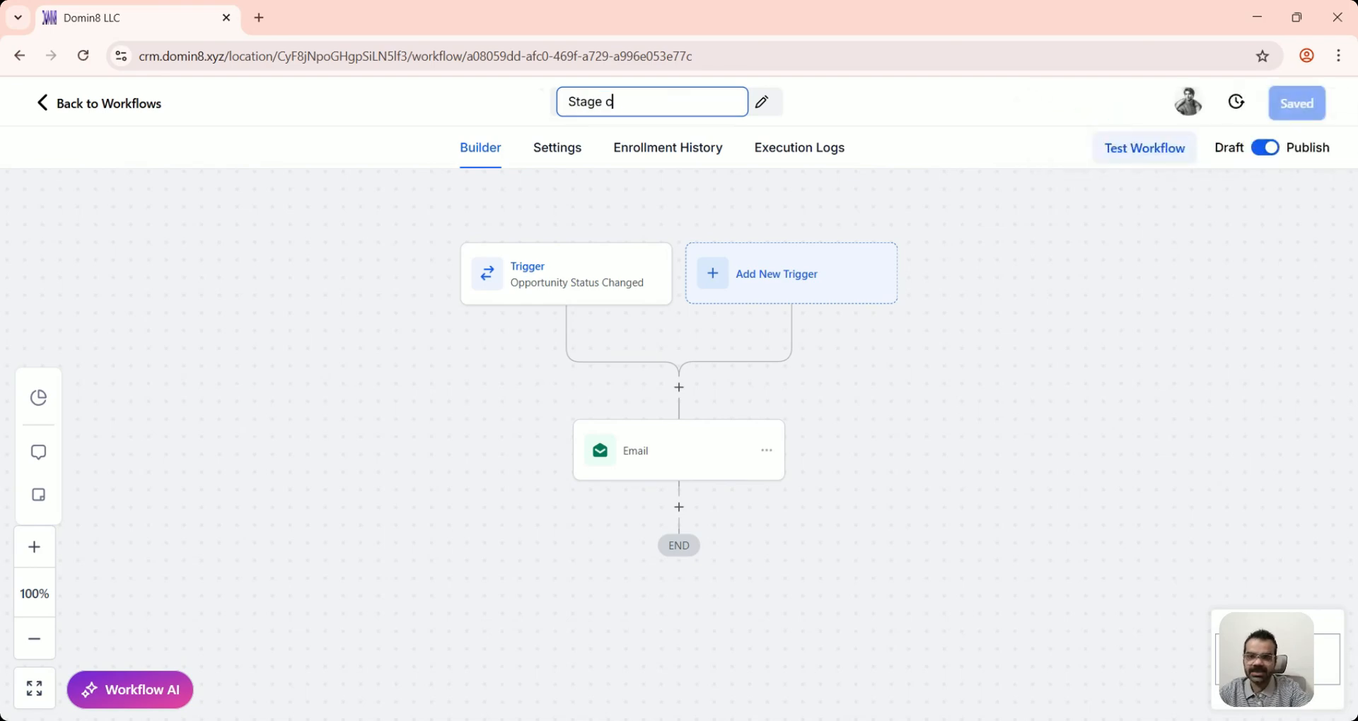
pyautogui.write('hanged to ')
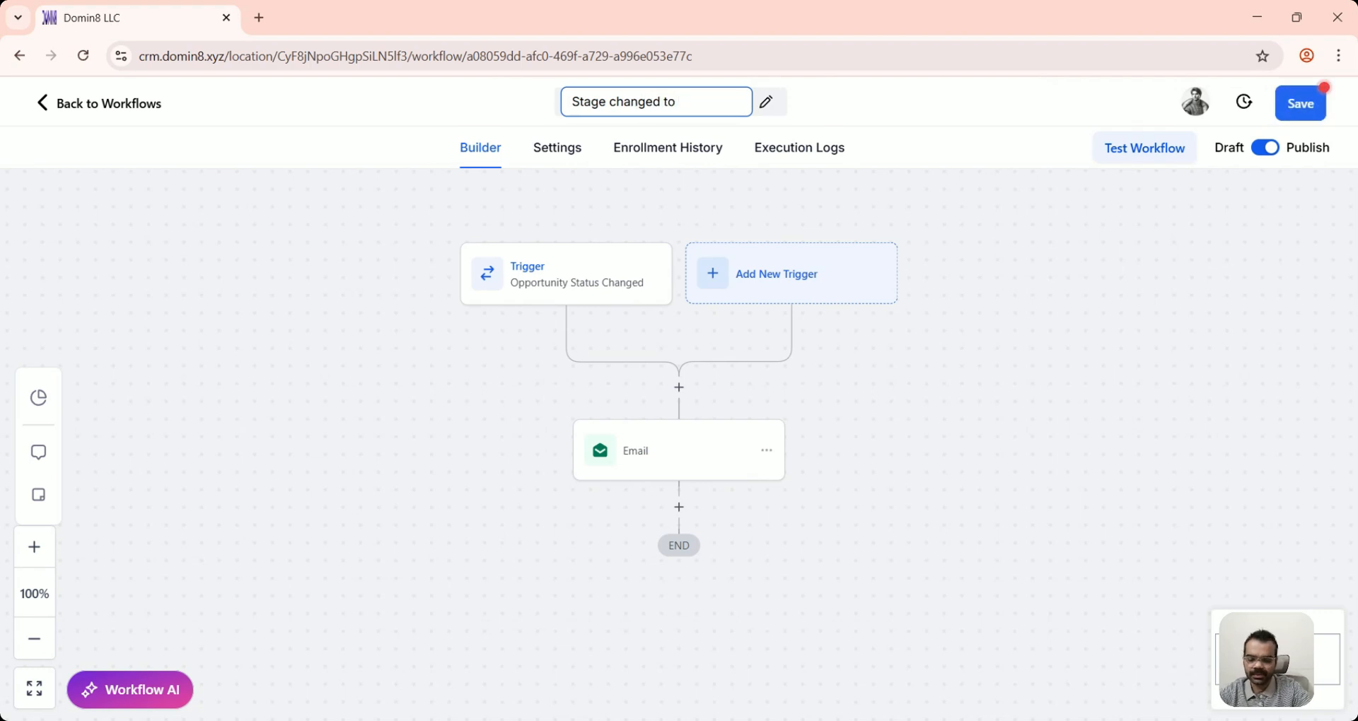
pyautogui.write('appointment bio')
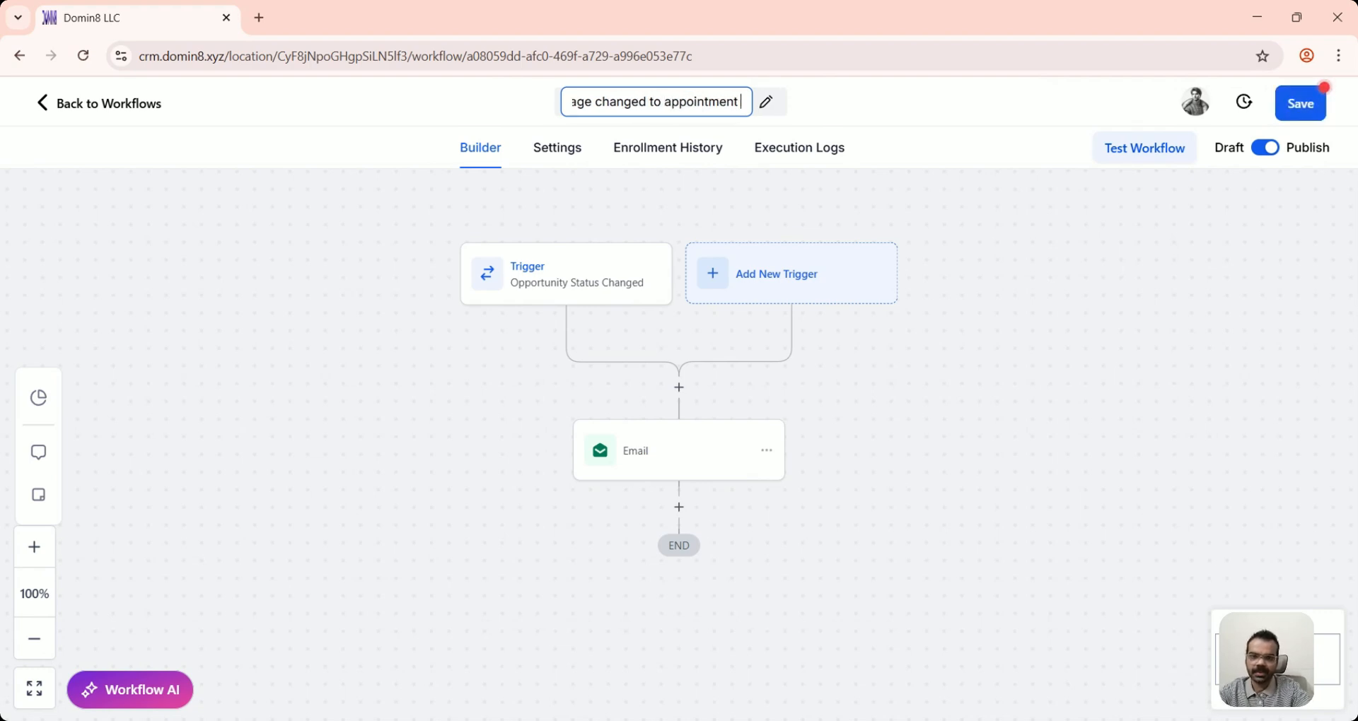
pyautogui.press('BackSpace')
pyautogui.press('BackSpace')
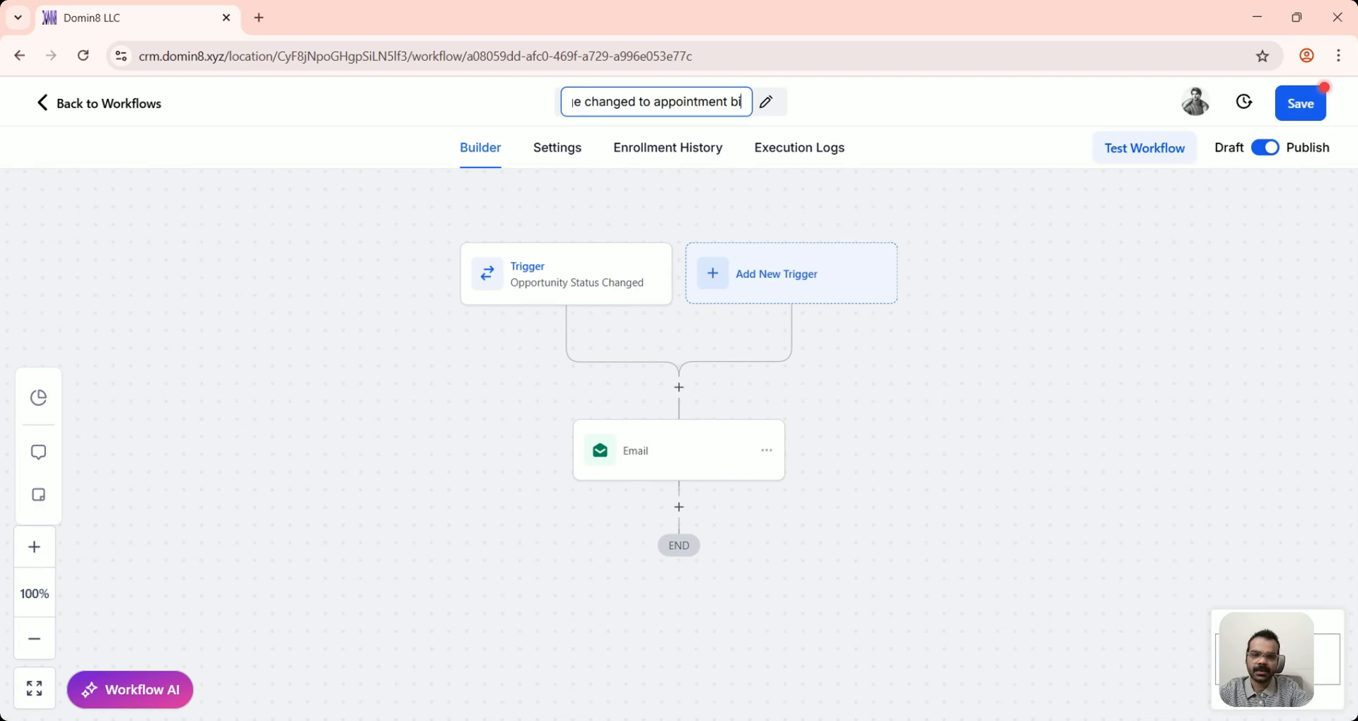
pyautogui.write('ooked.')
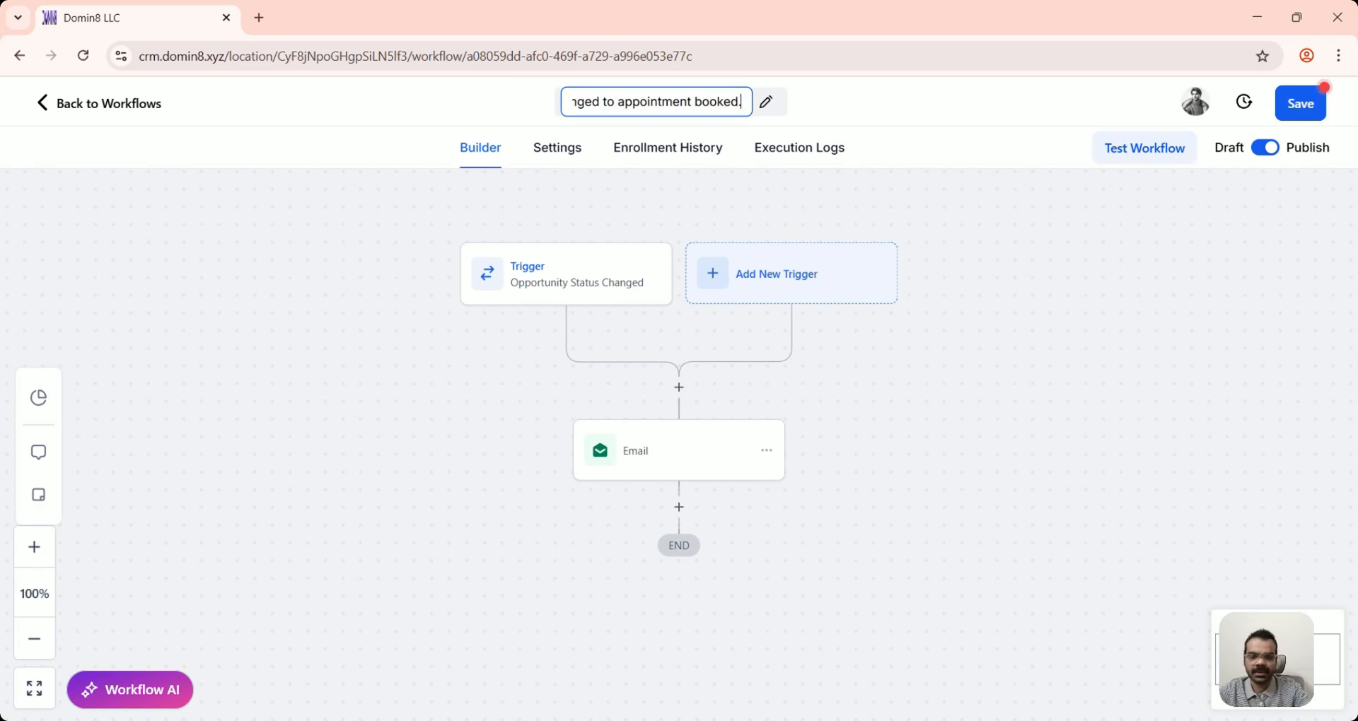
pyautogui.press('Return')
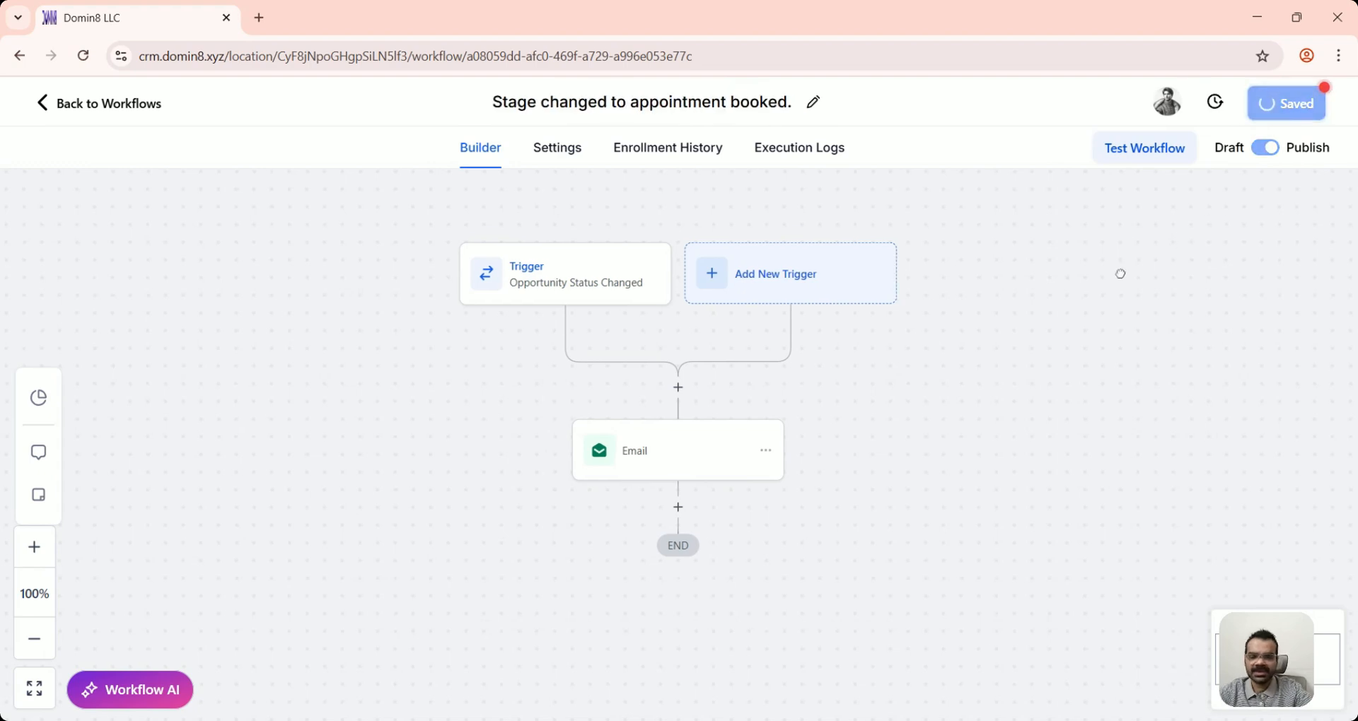
# Step: Leave the workflow and open a preview of the Find Opportunity form from the site forms list
pyautogui.click(72, 107)
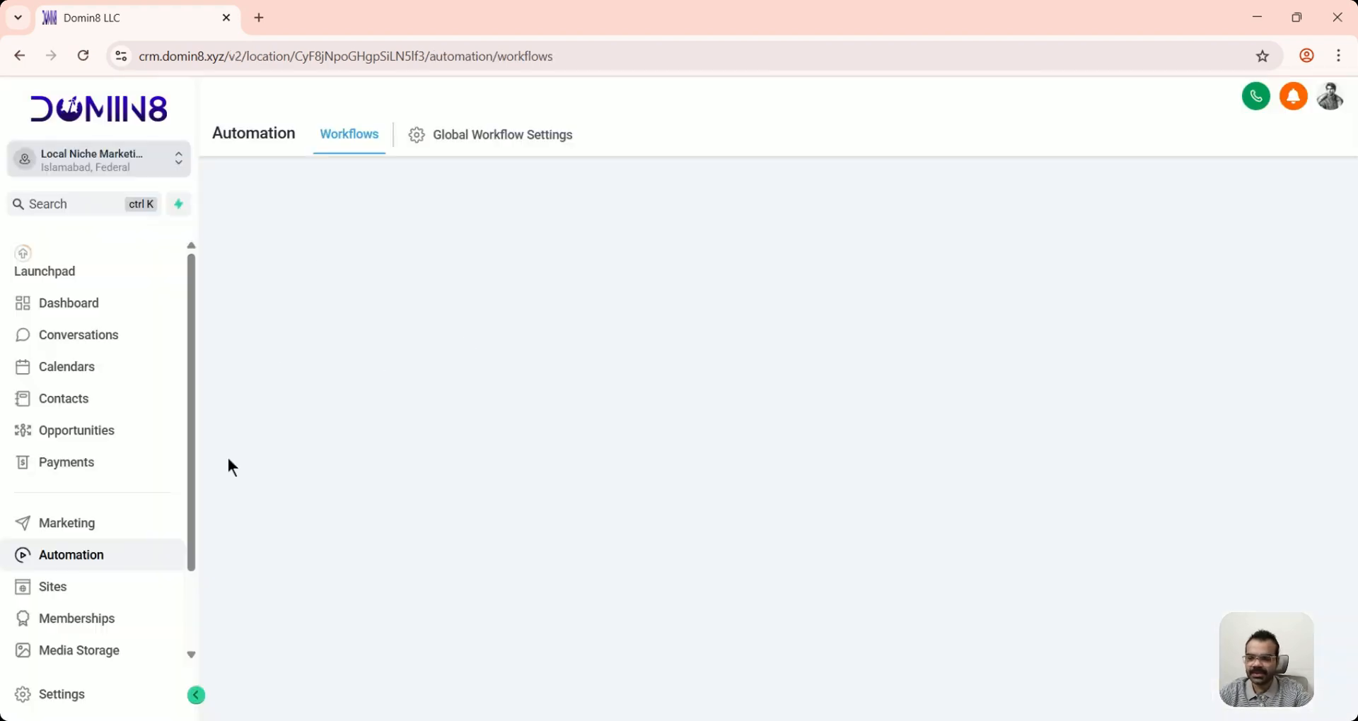
pyautogui.click(77, 601)
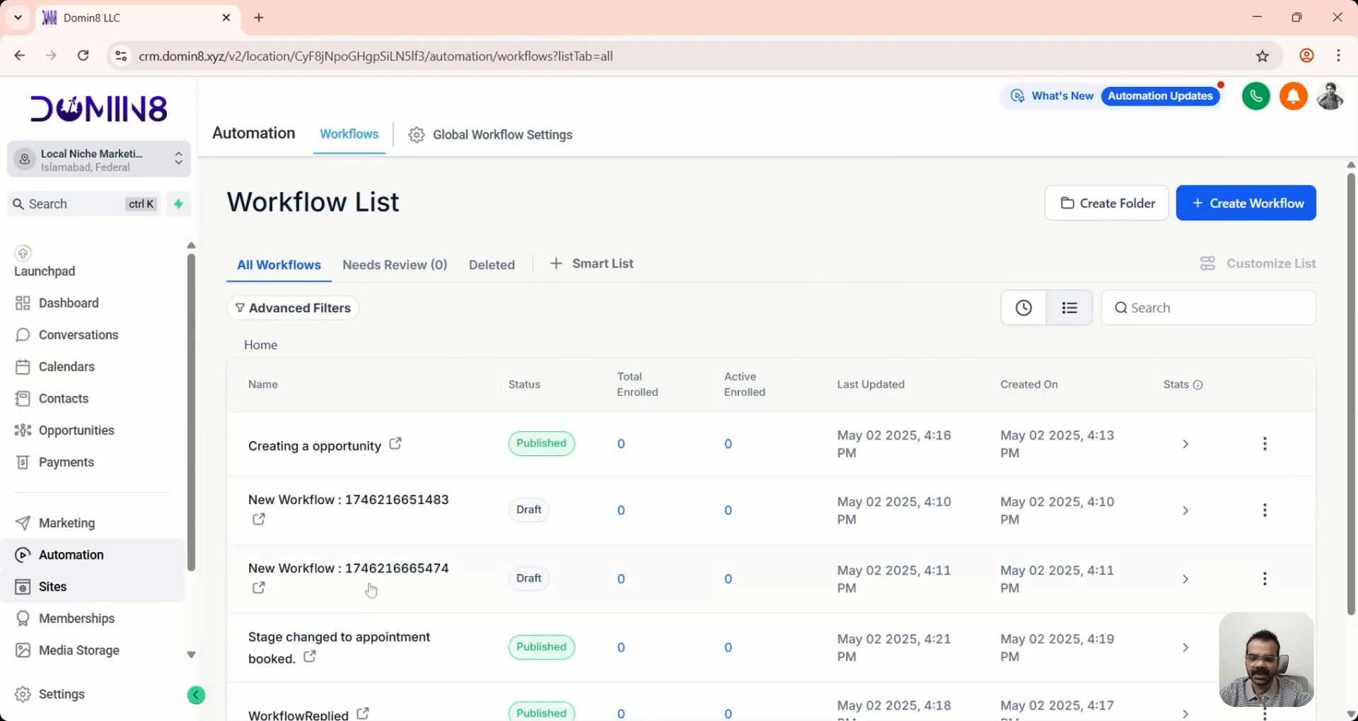
pyautogui.moveTo(897, 155)
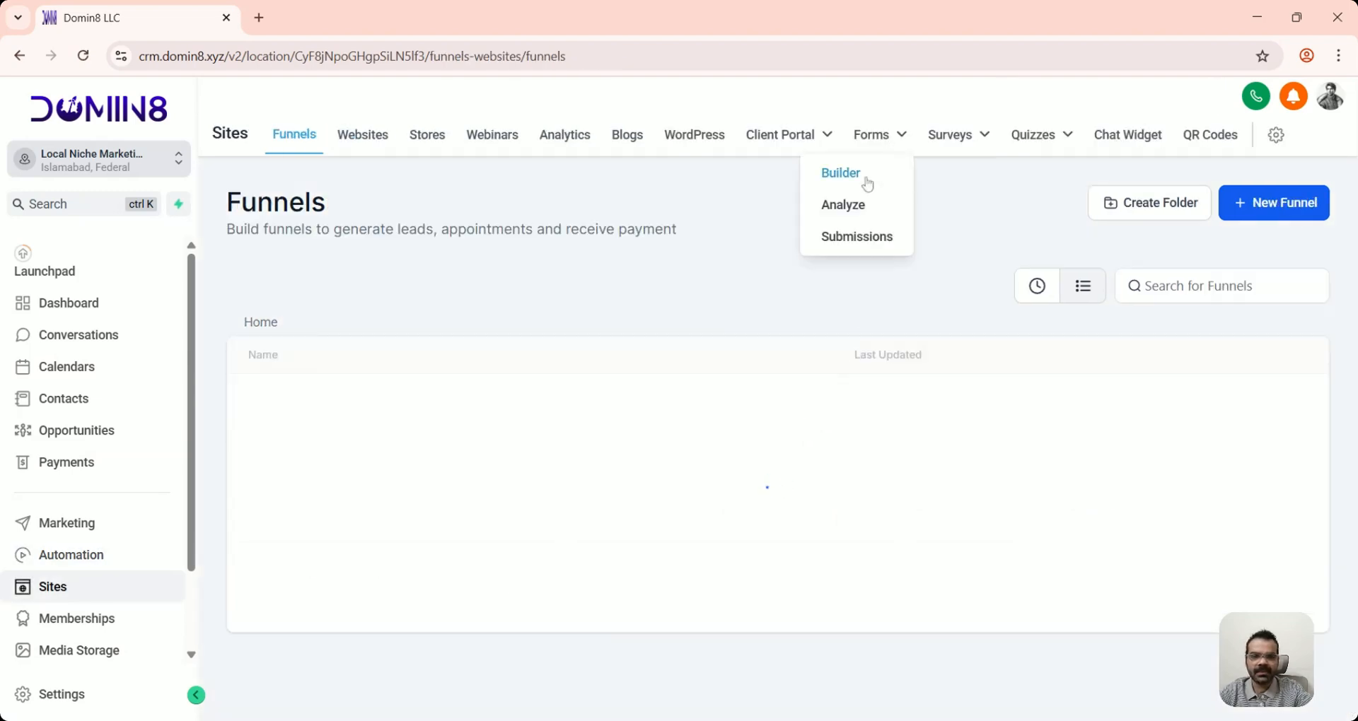
pyautogui.click(882, 186)
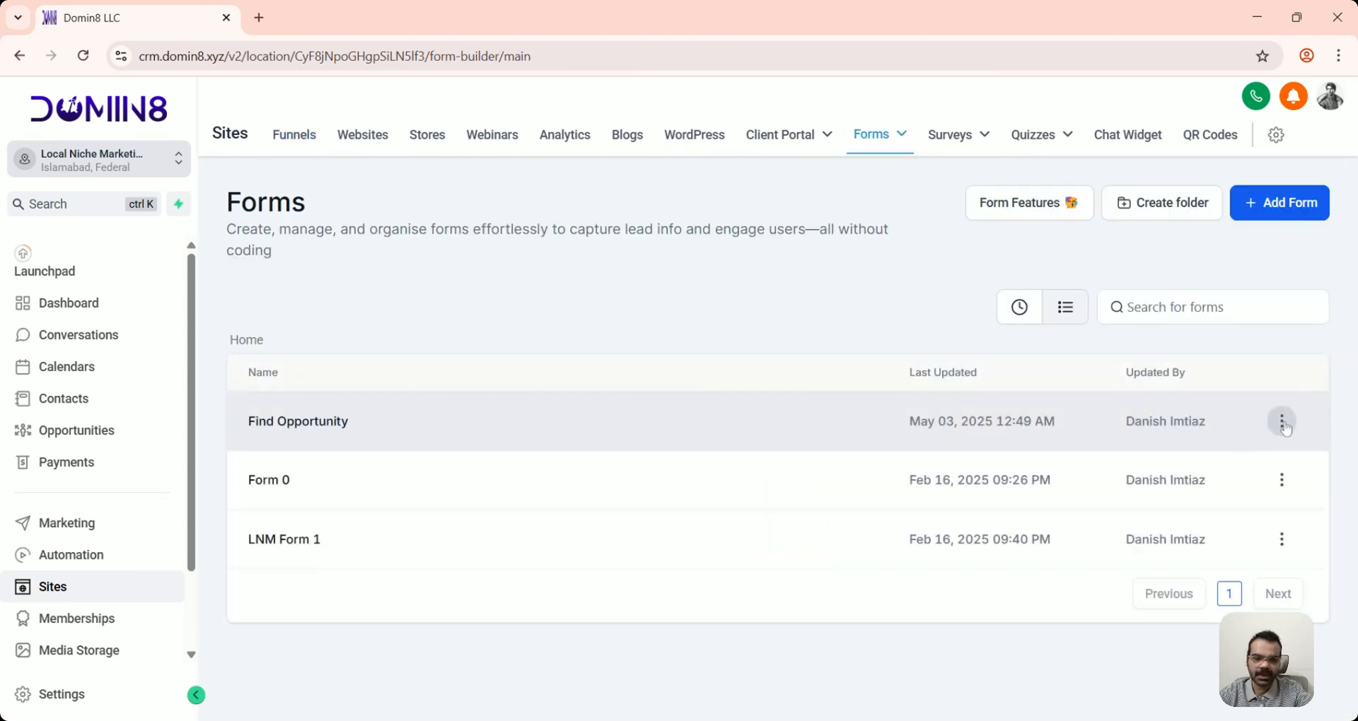
pyautogui.click(1283, 424)
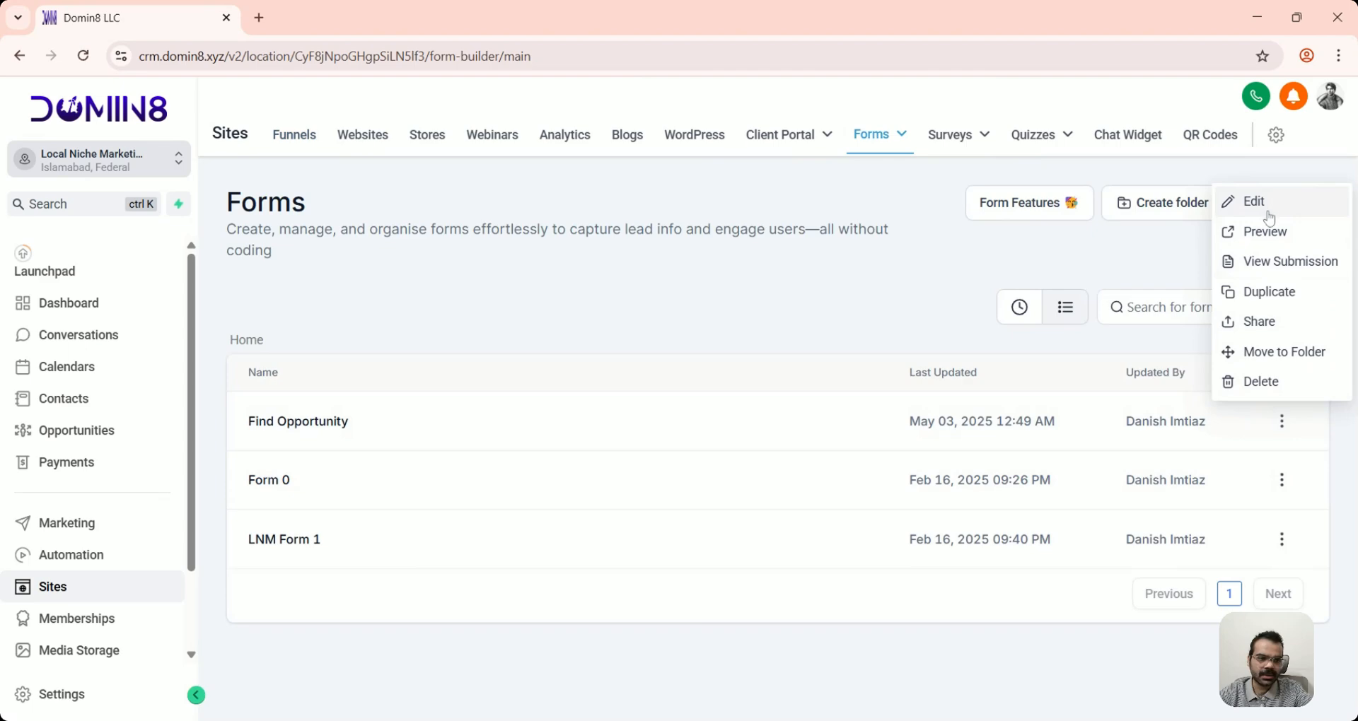
pyautogui.click(1269, 212)
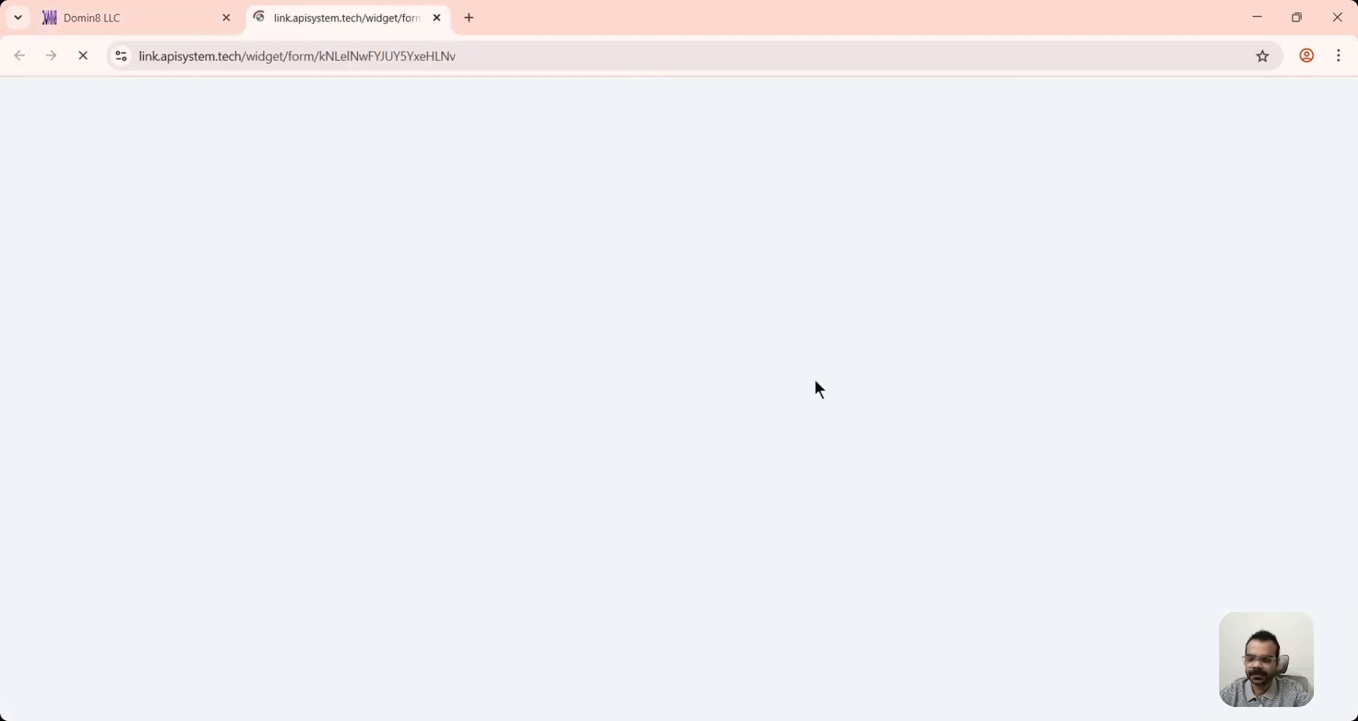
# Step: Fill in the previewed form with first name "test" and the contact's email address, and submit it
pyautogui.write('test')
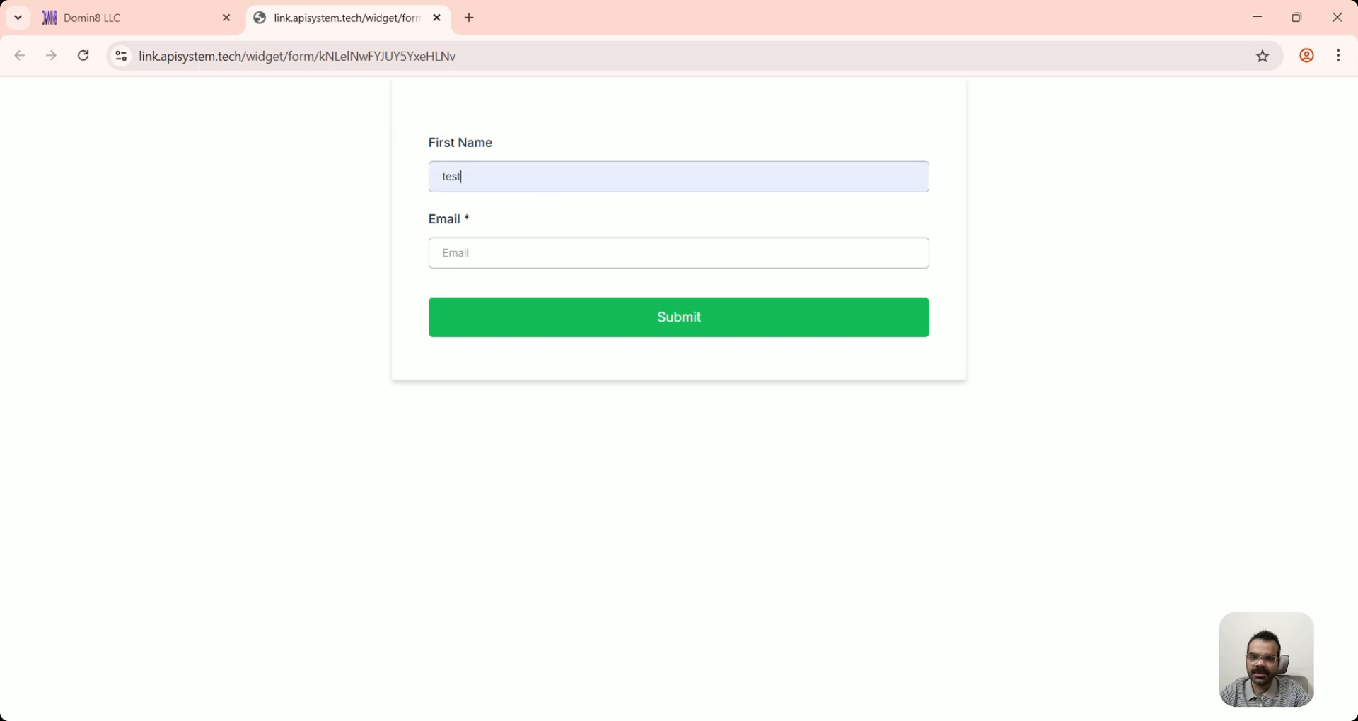
pyautogui.click(537, 324)
pyautogui.click(537, 324)
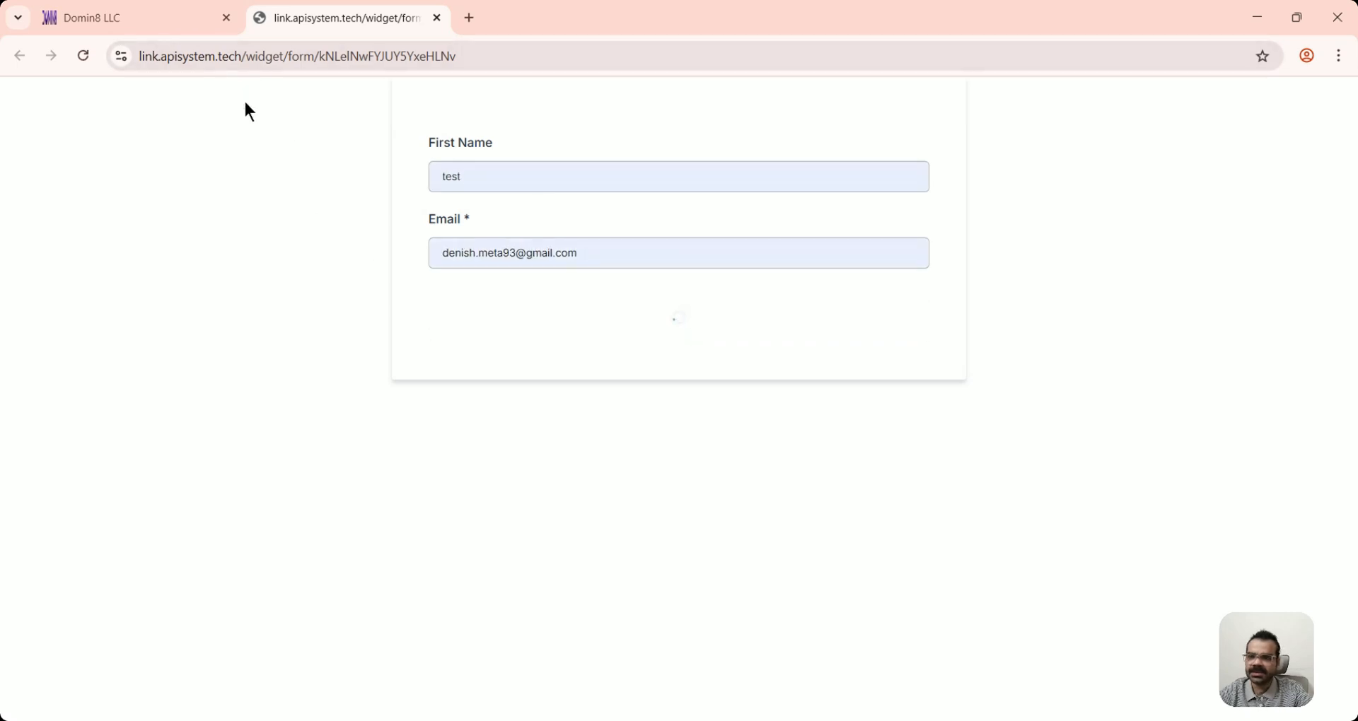
# Step: Refresh the contacts list, open the newly submitted Test contact, and examine its activity and the automated email
pyautogui.click(149, 32)
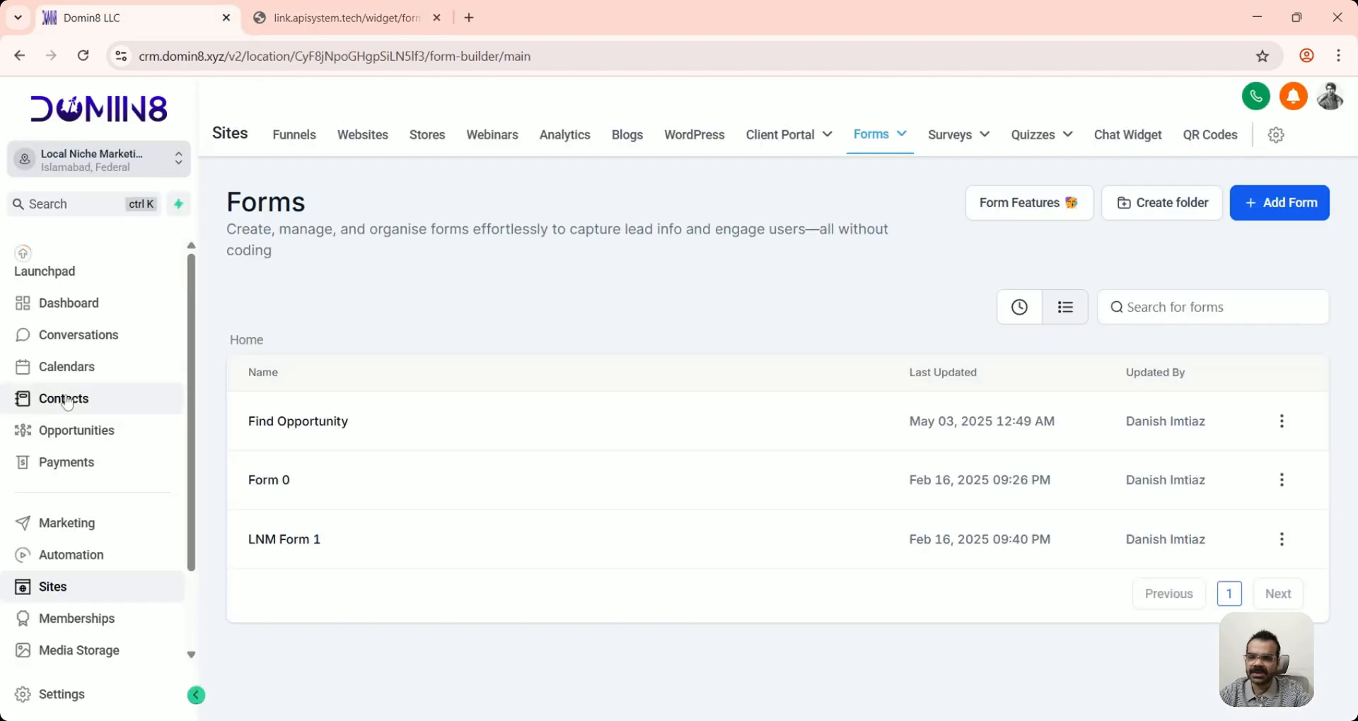
pyautogui.click(67, 401)
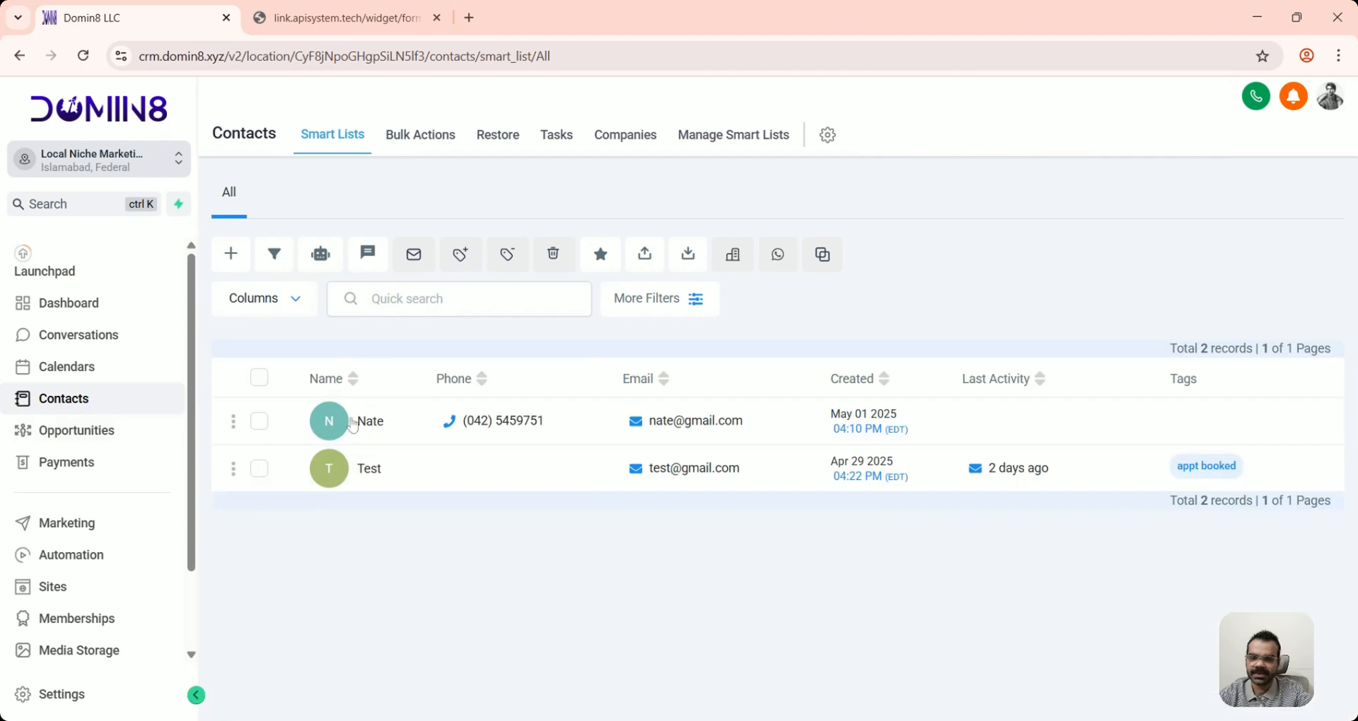
pyautogui.click(83, 56)
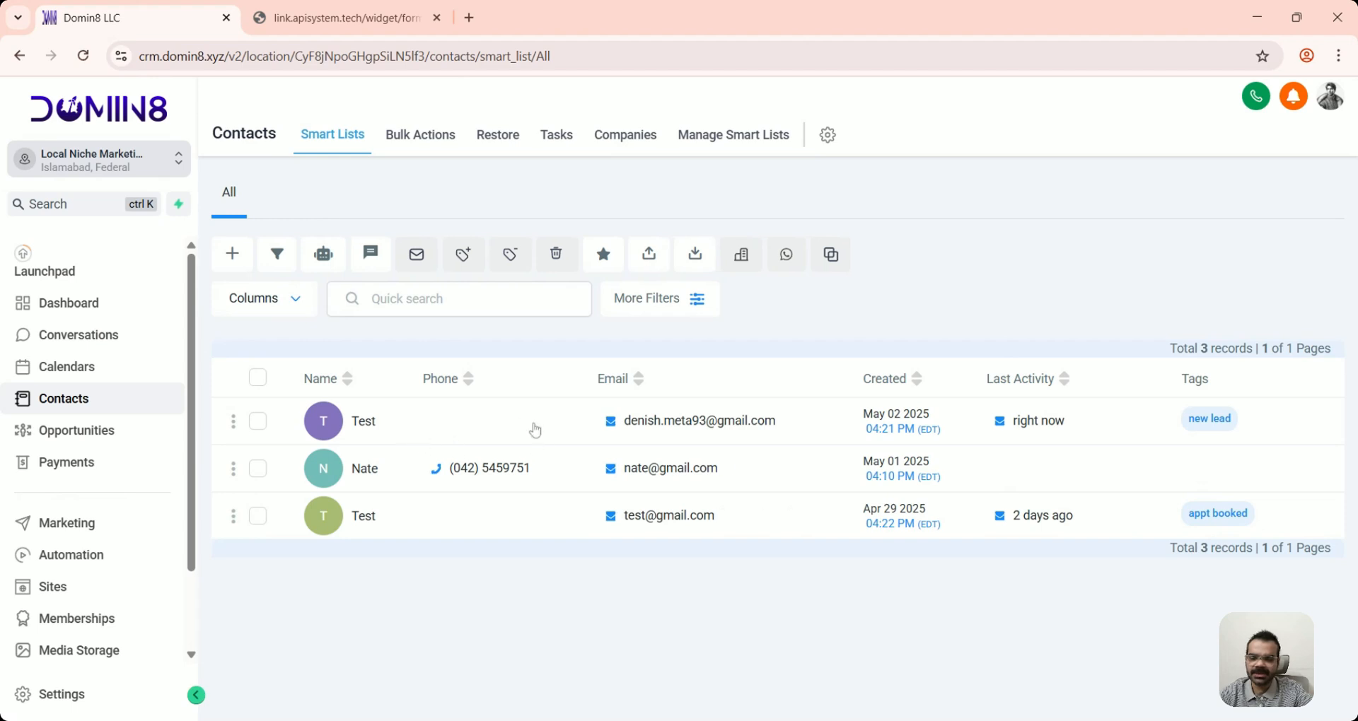
pyautogui.click(373, 433)
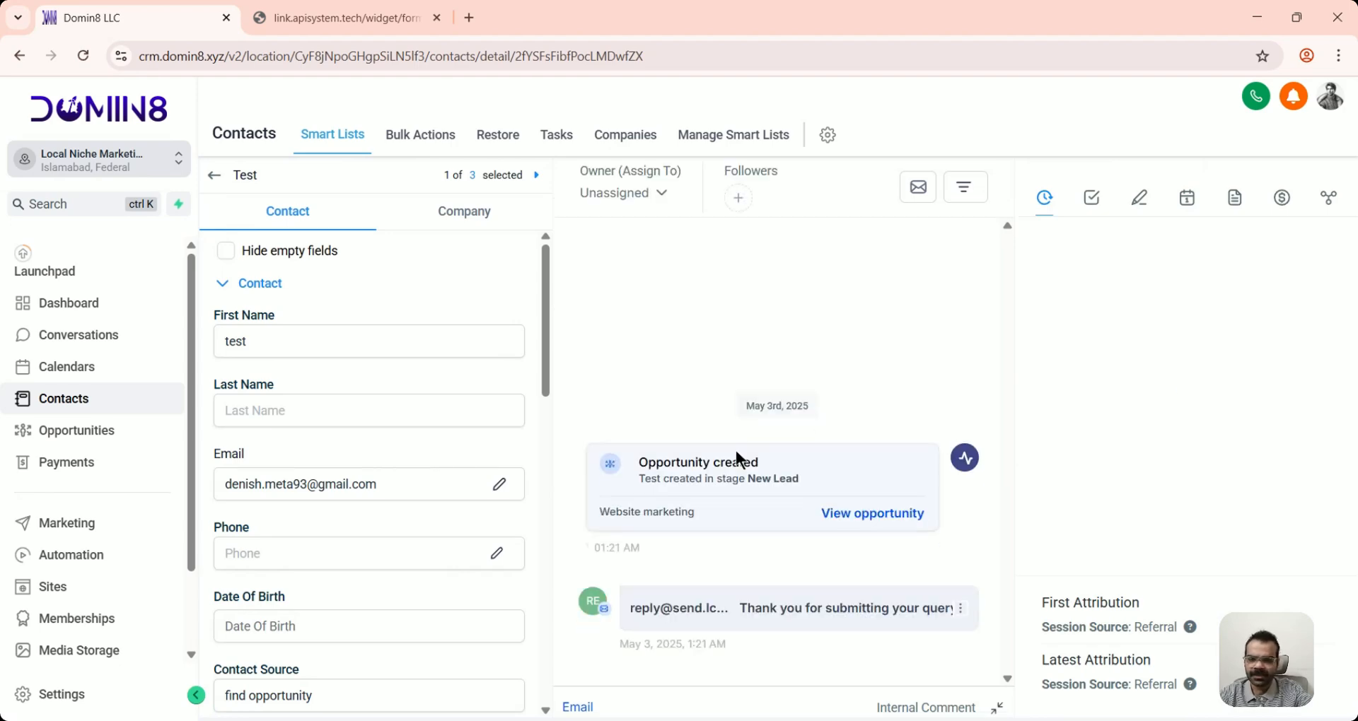
pyautogui.click(745, 606)
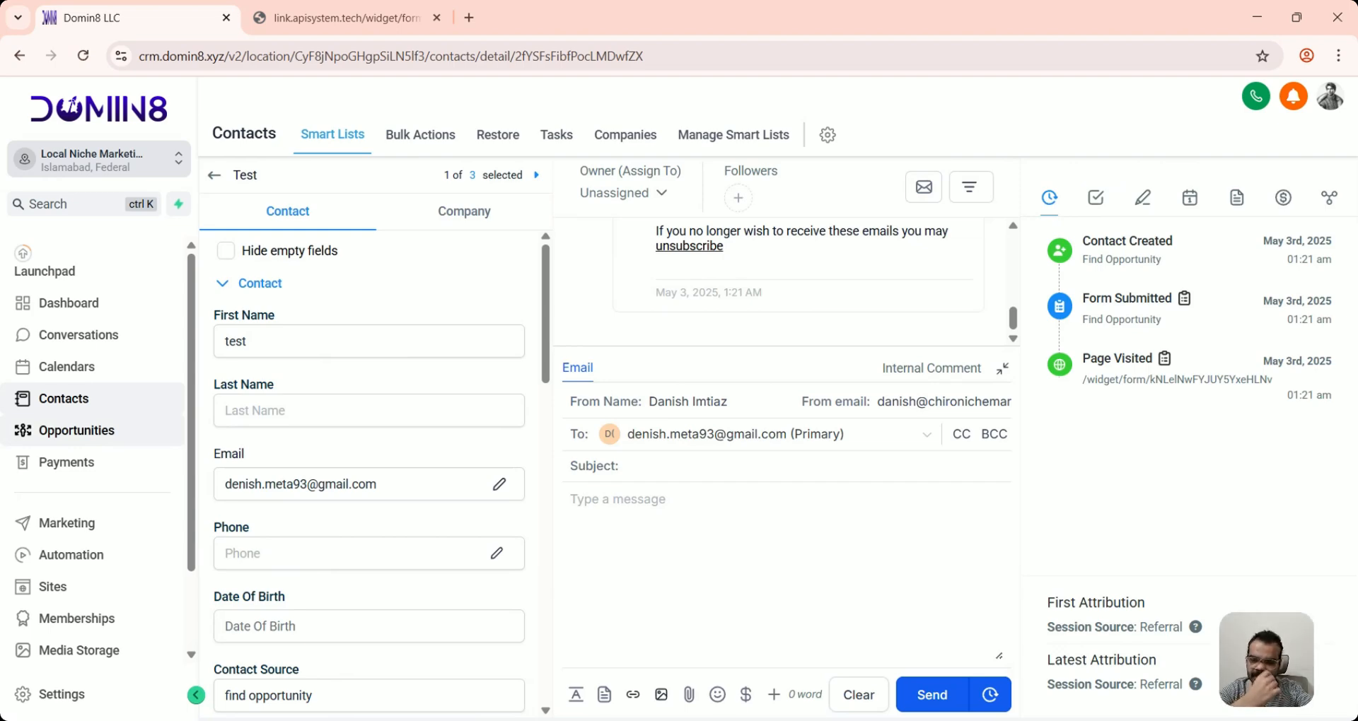
# Step: Move the Test opportunity from Lead Reply to the Appointment booked stage and open its contact record
pyautogui.click(73, 432)
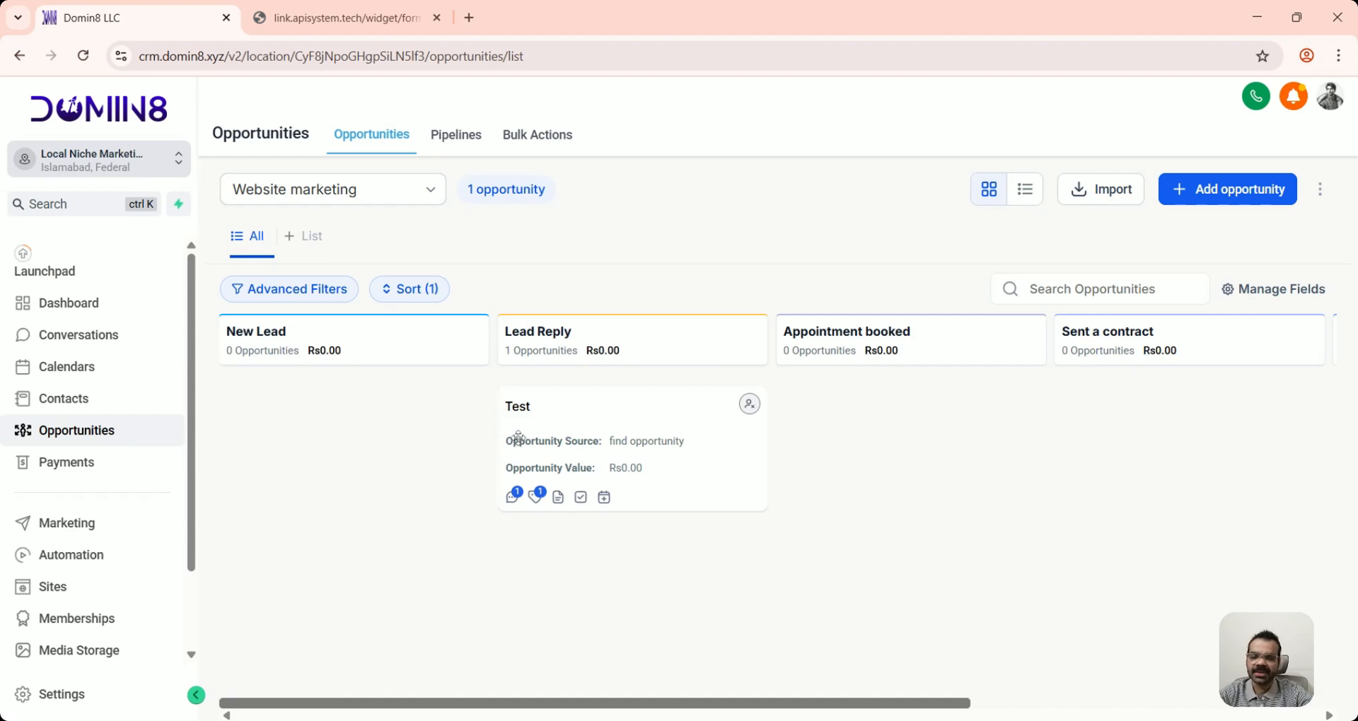
pyautogui.moveTo(519, 437); pyautogui.dragTo(808, 431)
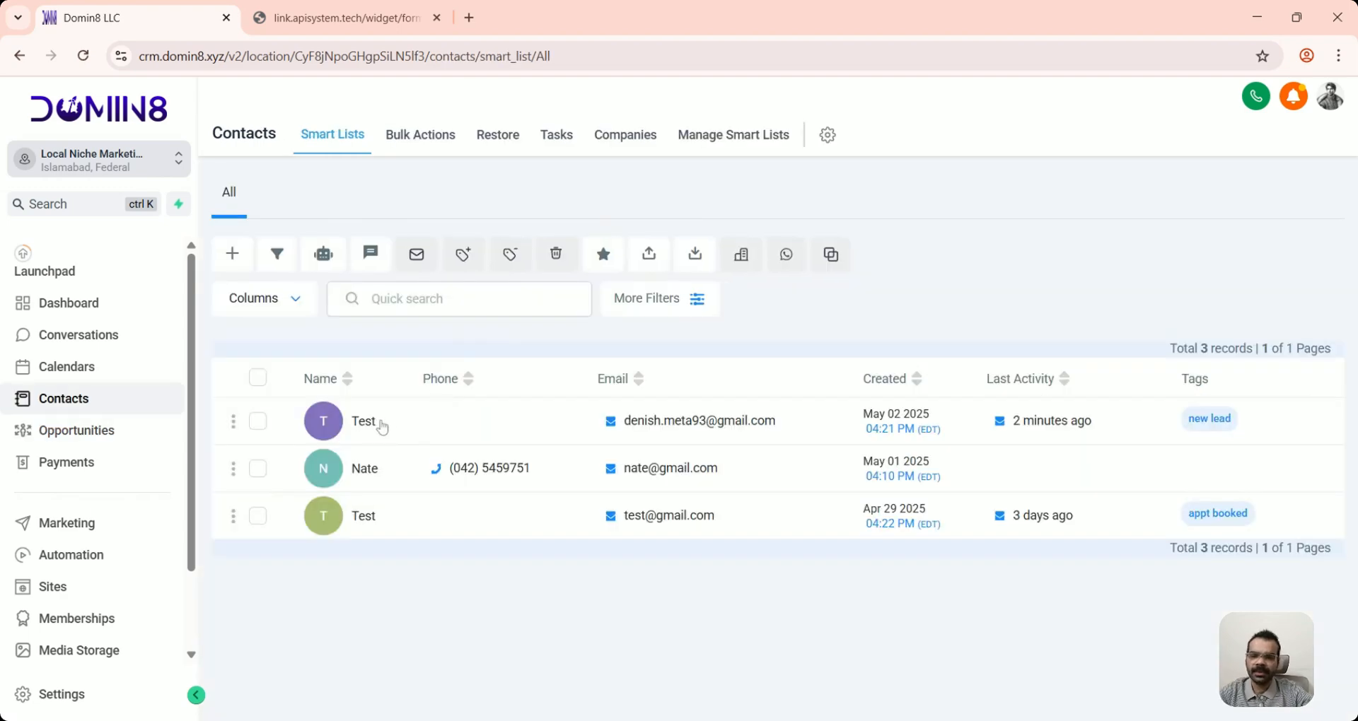
pyautogui.click(363, 422)
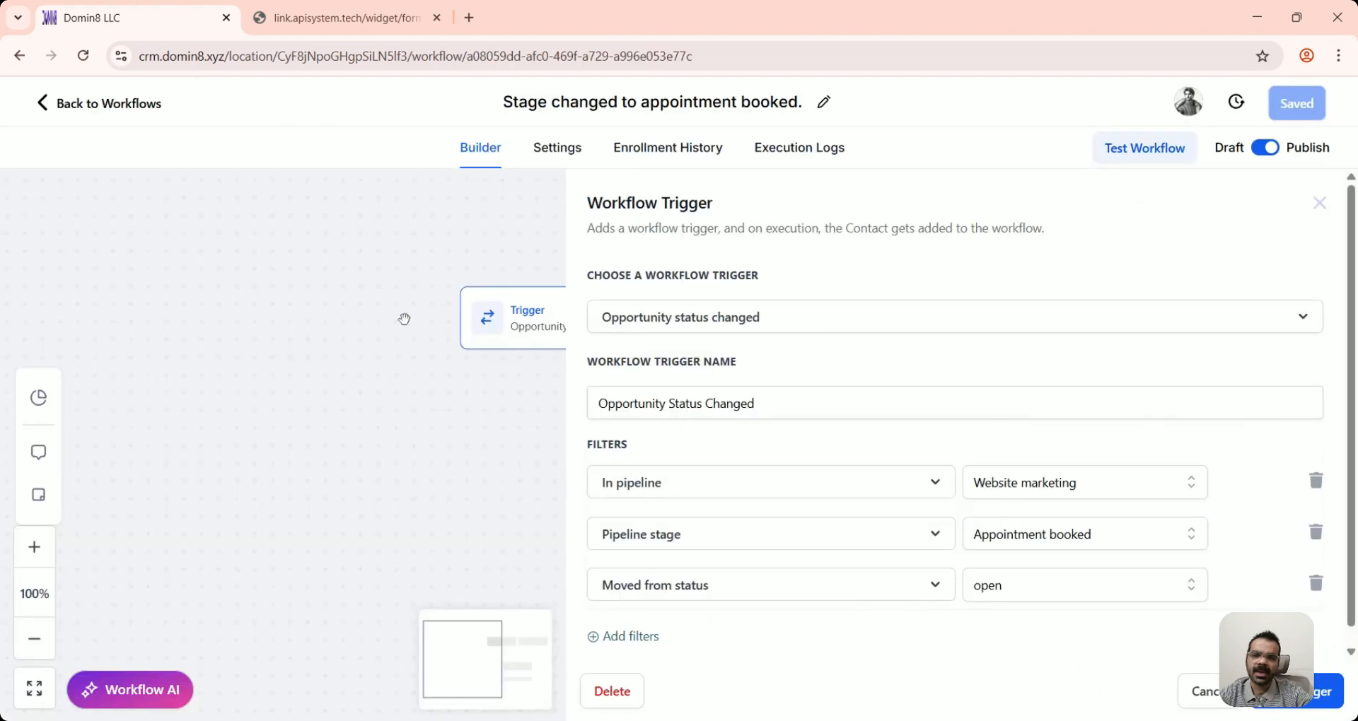
# Step: Examine the Opportunity Status Changed trigger and its filters in the "Stage changed to appointment booked." workflow
pyautogui.click(1211, 700)
pyautogui.click(570, 338)
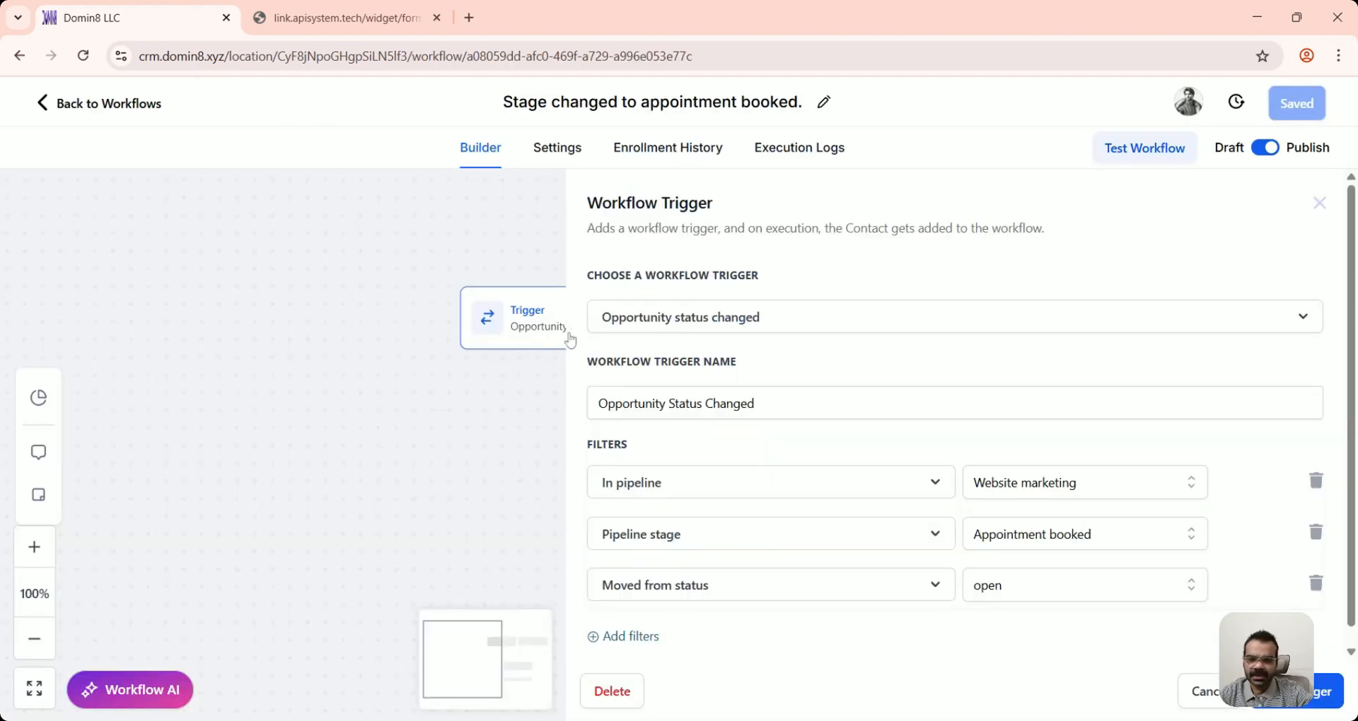
pyautogui.click(1203, 692)
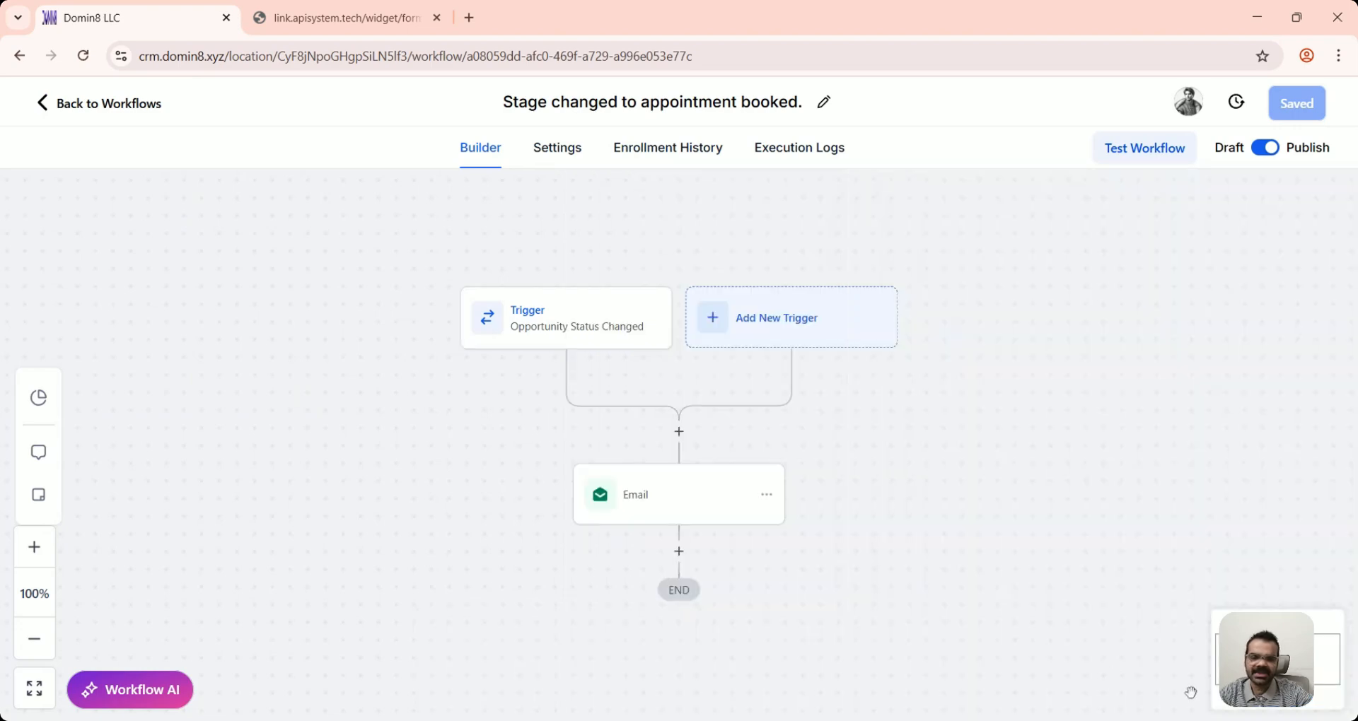
pyautogui.click(594, 343)
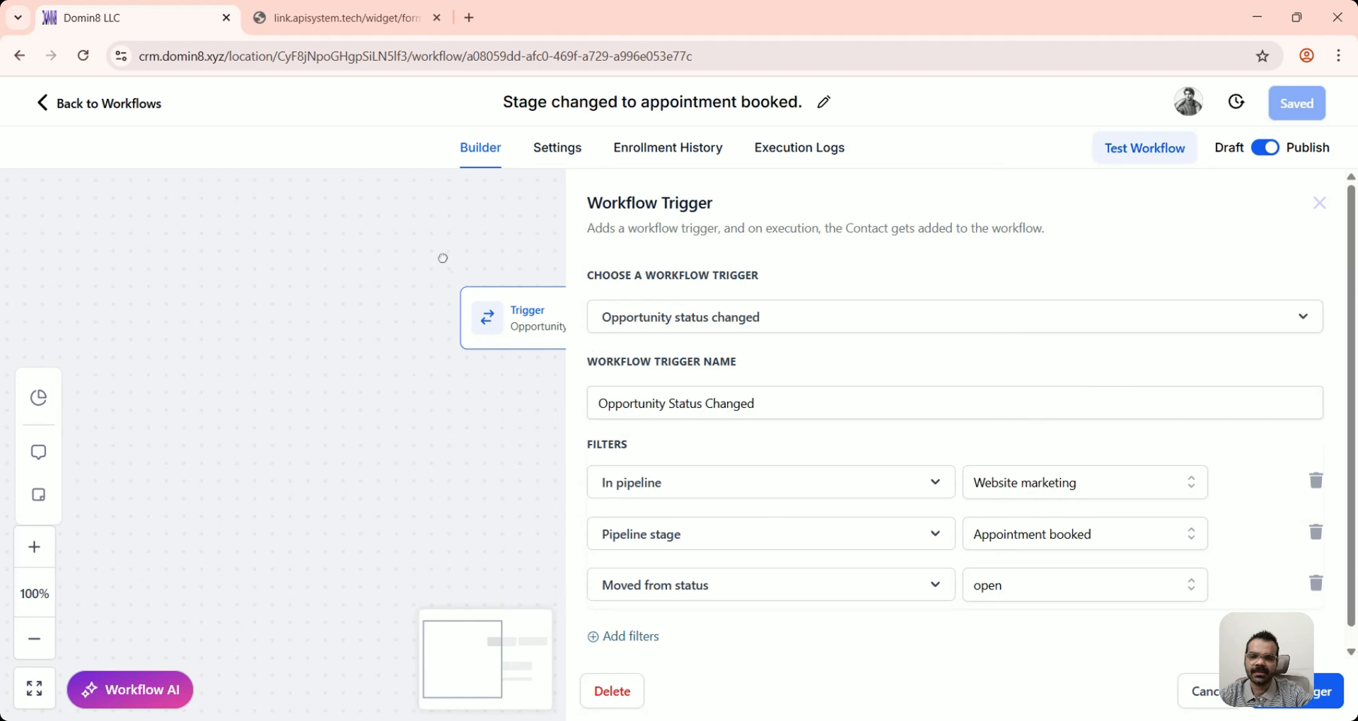
pyautogui.click(864, 719)
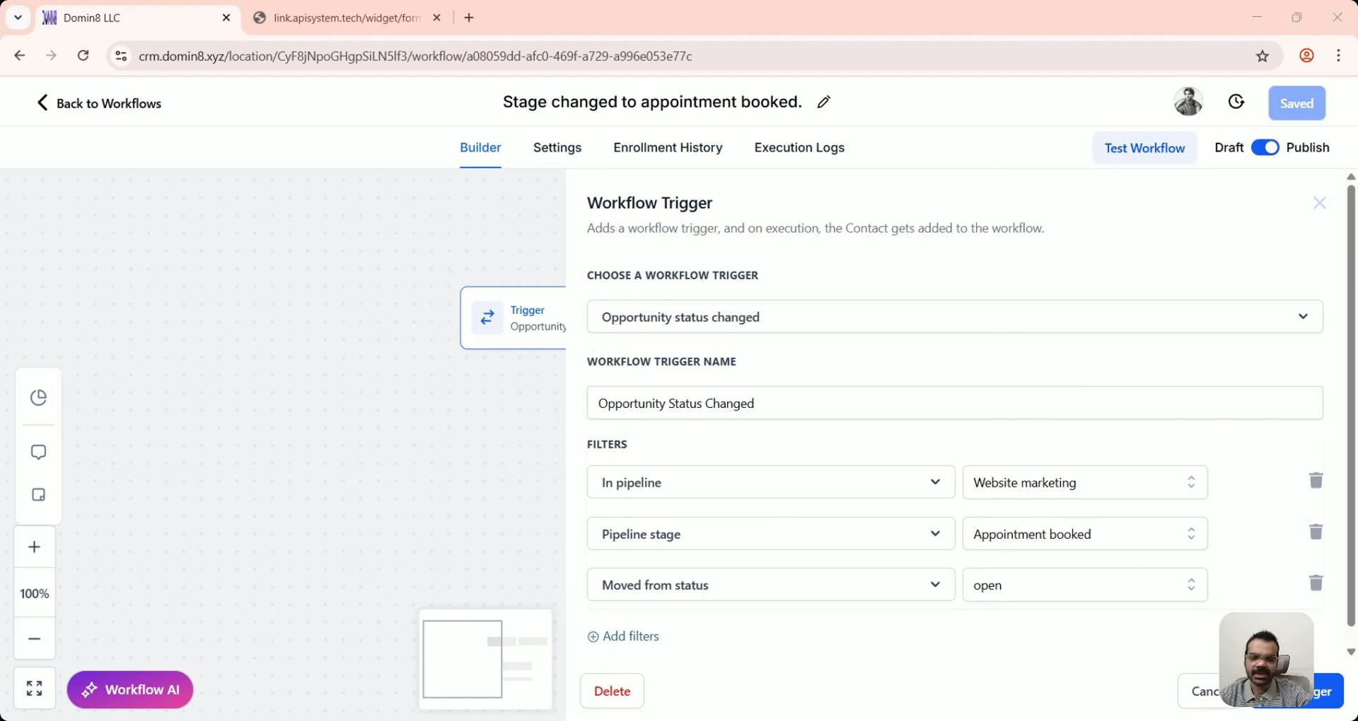
pyautogui.click(1213, 693)
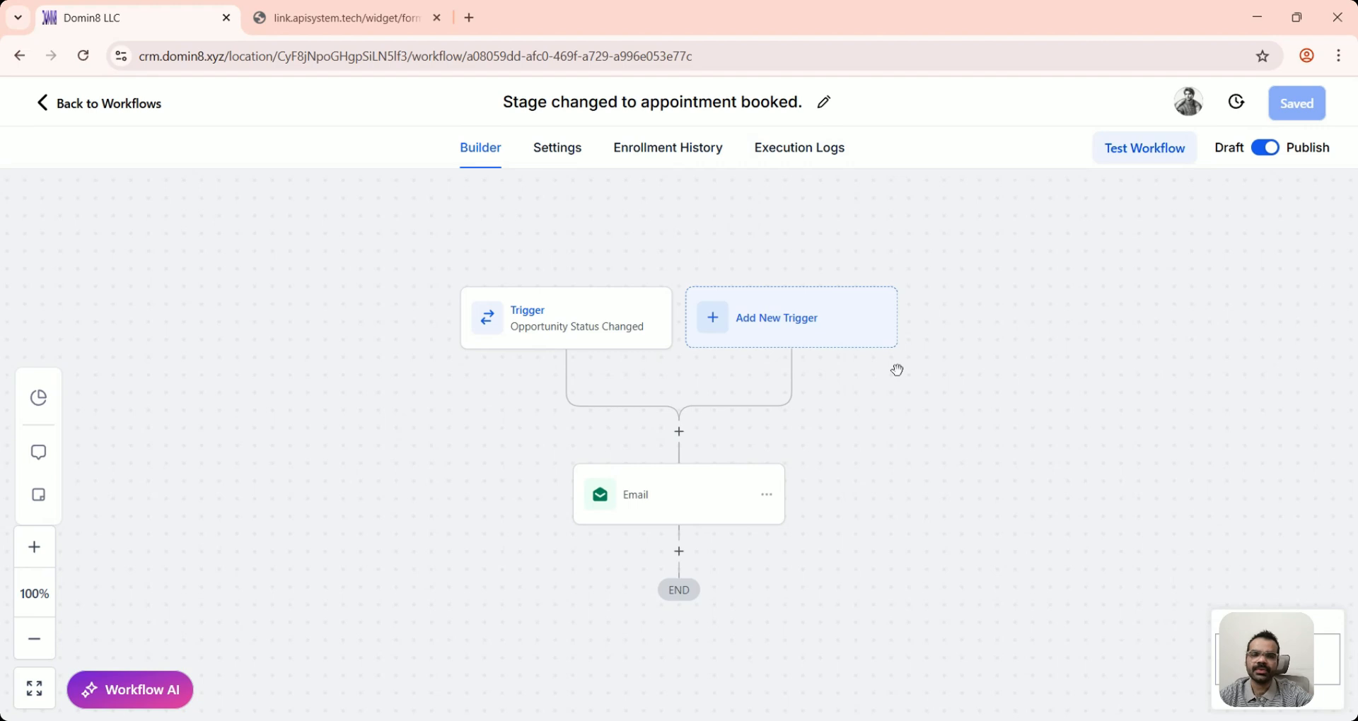
pyautogui.click(607, 319)
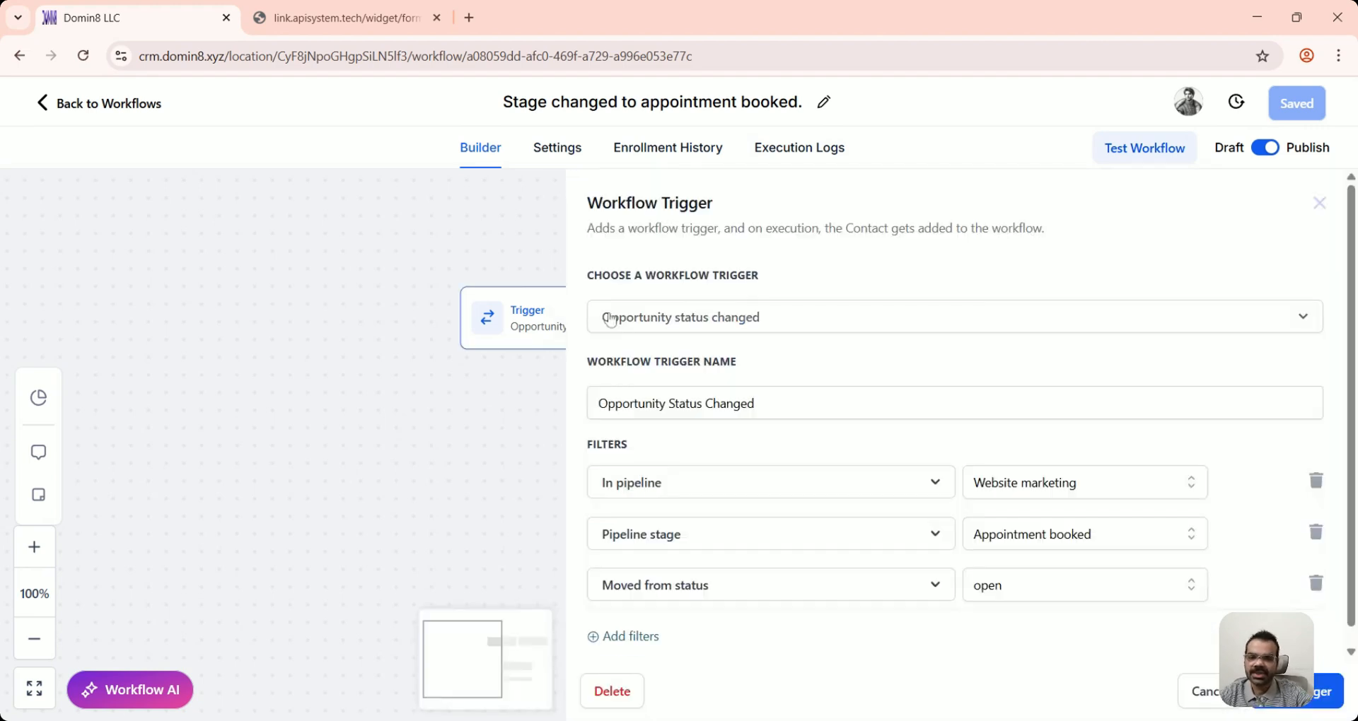
pyautogui.click(1195, 690)
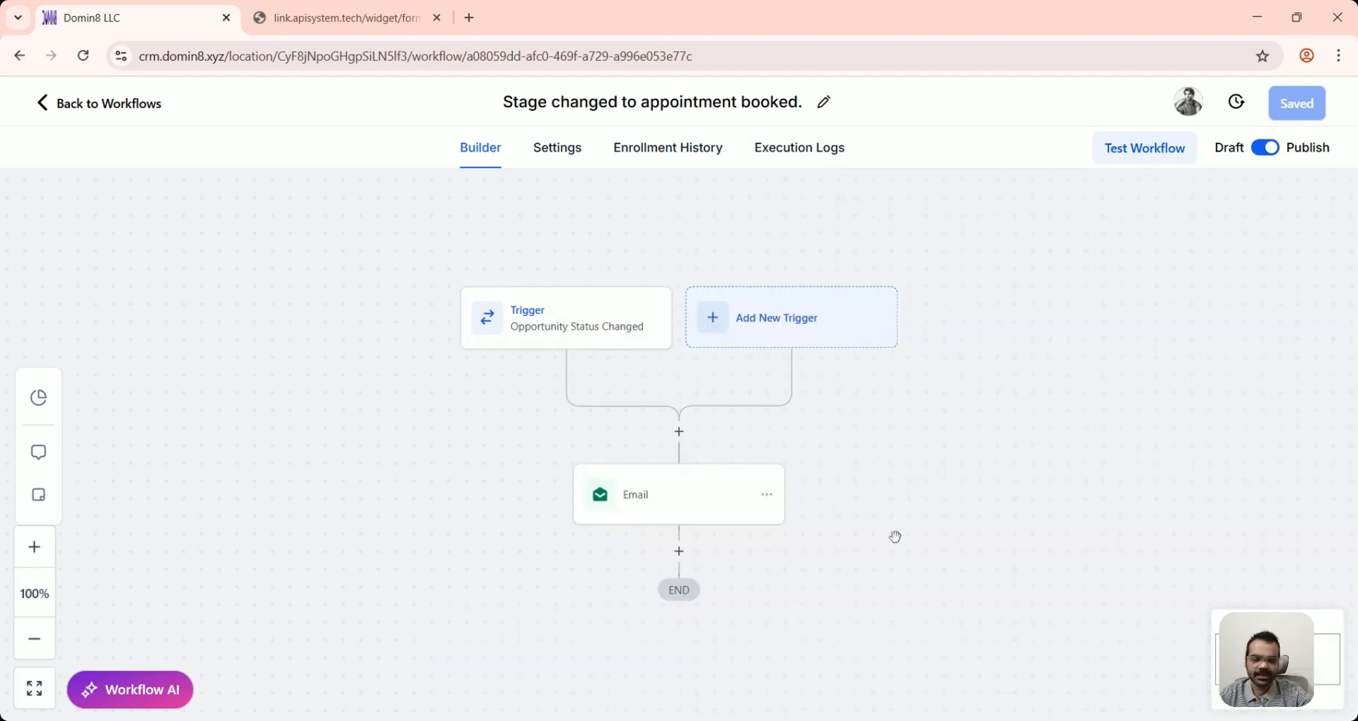
# Step: Delete the Opportunity Status Changed trigger from the workflow
pyautogui.click(629, 334)
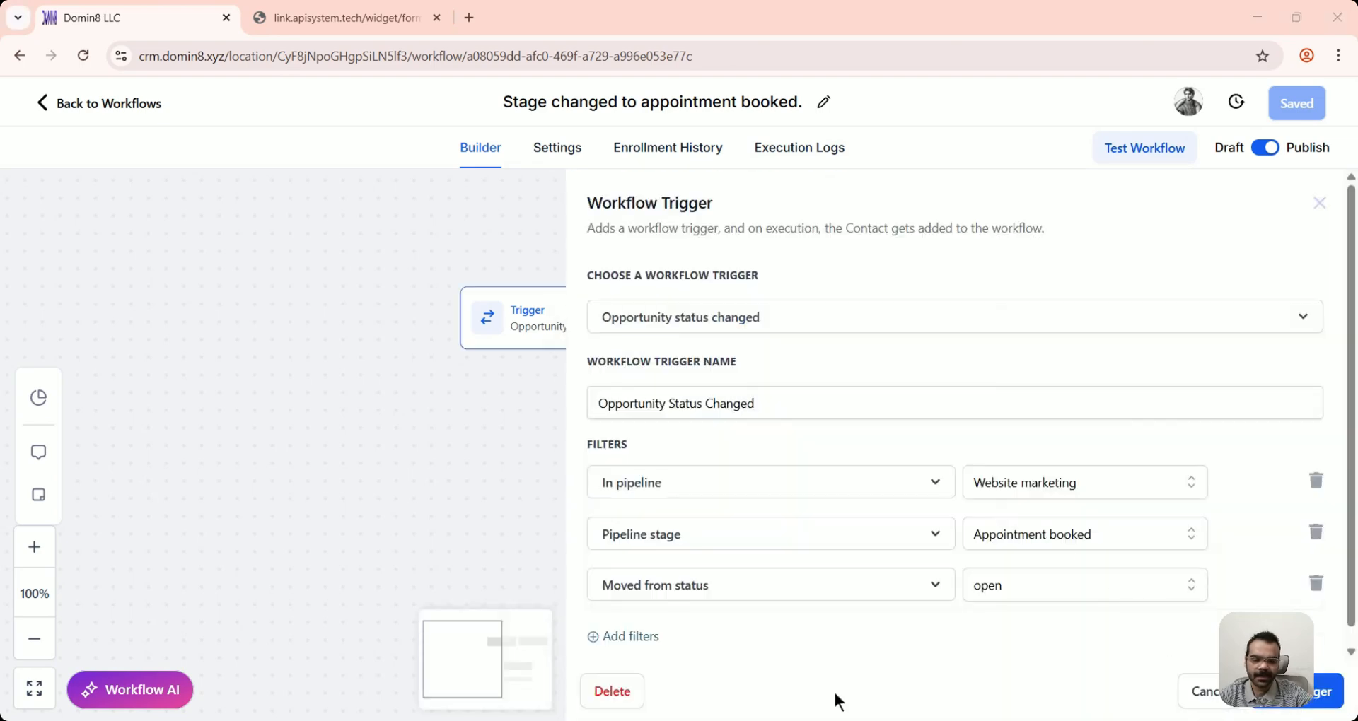
pyautogui.click(610, 692)
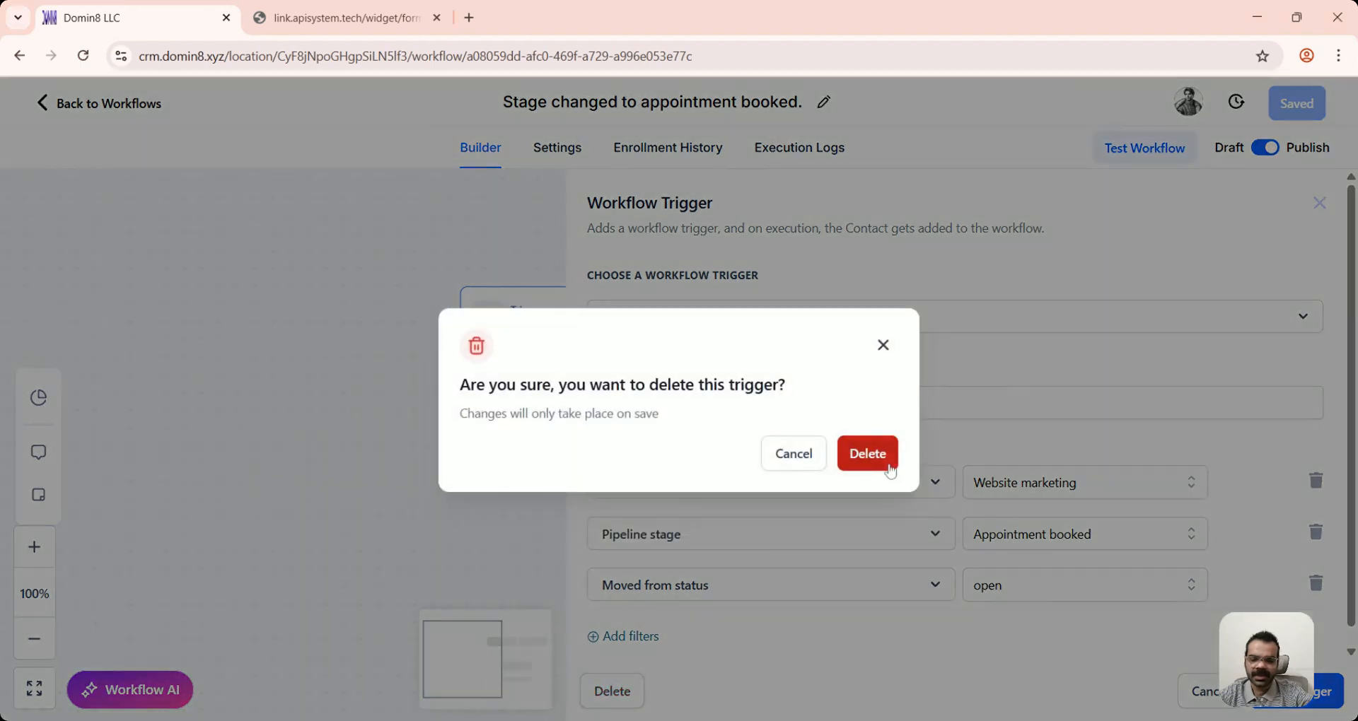
pyautogui.click(866, 455)
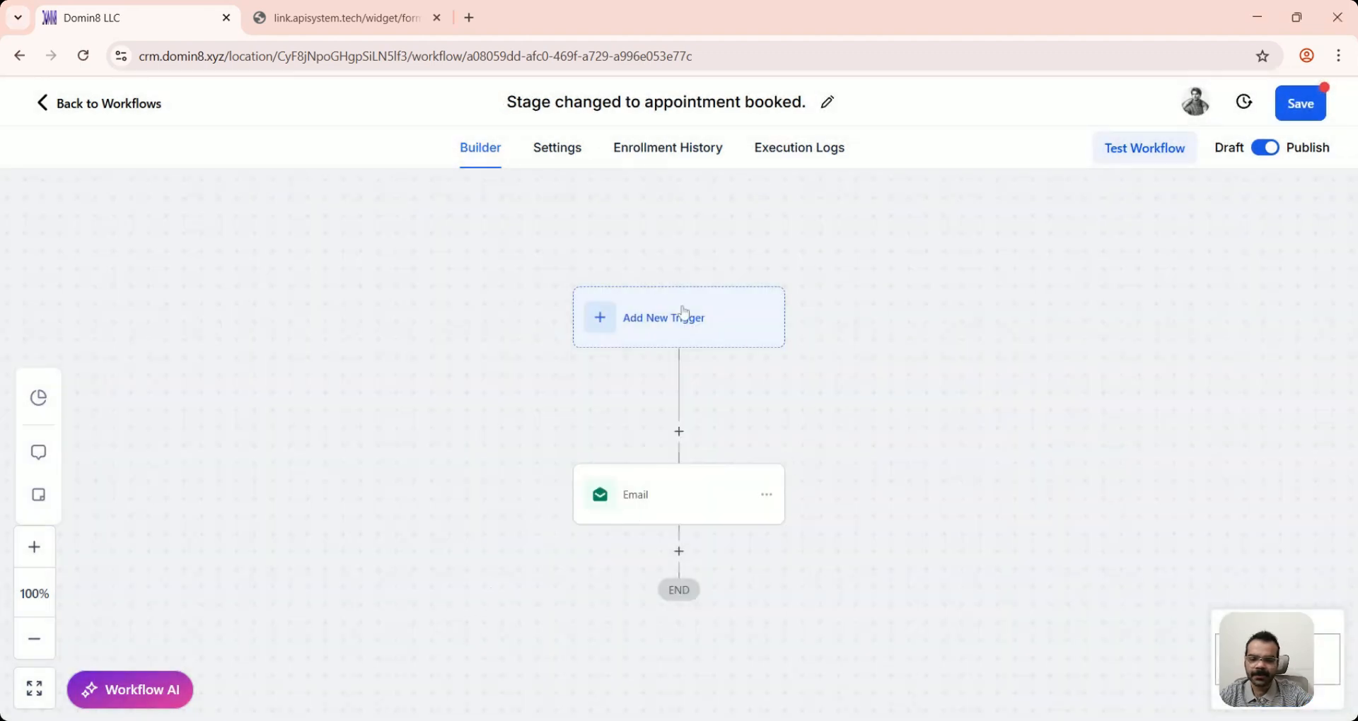
# Step: Add a Pipeline Stage Changed trigger, searching triggers for "oppo", and filter it by In pipeline set to Website marketing
pyautogui.click(683, 318)
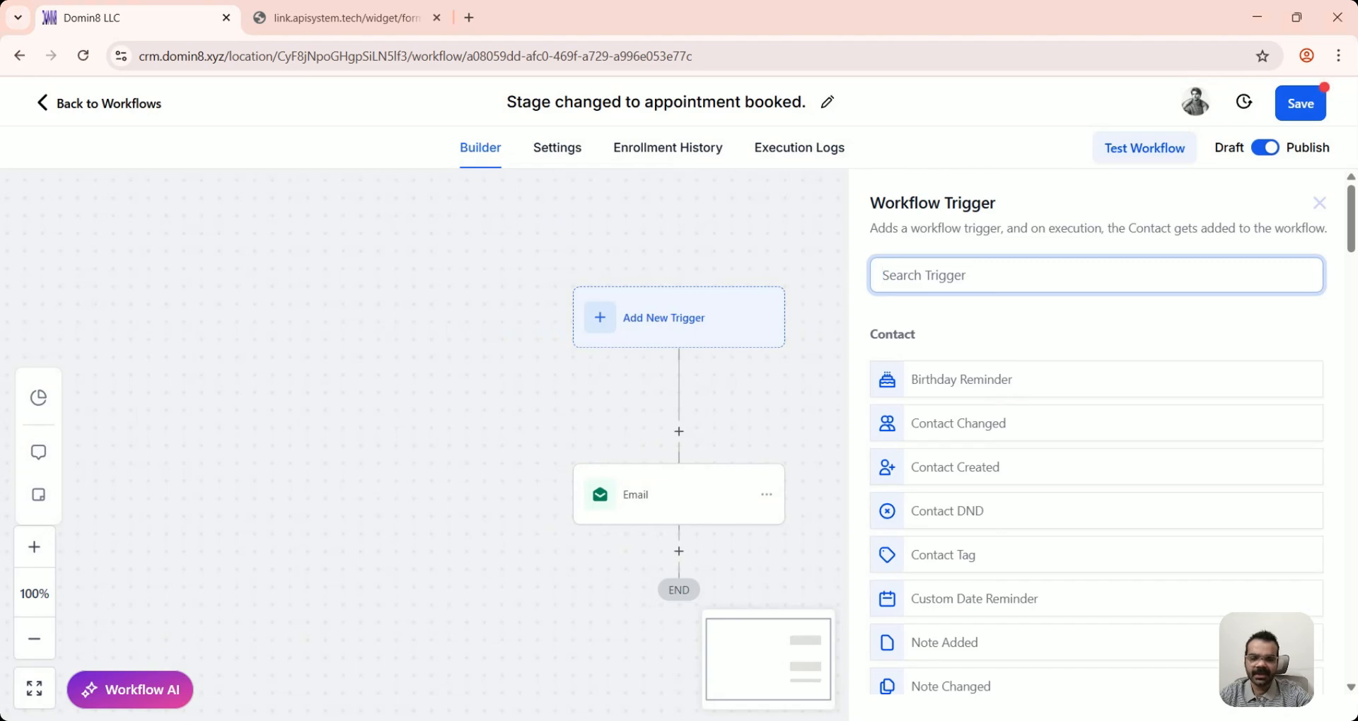
pyautogui.write('oppo')
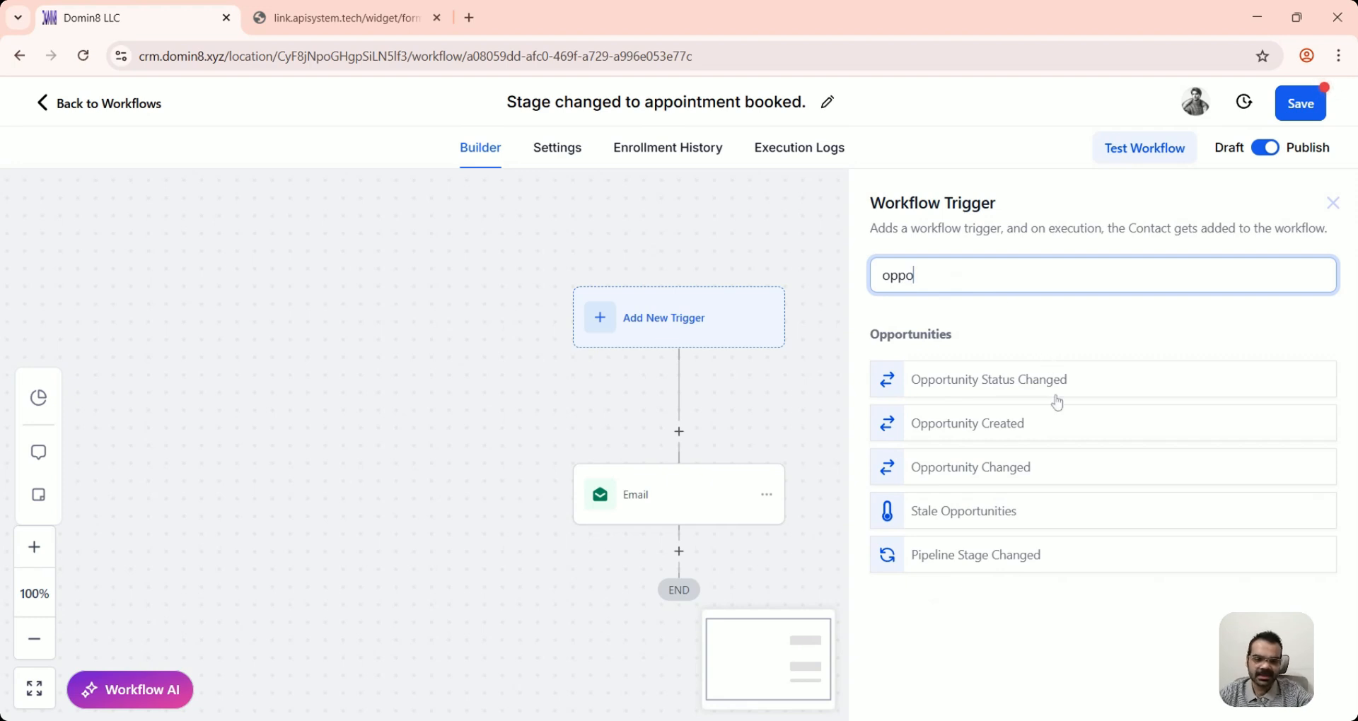
pyautogui.click(1029, 562)
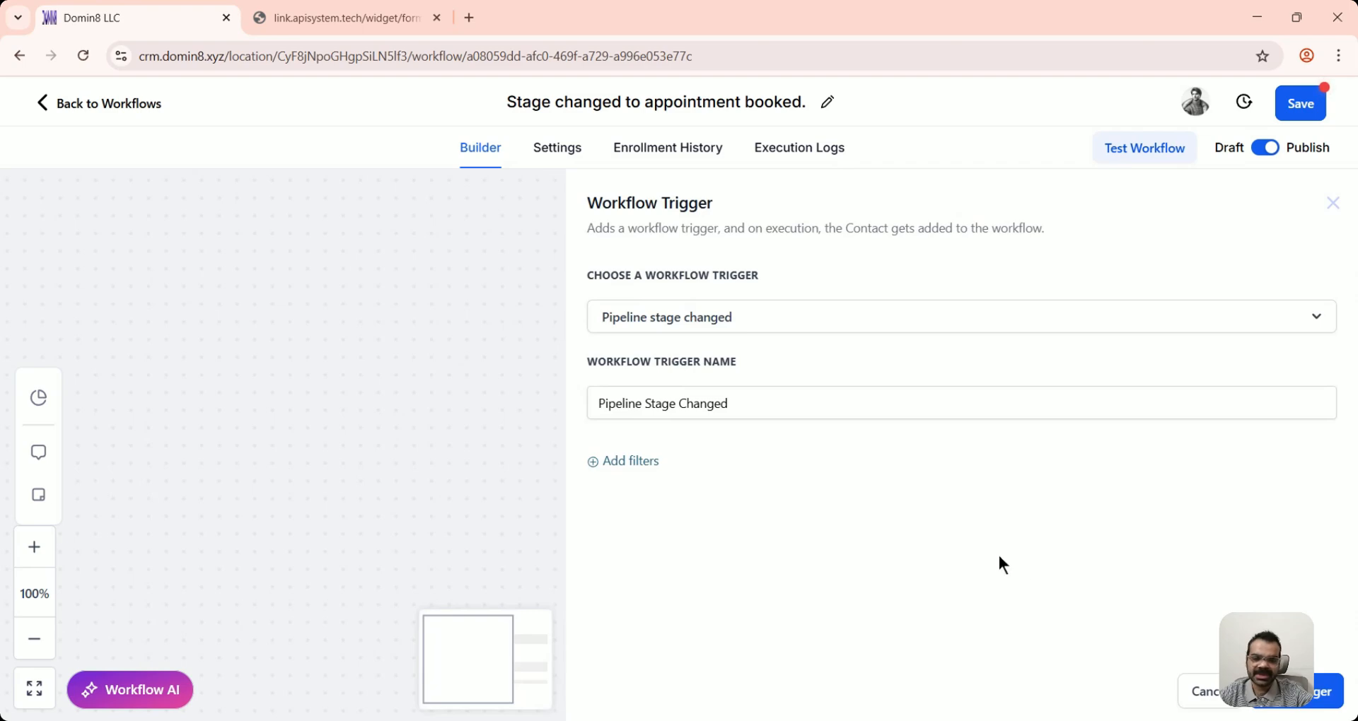
pyautogui.click(640, 461)
pyautogui.click(741, 488)
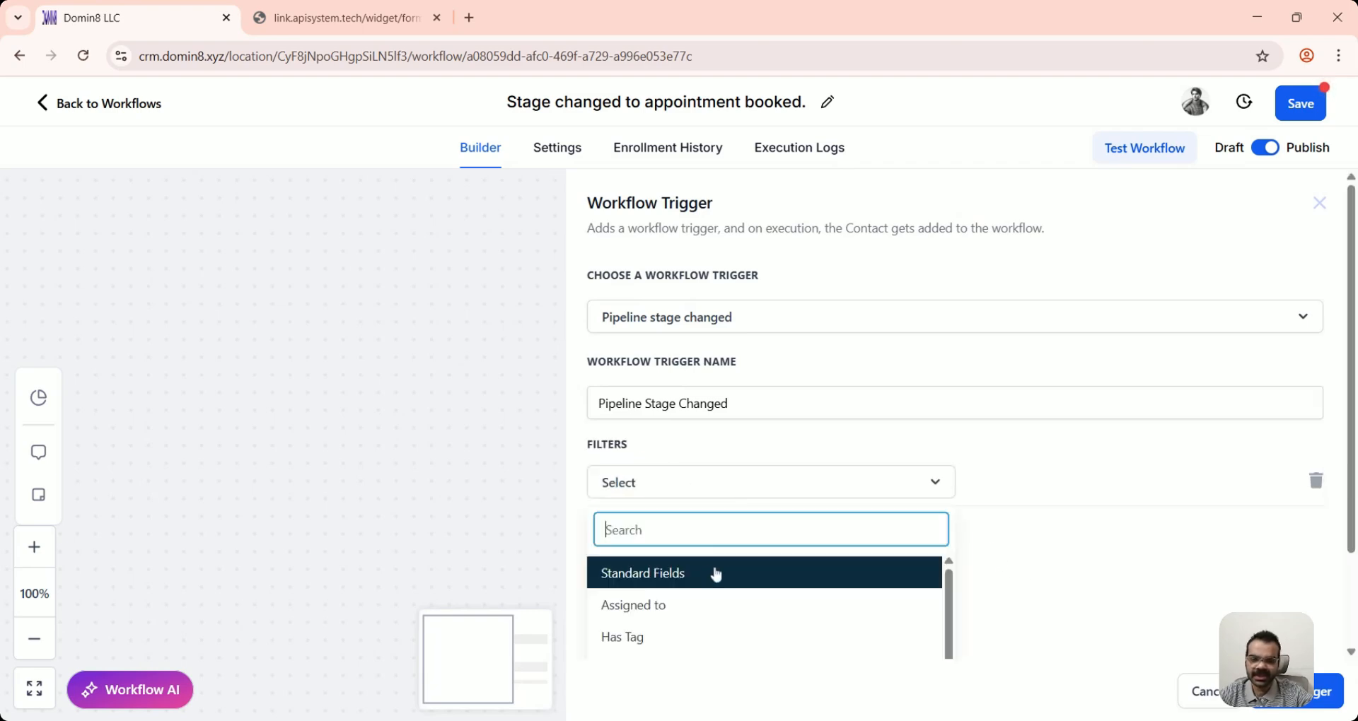
pyautogui.click(704, 552)
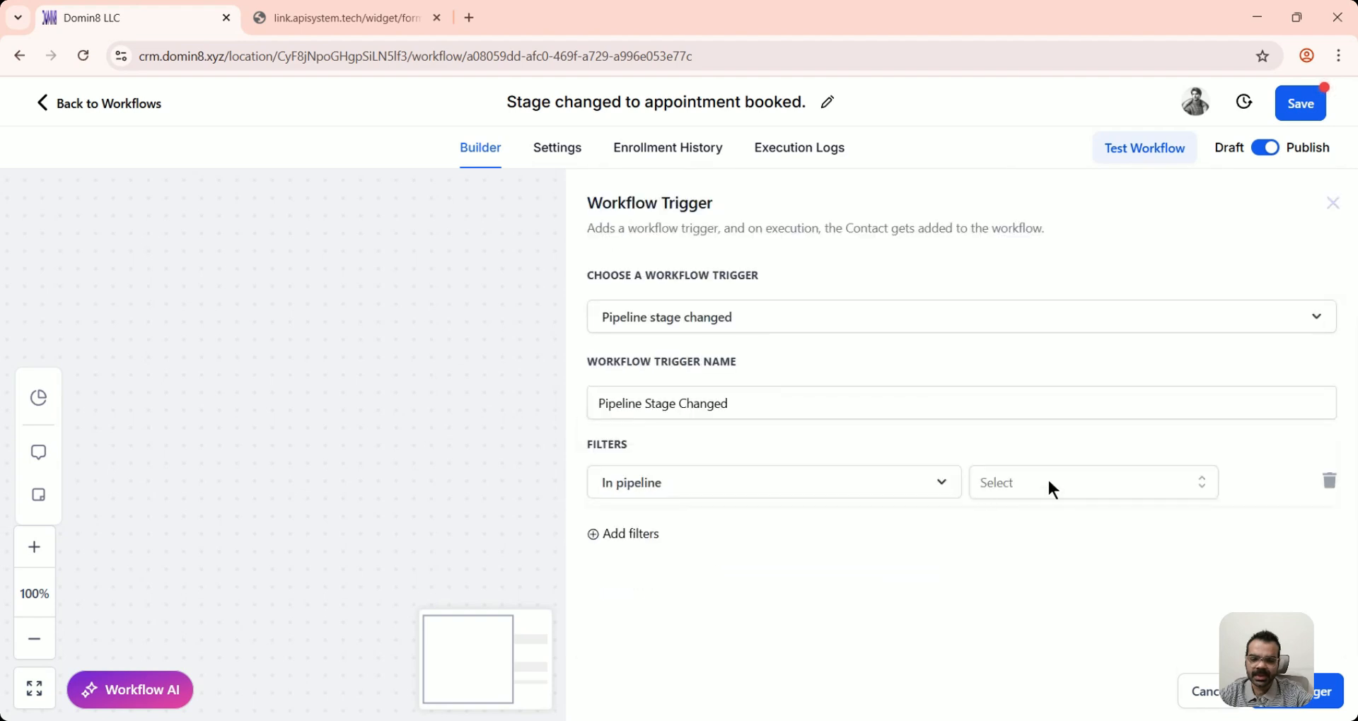
pyautogui.click(1047, 482)
pyautogui.click(1031, 563)
# Step: Add a Pipeline stage filter set to Appointment booked and save the trigger
pyautogui.click(686, 539)
pyautogui.click(688, 541)
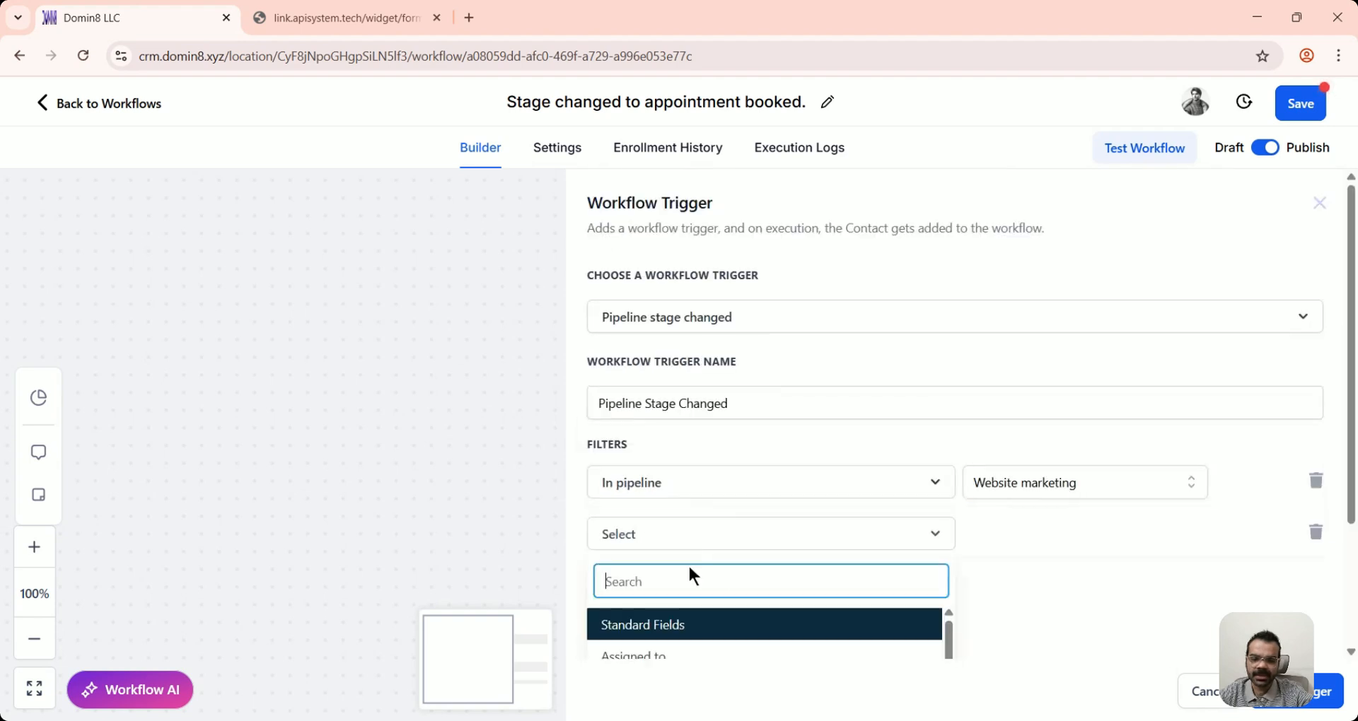
pyautogui.scroll(-2, 745, 507)
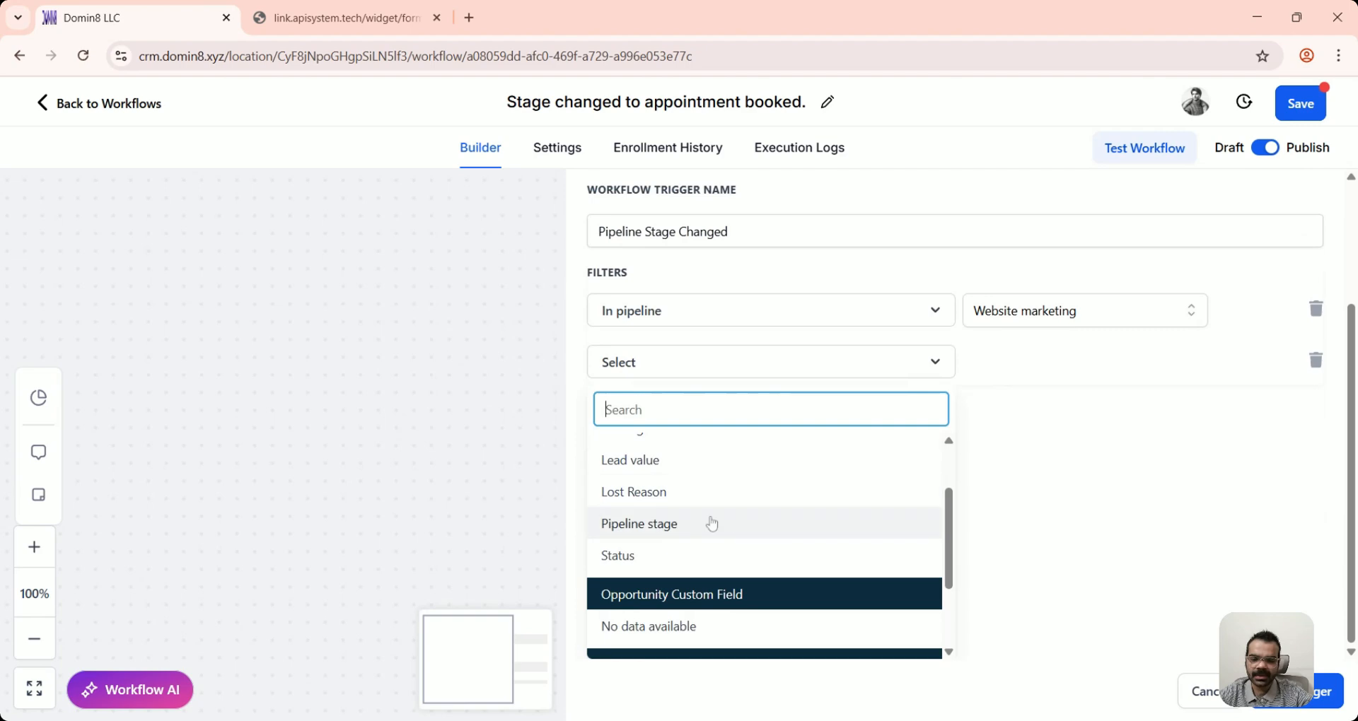
pyautogui.click(712, 521)
pyautogui.click(1009, 531)
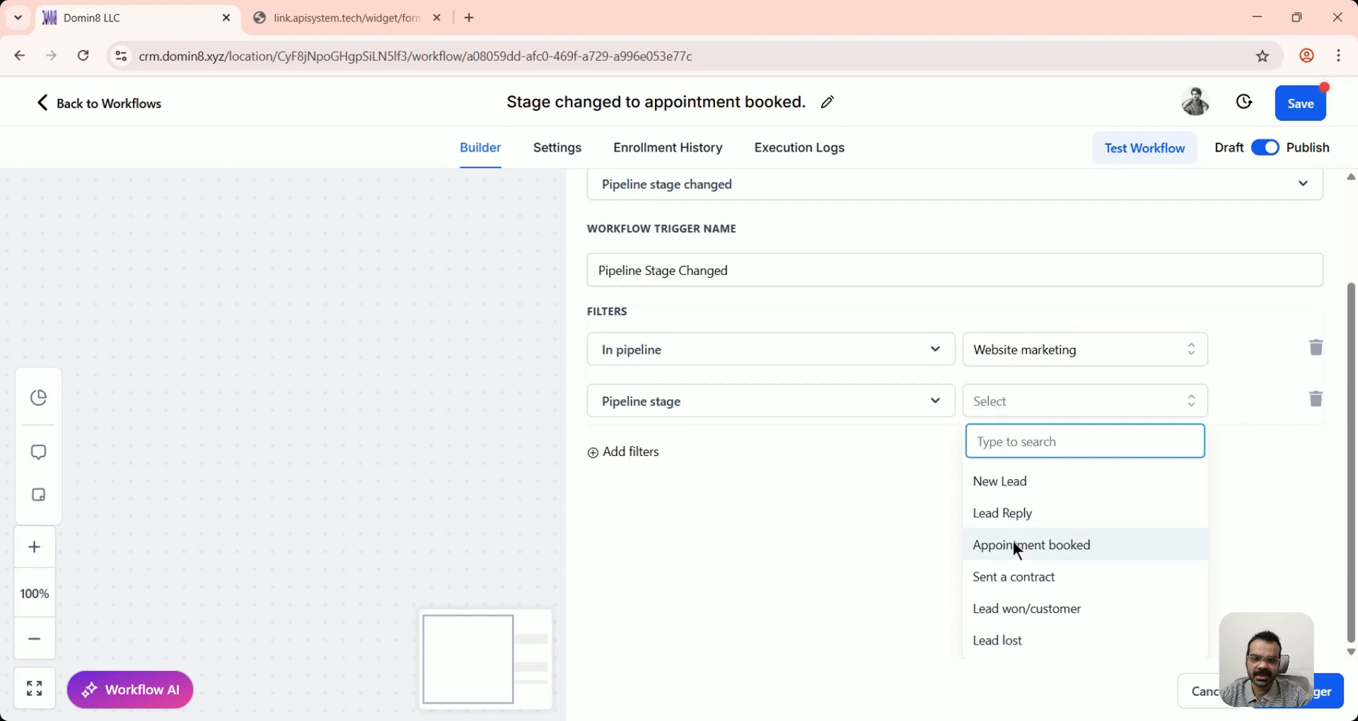
pyautogui.click(1013, 545)
pyautogui.click(1317, 691)
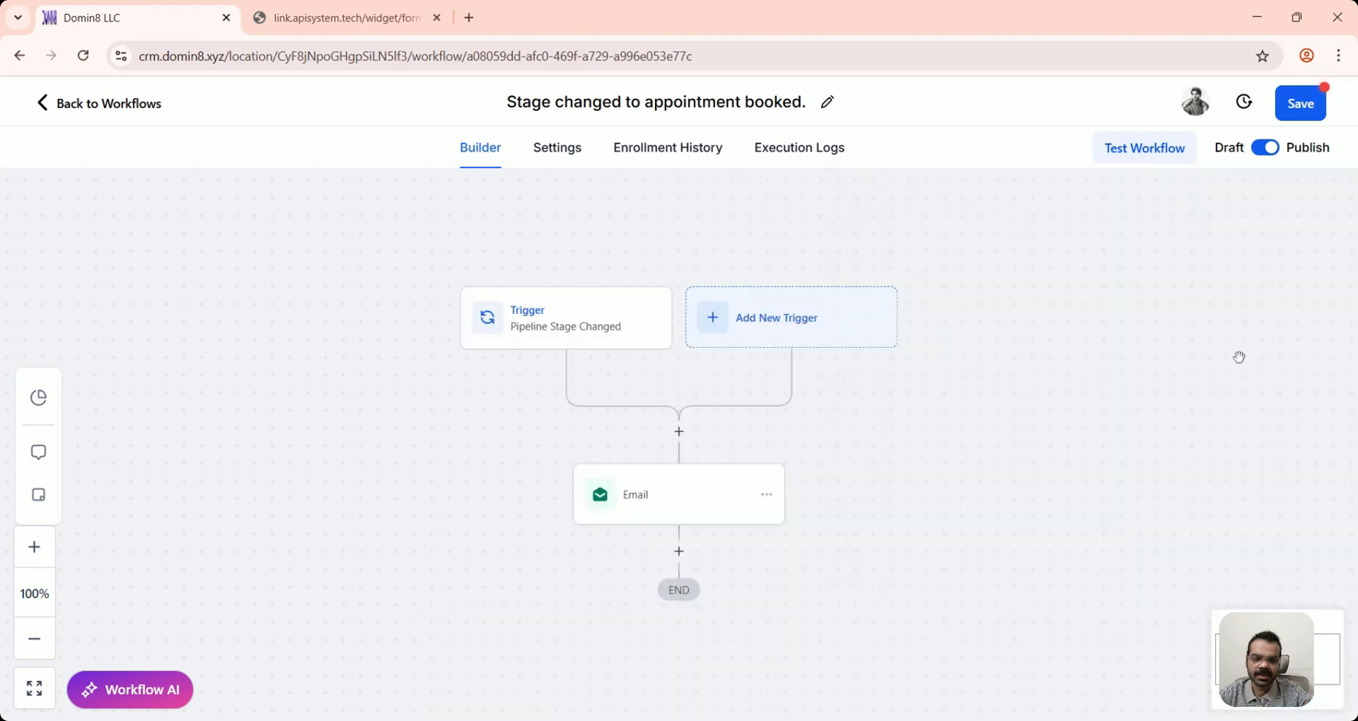
# Step: Save the "Stage changed to appointment booked." workflow, leave the builder and check the contacts list
pyautogui.click(1300, 105)
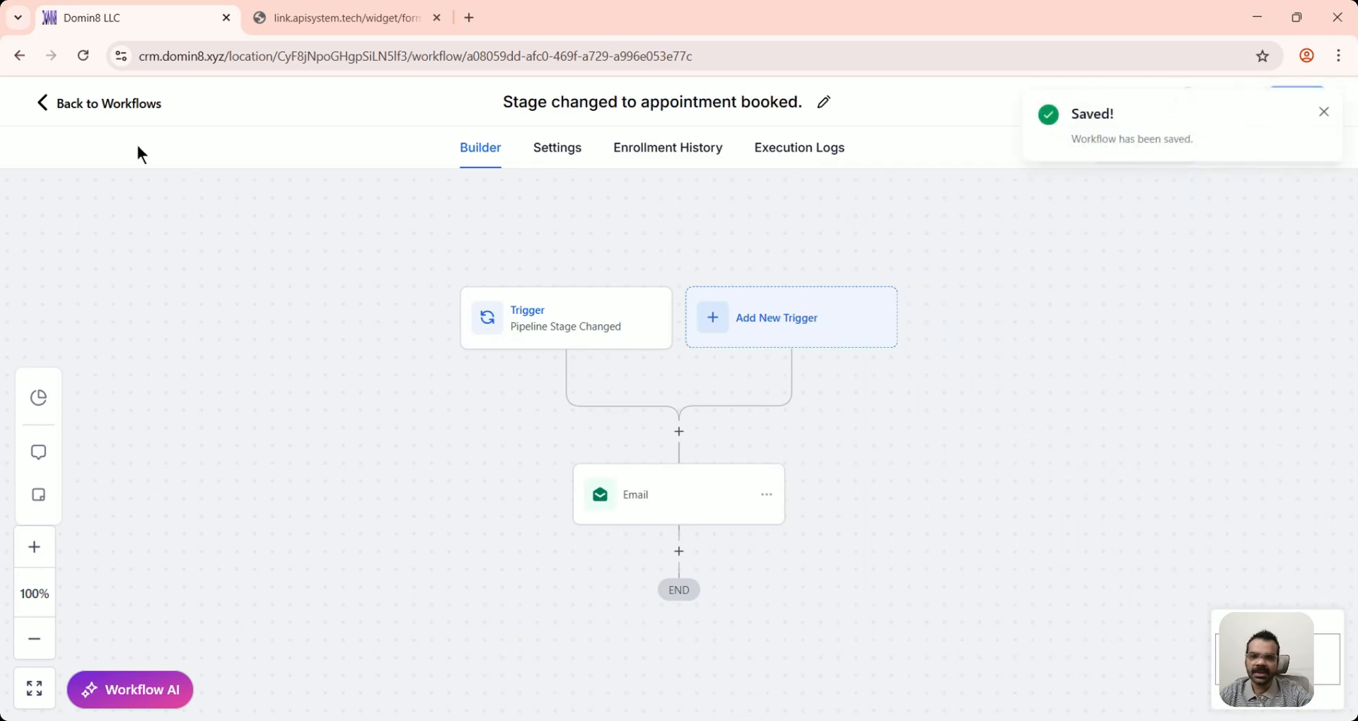
pyautogui.click(129, 106)
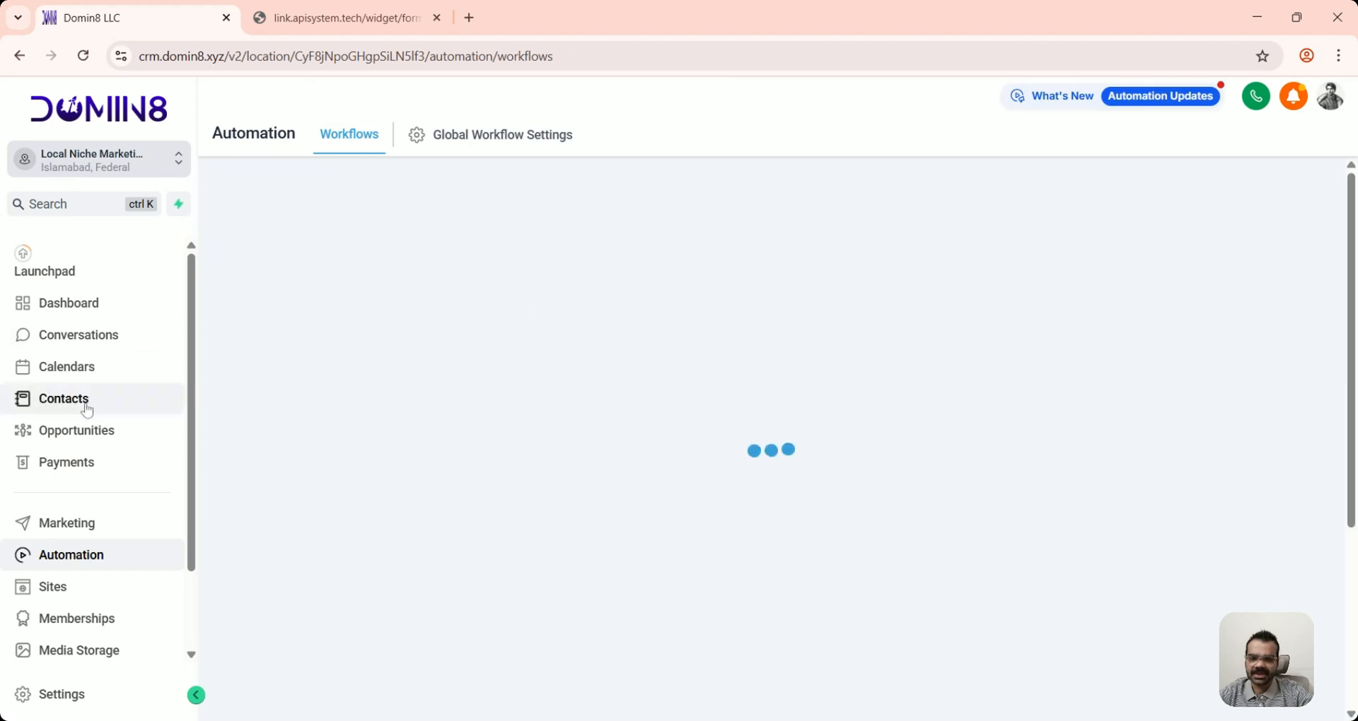
pyautogui.click(87, 409)
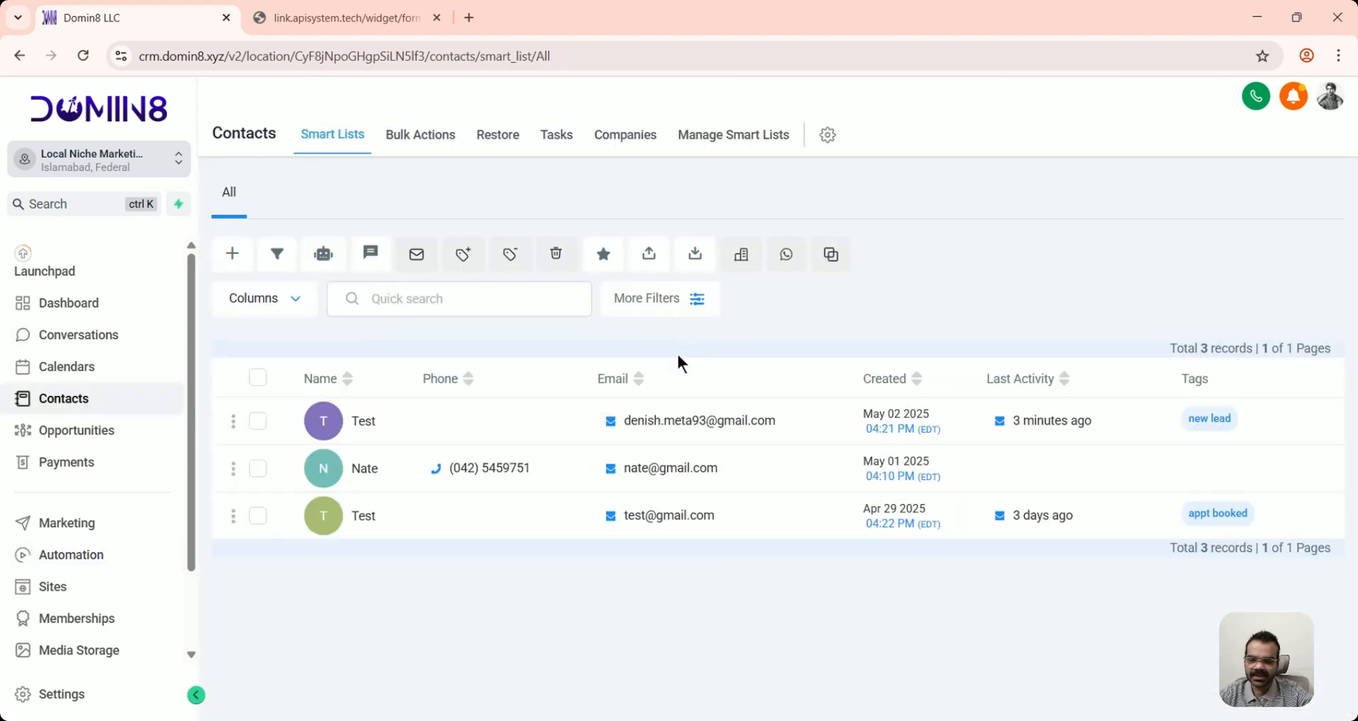
pyautogui.click(633, 421)
# Step: Move the Test opportunity in the Website marketing pipeline to Lead Reply and back to Appointment booked
pyautogui.click(76, 430)
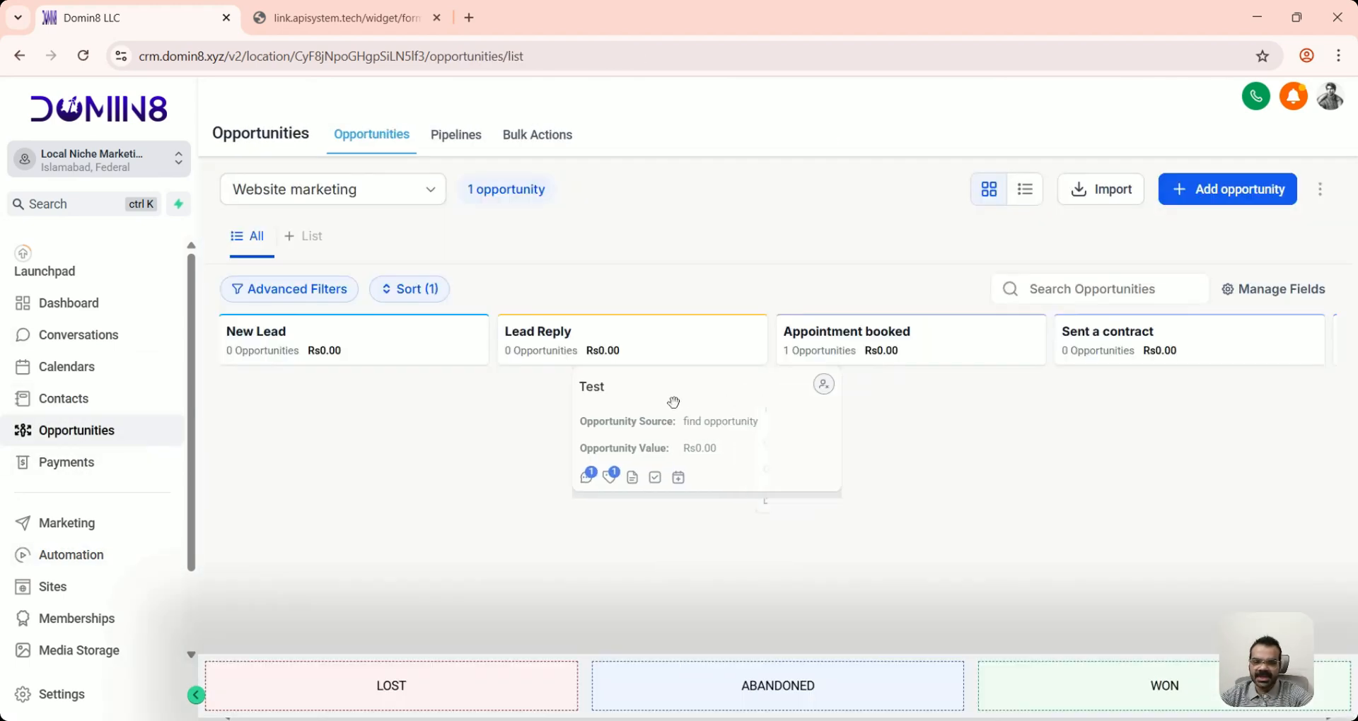
pyautogui.moveTo(673, 401); pyautogui.dragTo(622, 406)
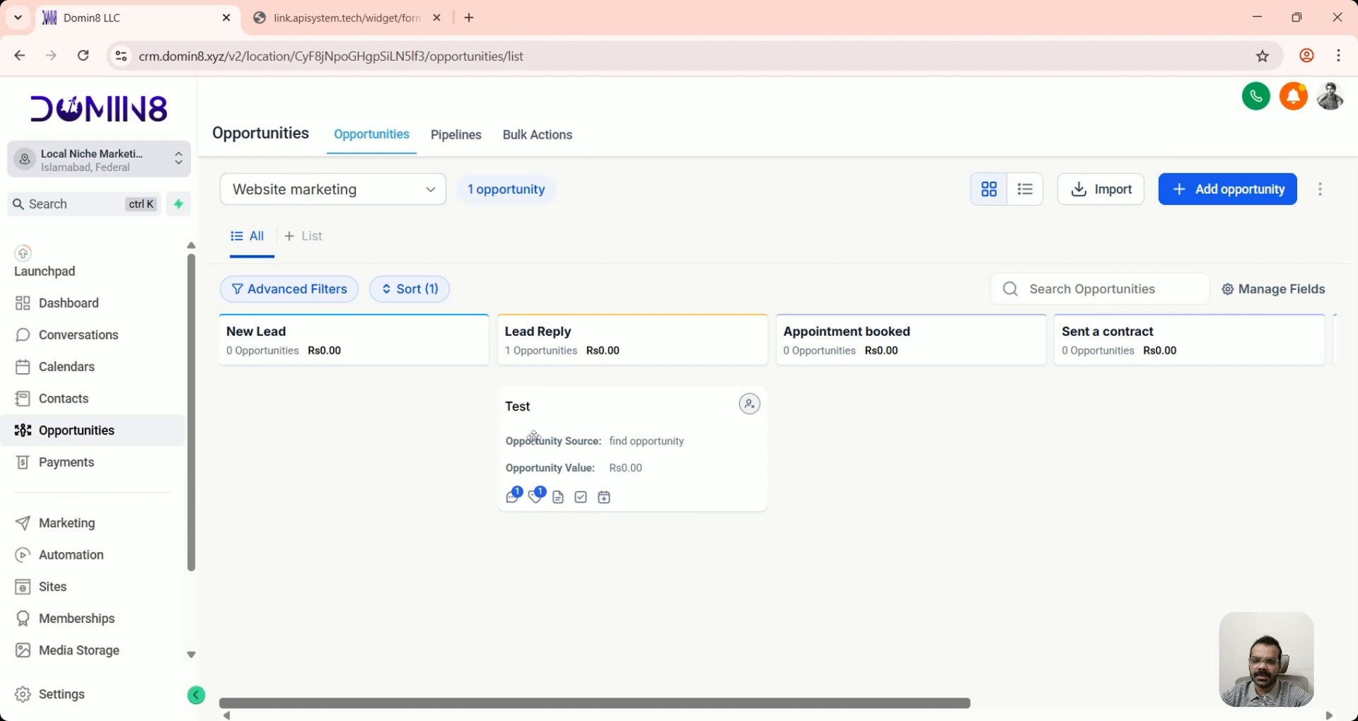
pyautogui.moveTo(534, 436); pyautogui.dragTo(888, 415)
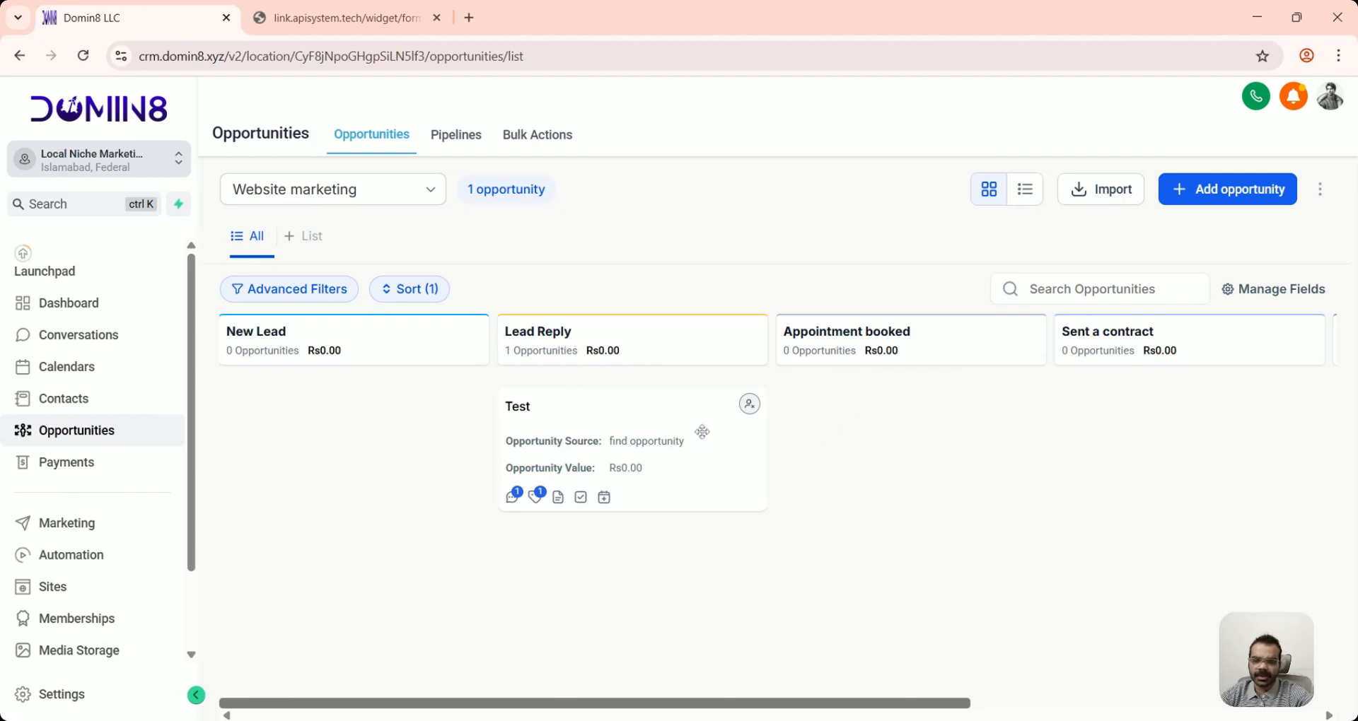
pyautogui.moveTo(703, 432); pyautogui.dragTo(940, 426)
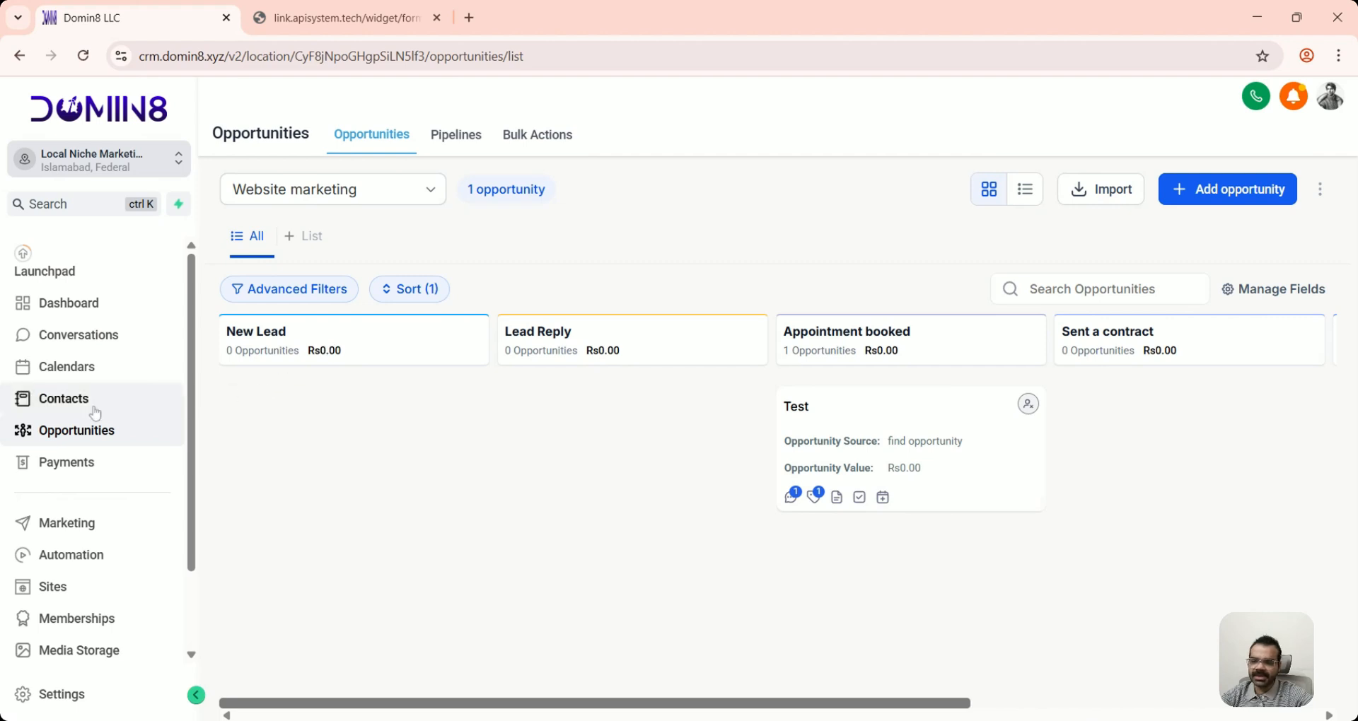
# Step: Open the Test contact tagged "new lead" and expand the latest appointment booking email in its conversation
pyautogui.click(28, 405)
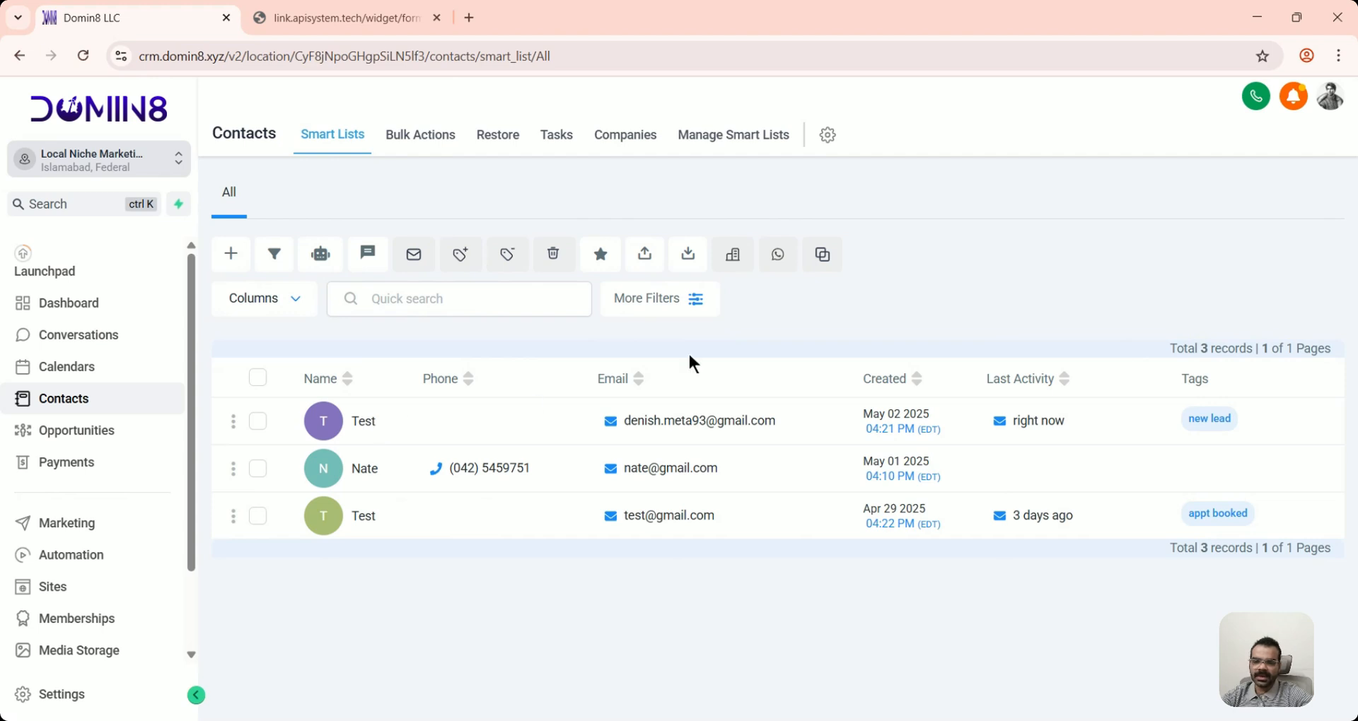
pyautogui.click(383, 428)
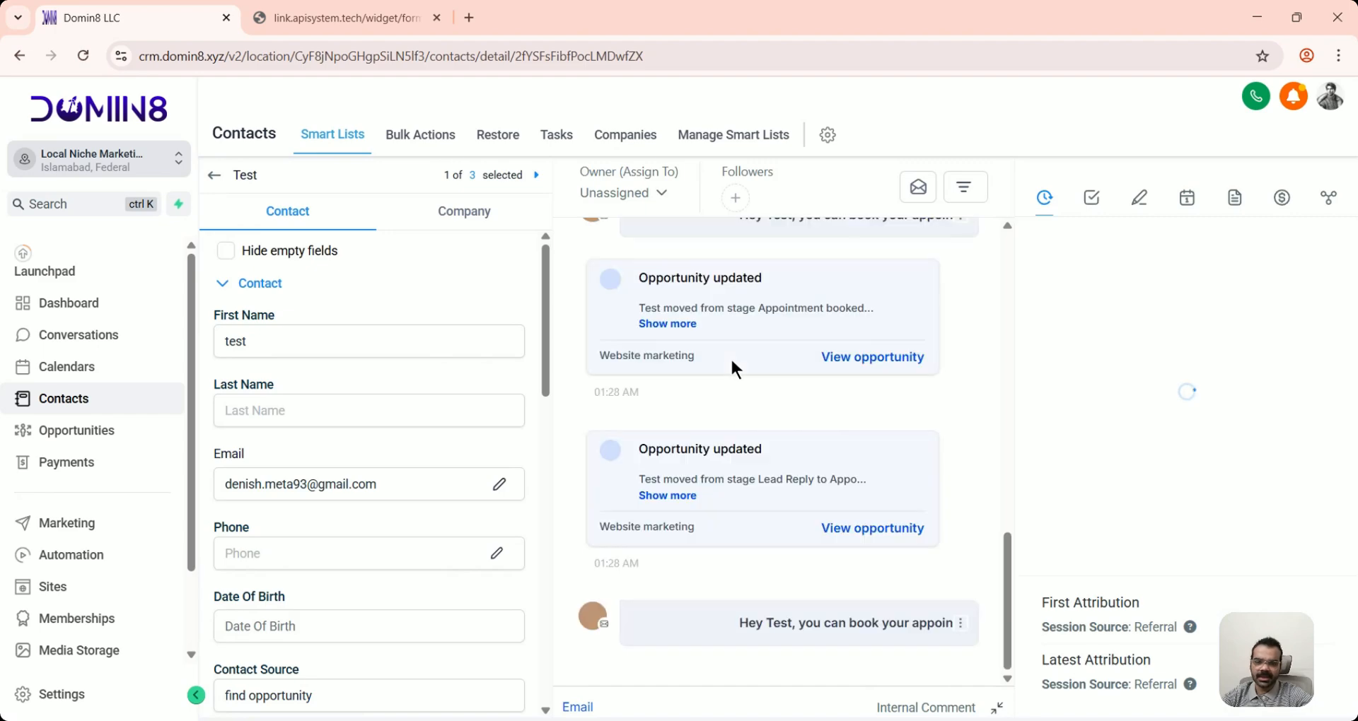
pyautogui.click(792, 631)
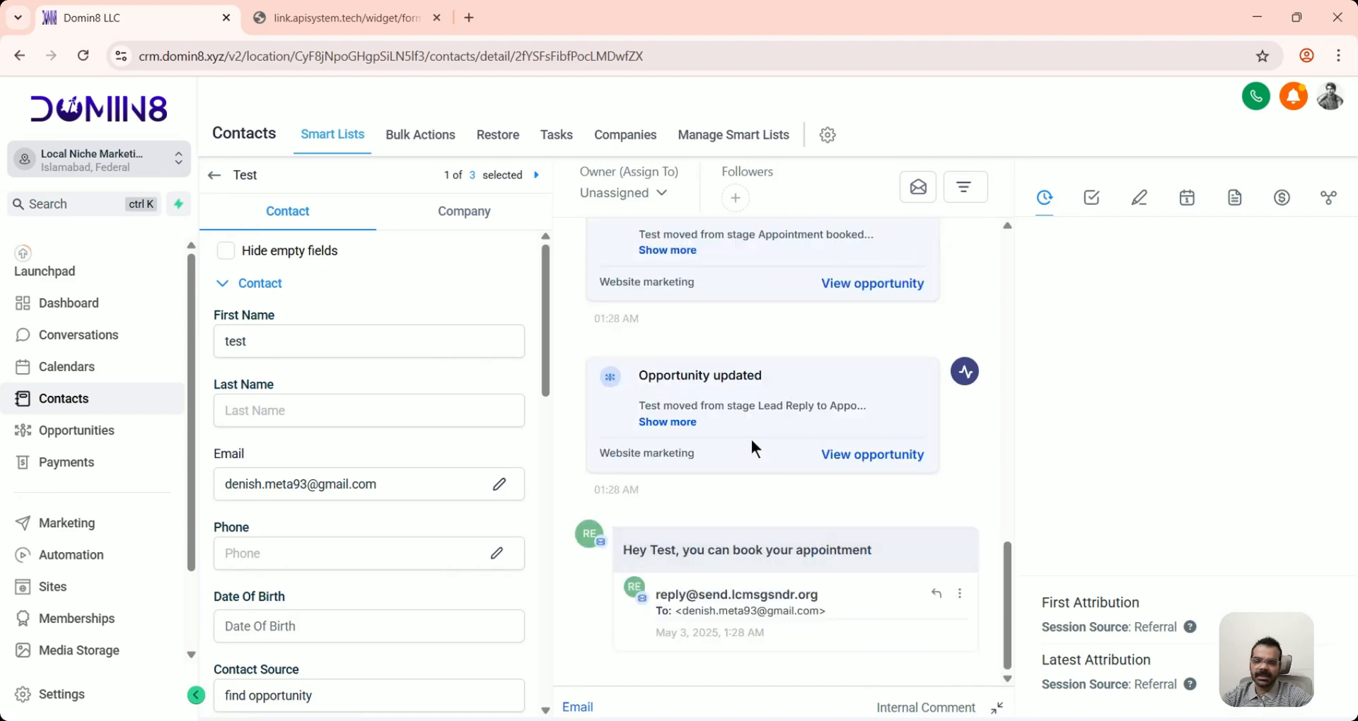